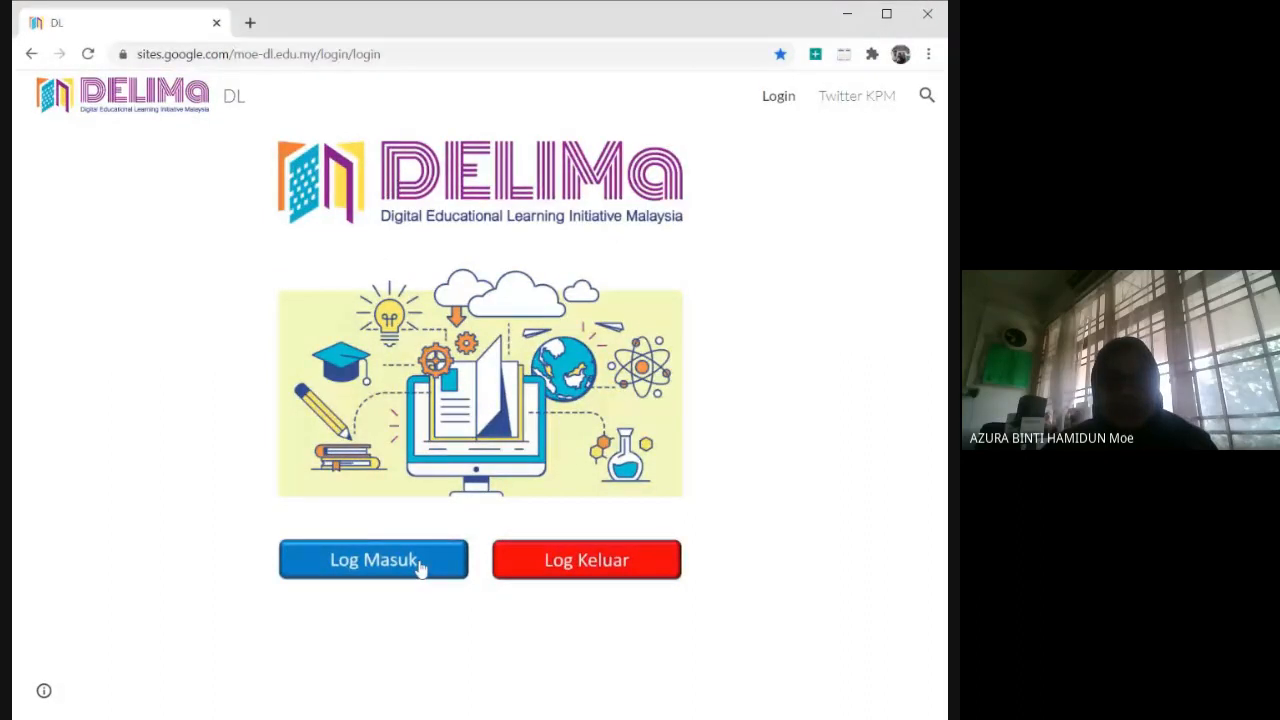
Log in to DELIMa with the listed Google account and open the Guru menu.
click(420, 567)
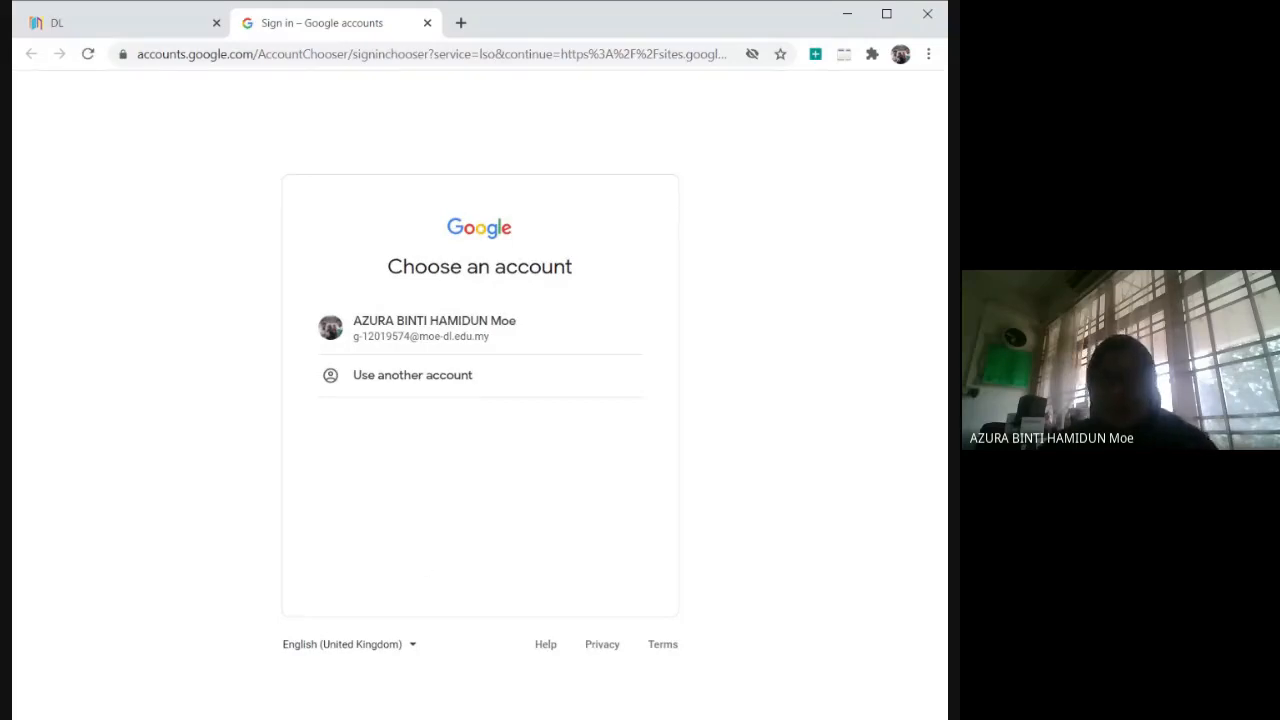
click(472, 335)
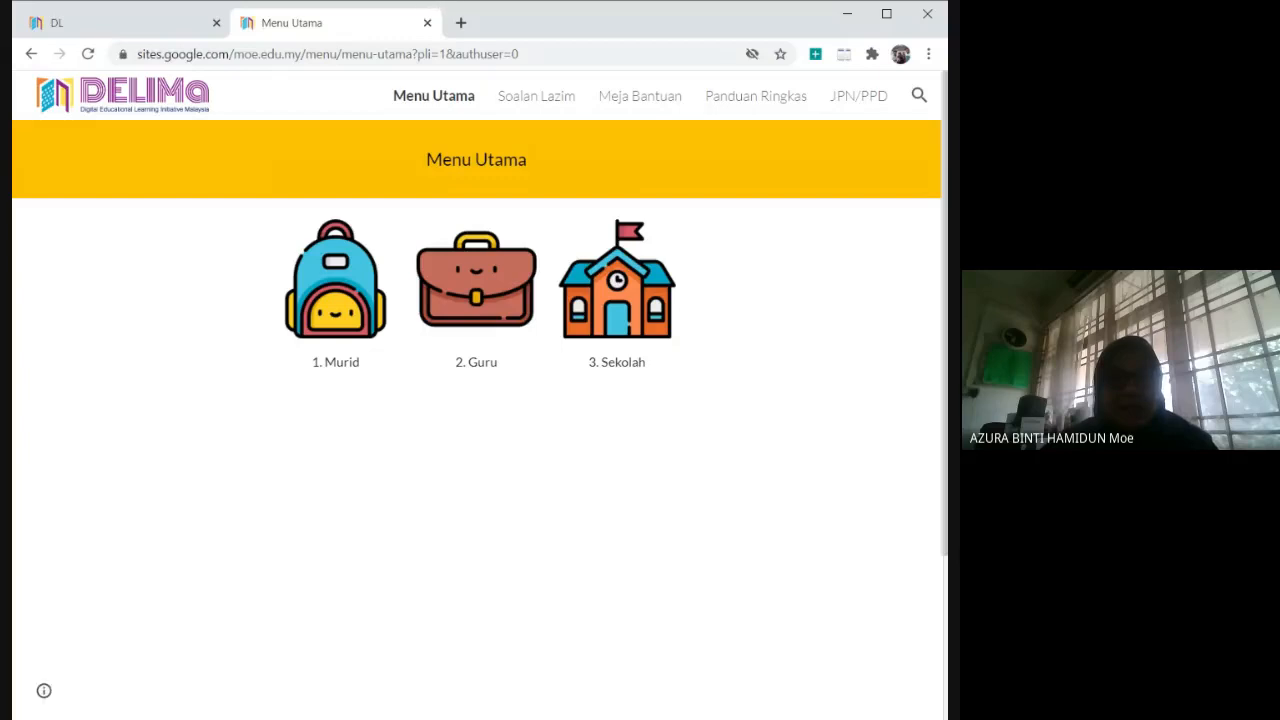
click(493, 308)
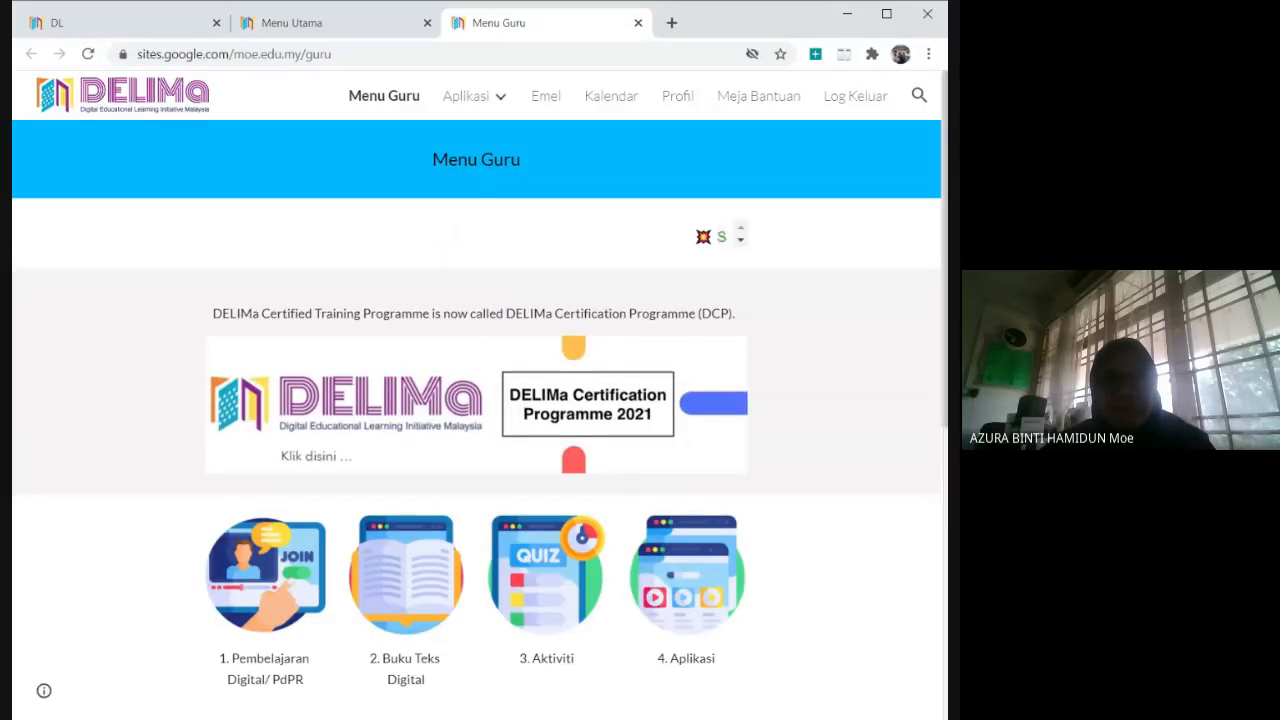
Open Padlet from the Aplikasi section of the teacher menu.
scroll(879, 411, down, 2)
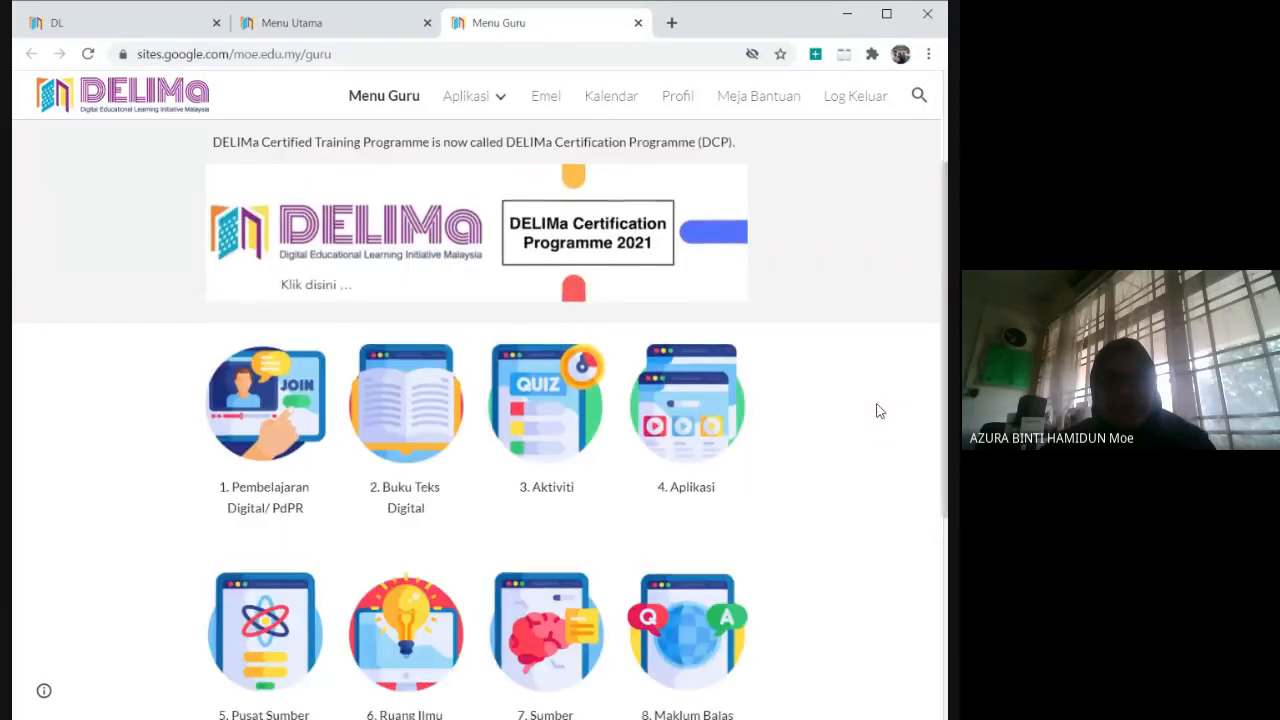
scroll(879, 411, down, 1)
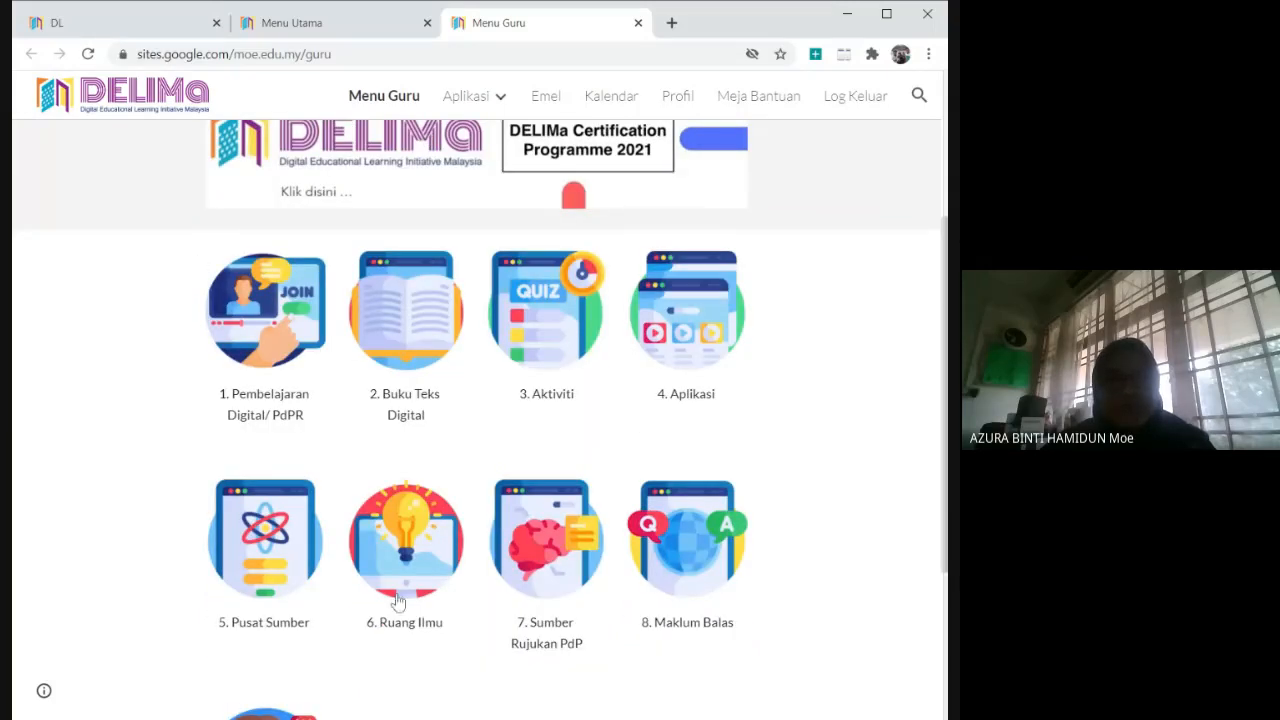
click(705, 338)
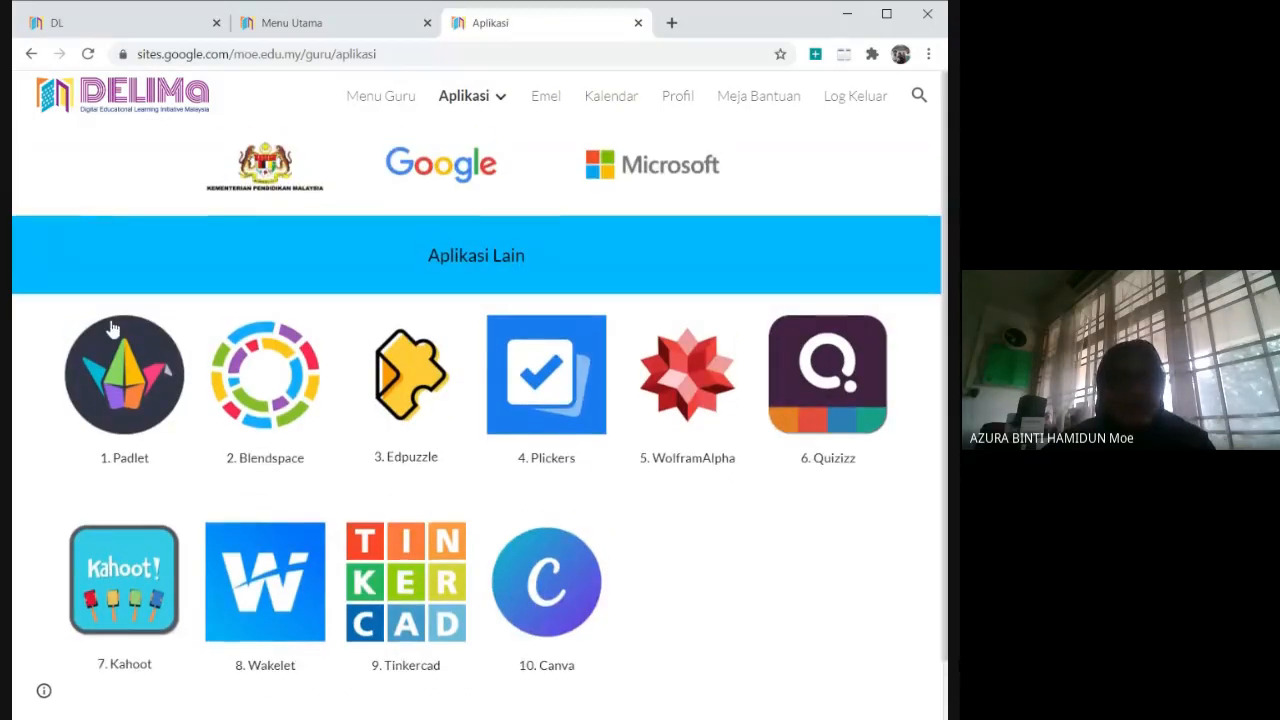
click(124, 390)
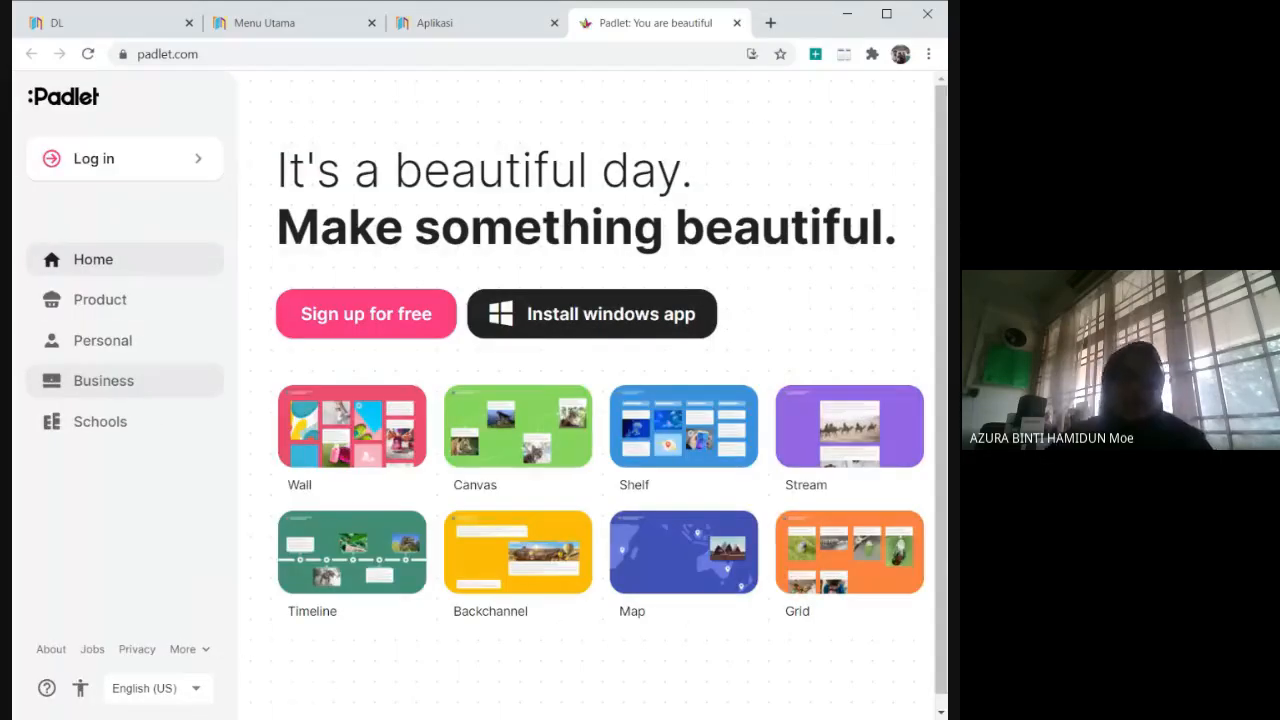
Log in to Padlet with the listed Google account.
click(113, 165)
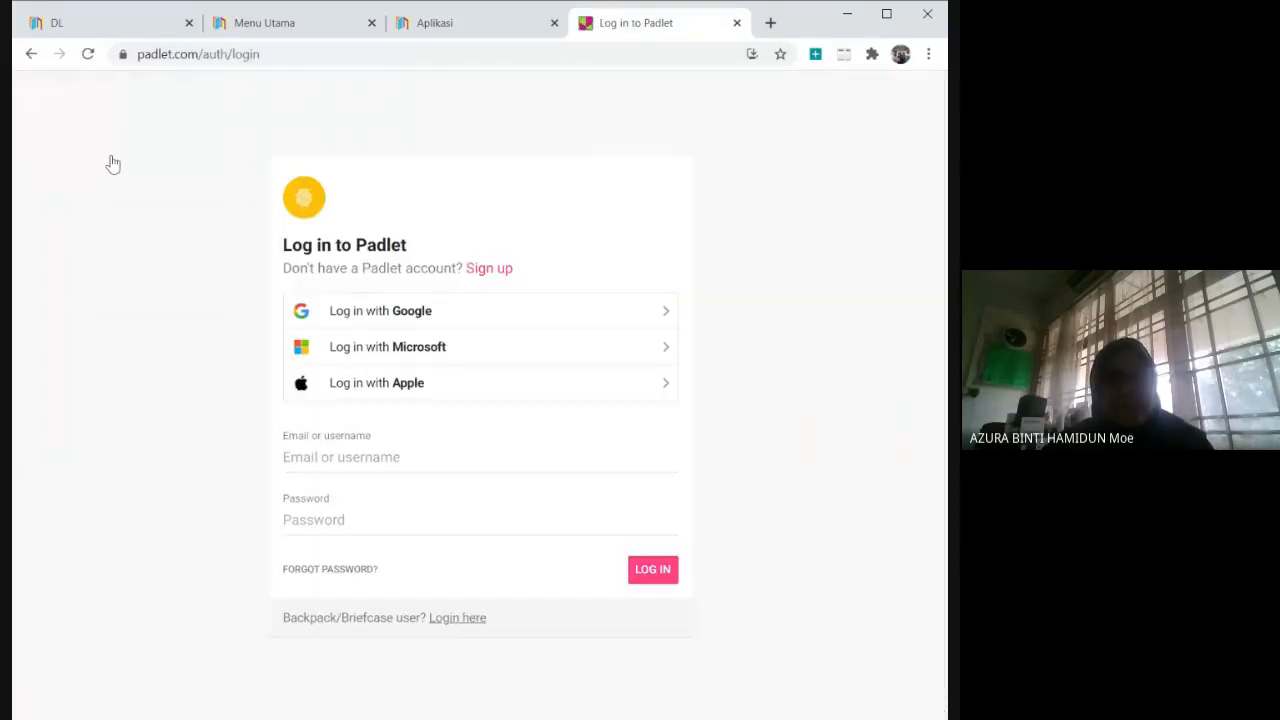
click(424, 316)
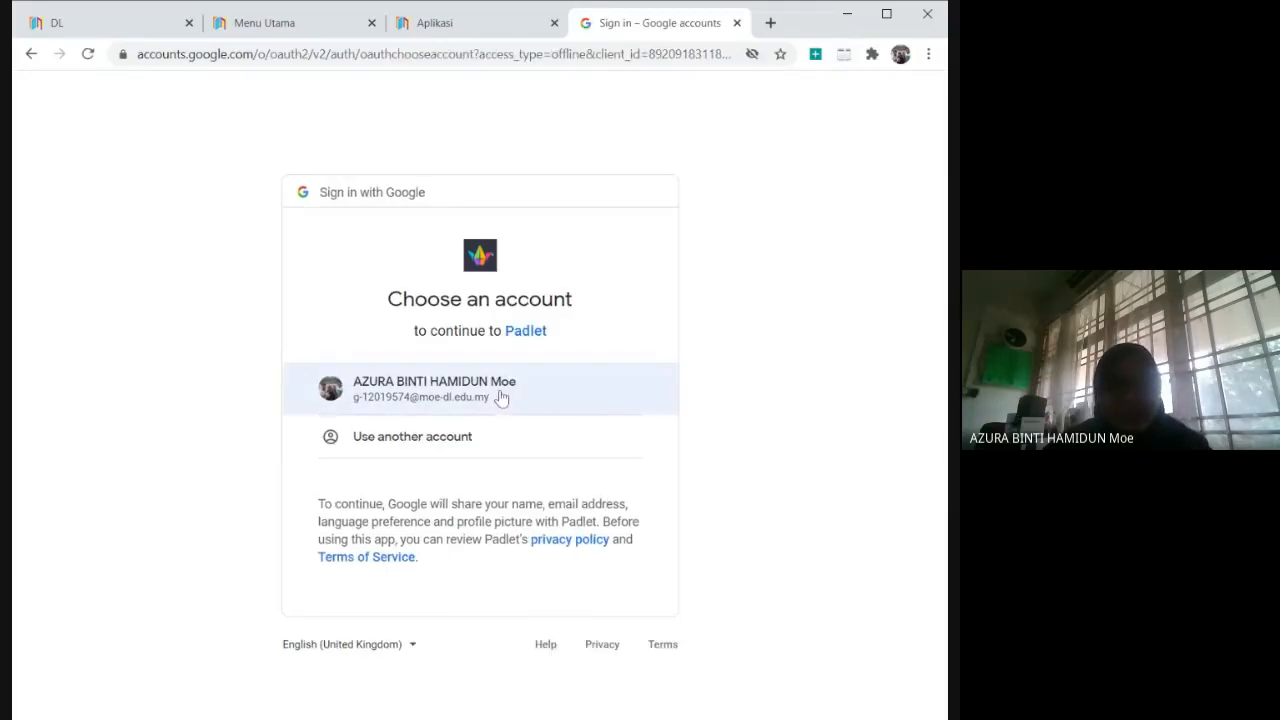
click(501, 398)
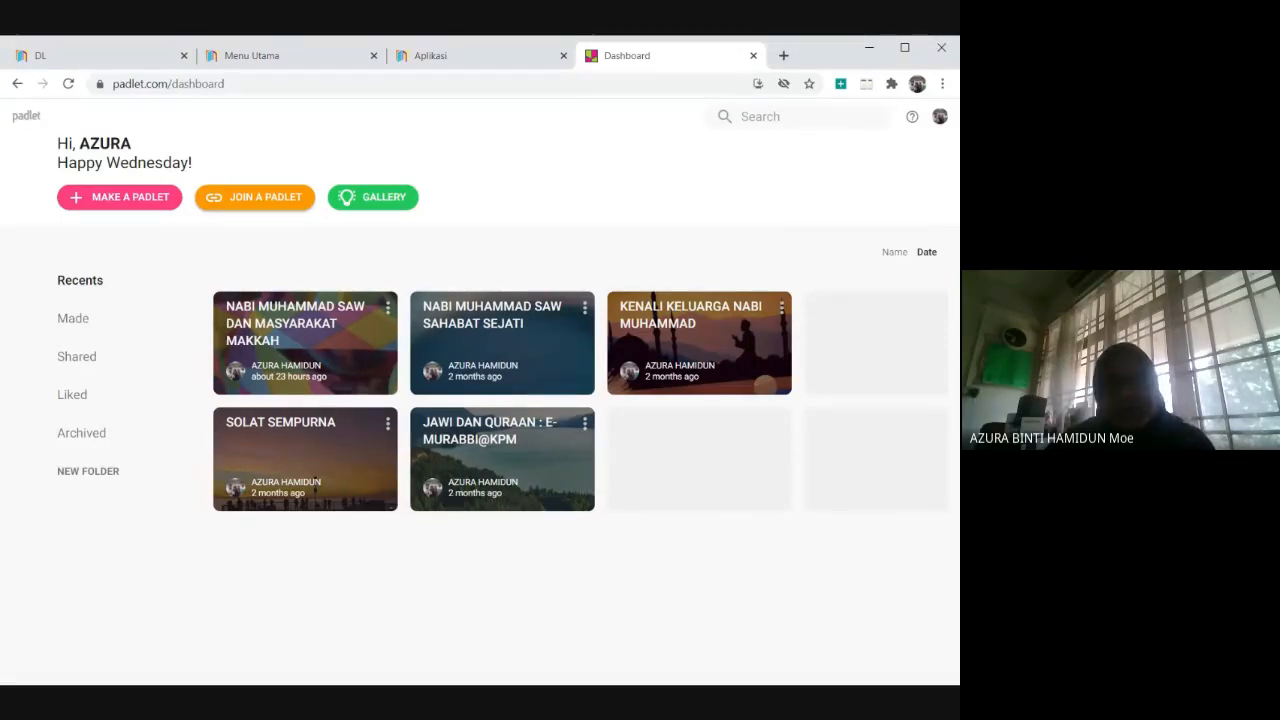
Look through the example gallery, the dashboard's Made, Shared, Liked and Archived lists, and the new folder prompt.
click(399, 202)
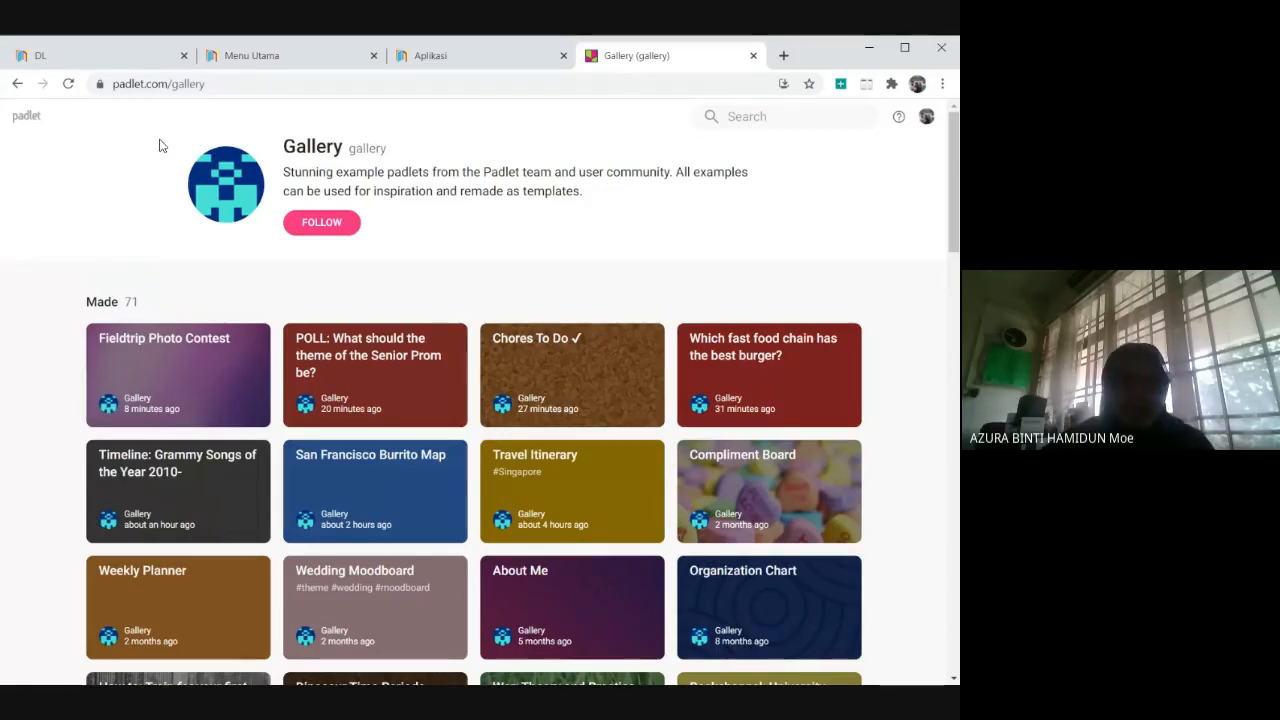
click(30, 120)
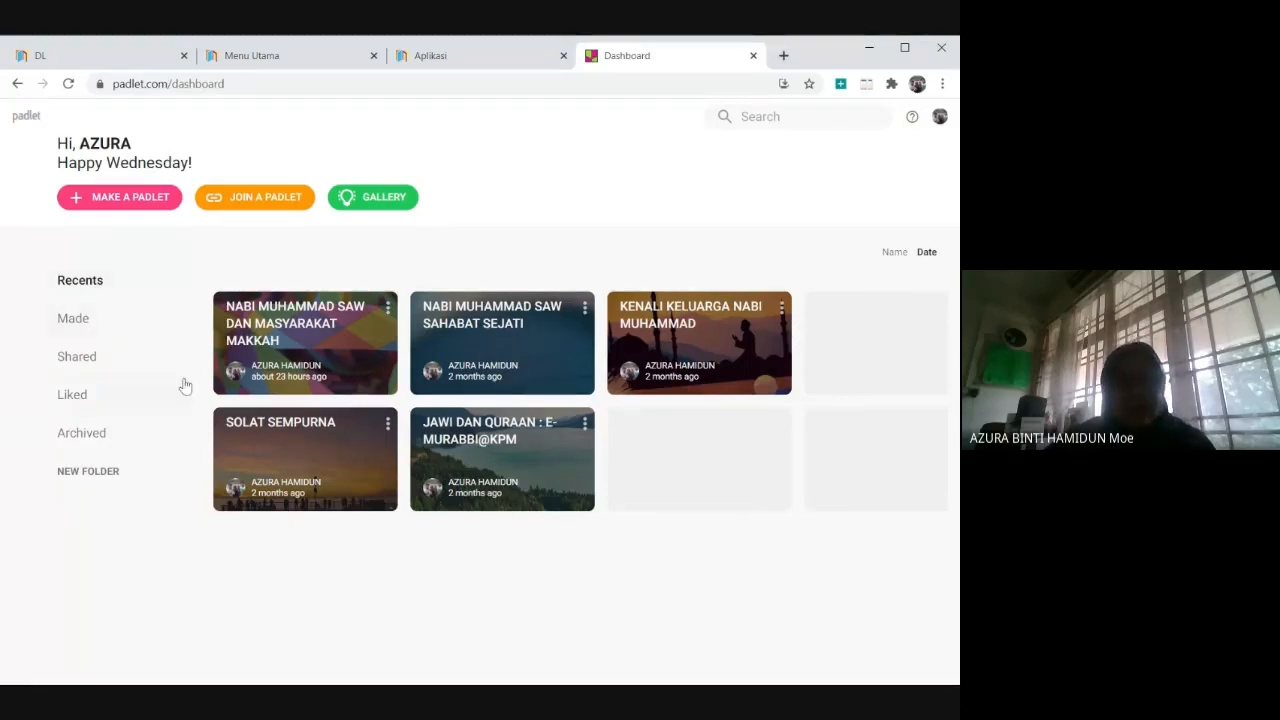
click(74, 322)
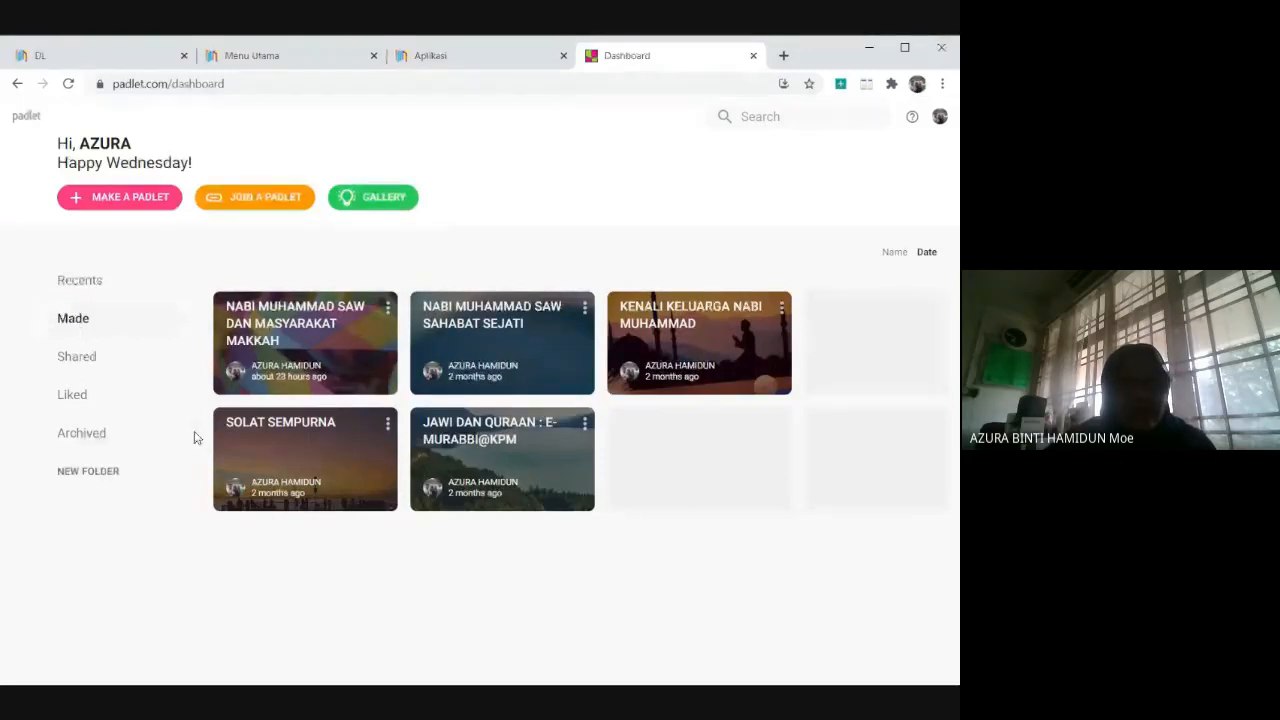
click(77, 356)
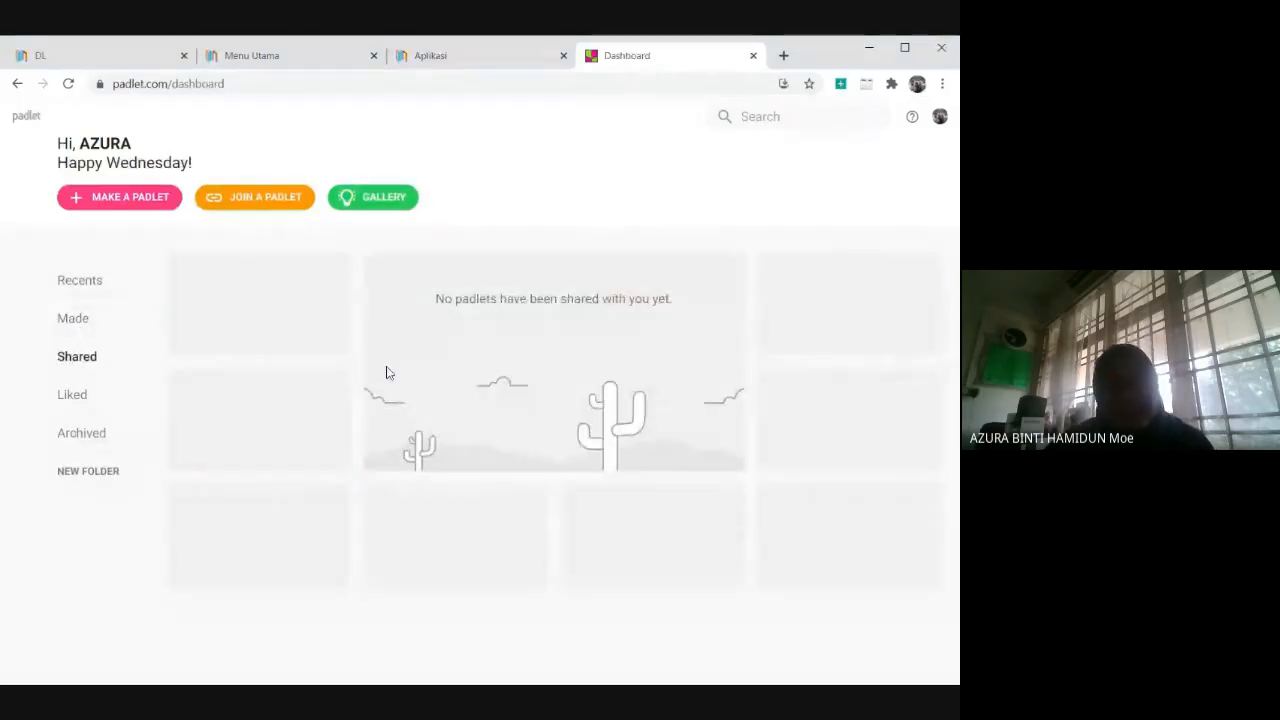
click(82, 401)
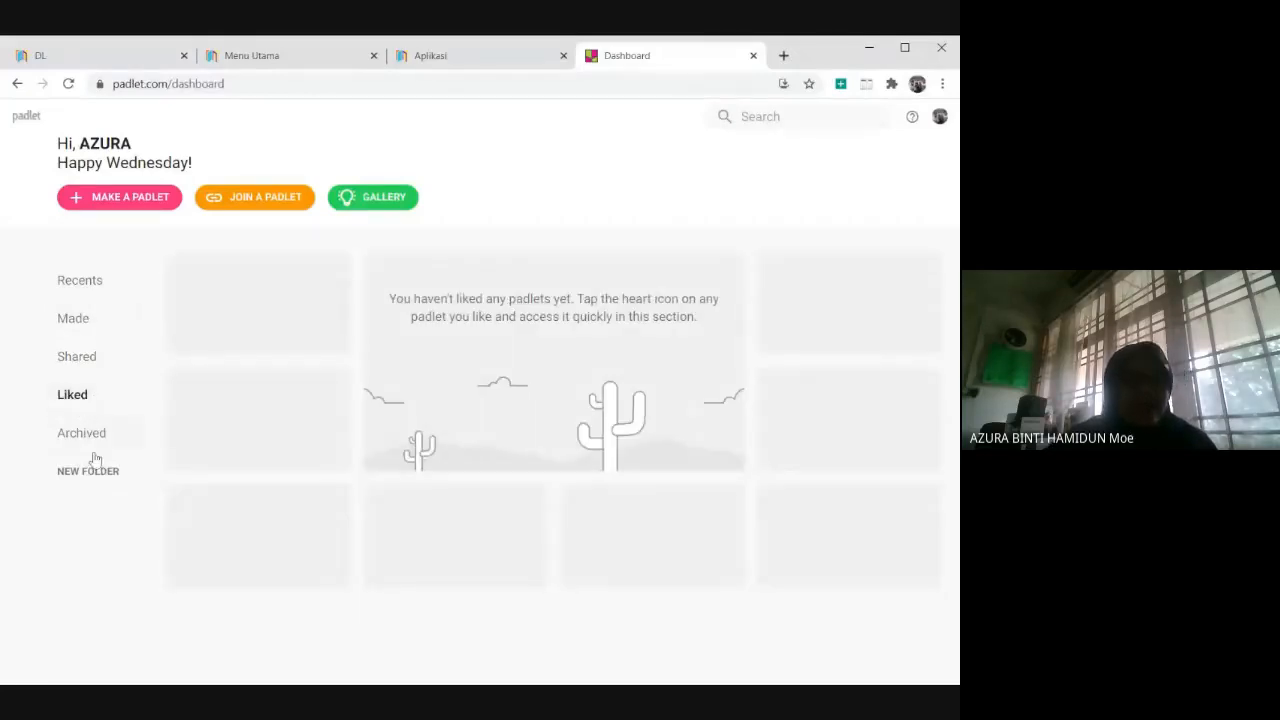
click(91, 446)
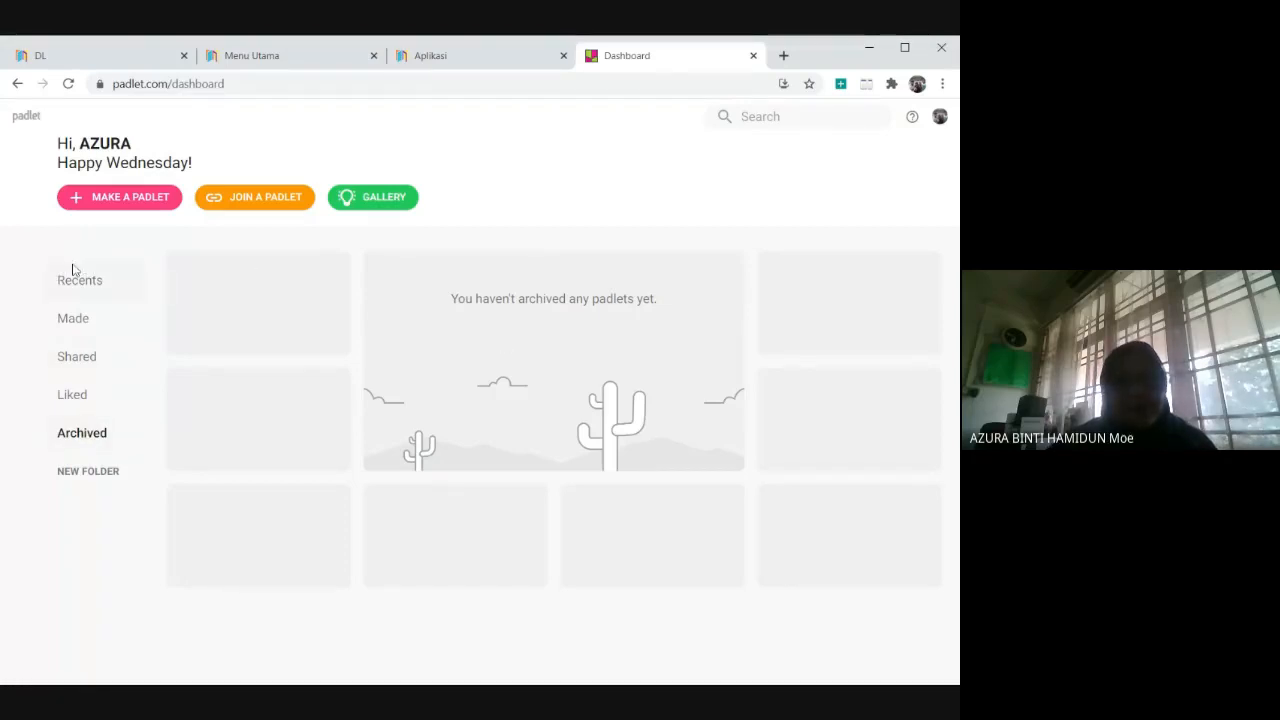
click(106, 472)
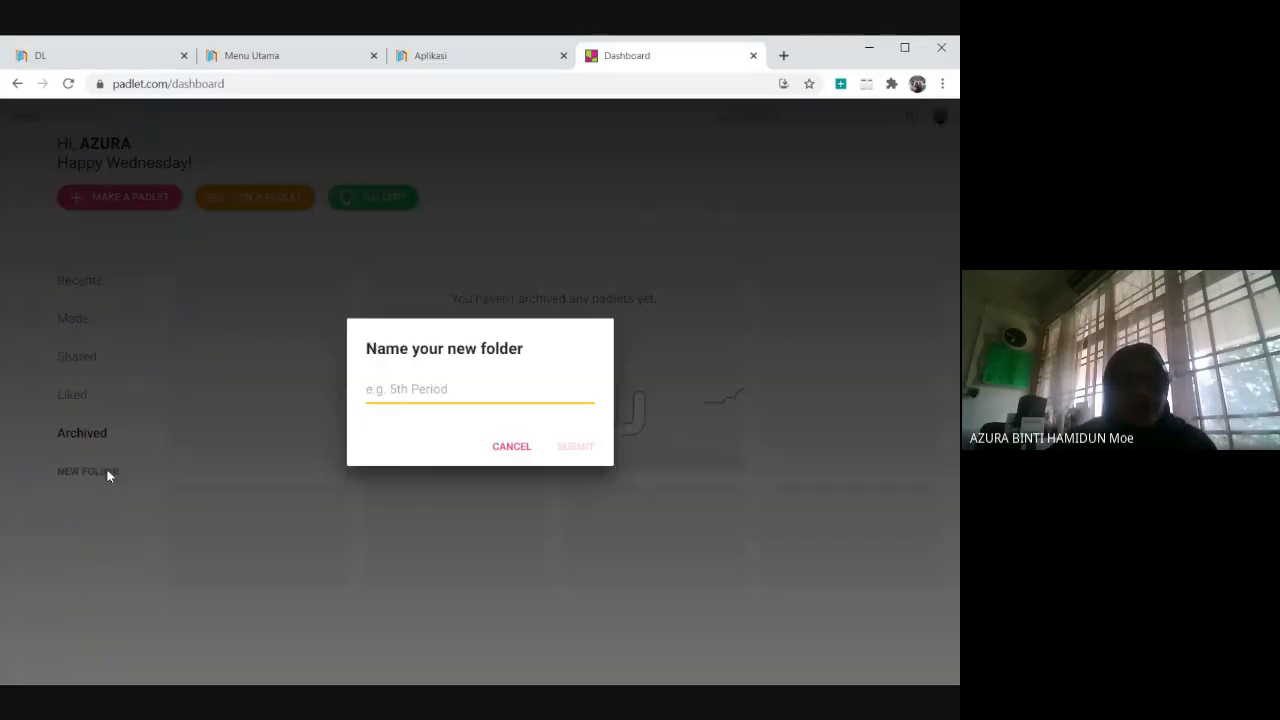
click(511, 447)
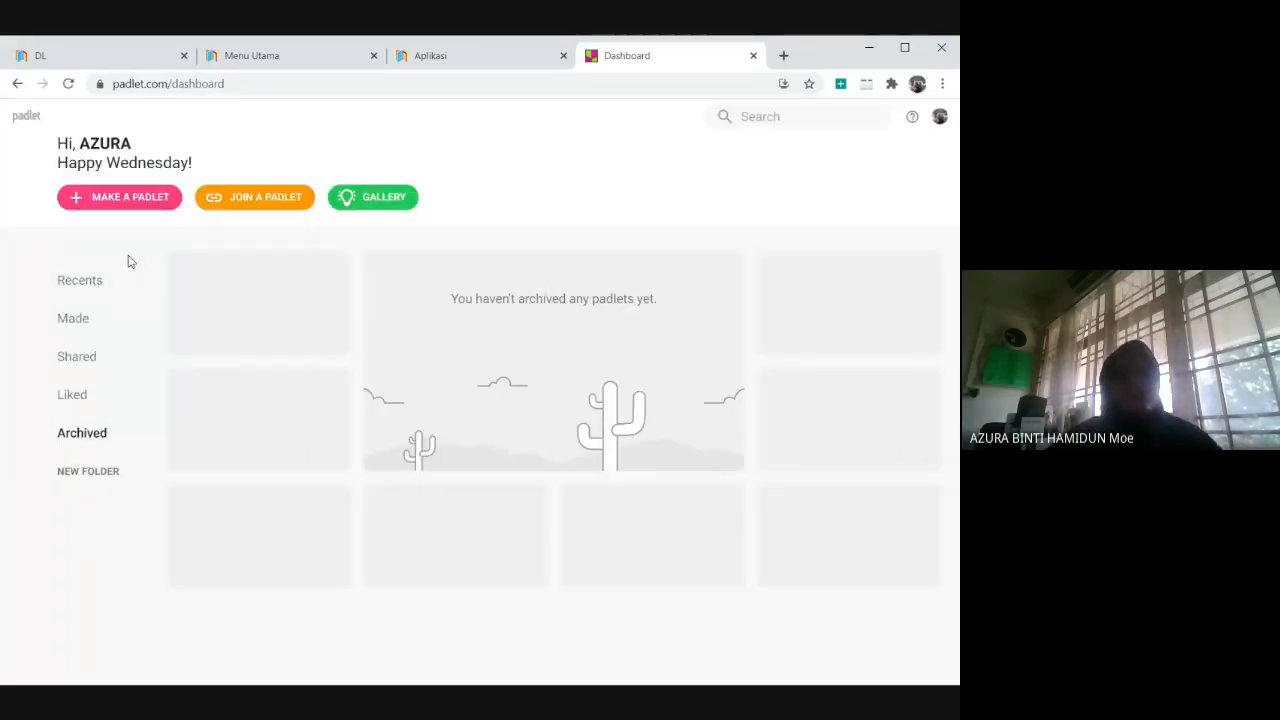
Make a new blank padlet with the Wall layout.
click(138, 204)
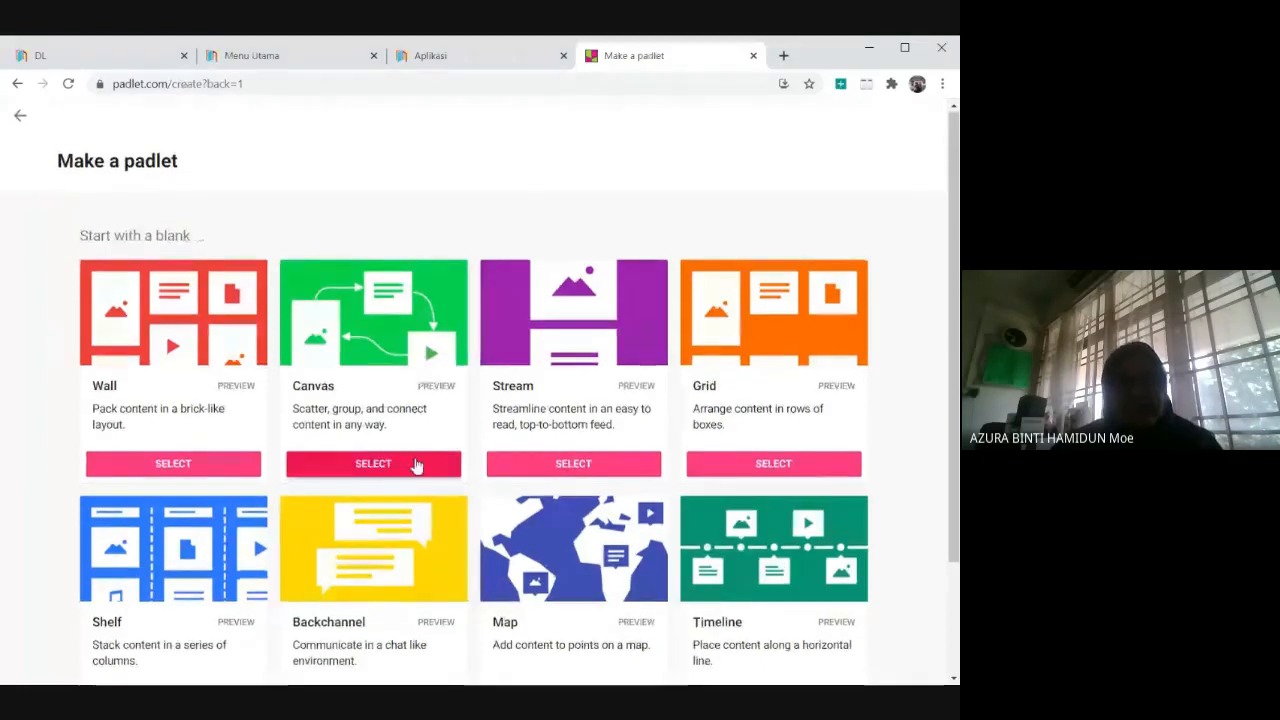
scroll(415, 462, down, 2)
scroll(565, 515, up, 2)
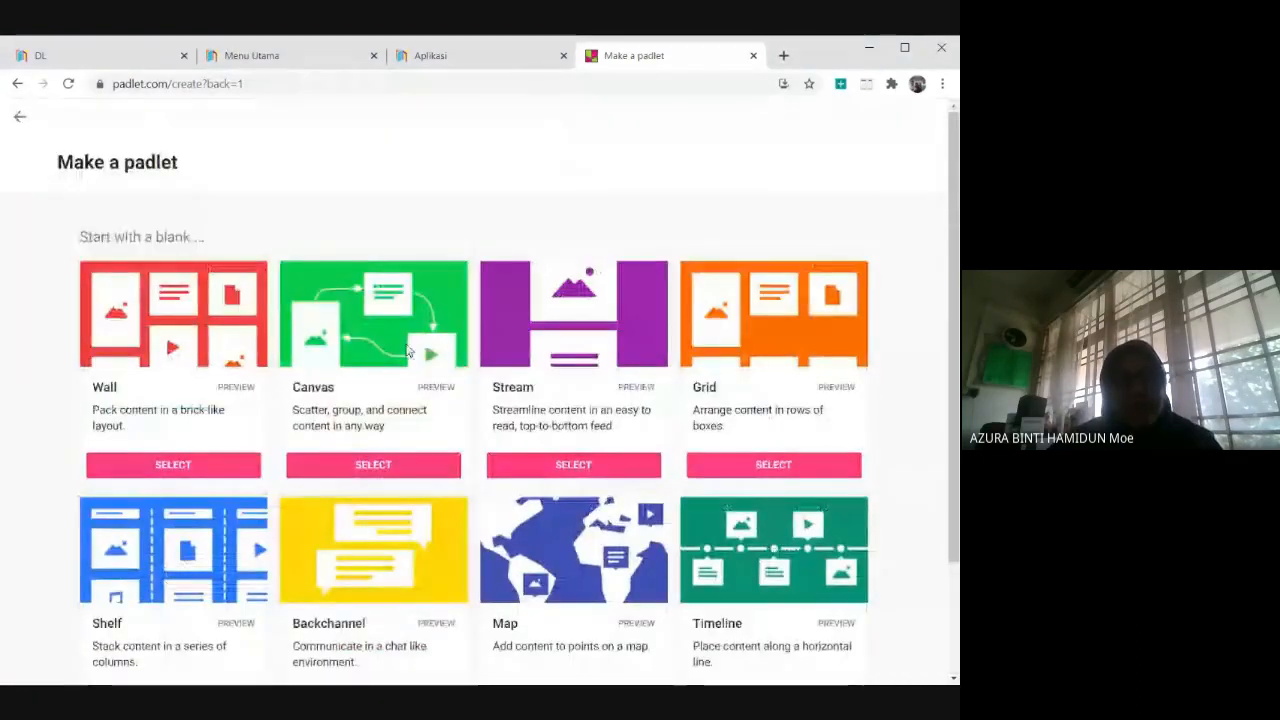
scroll(378, 387, down, 1)
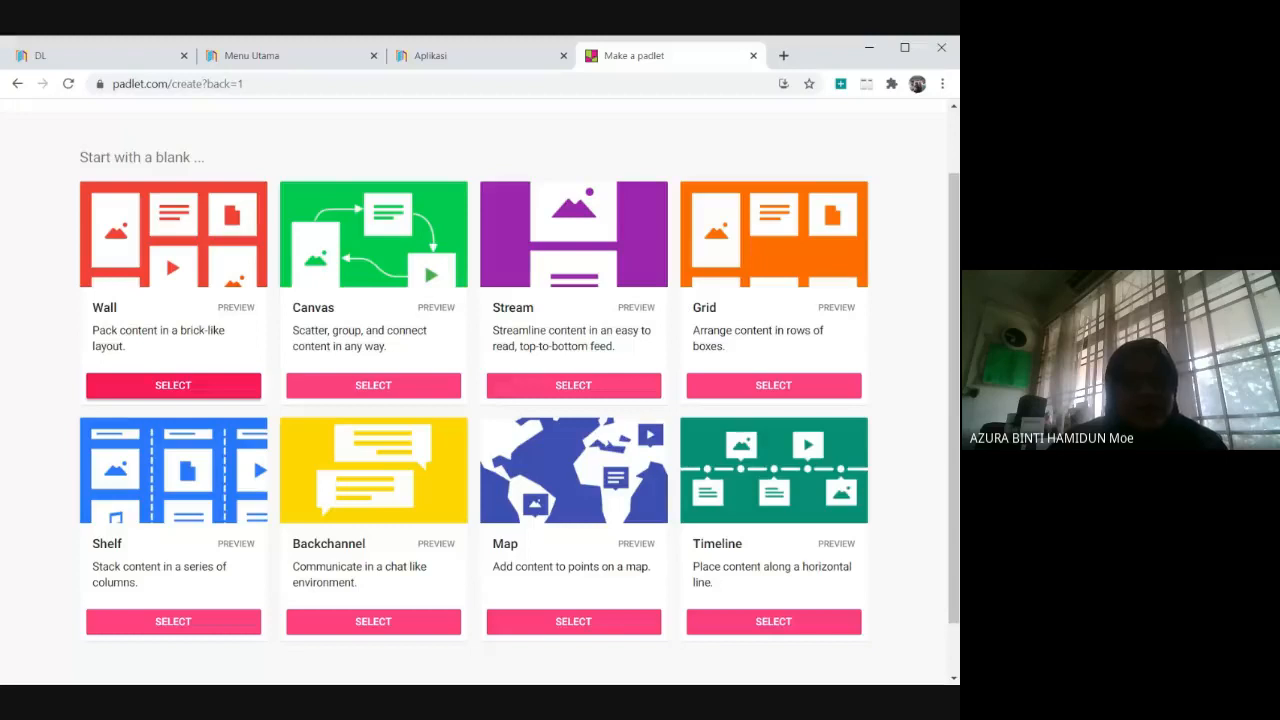
click(197, 387)
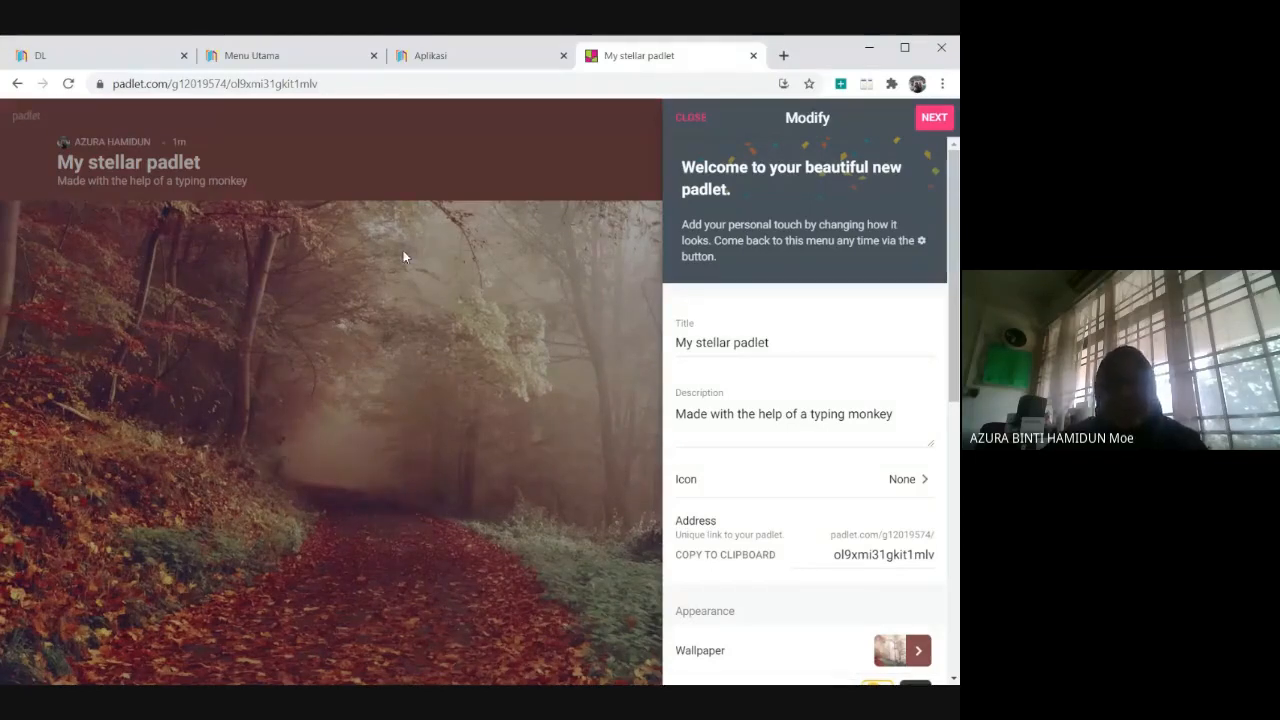
Set the new padlet's title to "TRANSISI TAHUN 1".
click(727, 342)
double_click(751, 342)
drag(769, 342, 674, 340)
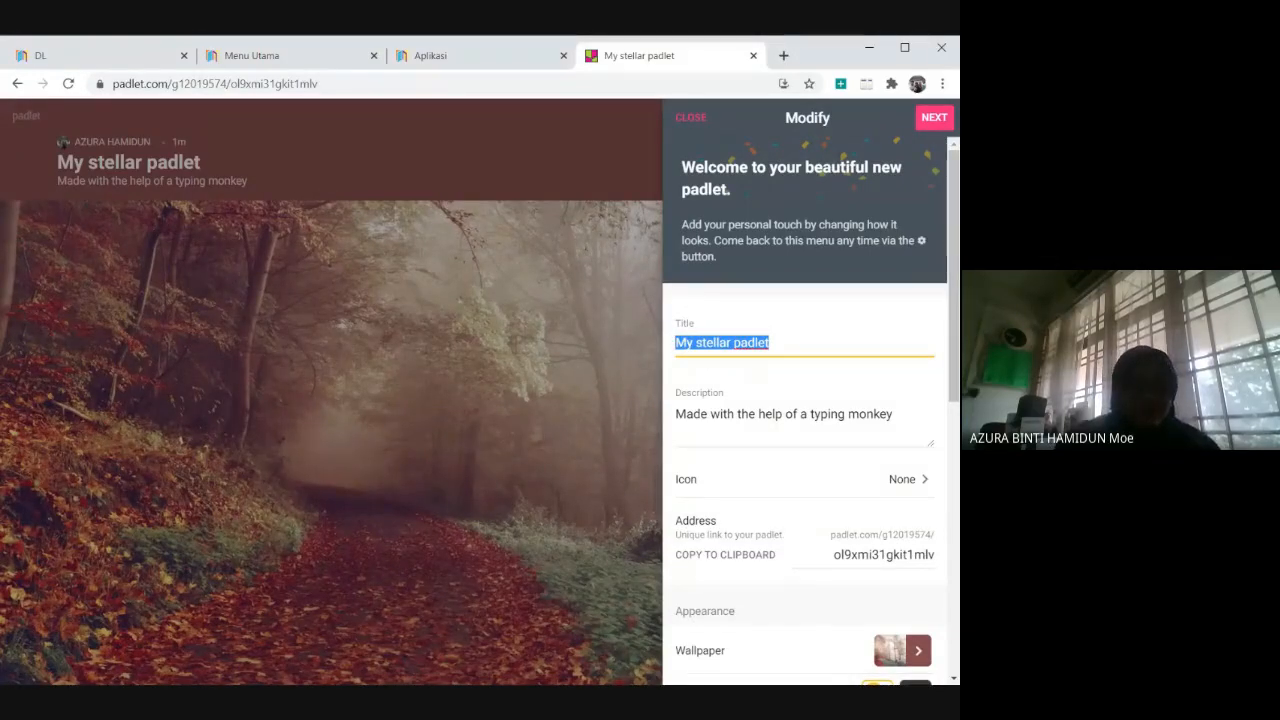
text(TRANSI)
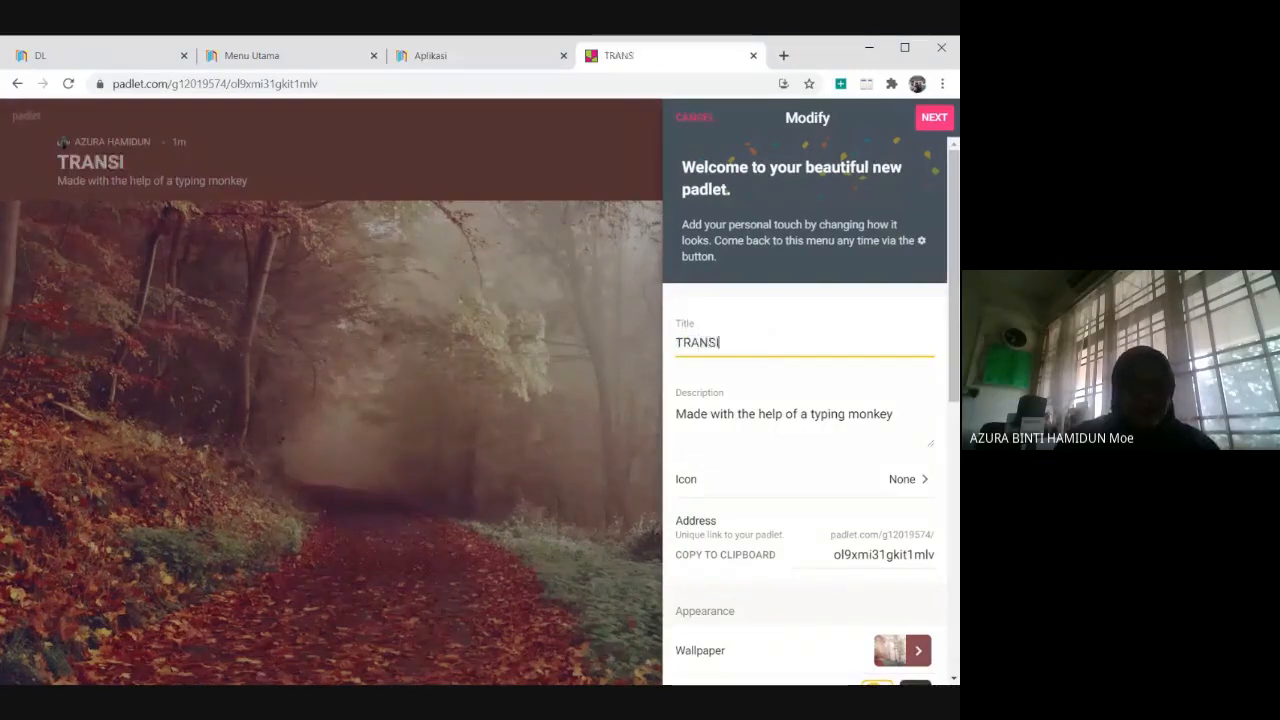
text(SI TAHUN 1)
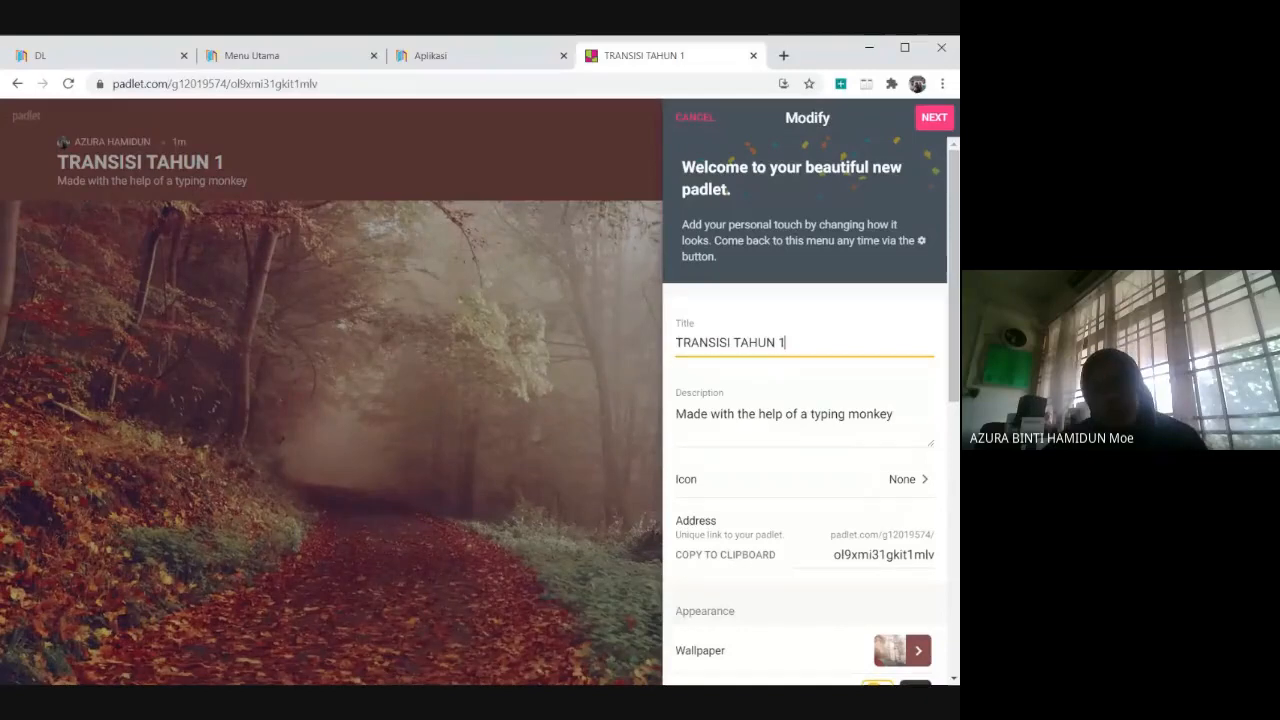
Replace the padlet's default description with "BY CIKGU" followed by the teacher's name.
click(723, 414)
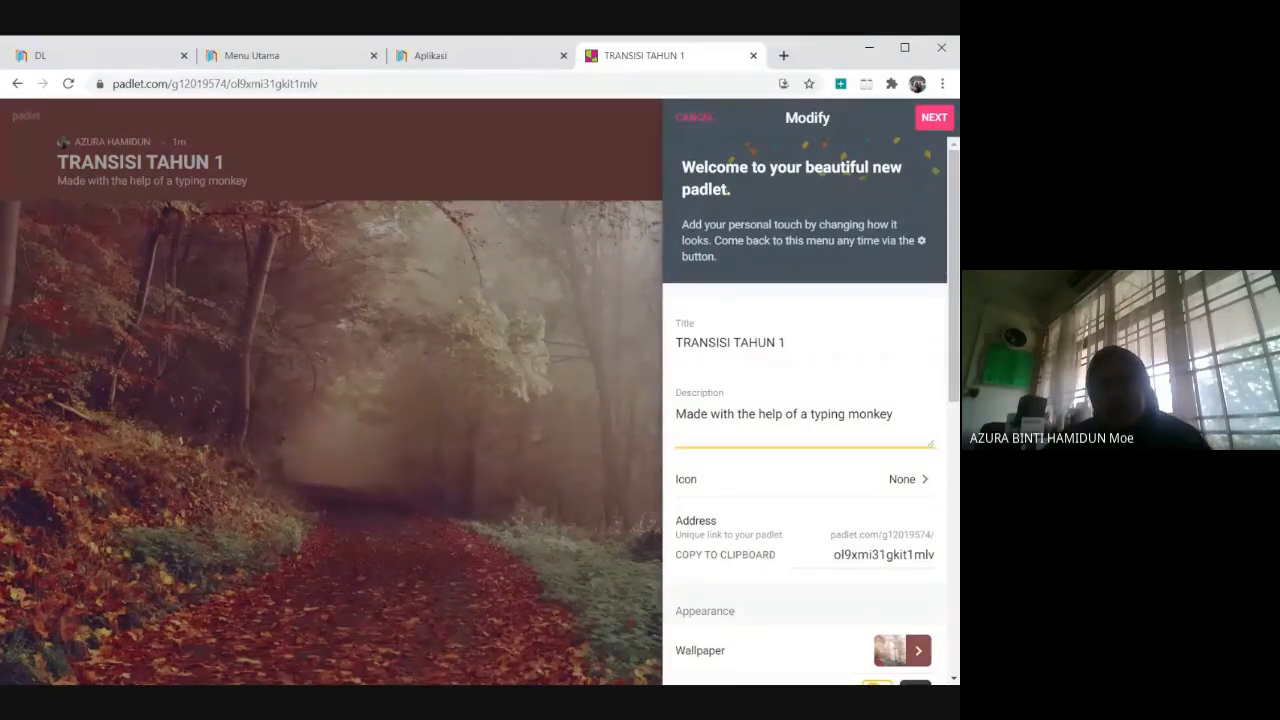
drag(893, 414, 655, 397)
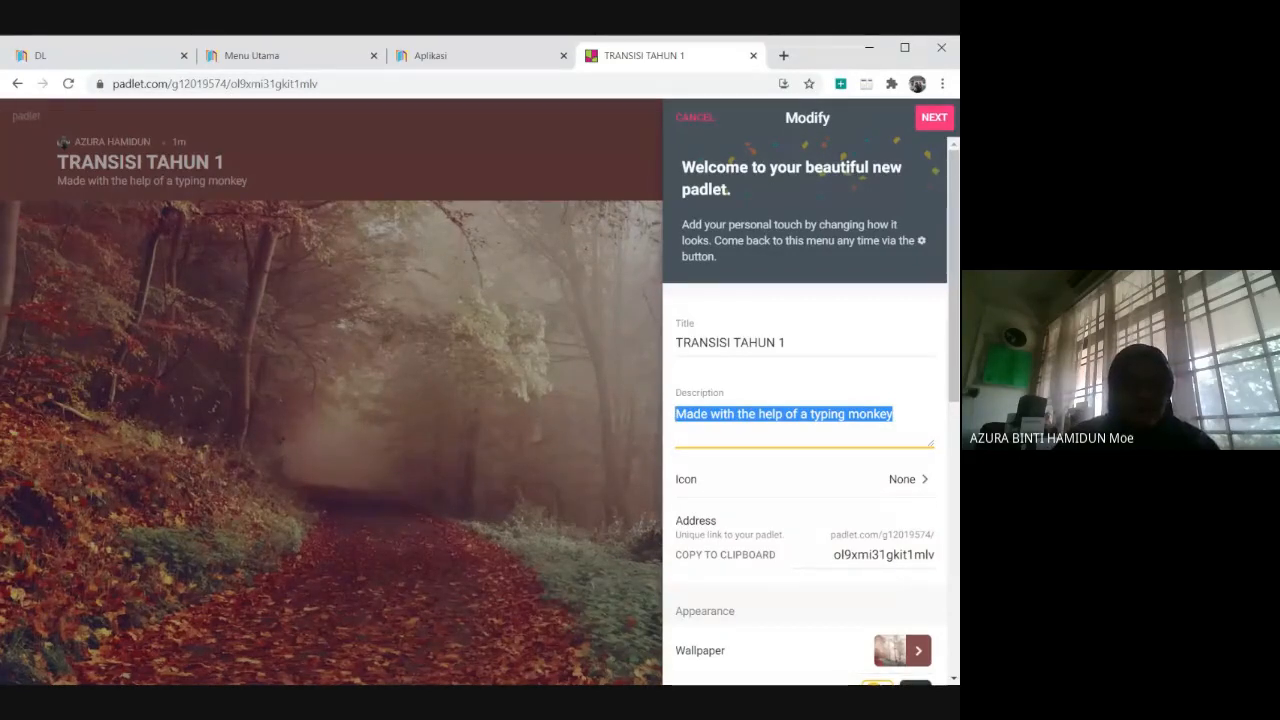
text(SAINS)
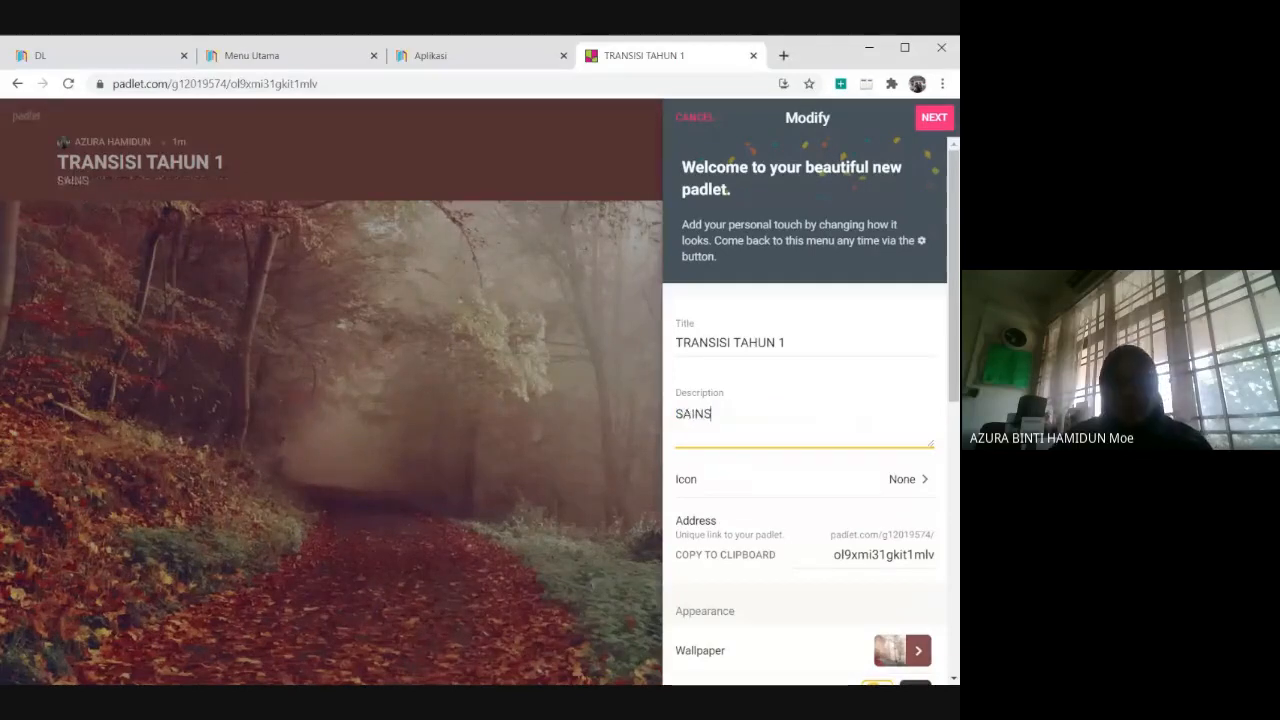
key(BackSpace)
key(BackSpace)
key(BackSpace)
key(BackSpace)
key(BackSpace)
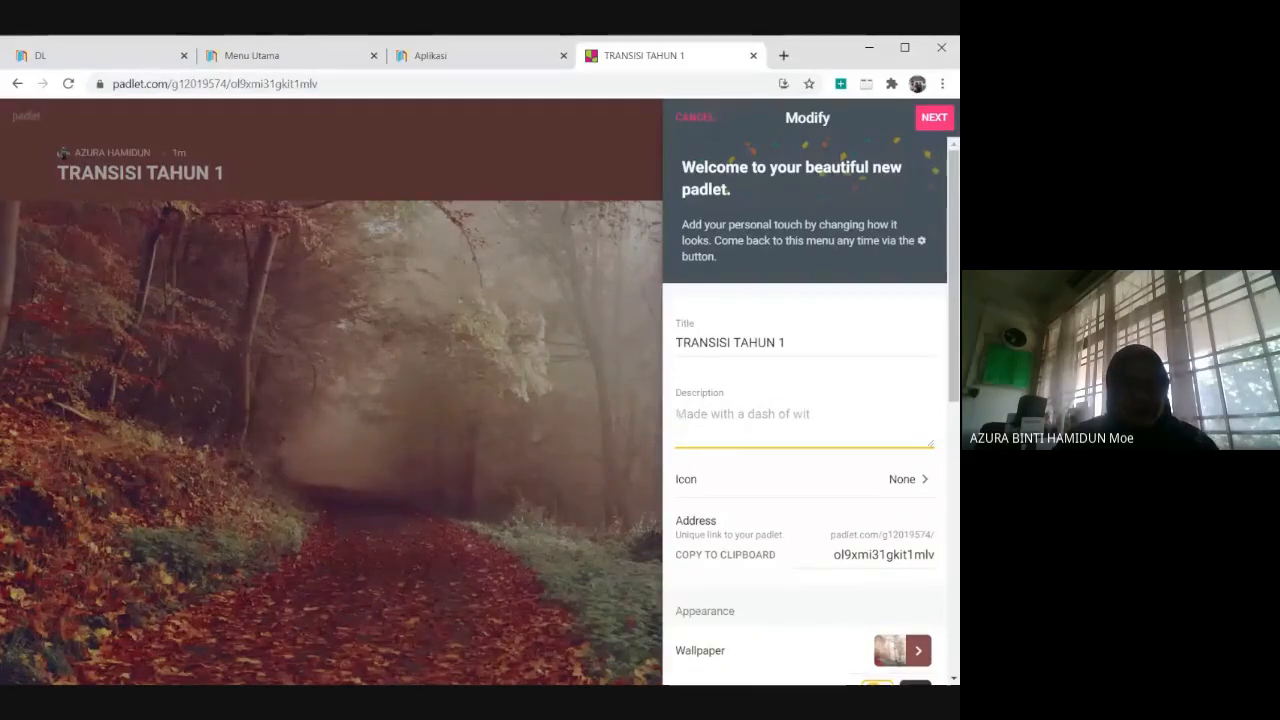
text(BY)
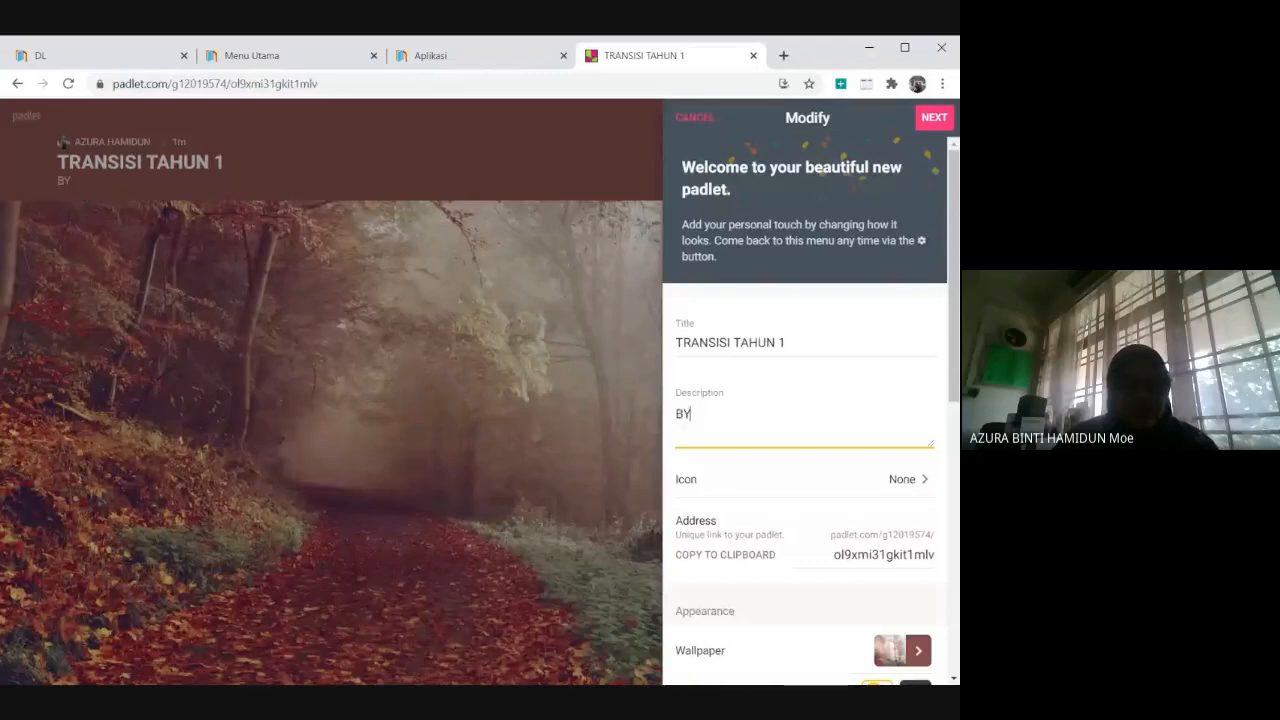
text( CIKGU A)
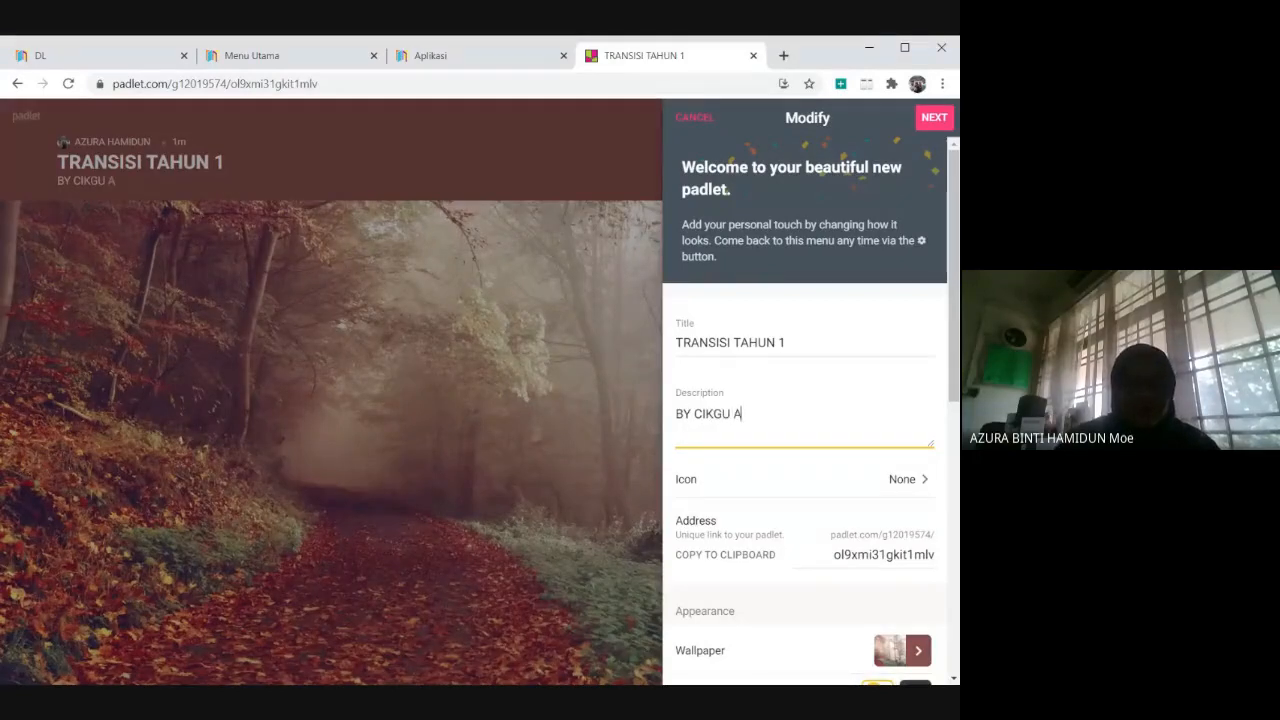
text(ZURA)
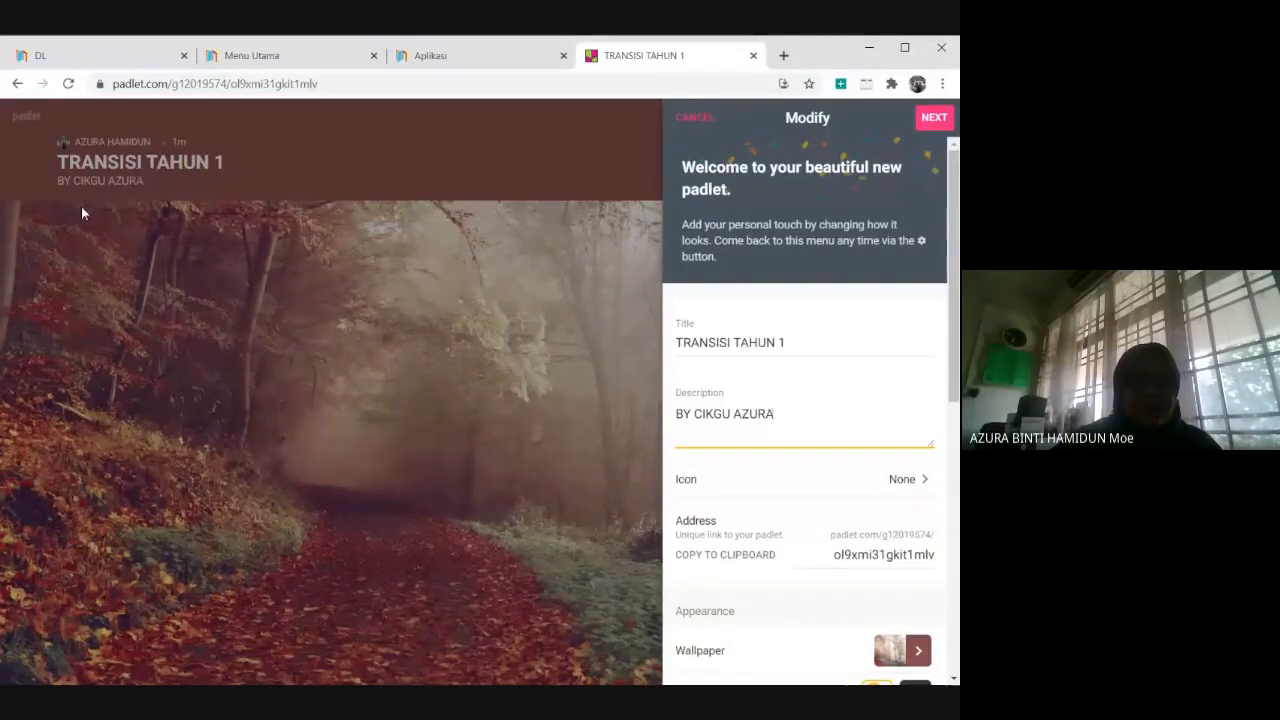
Upload the school crest image from the computer as the padlet's icon.
click(917, 482)
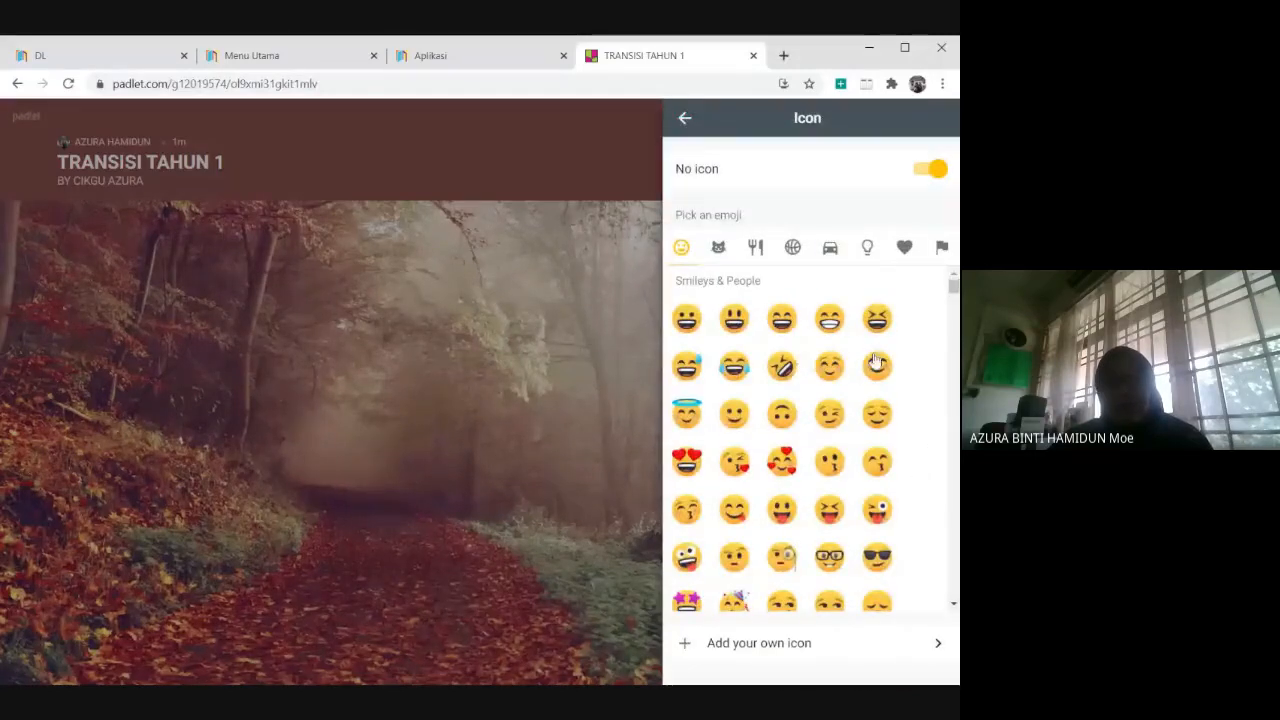
scroll(897, 455, down, 5)
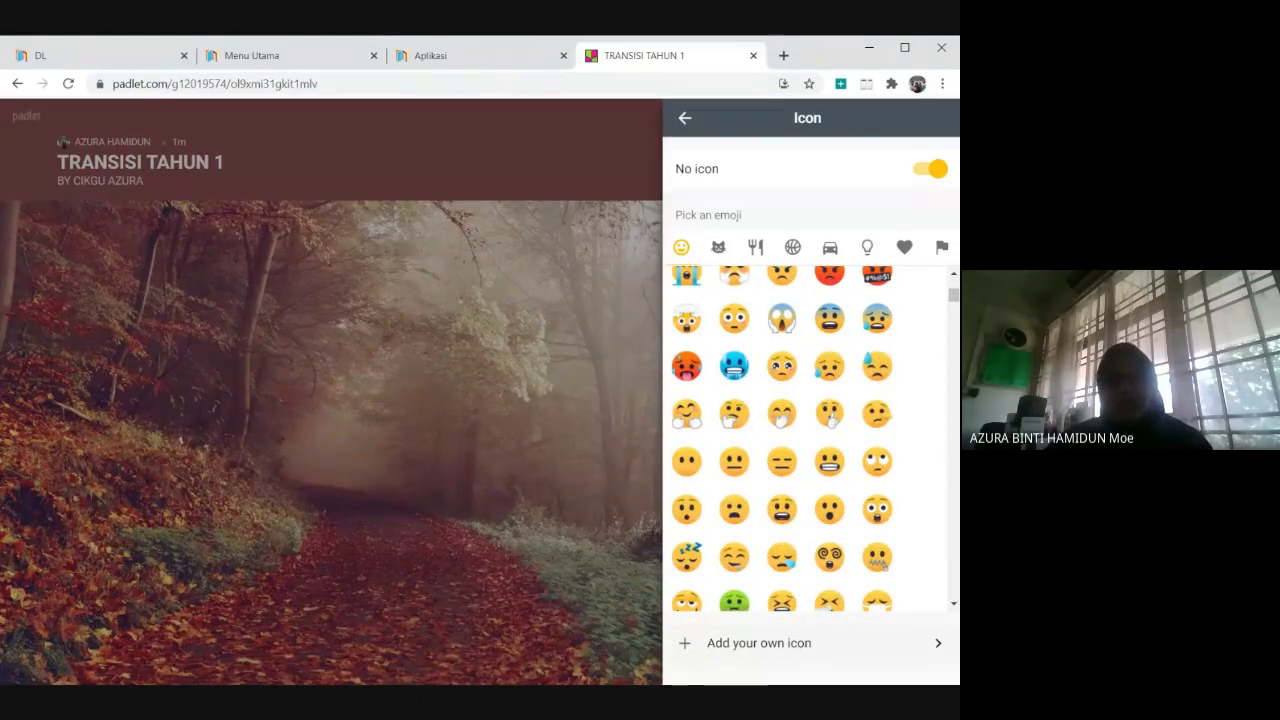
click(798, 648)
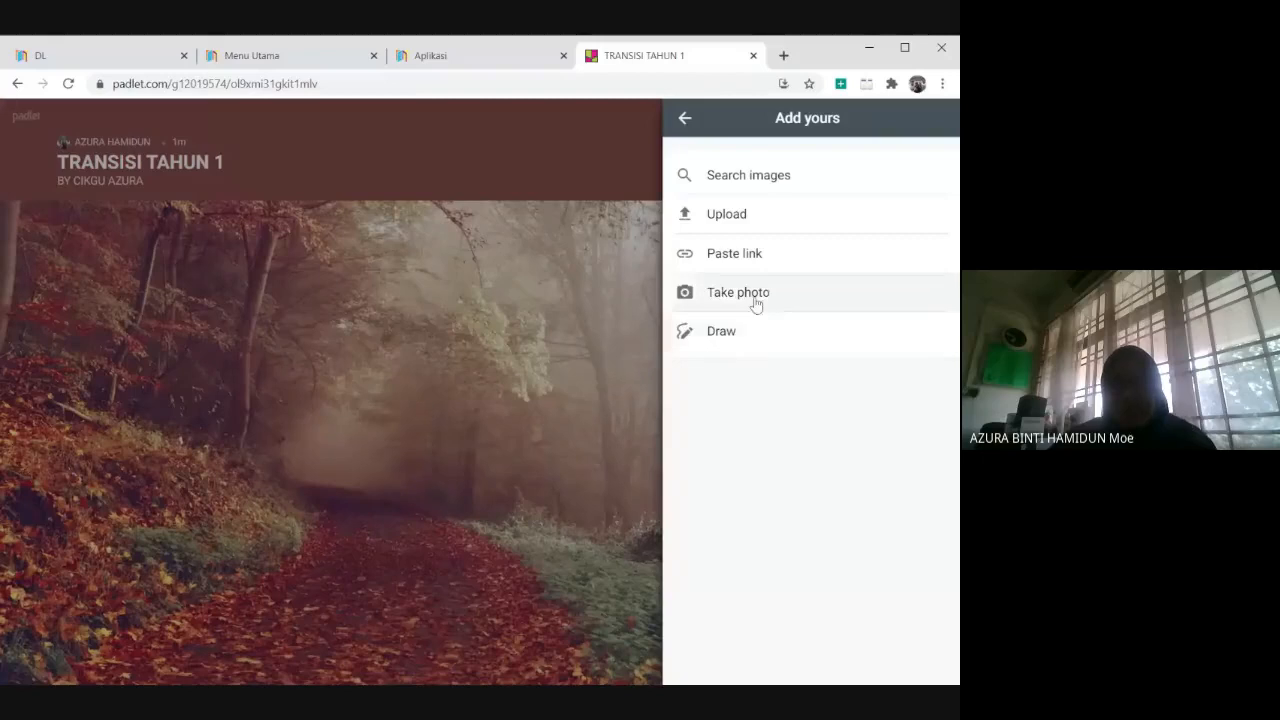
click(746, 215)
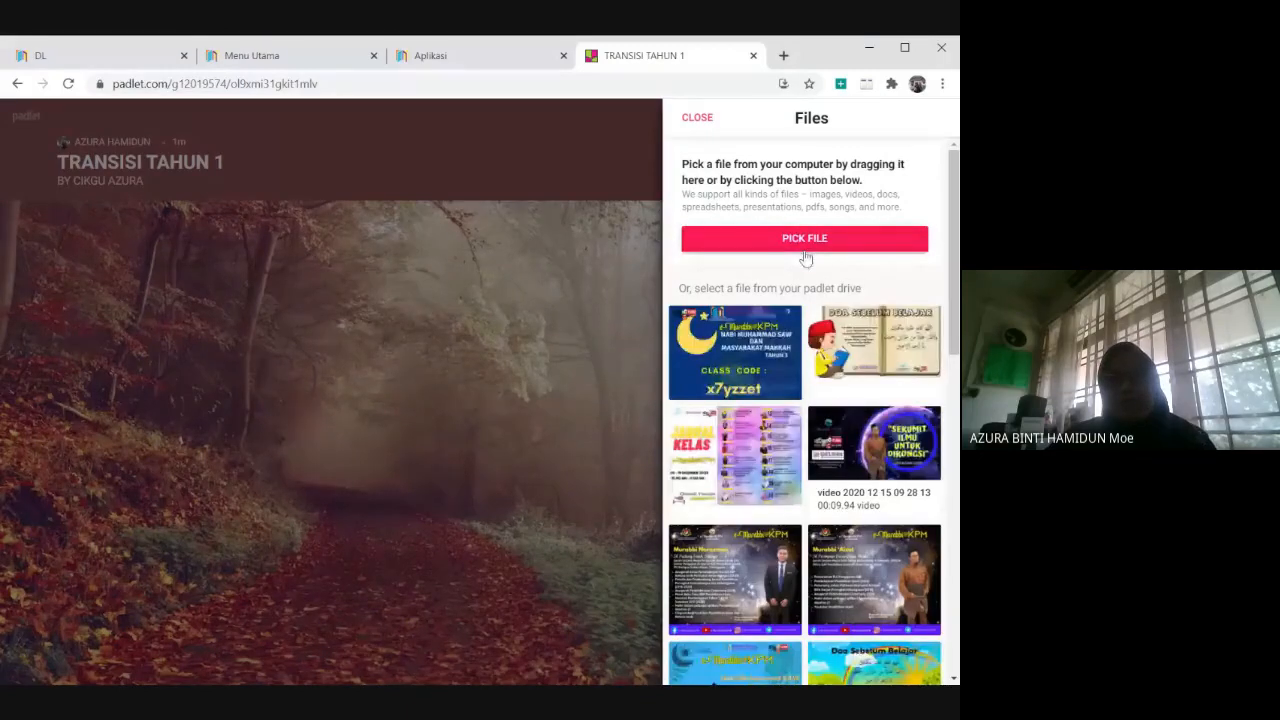
scroll(806, 258, down, 10)
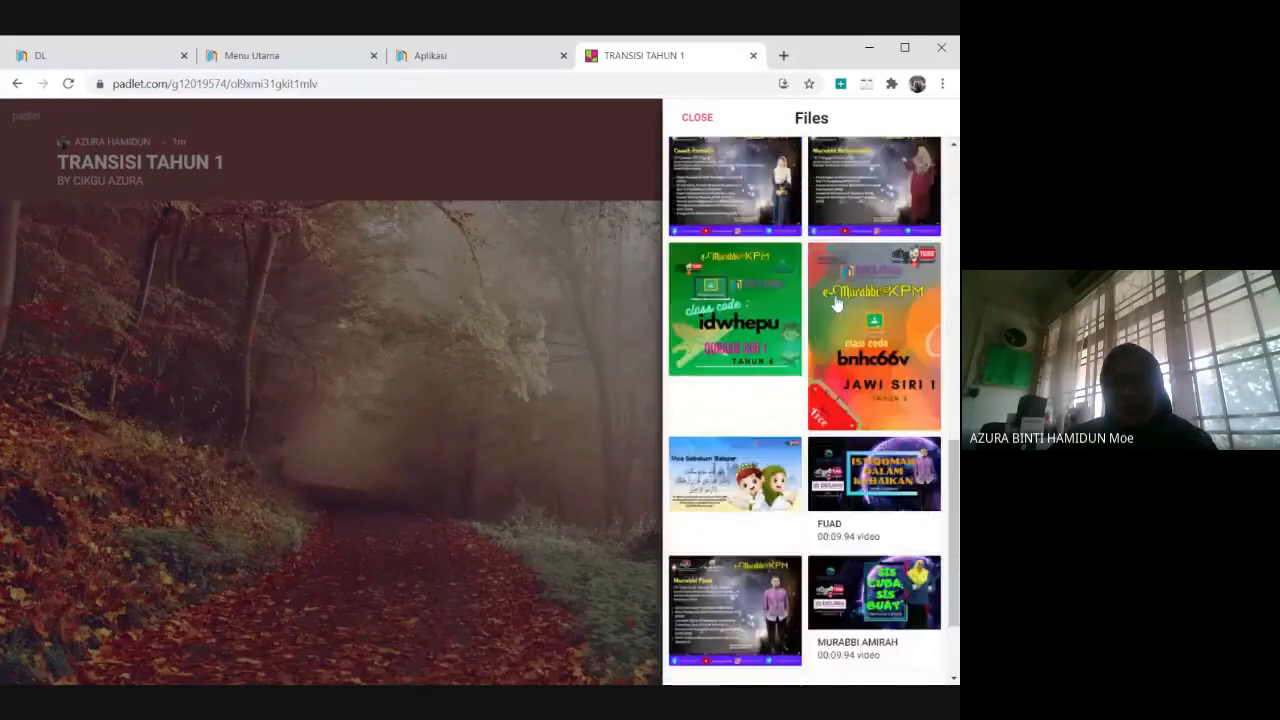
scroll(837, 300, down, 10)
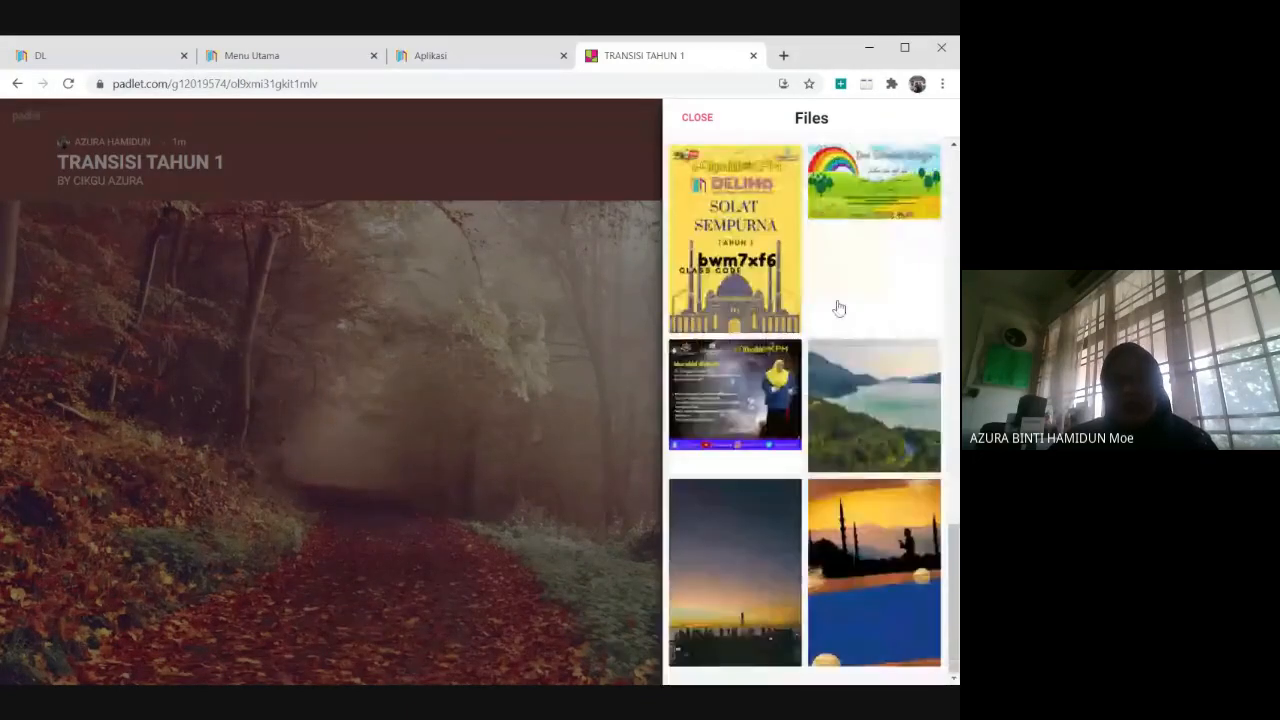
scroll(835, 300, up, 20)
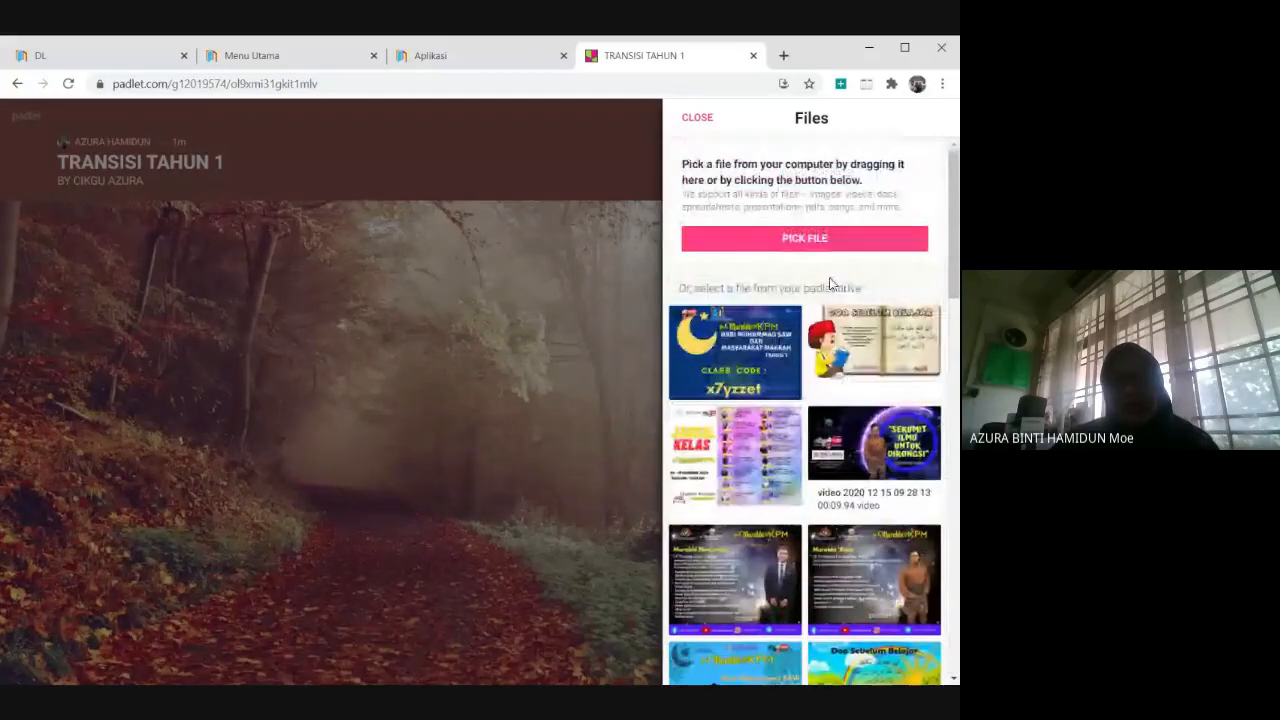
click(789, 246)
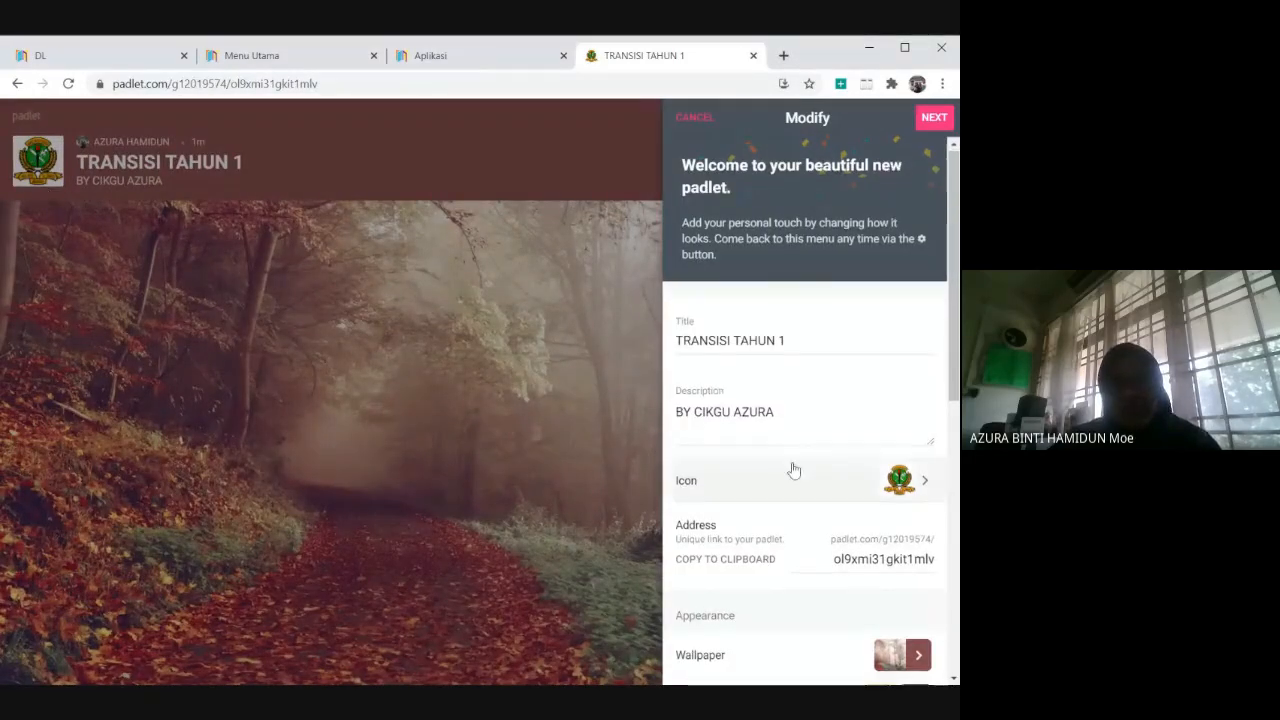
Replace the random ending of the padlet's address with "TRANSISITHN1".
scroll(796, 465, down, 2)
scroll(796, 465, down, 1)
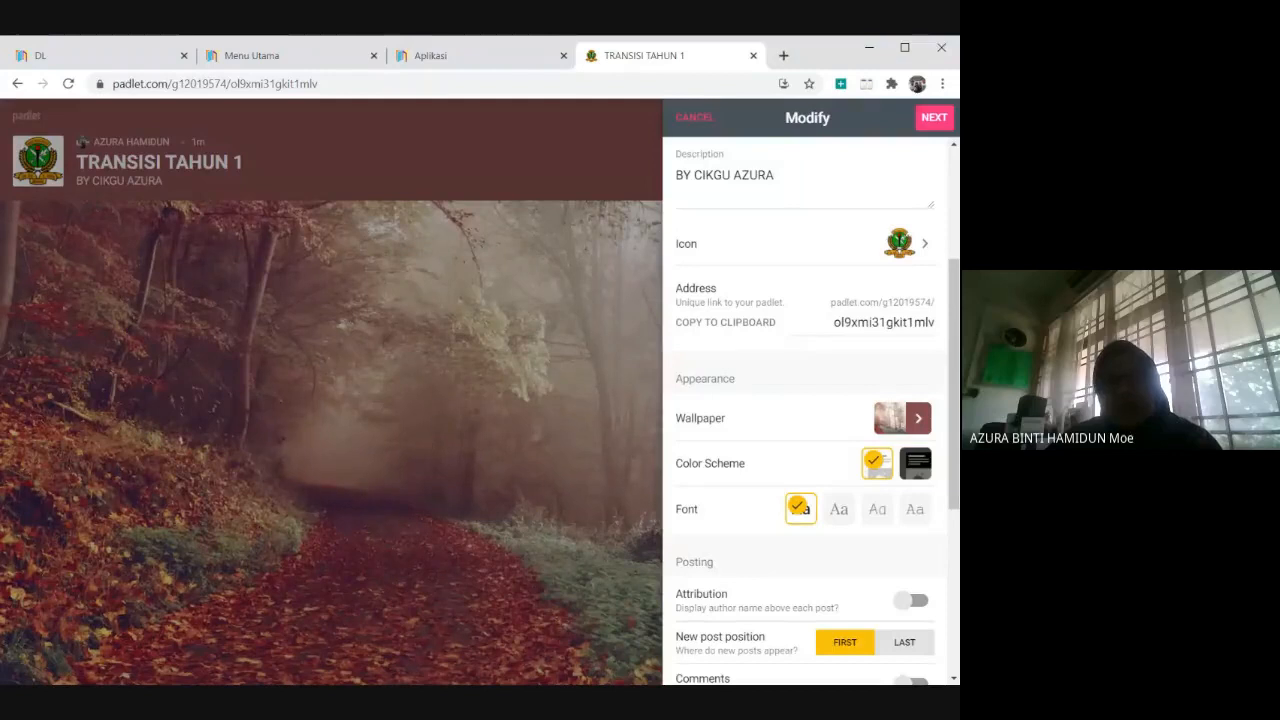
drag(833, 322, 907, 344)
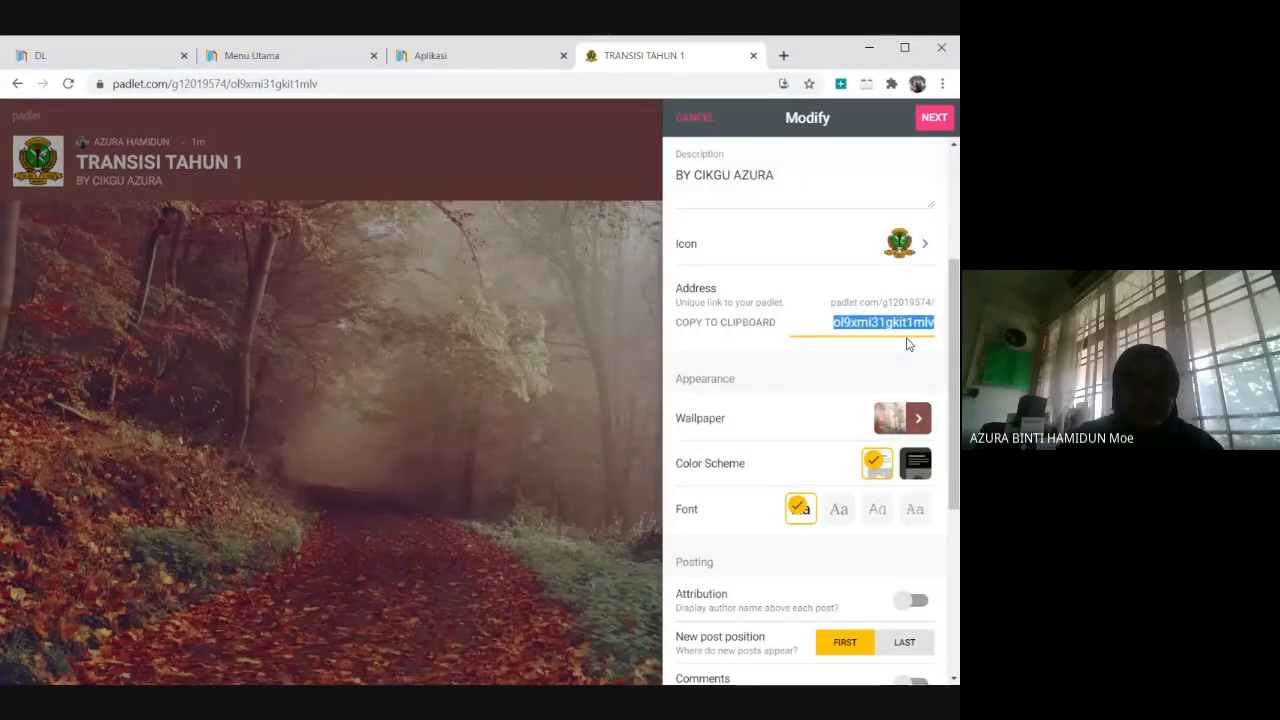
text(TRANSI)
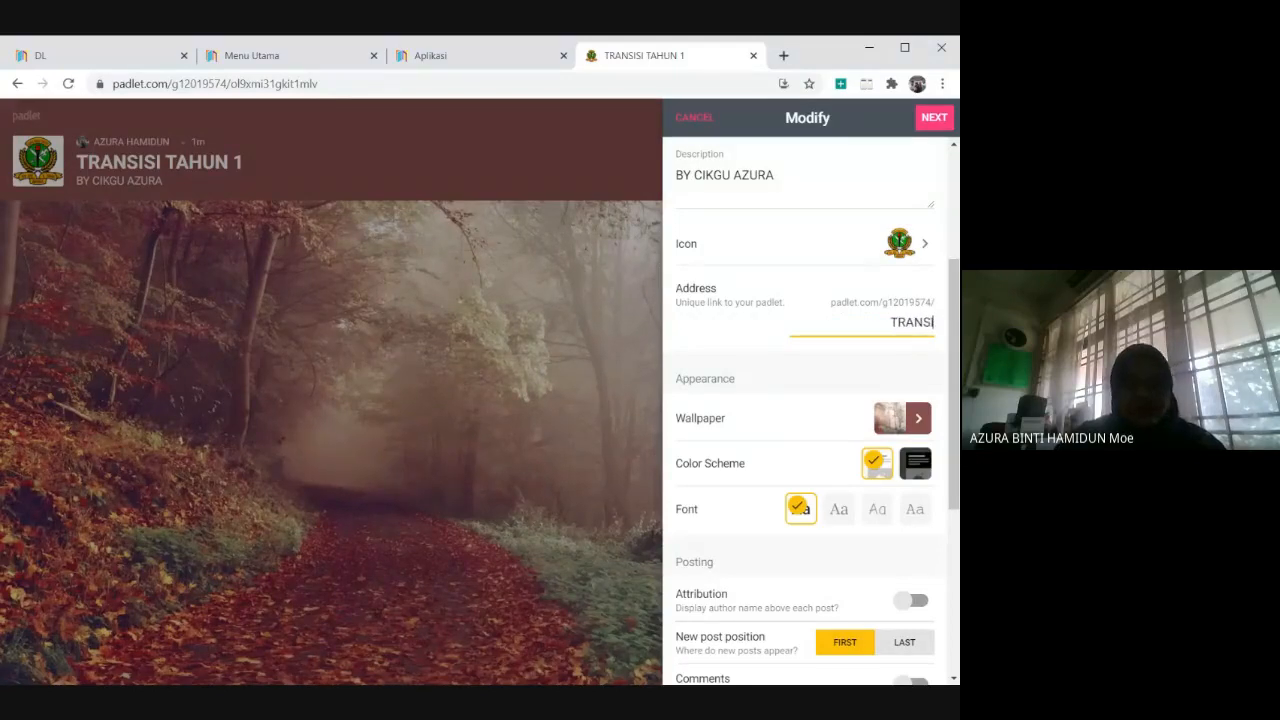
text(SI)
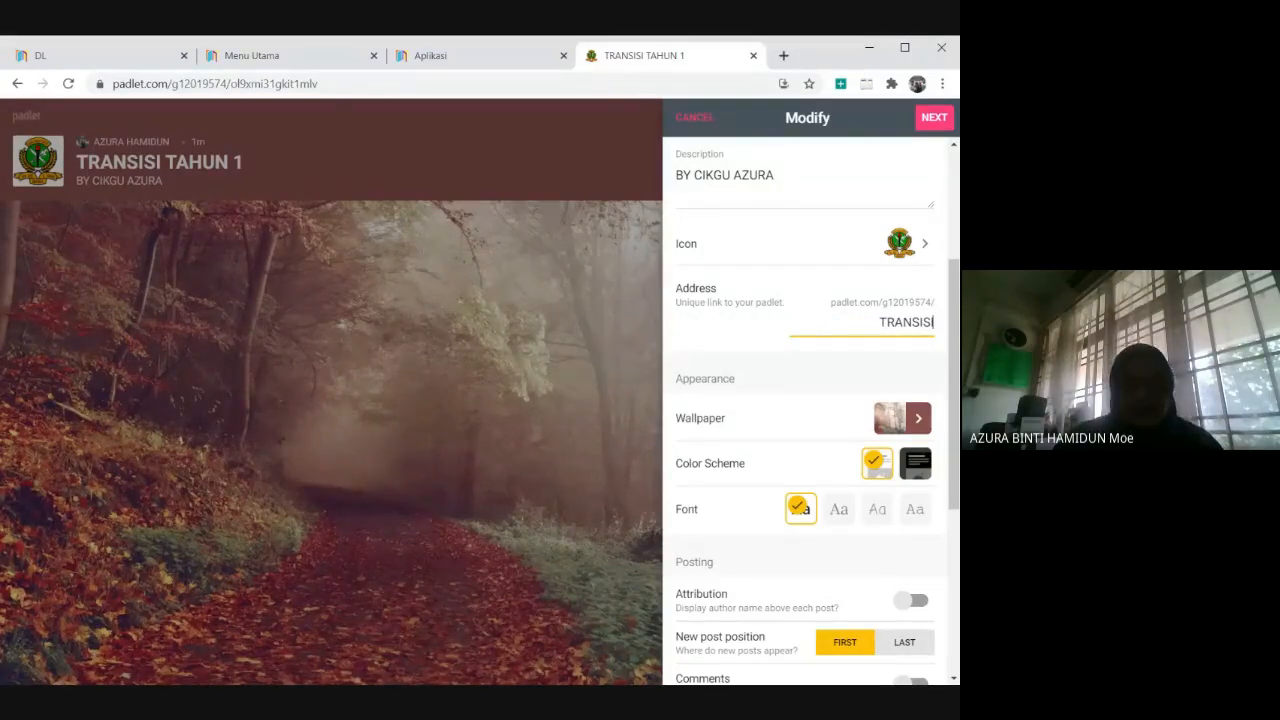
text(THN1)
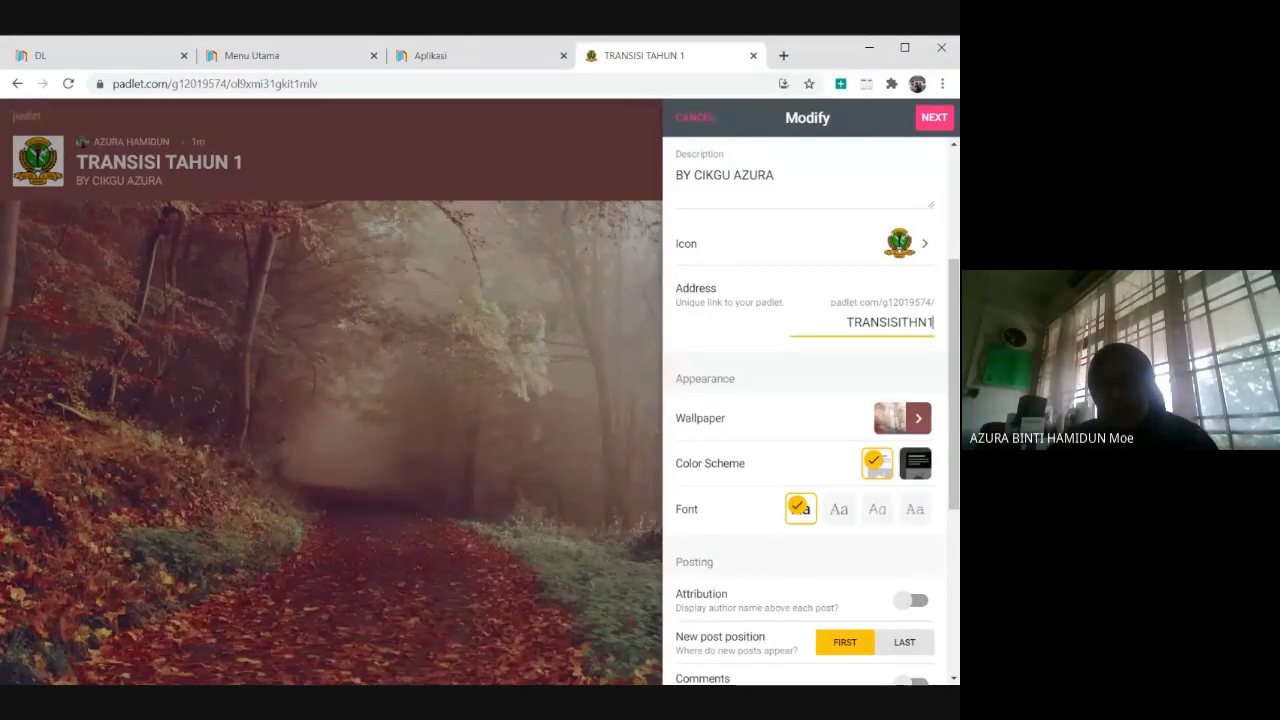
Add an underscore to the padlet's address ending so it reads "TRANSISI_THN1".
key(BackSpace)
key(BackSpace)
key(BackSpace)
key(BackSpace)
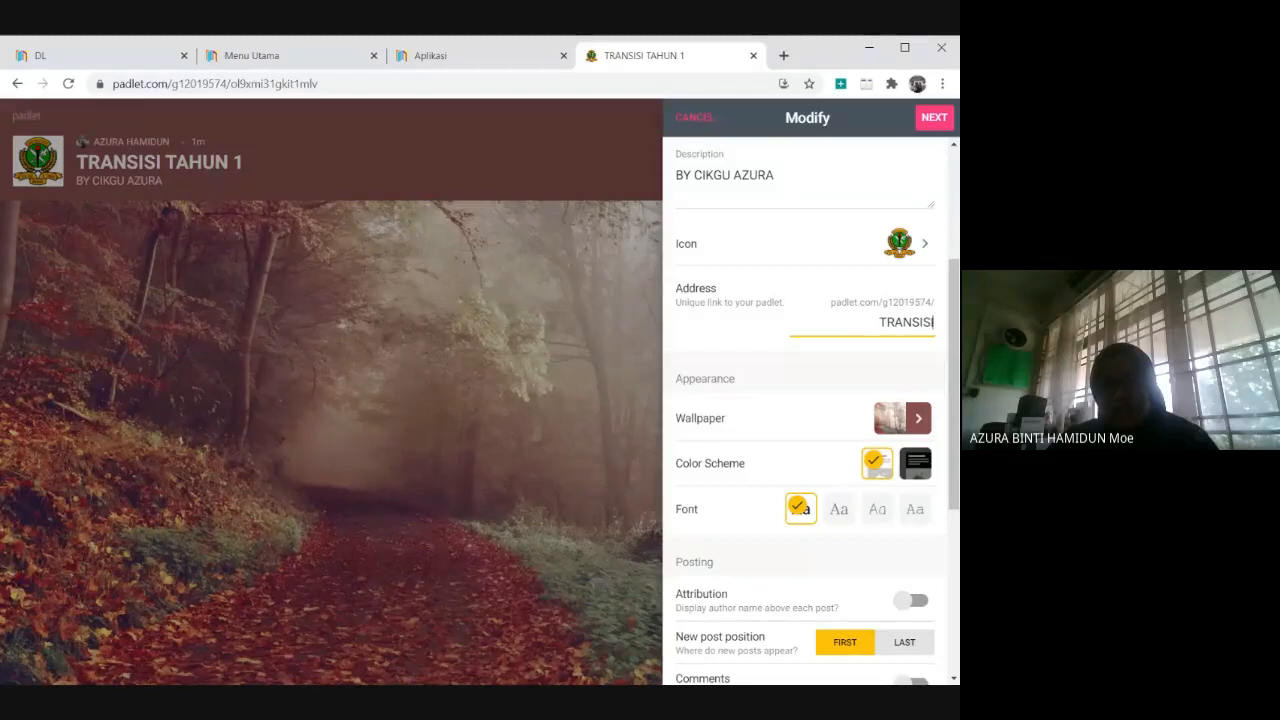
text(_)
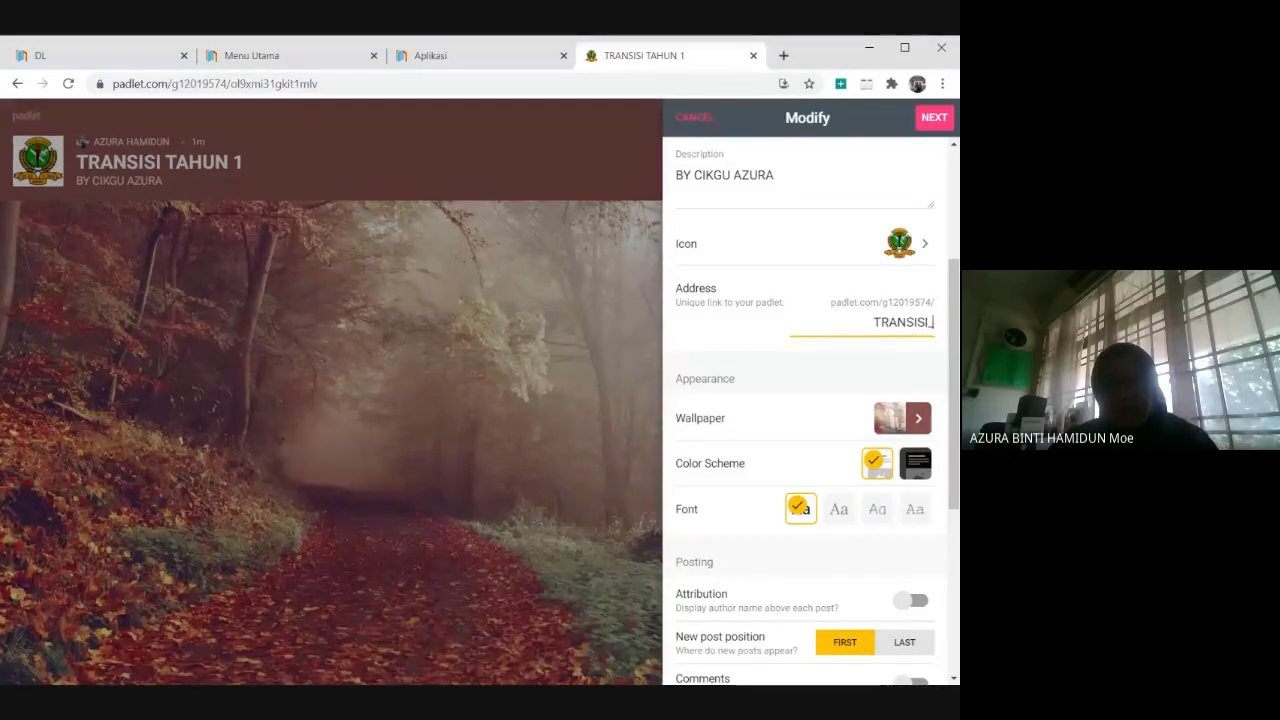
text(THN)
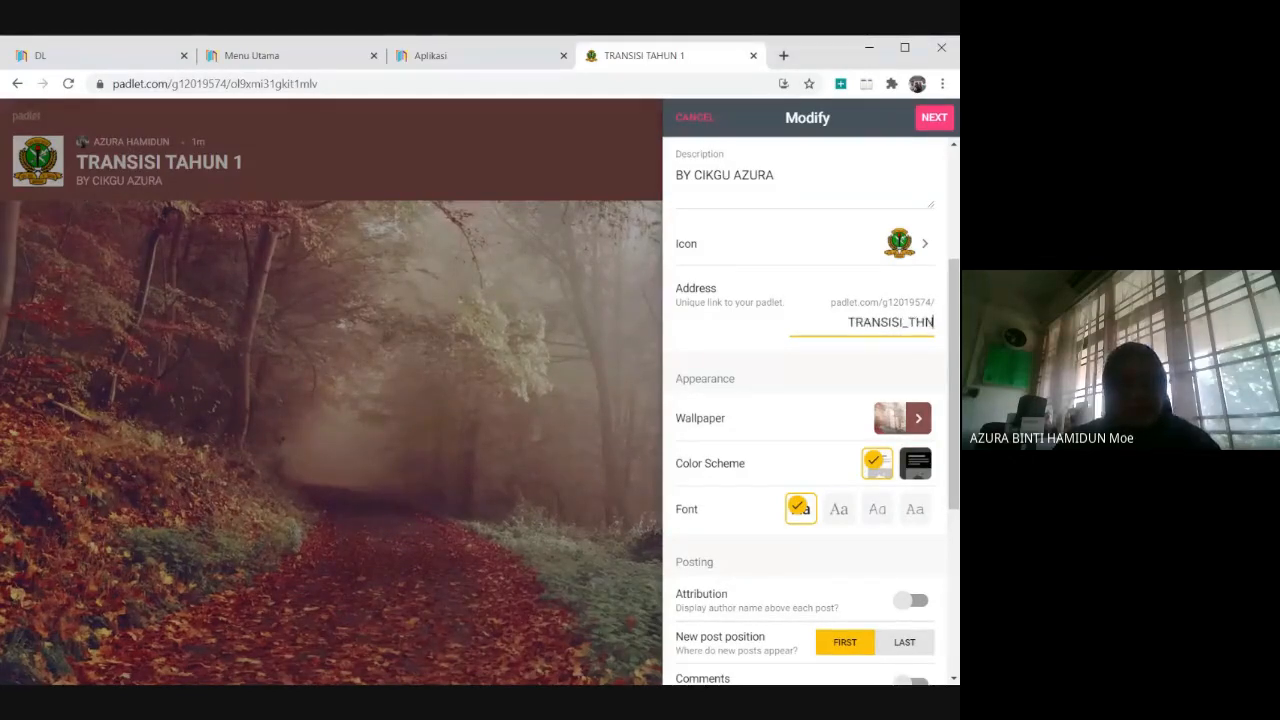
text(1)
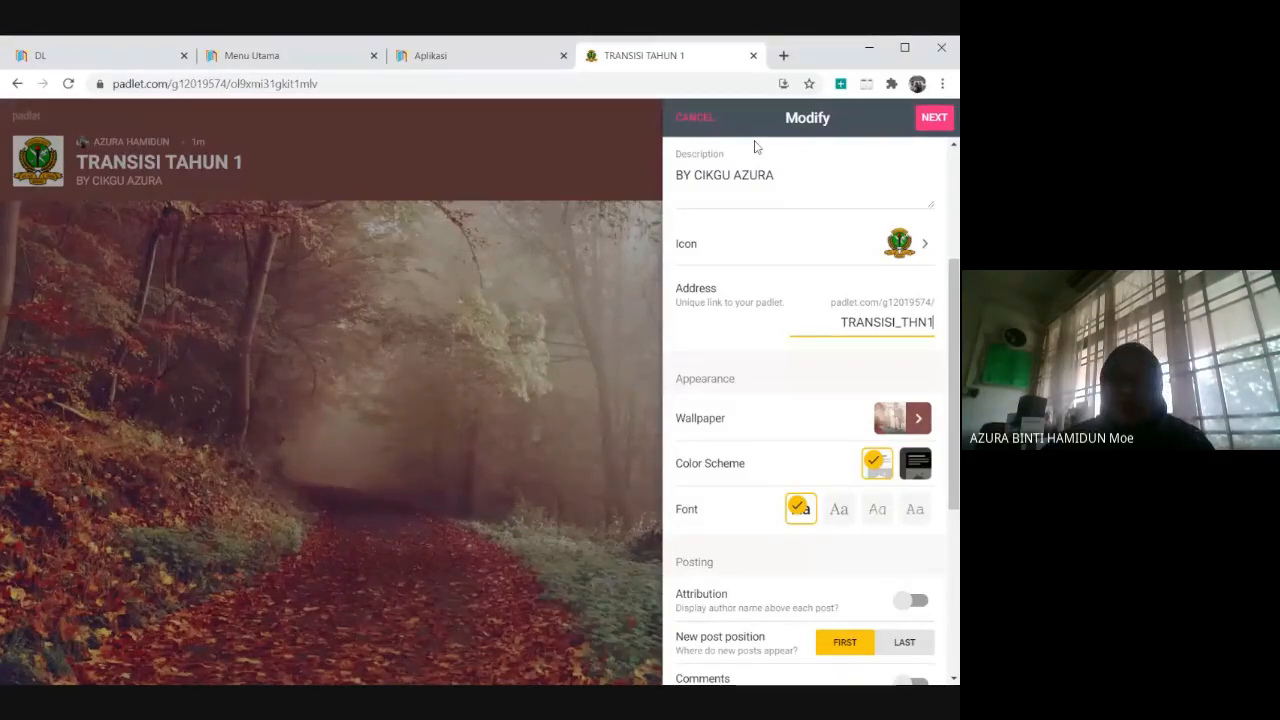
click(793, 381)
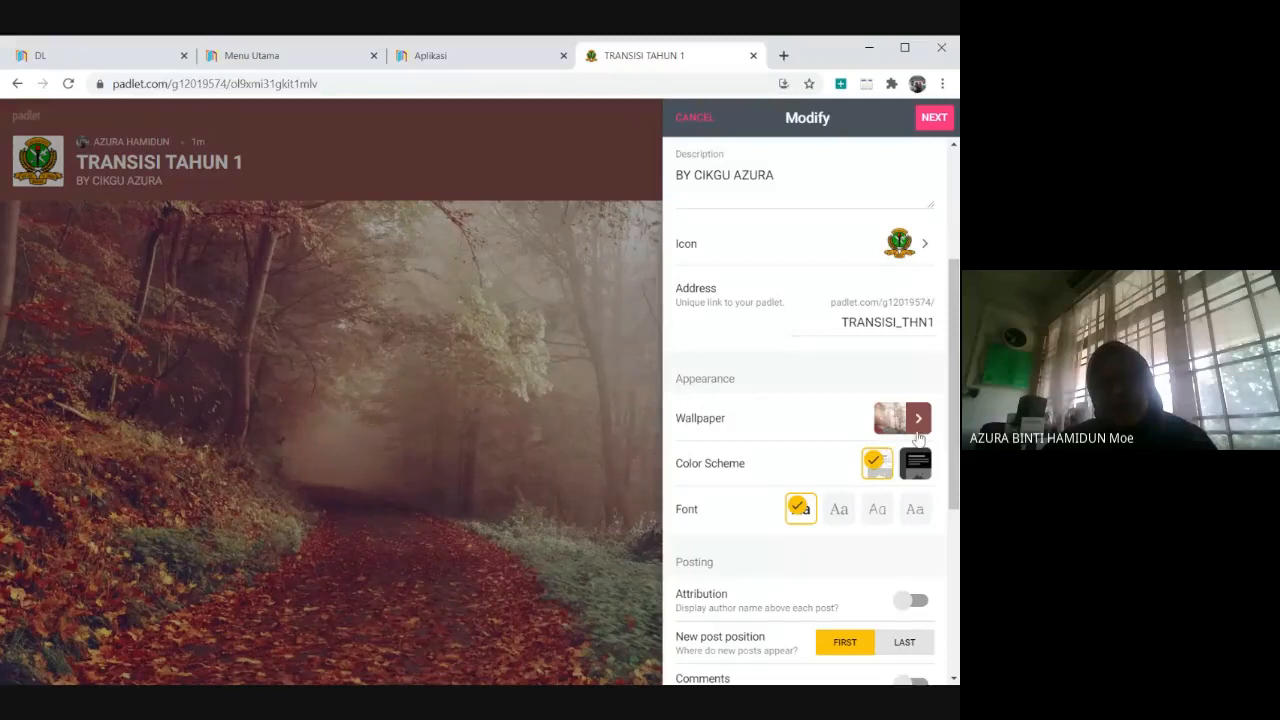
Look through the wallpaper choices under Solid Colors, Gradients, Textures and Patterns, and Pictures.
click(919, 423)
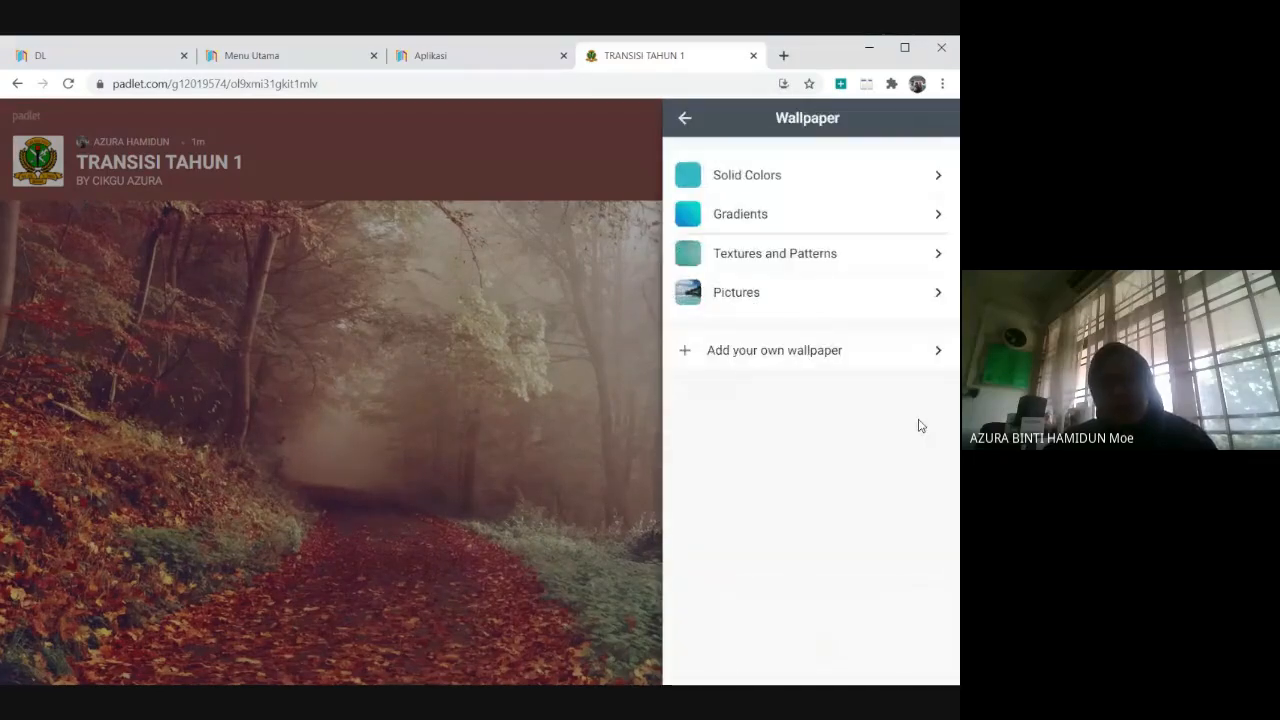
click(889, 189)
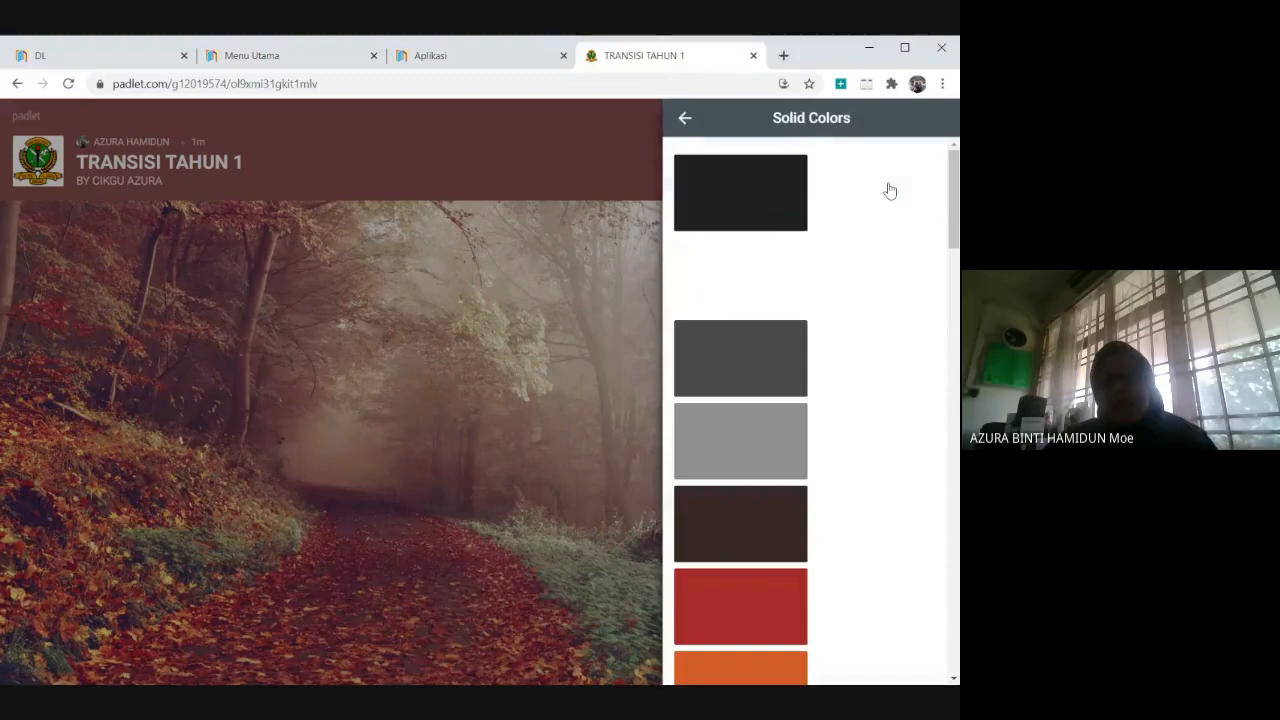
click(685, 120)
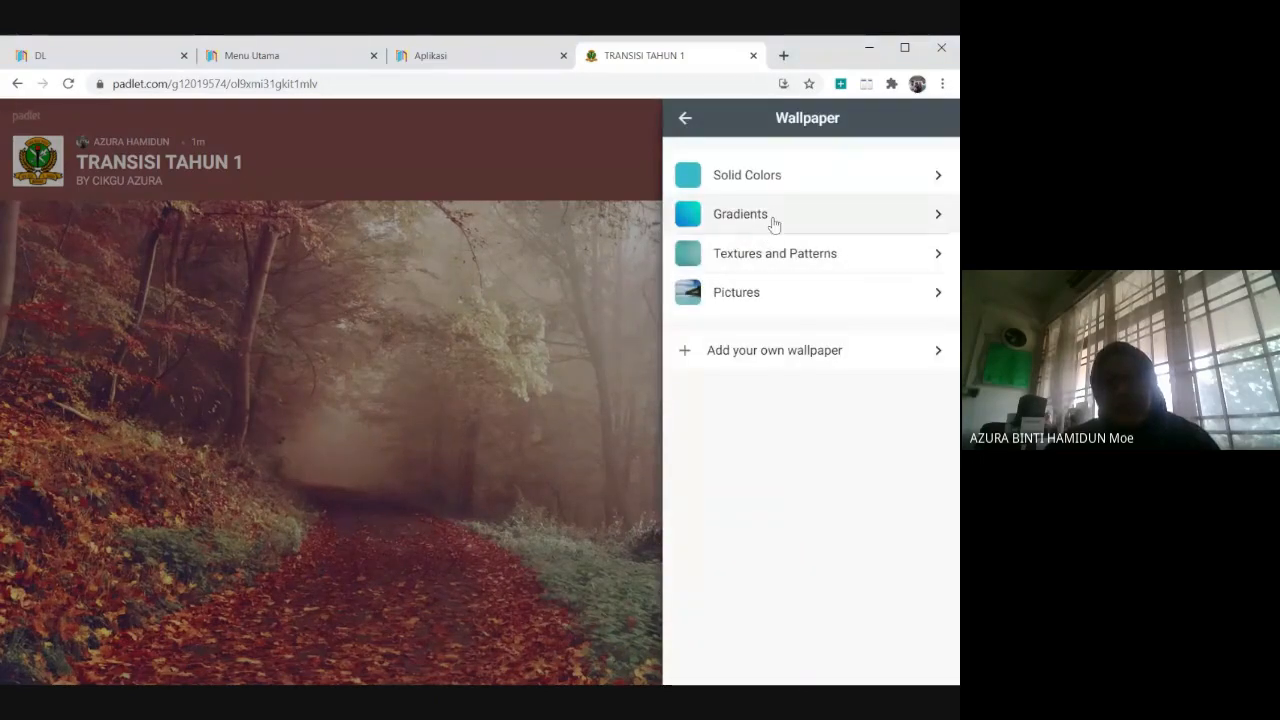
click(773, 217)
click(686, 122)
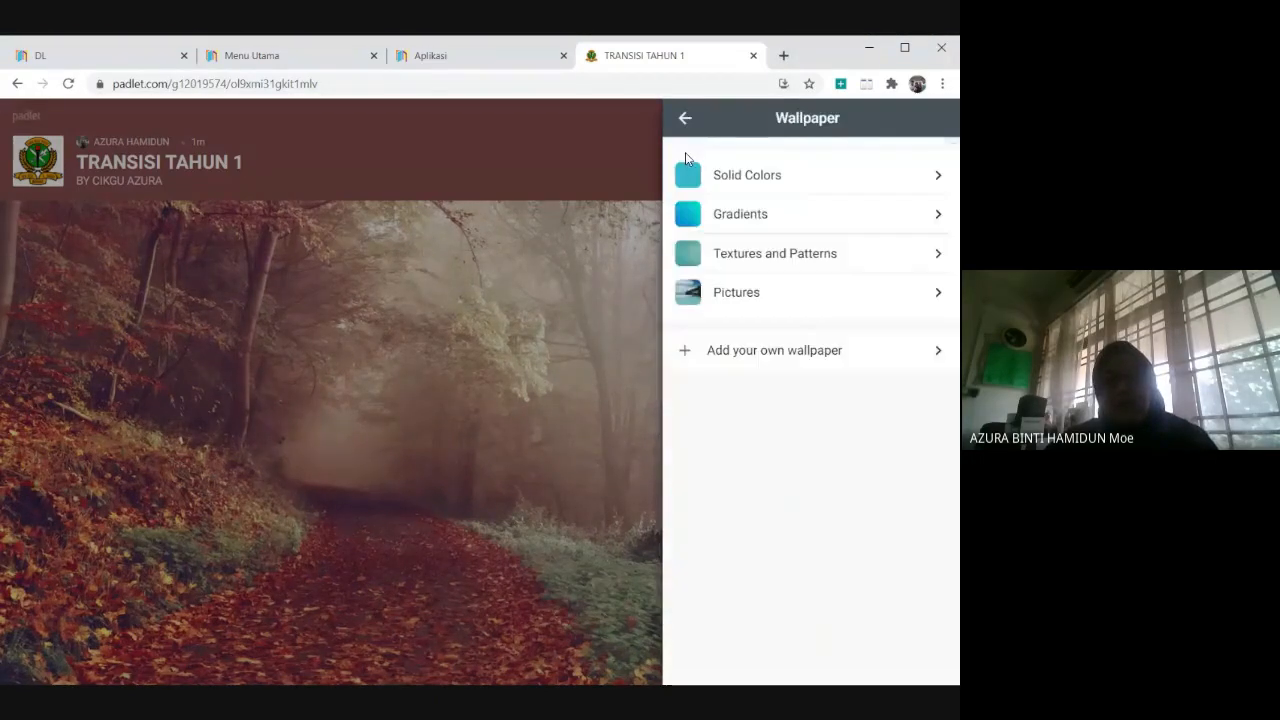
click(728, 259)
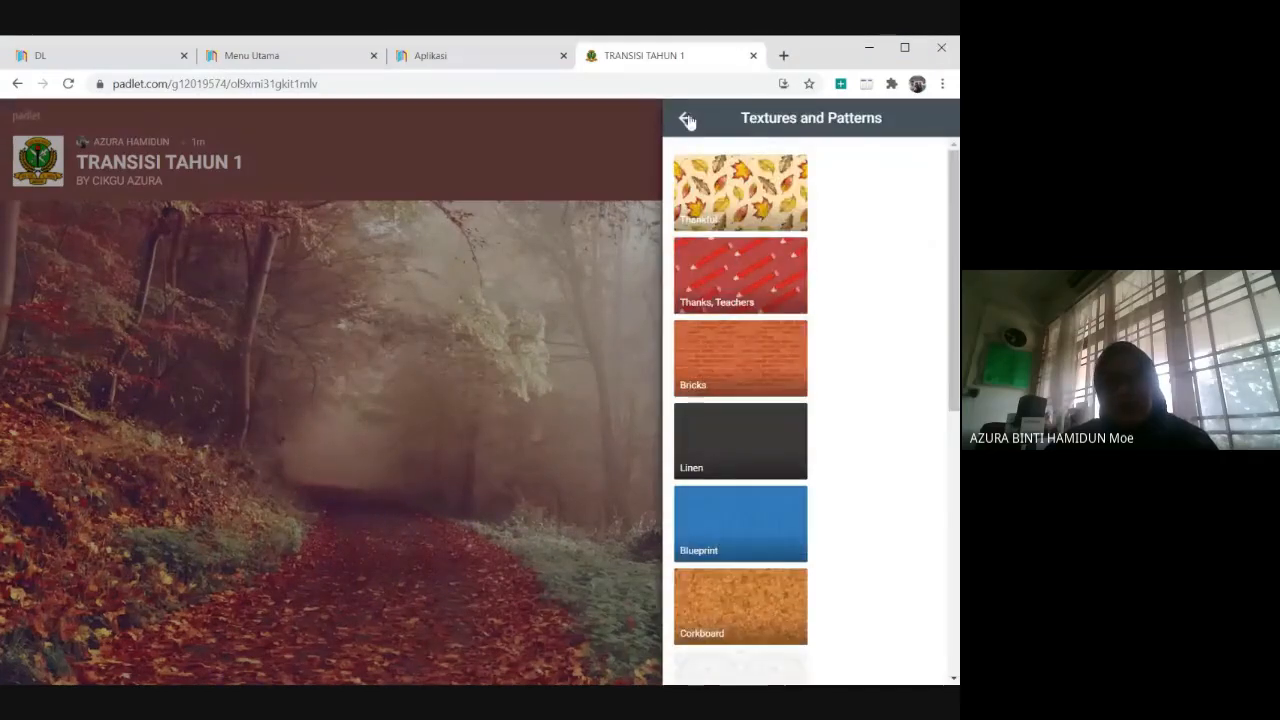
click(687, 120)
click(745, 294)
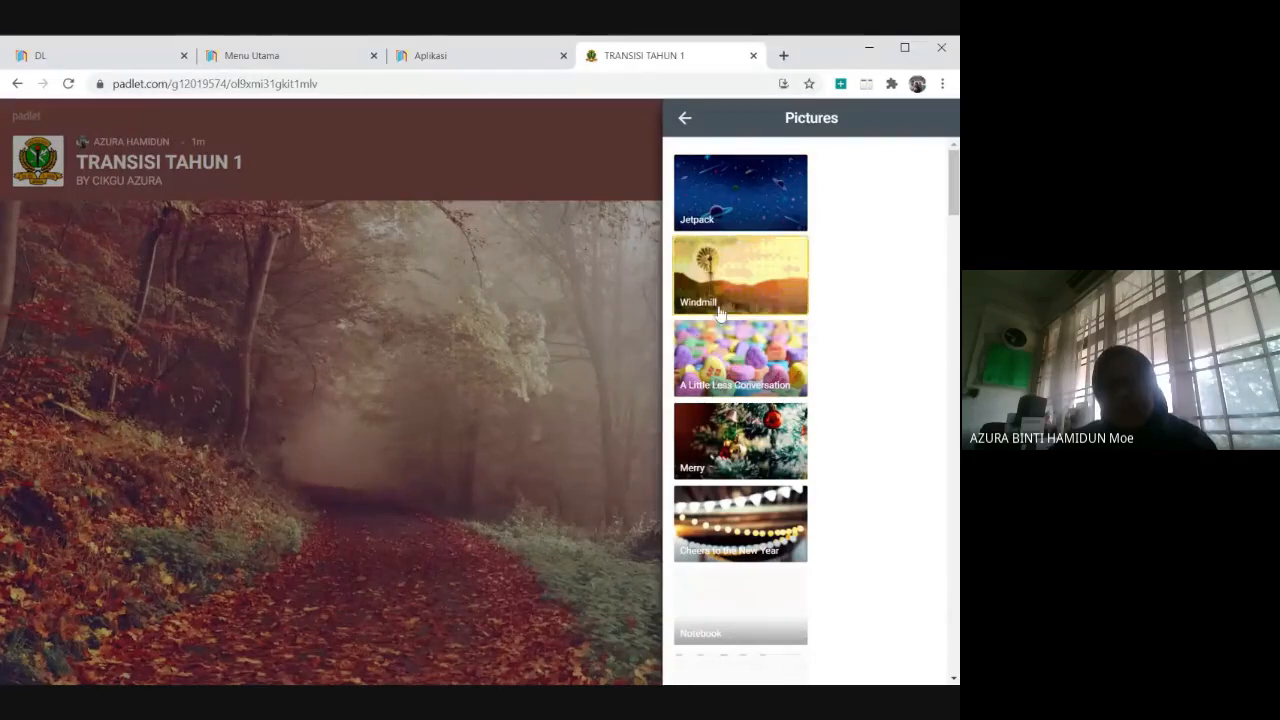
click(686, 119)
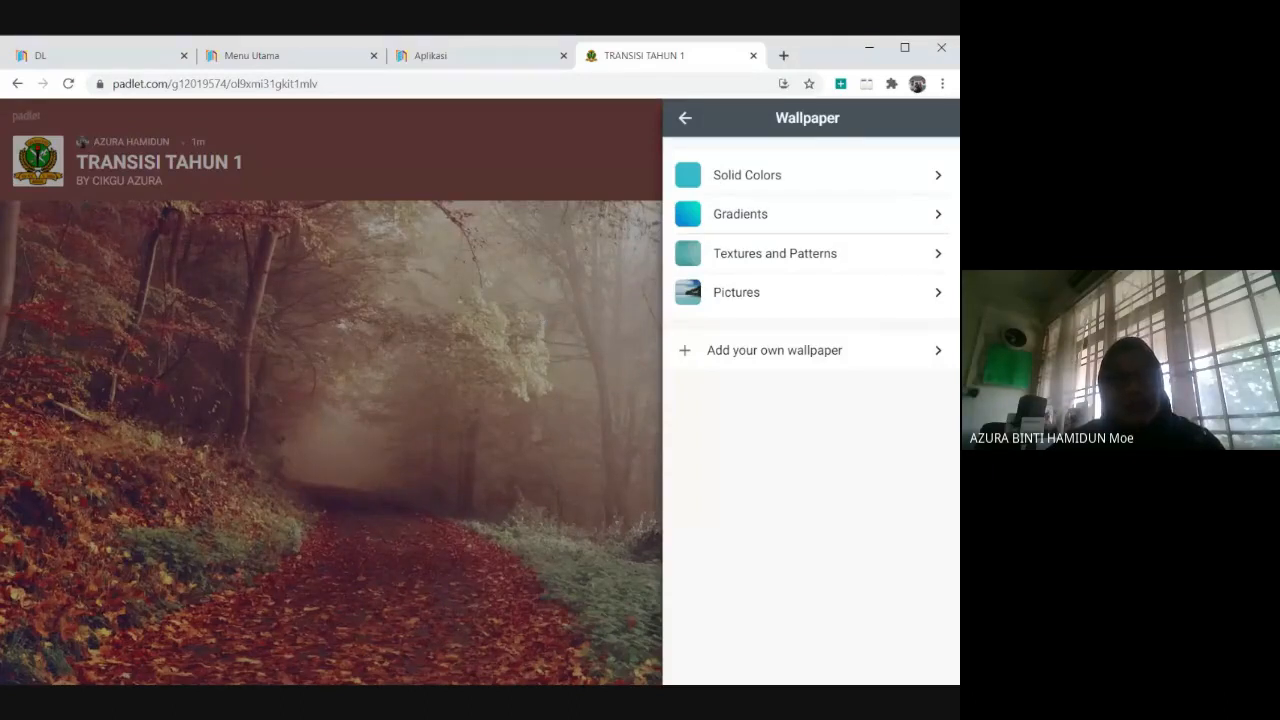
click(748, 358)
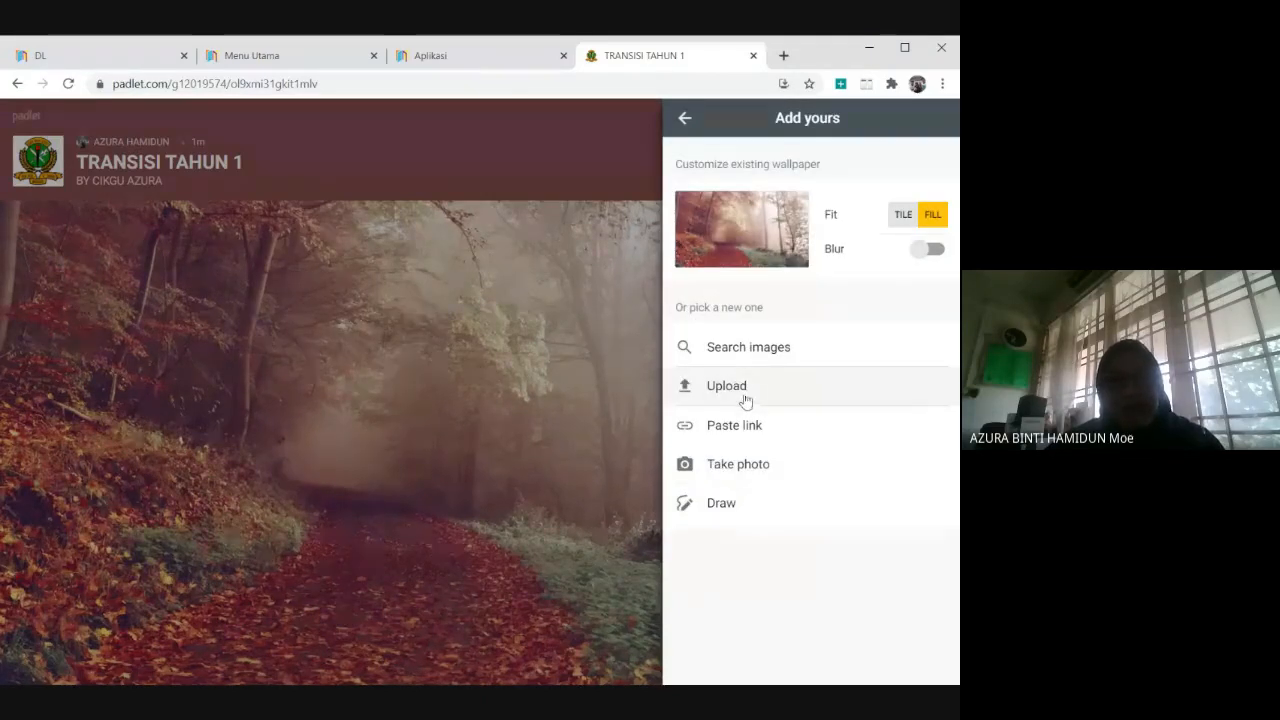
click(745, 400)
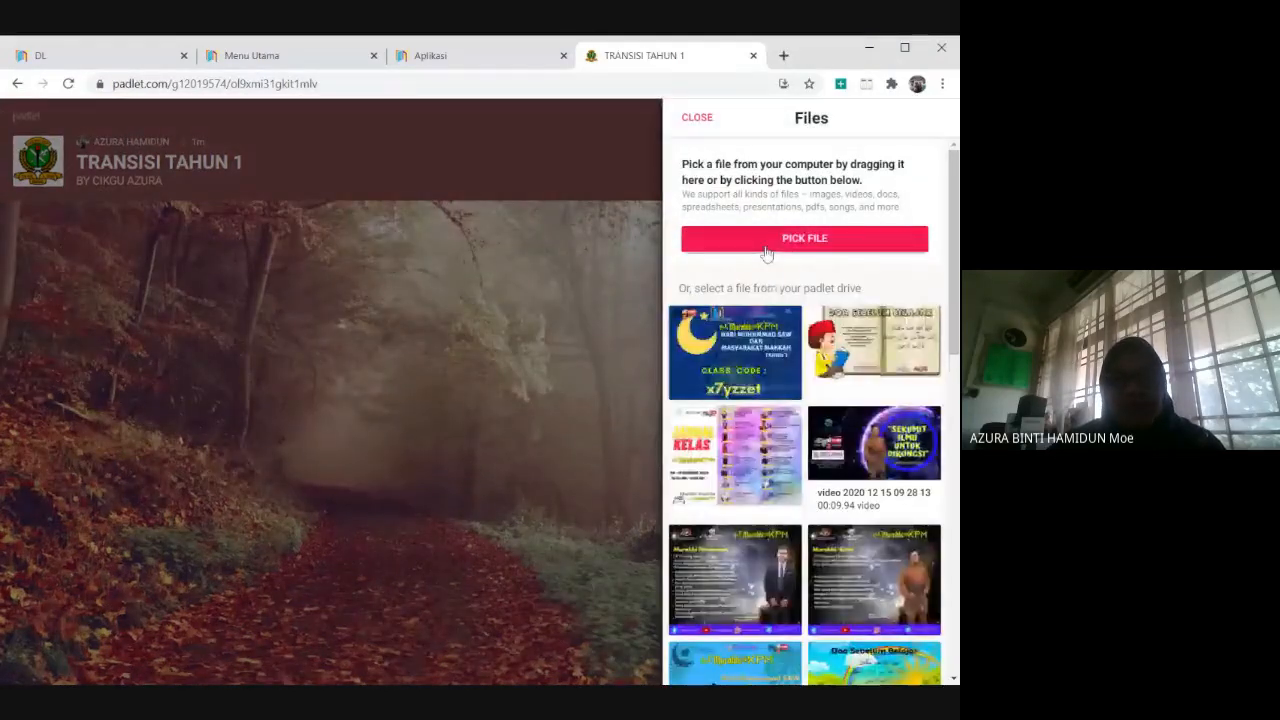
click(766, 250)
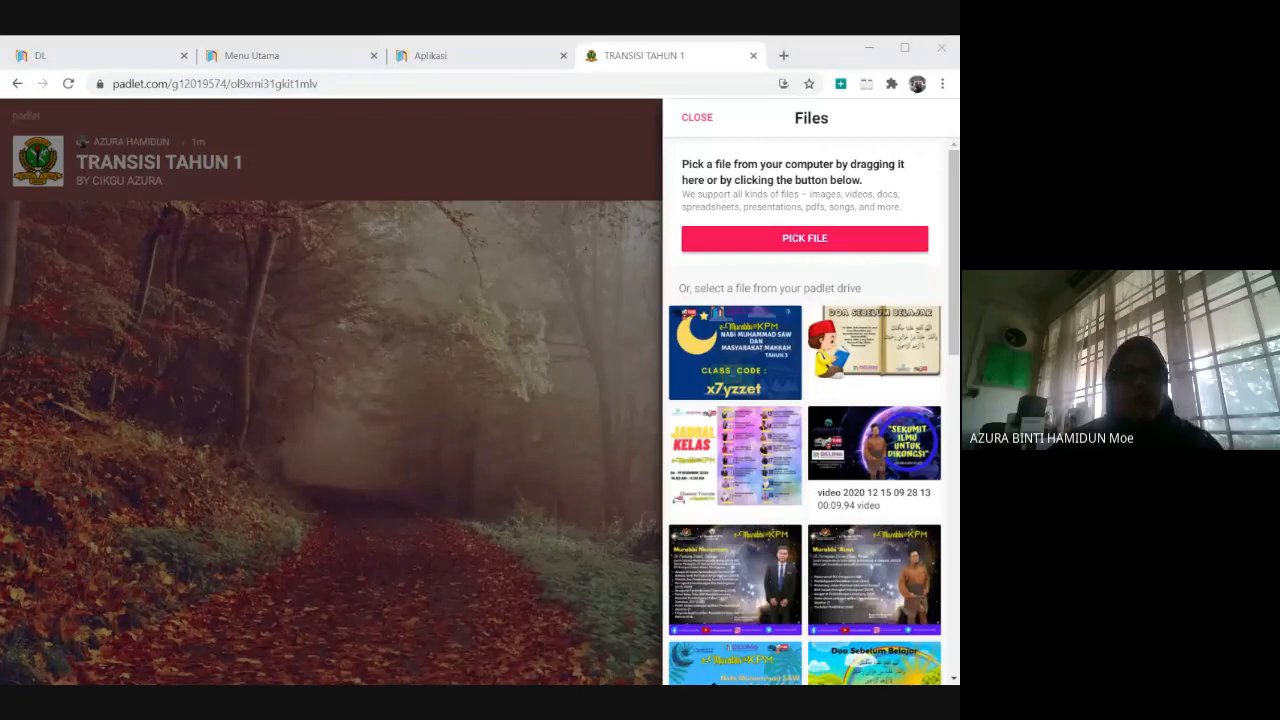
click(520, 503)
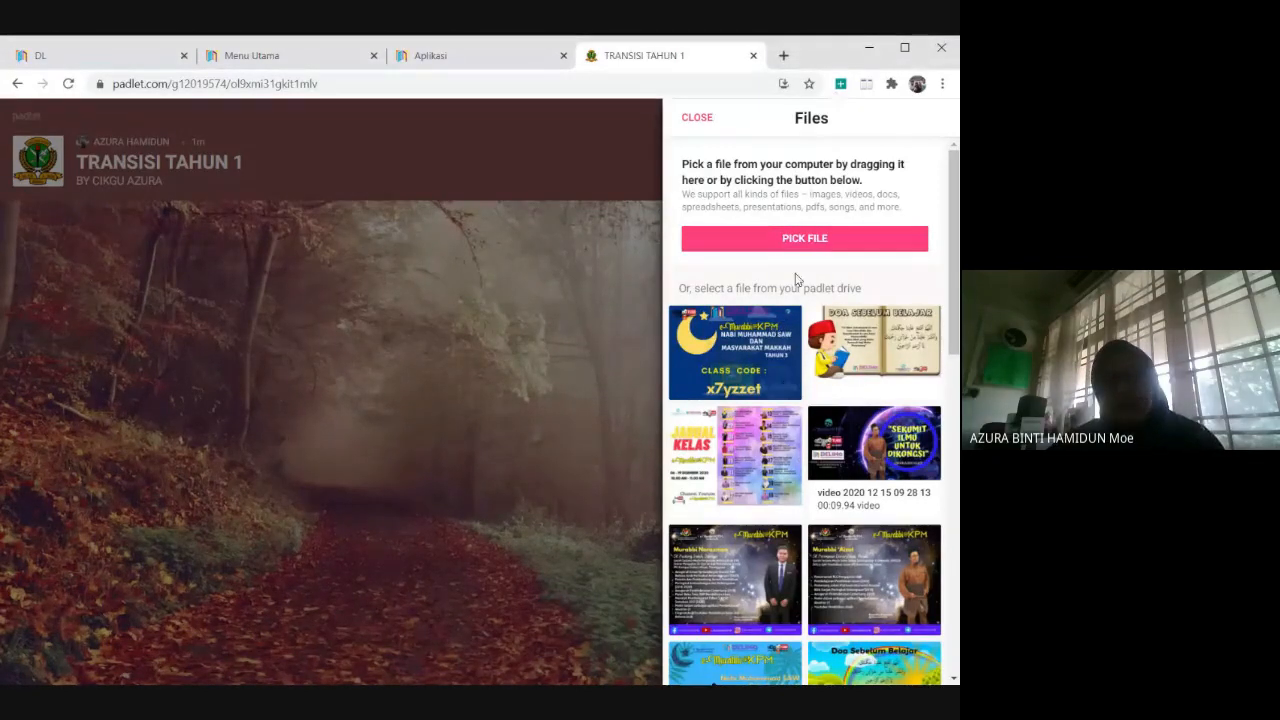
click(705, 121)
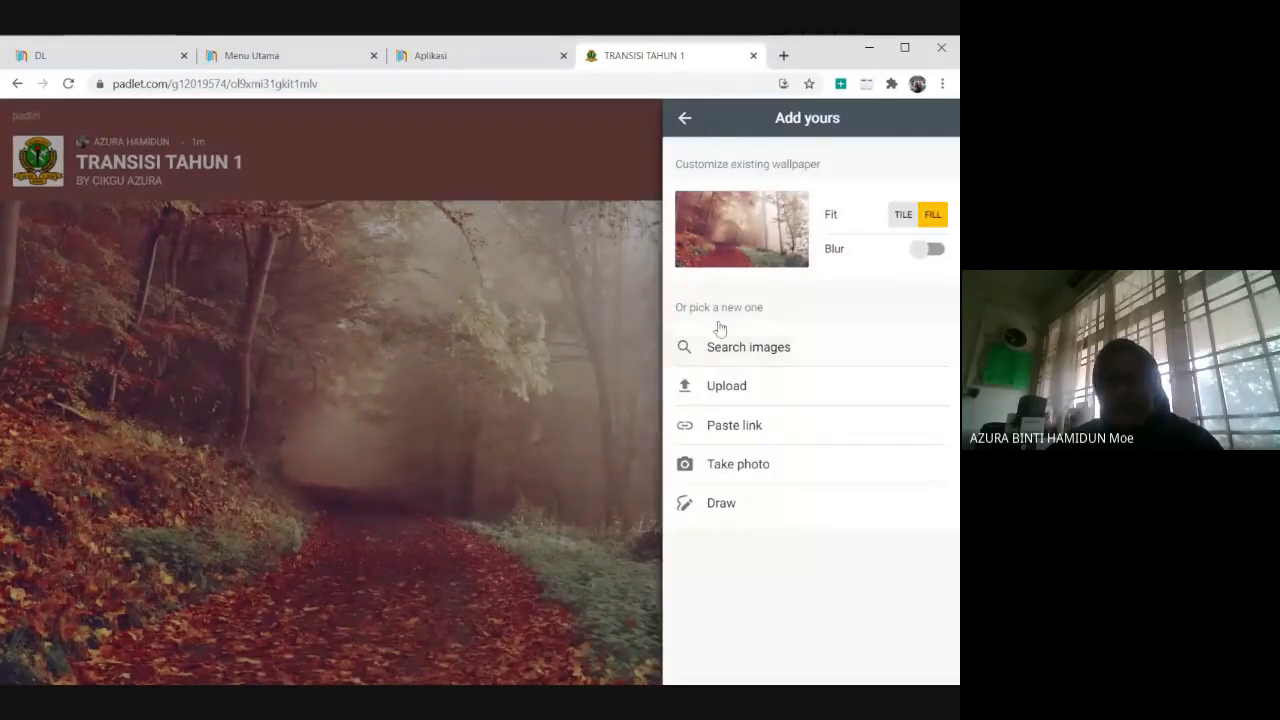
click(685, 120)
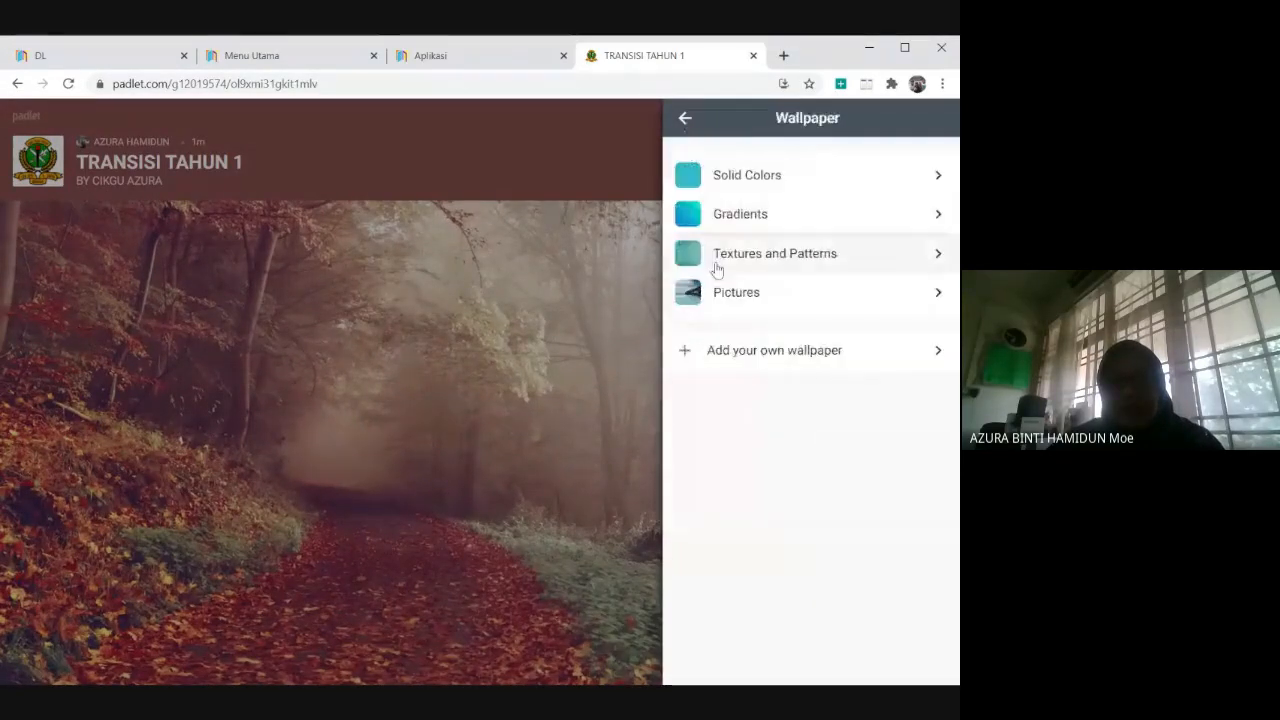
Apply the "Jetpack" picture as the padlet's wallpaper and return to the wallpaper categories.
click(730, 292)
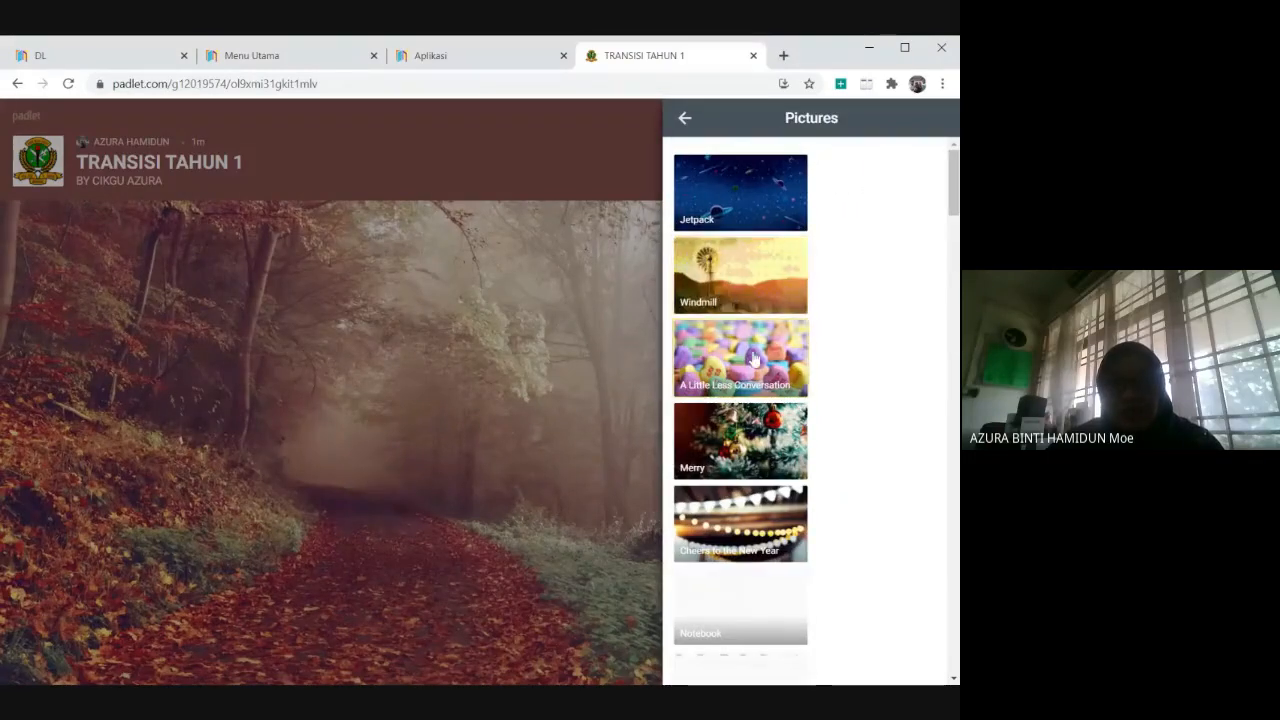
scroll(754, 360, down, 2)
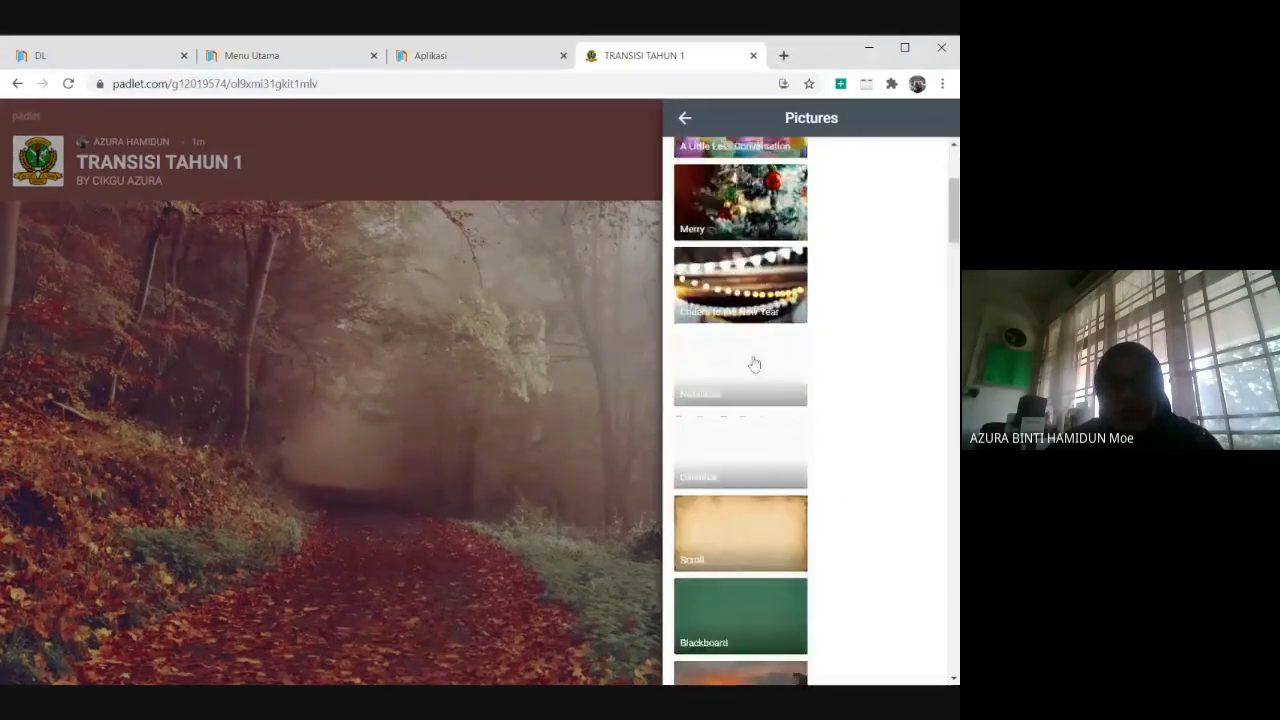
scroll(754, 364, up, 3)
click(723, 189)
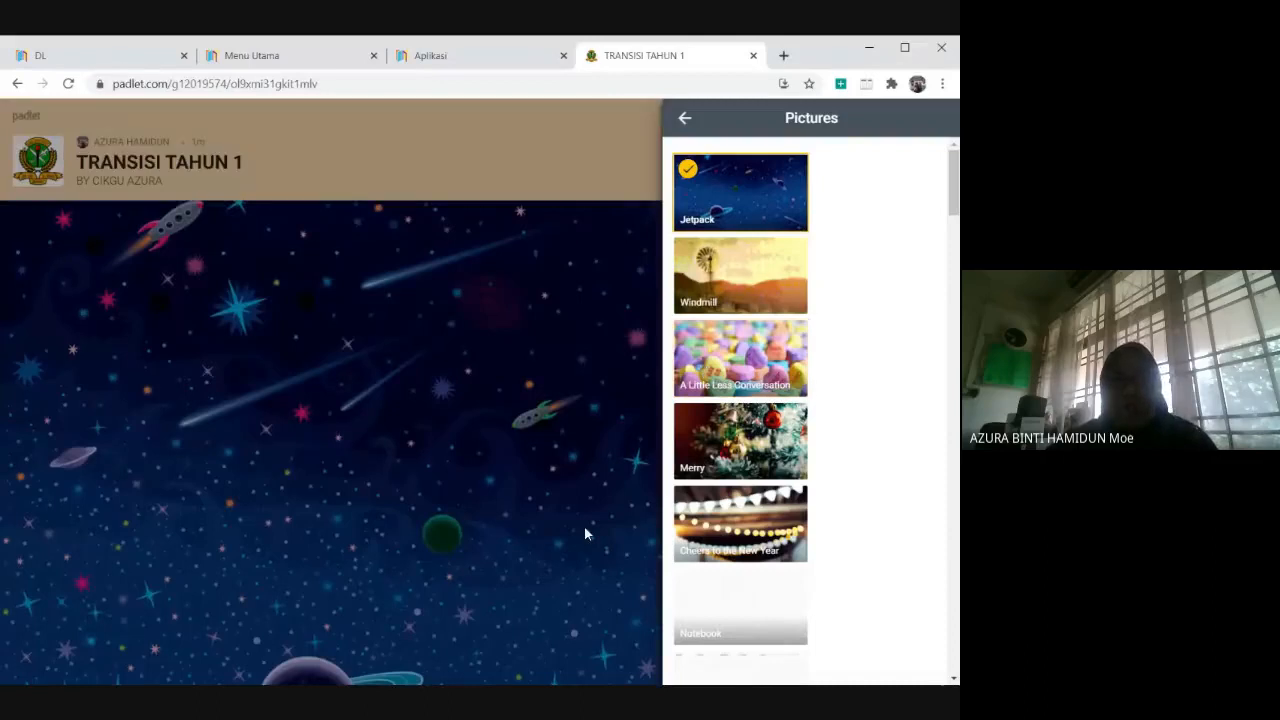
click(685, 118)
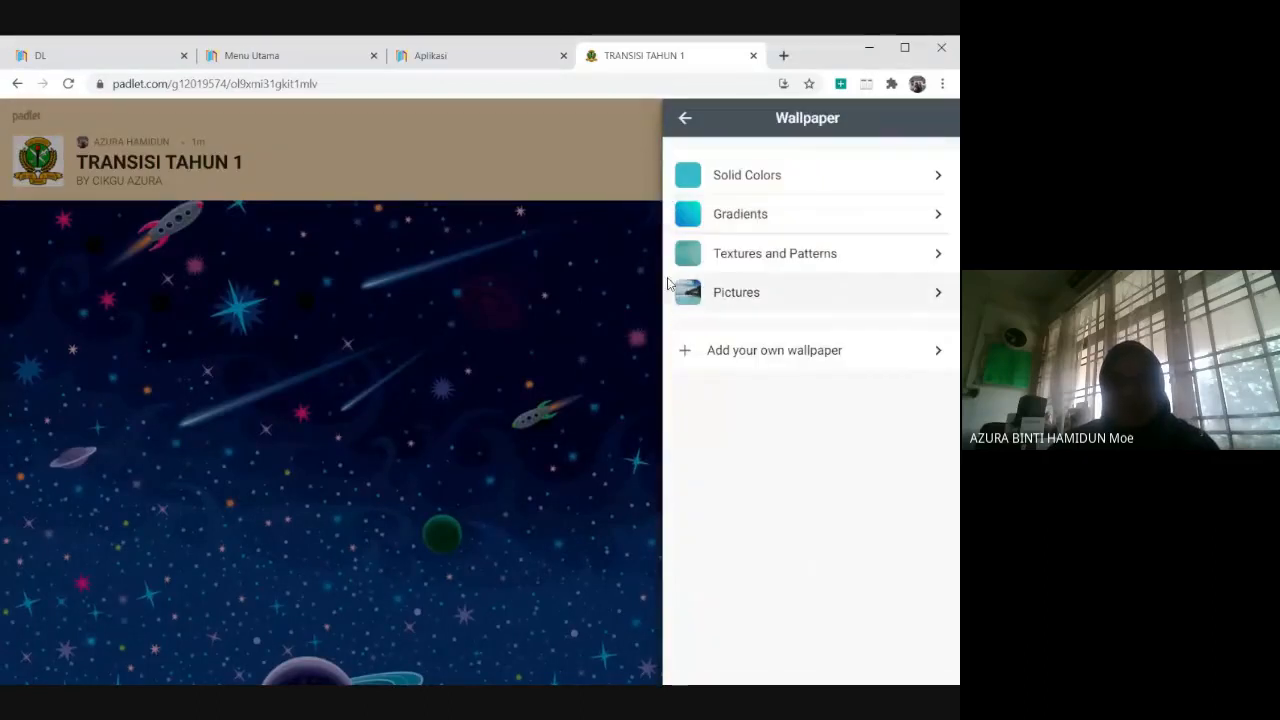
Try the dark color scheme and the second and third fonts, returning to the light scheme and first font.
click(685, 118)
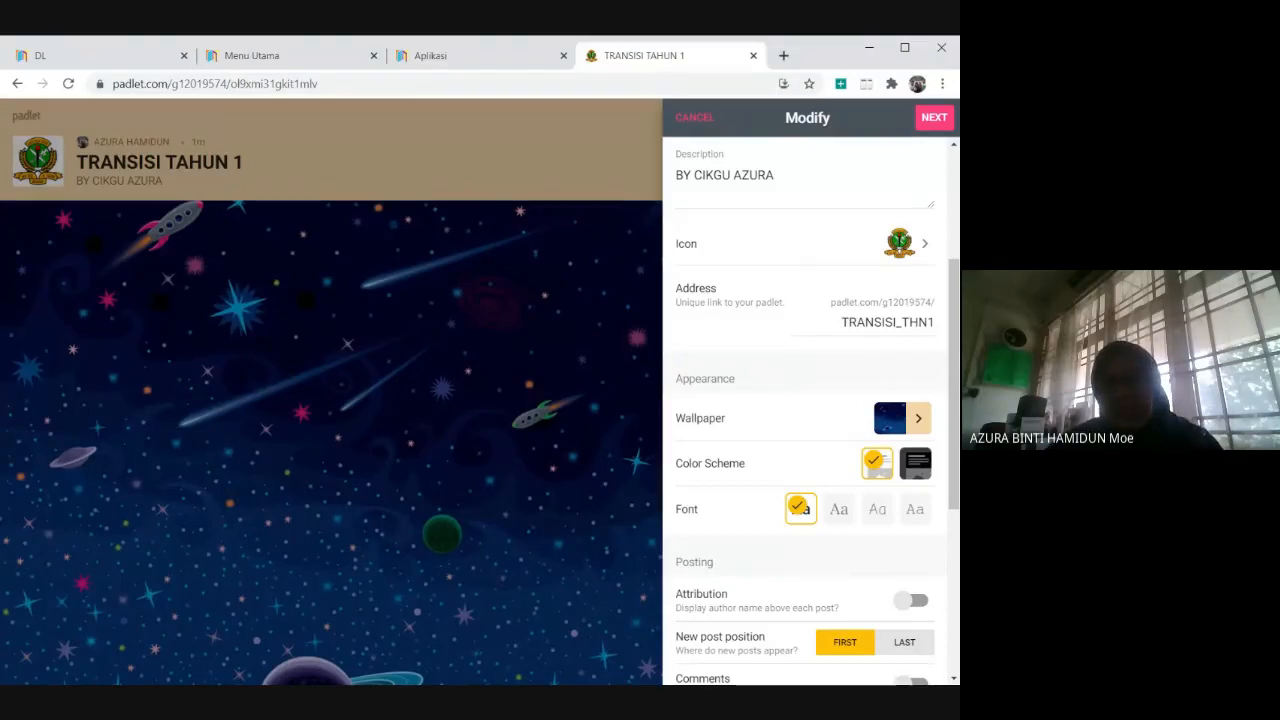
scroll(790, 373, down, 2)
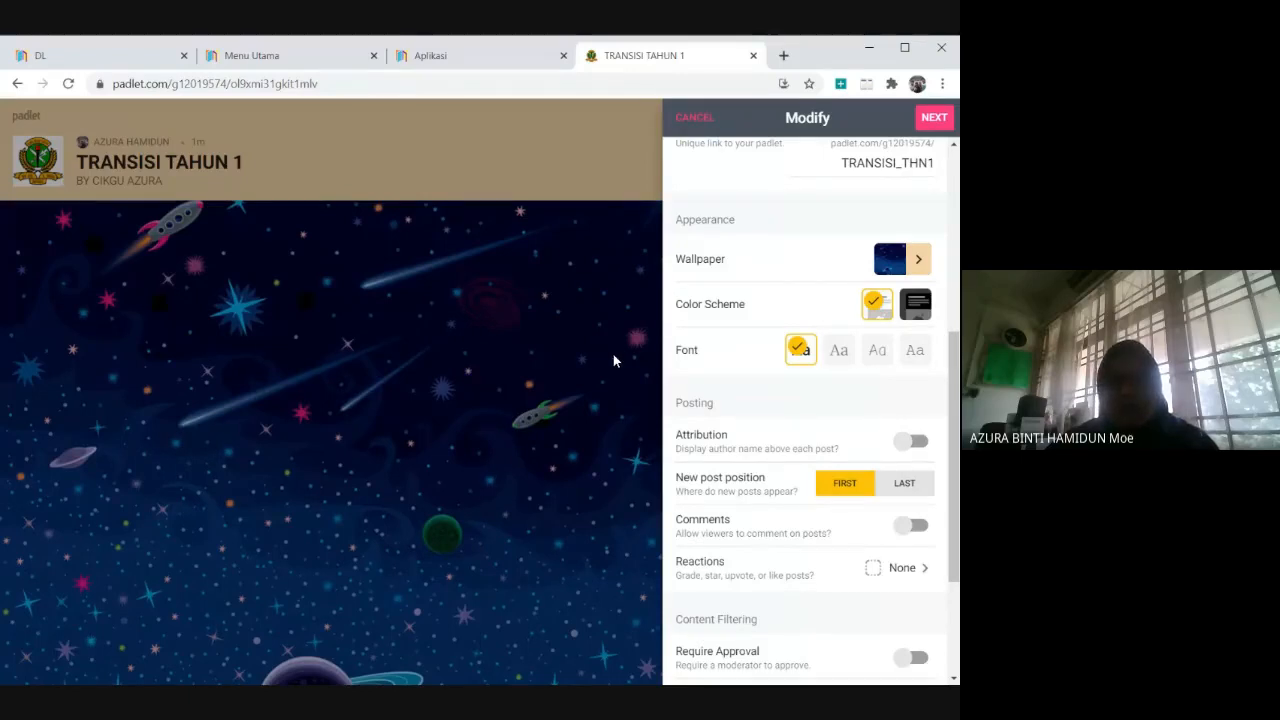
click(917, 304)
click(878, 316)
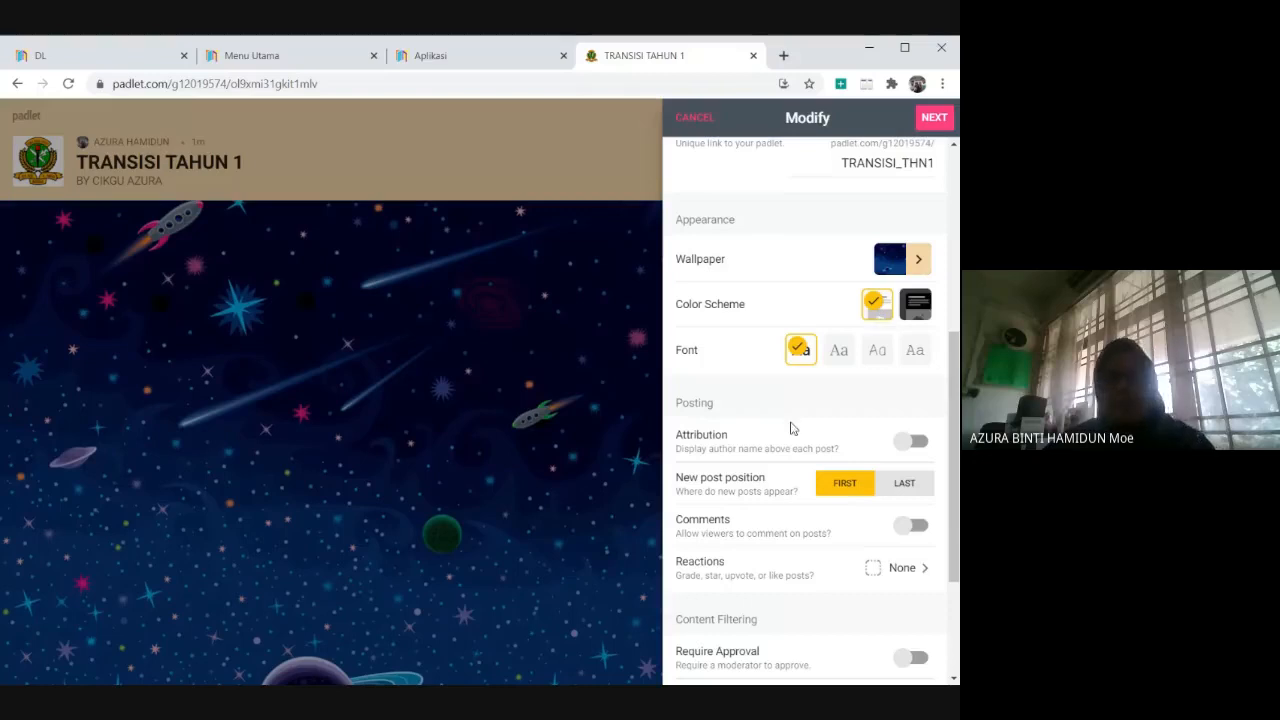
click(838, 352)
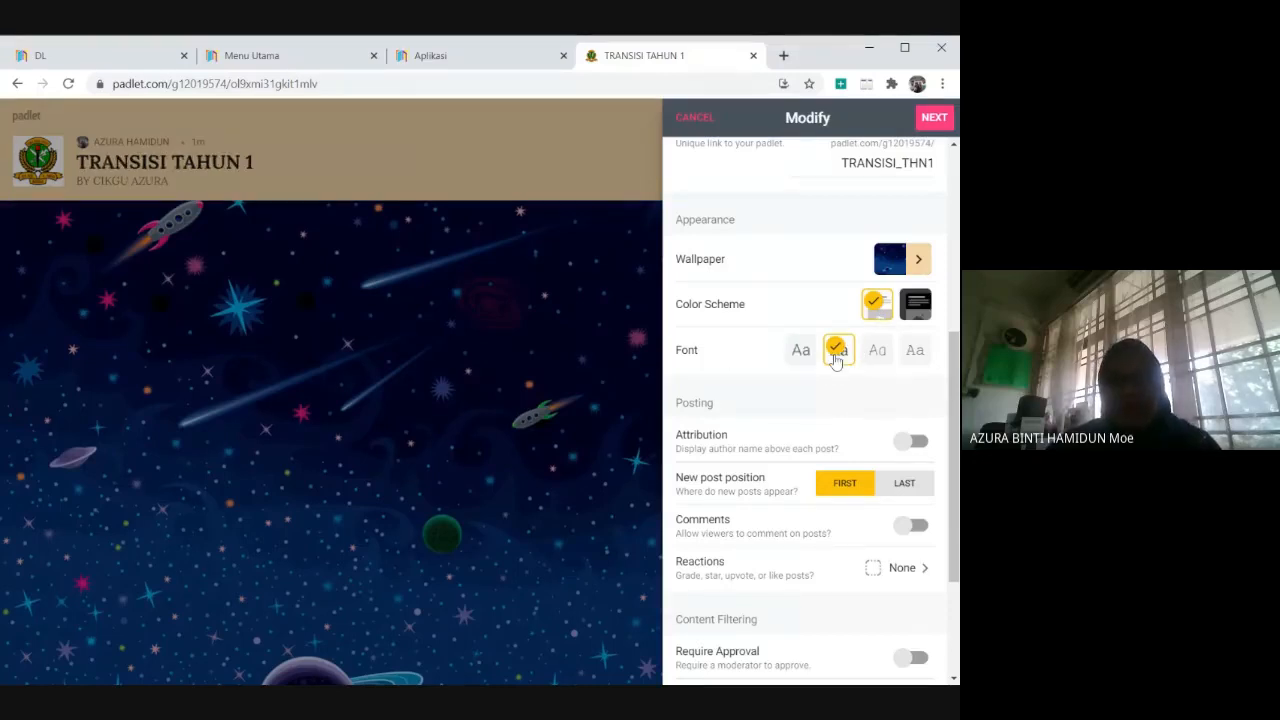
click(868, 352)
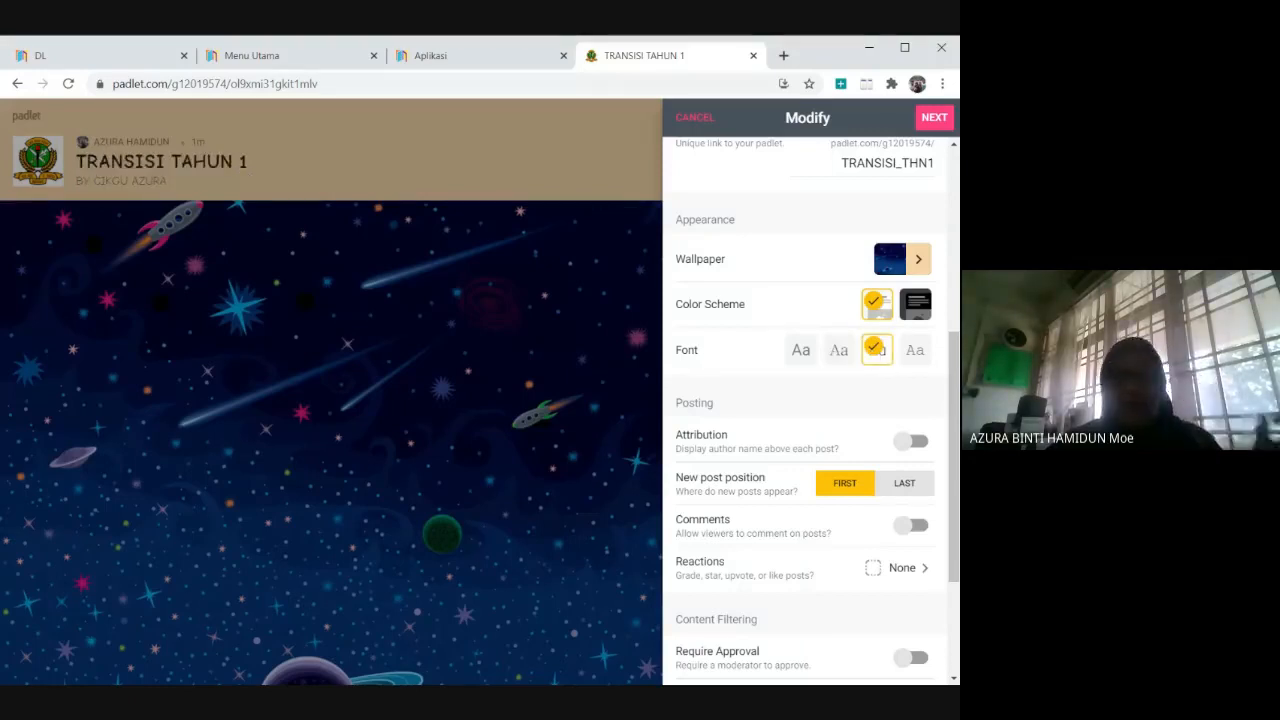
click(802, 368)
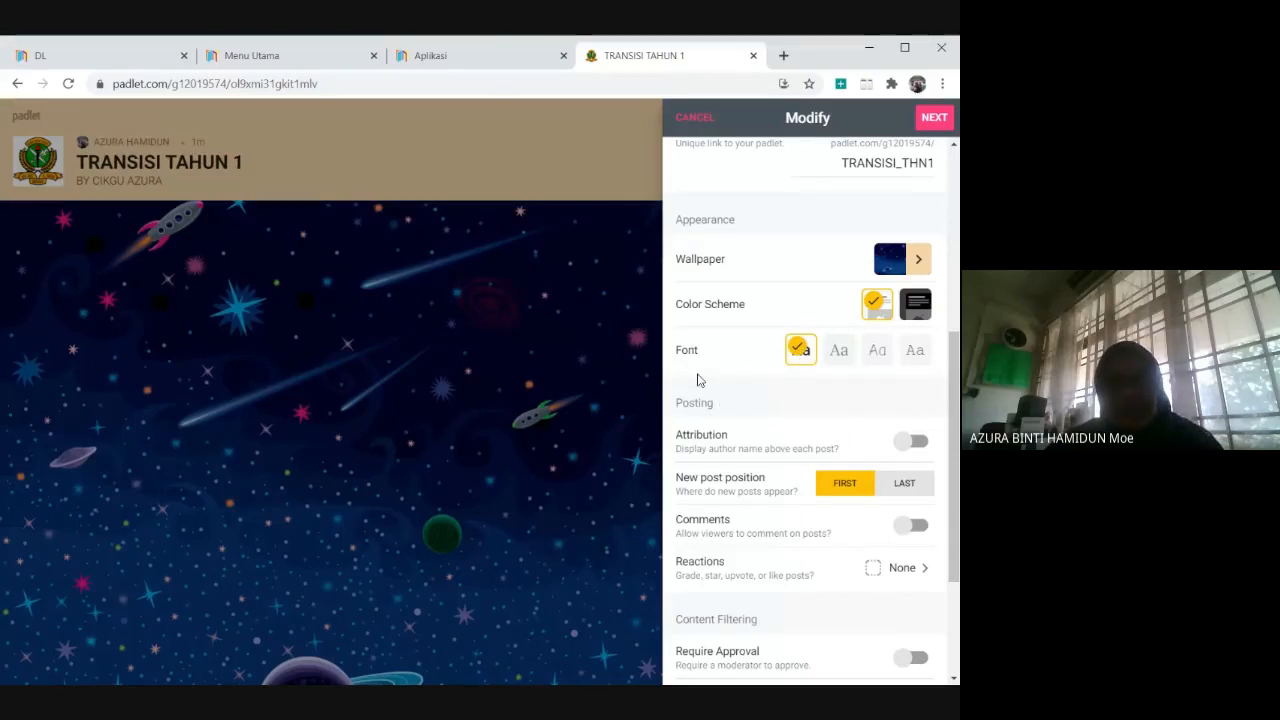
Turn on Attribution and Comments for the padlet's posts, keeping the new post position at First.
scroll(760, 400, down, 2)
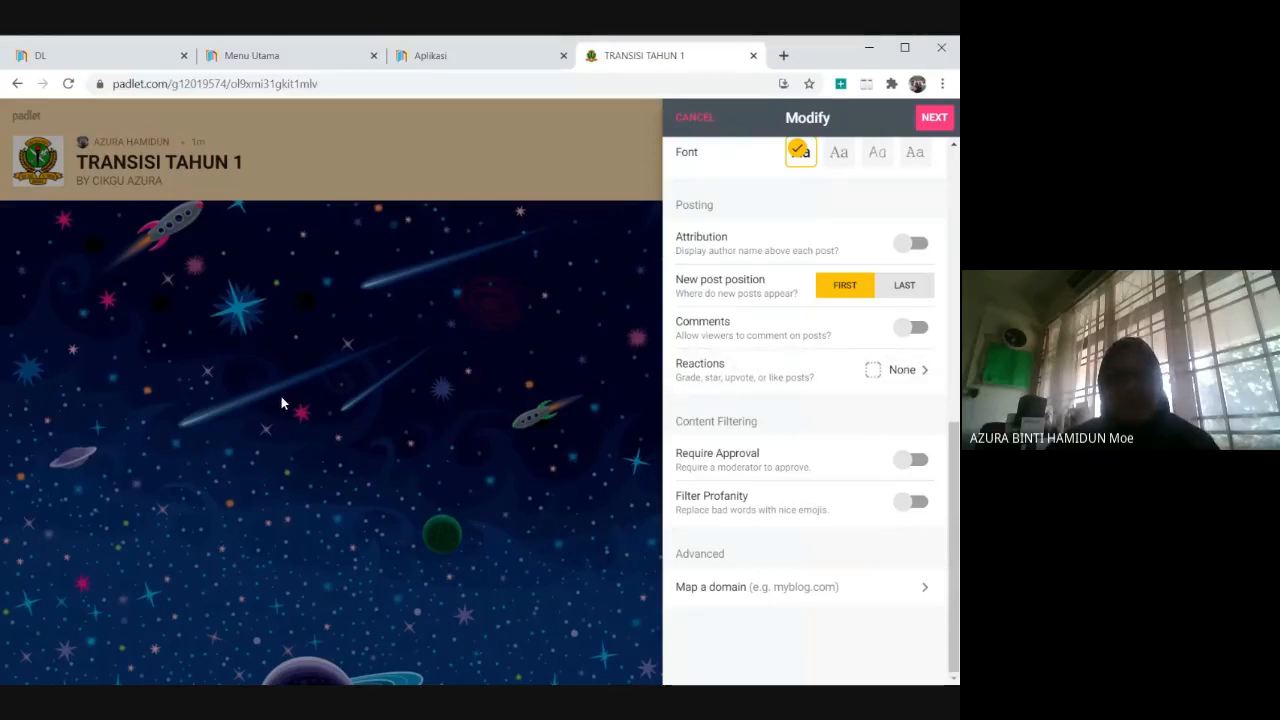
click(914, 248)
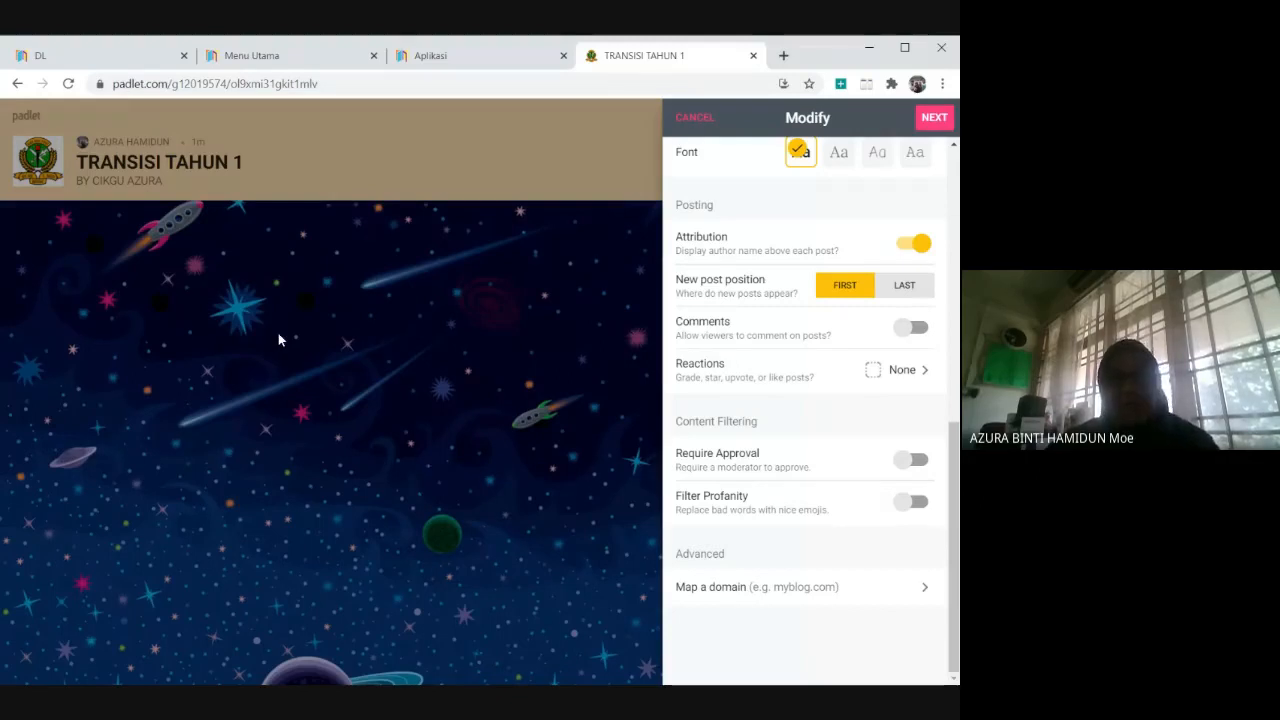
click(912, 286)
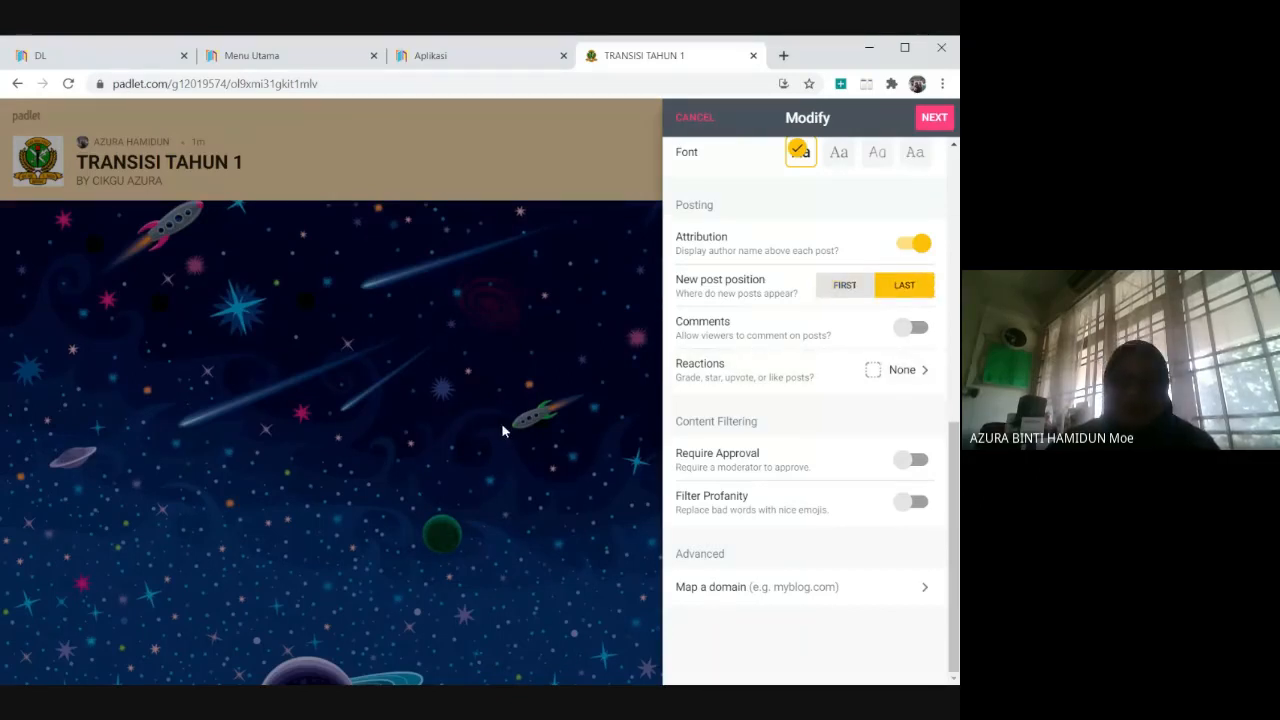
click(832, 288)
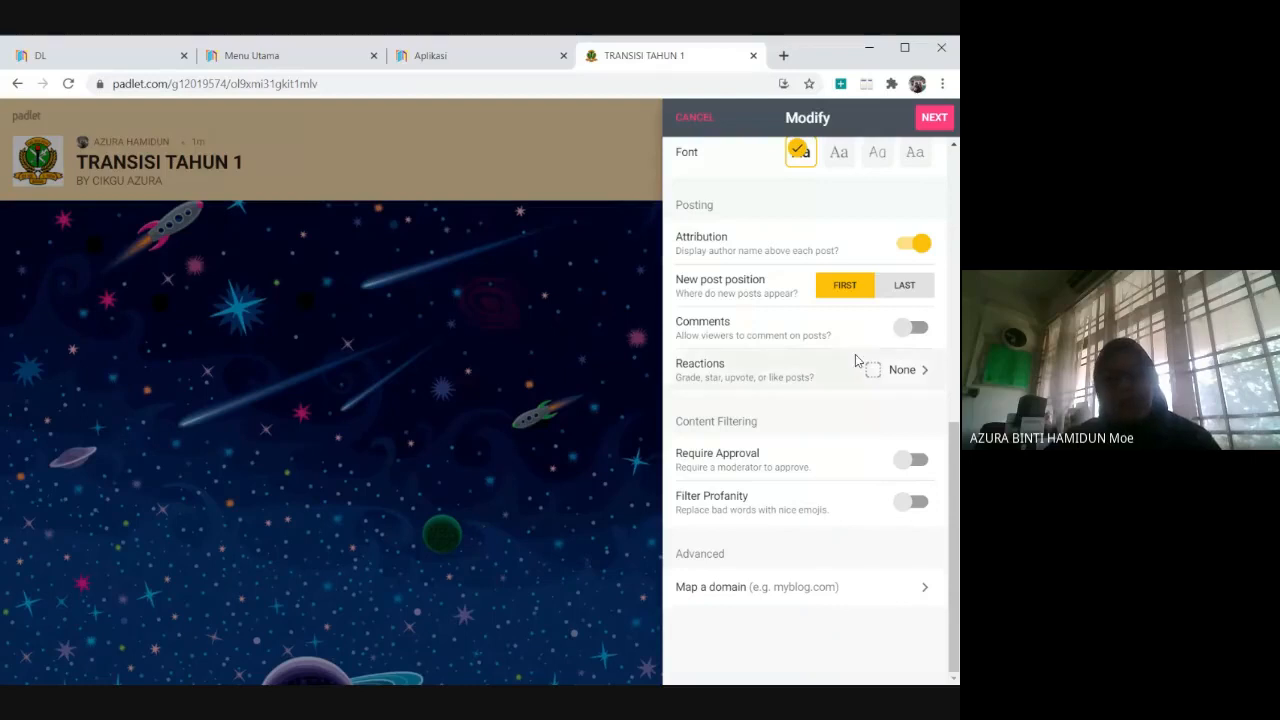
click(919, 334)
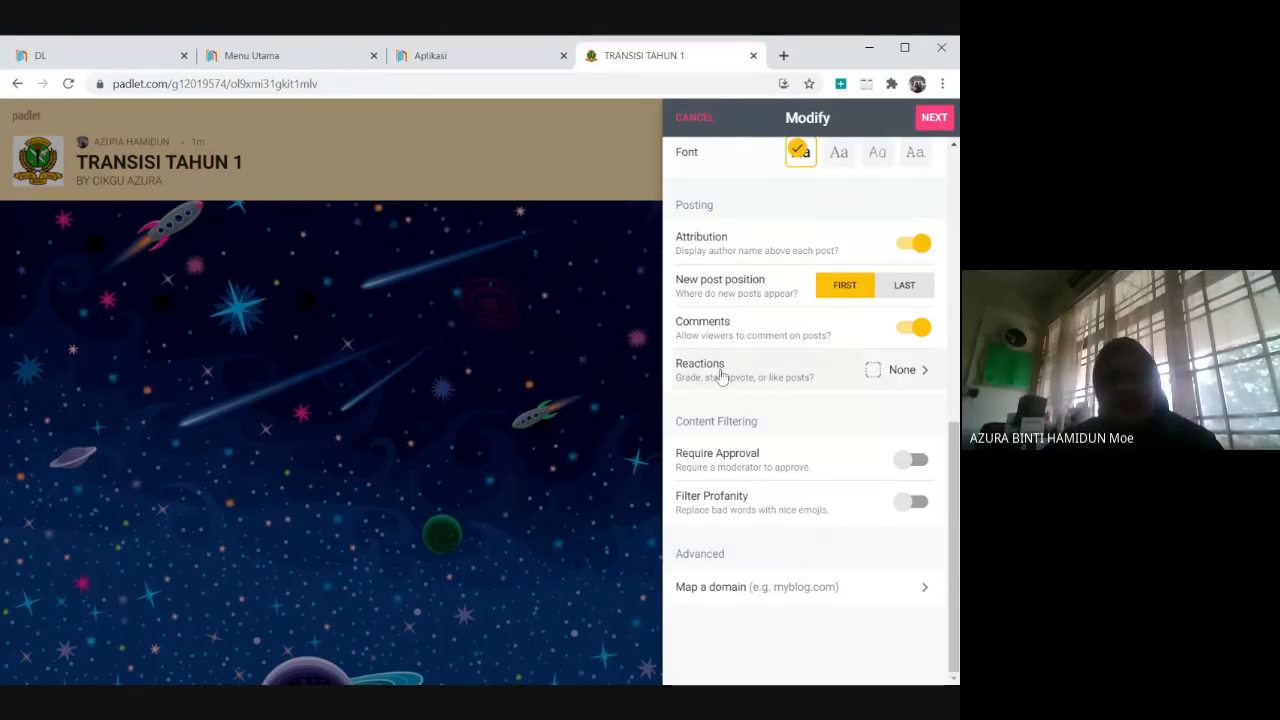
Try the Vote, Star and Grade reaction types and set the padlet's Reactions to Vote.
click(916, 376)
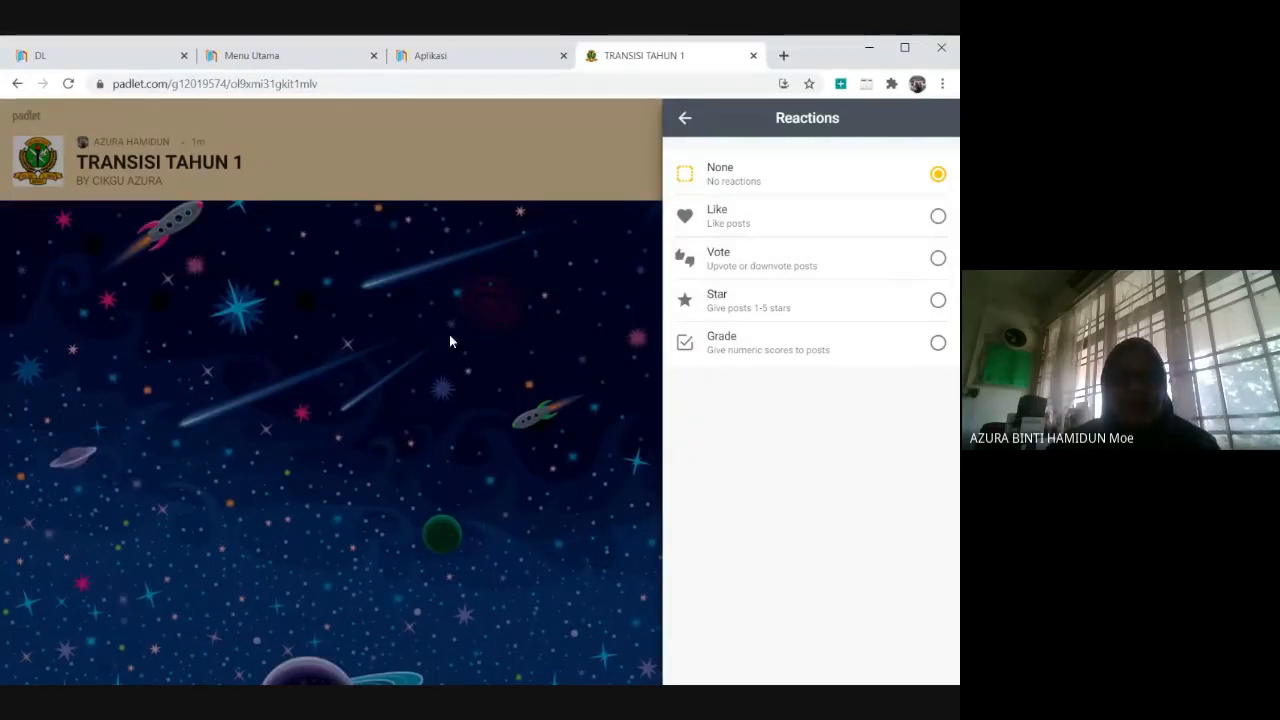
click(752, 265)
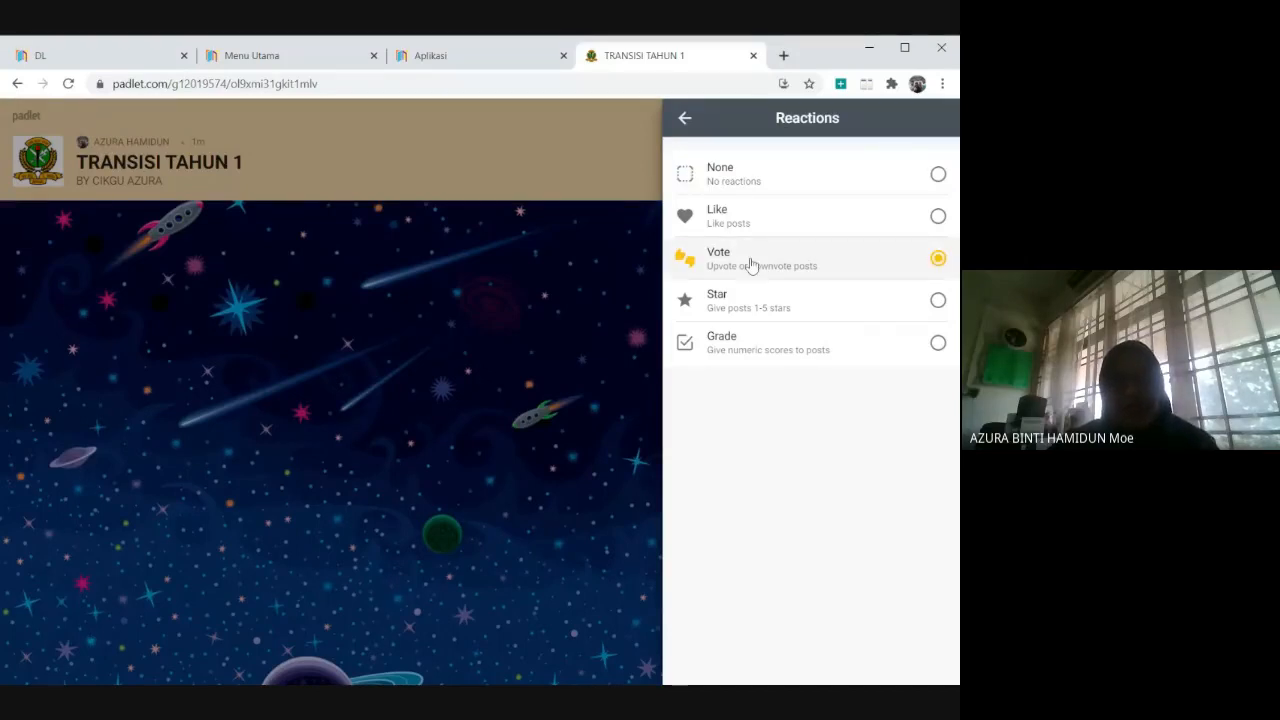
click(760, 316)
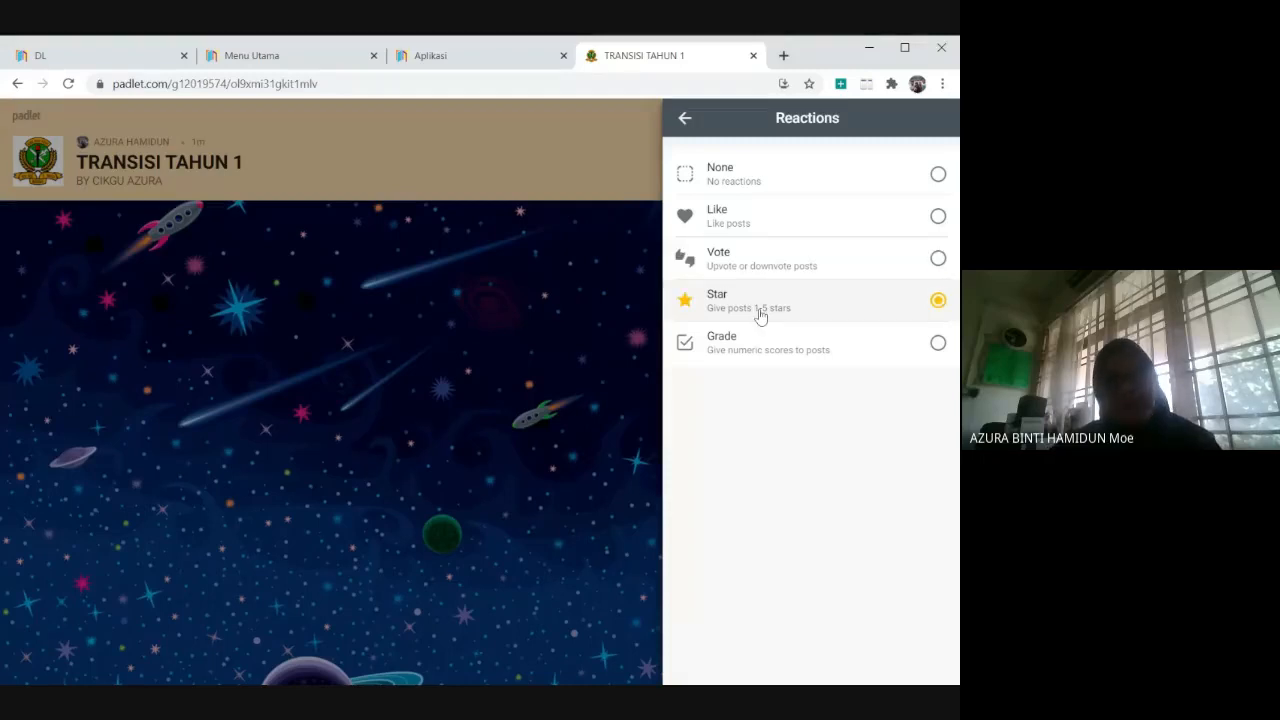
click(772, 358)
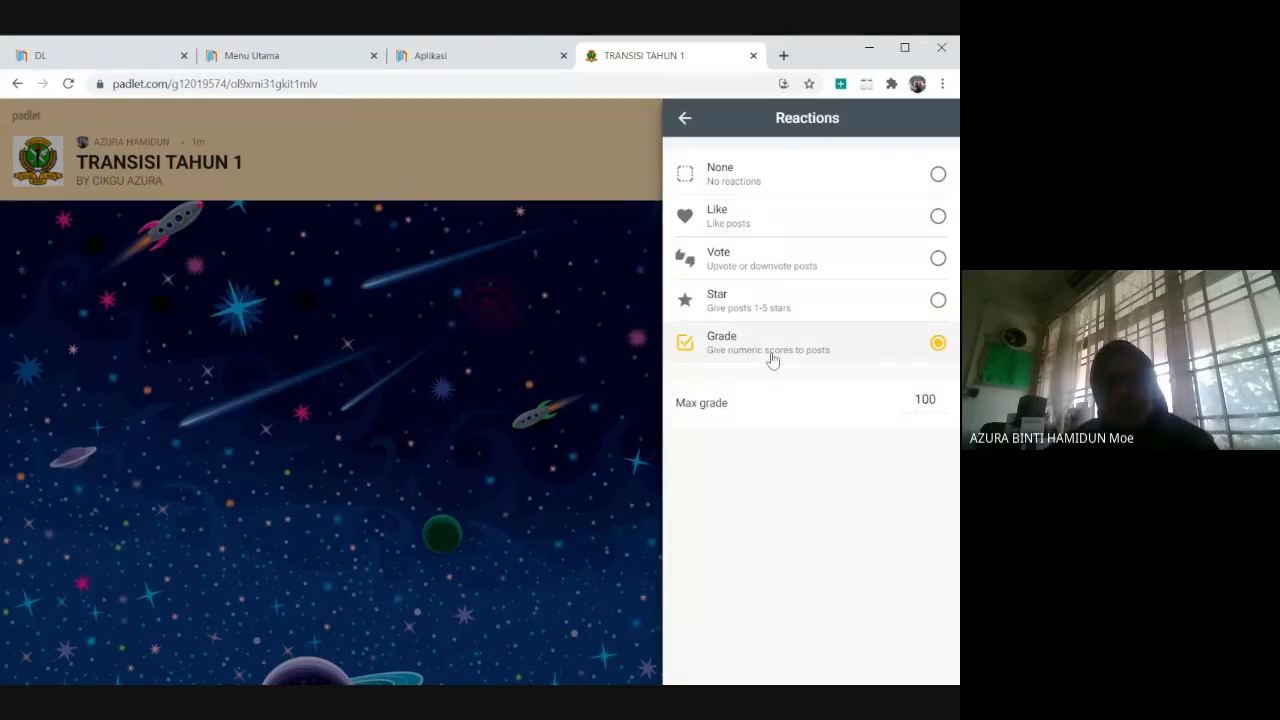
click(772, 264)
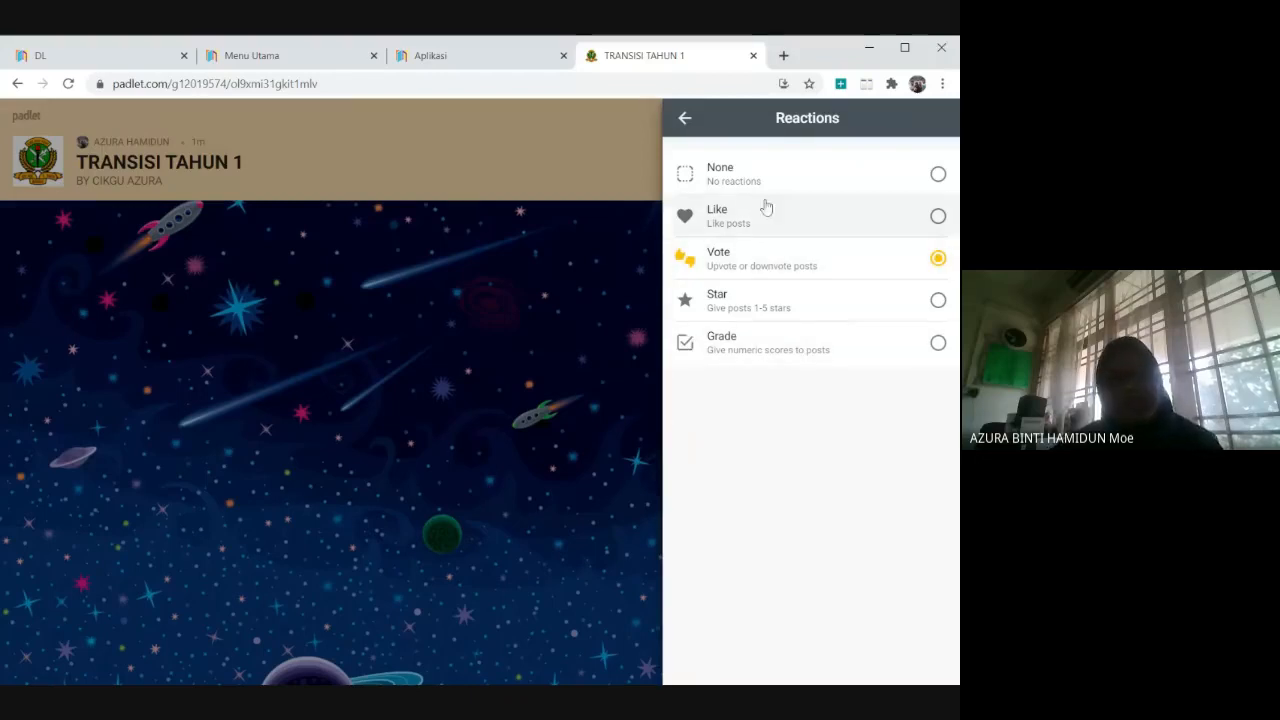
click(686, 120)
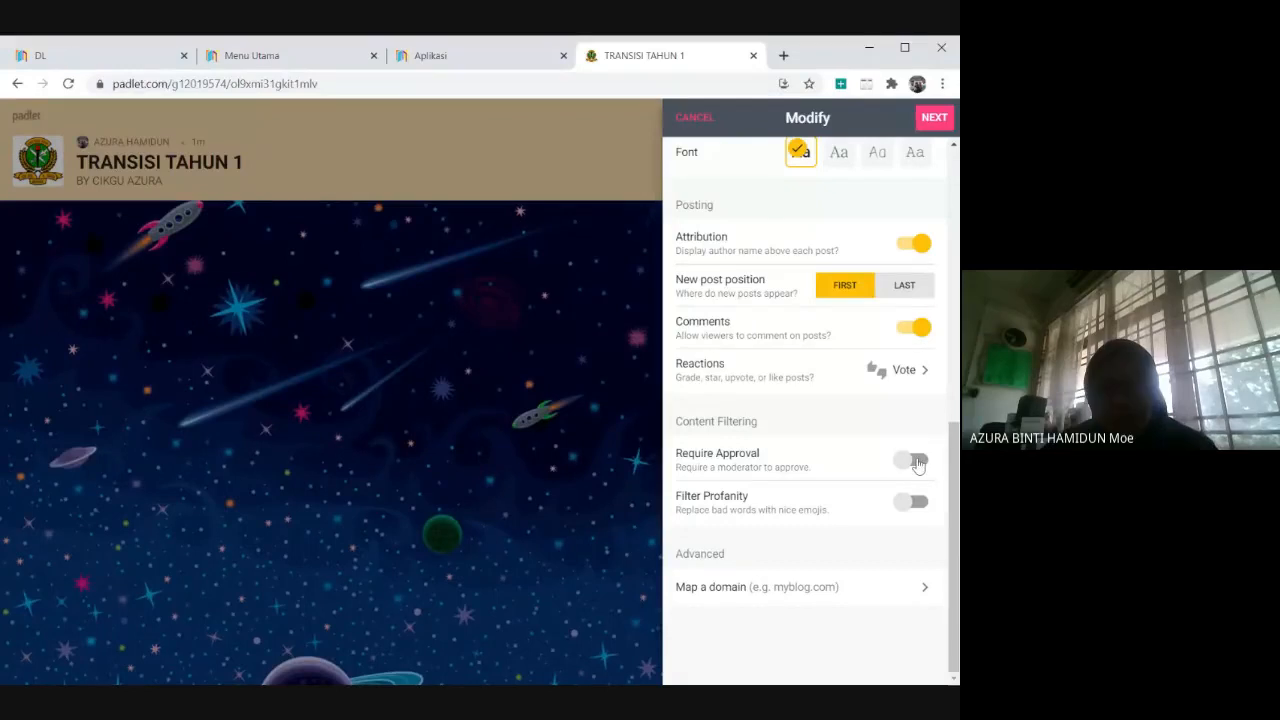
Turn on Filter Profanity, then save the padlet's settings and proceed to posting.
click(924, 512)
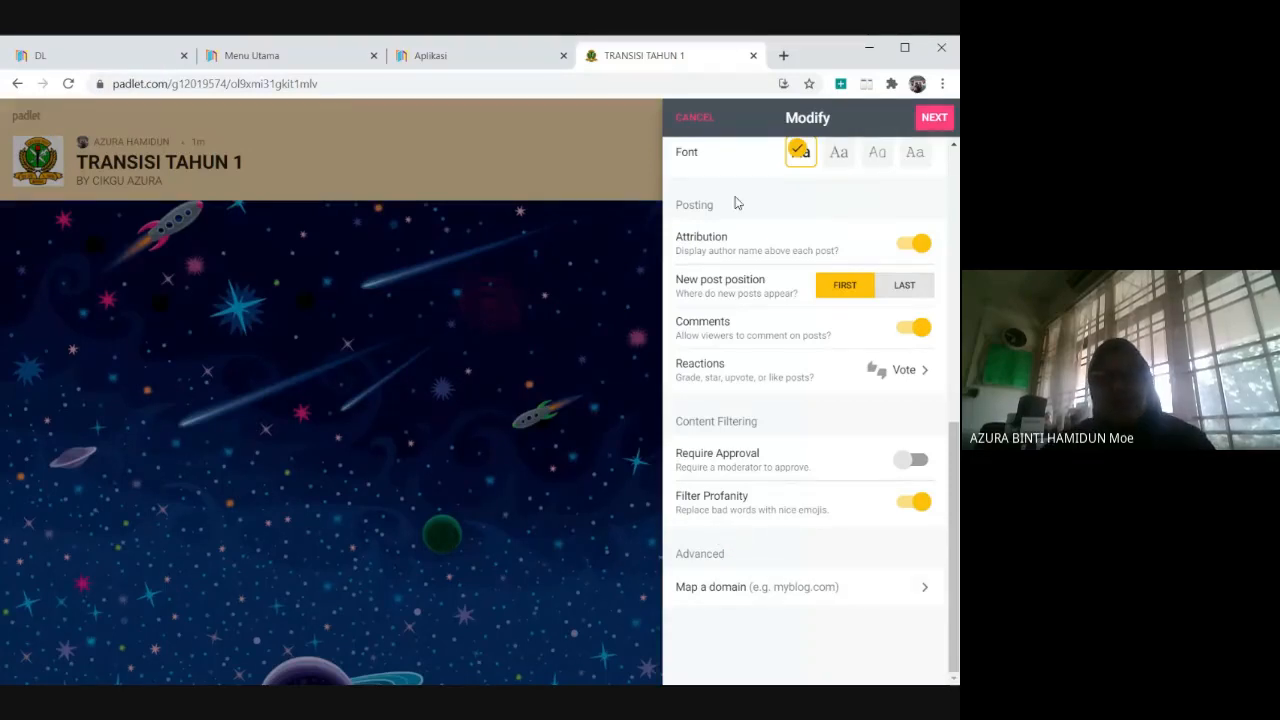
scroll(736, 204, up, 5)
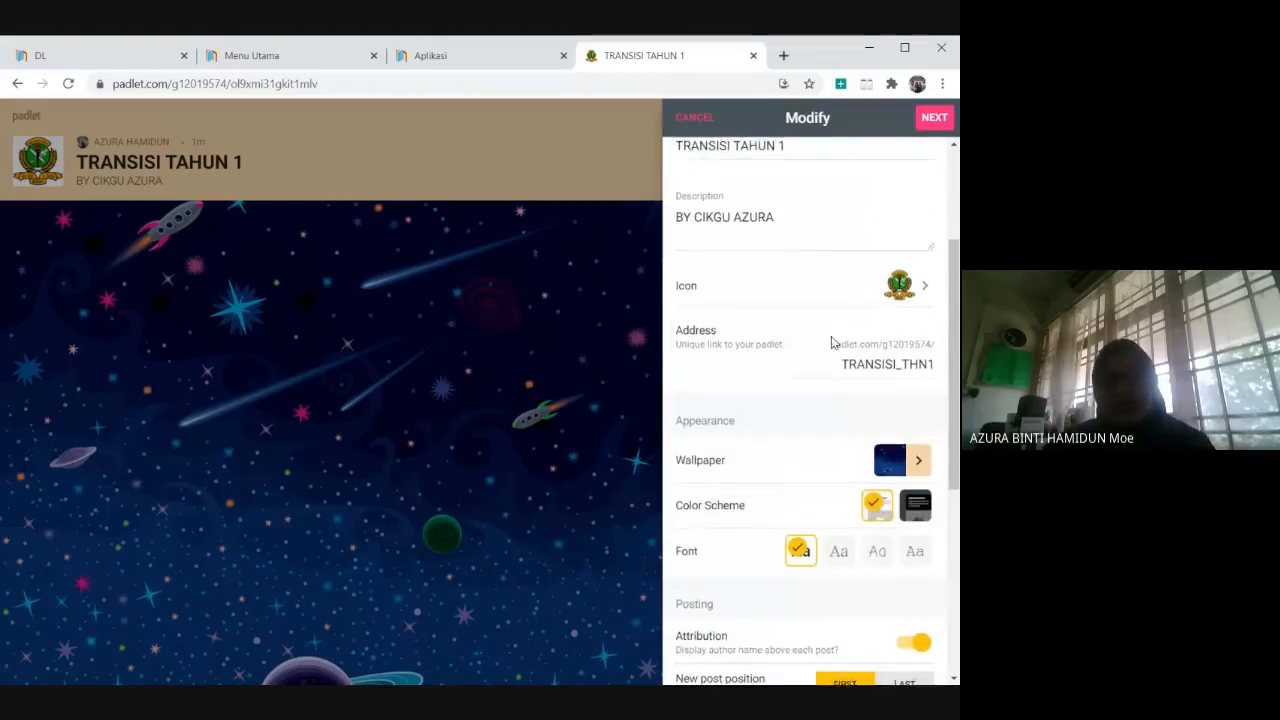
scroll(831, 343, up, 1)
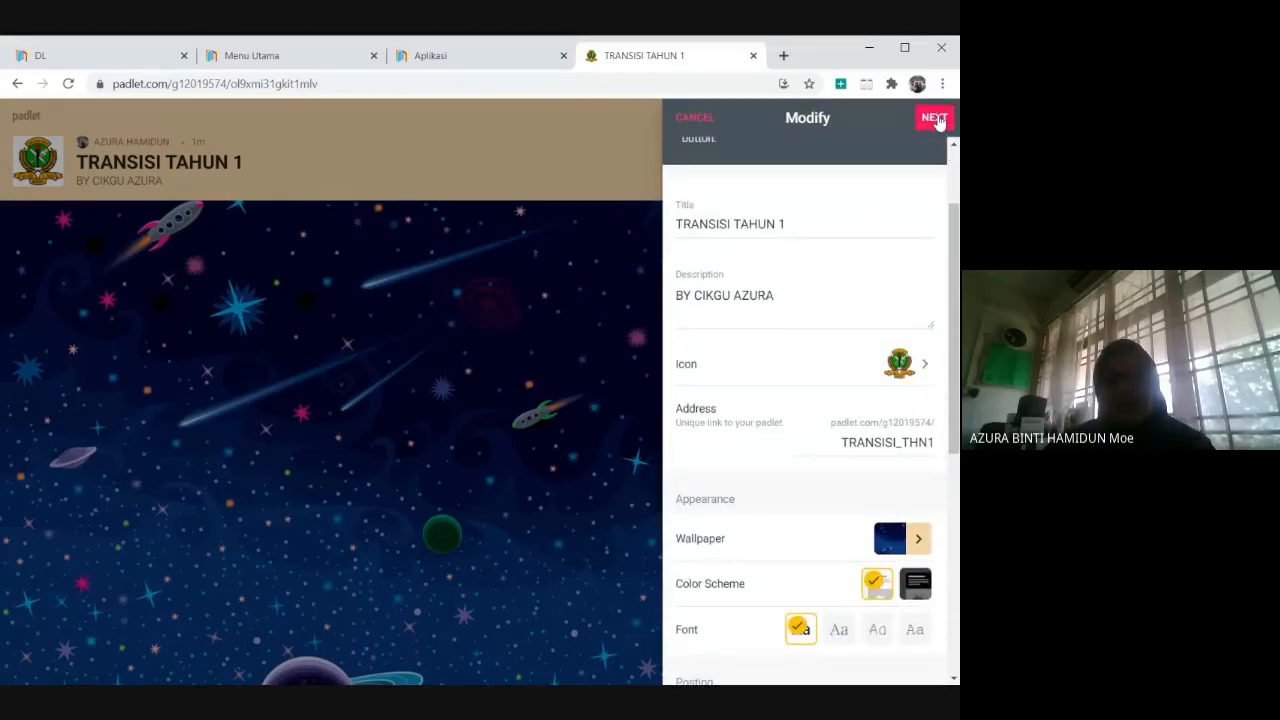
click(935, 118)
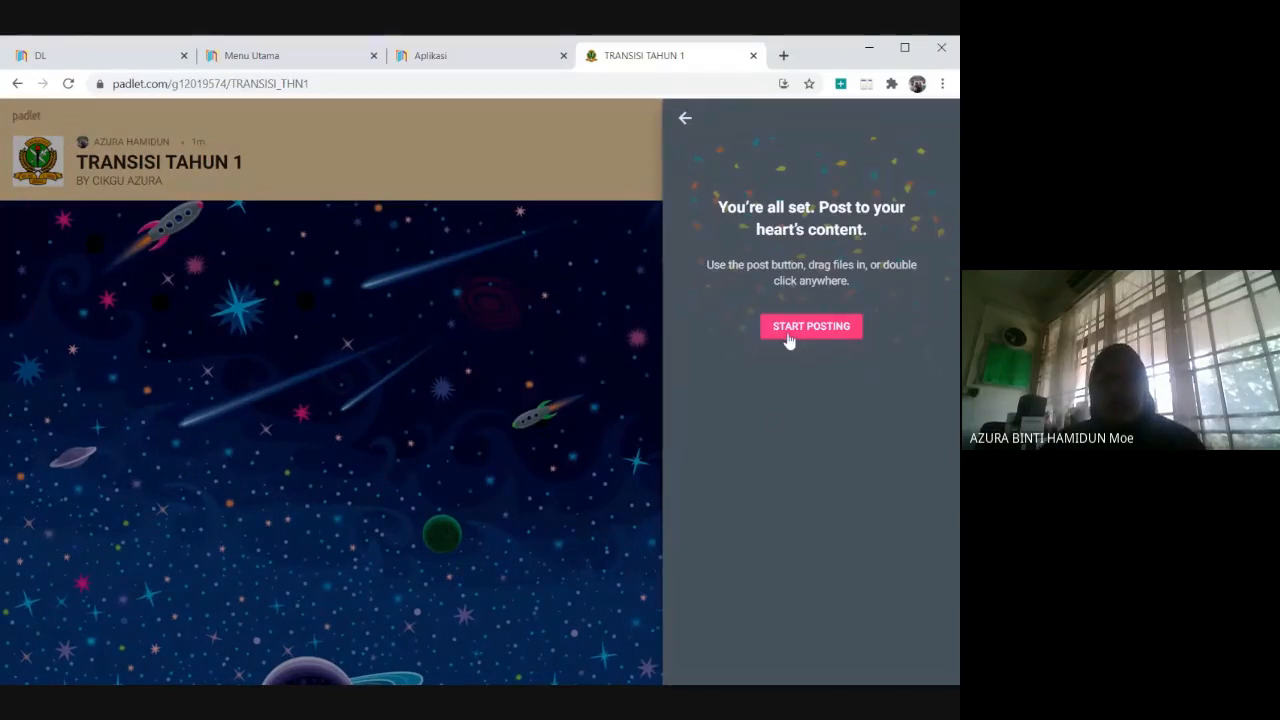
click(787, 334)
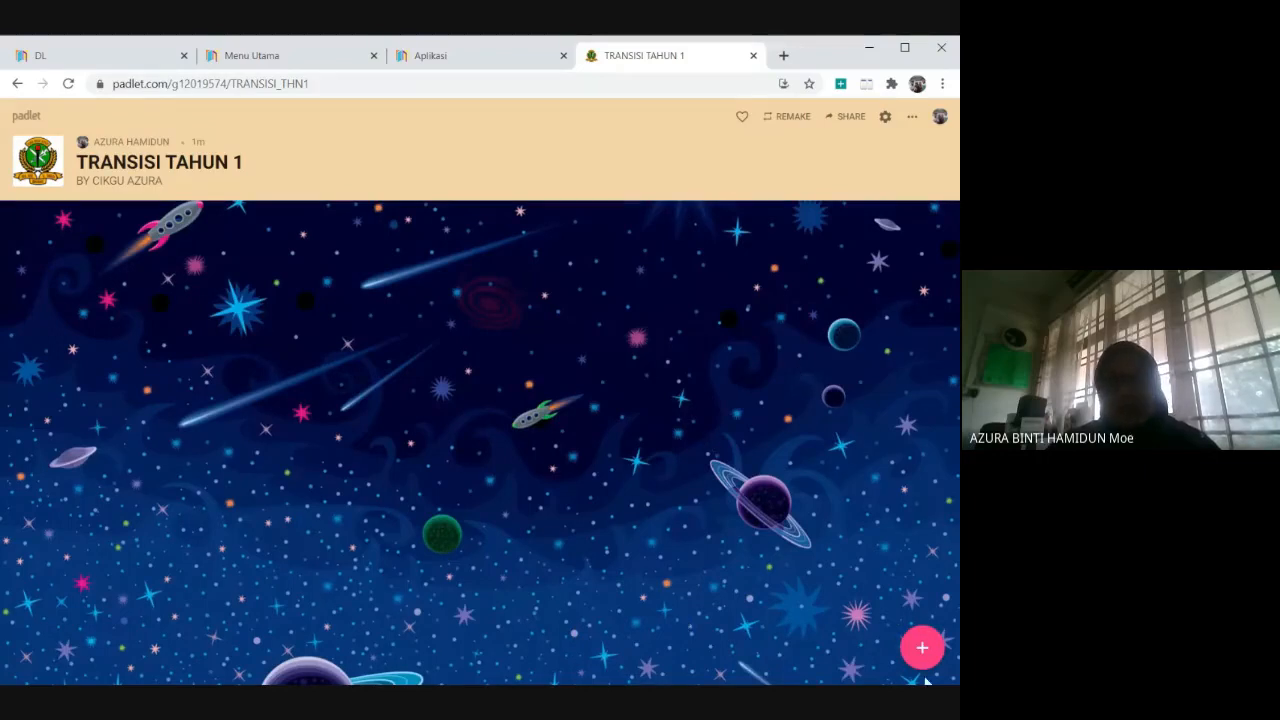
Add a new post titled "TRANSISI TAHUN 1" with the body text "MINGGU 3".
click(922, 648)
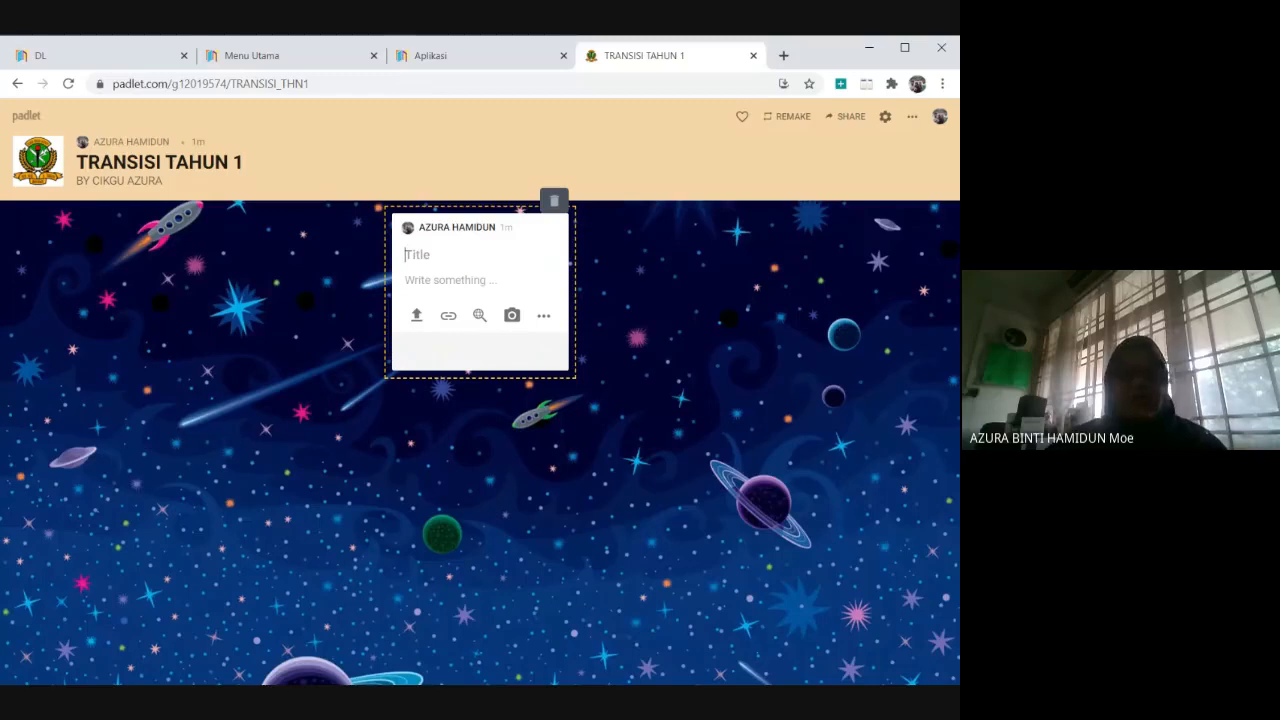
text(T)
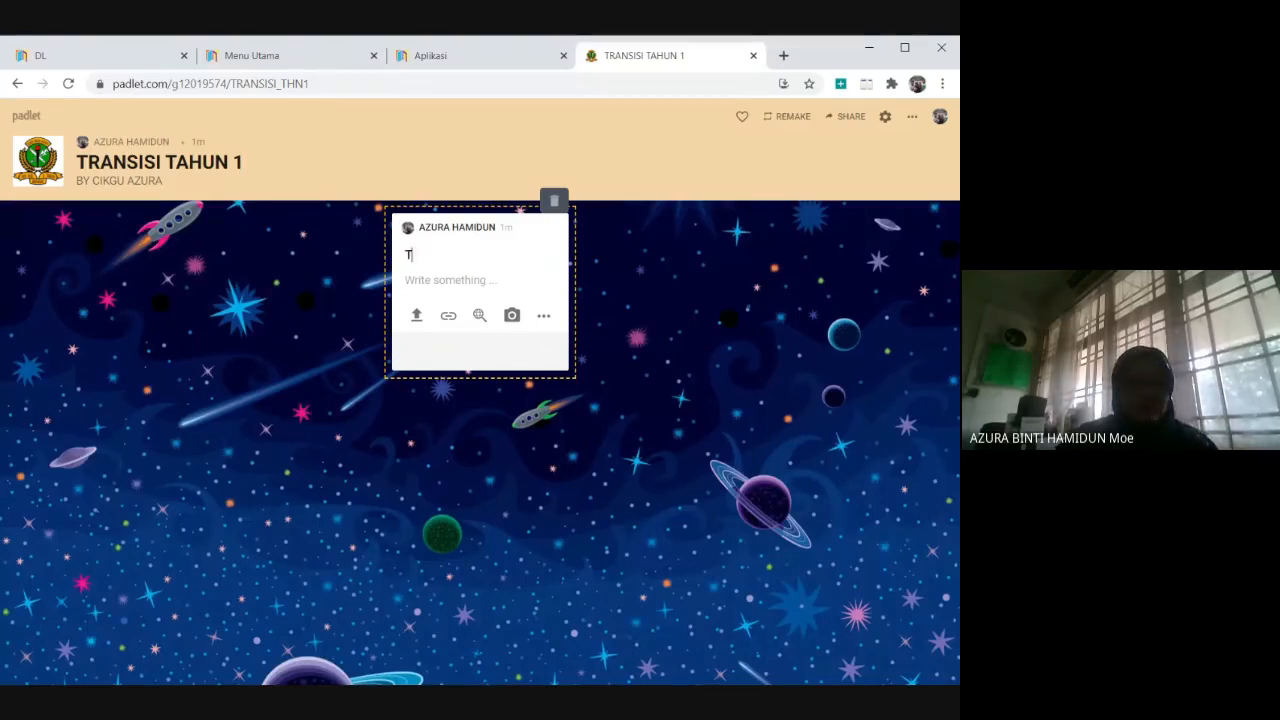
text(RANSISI)
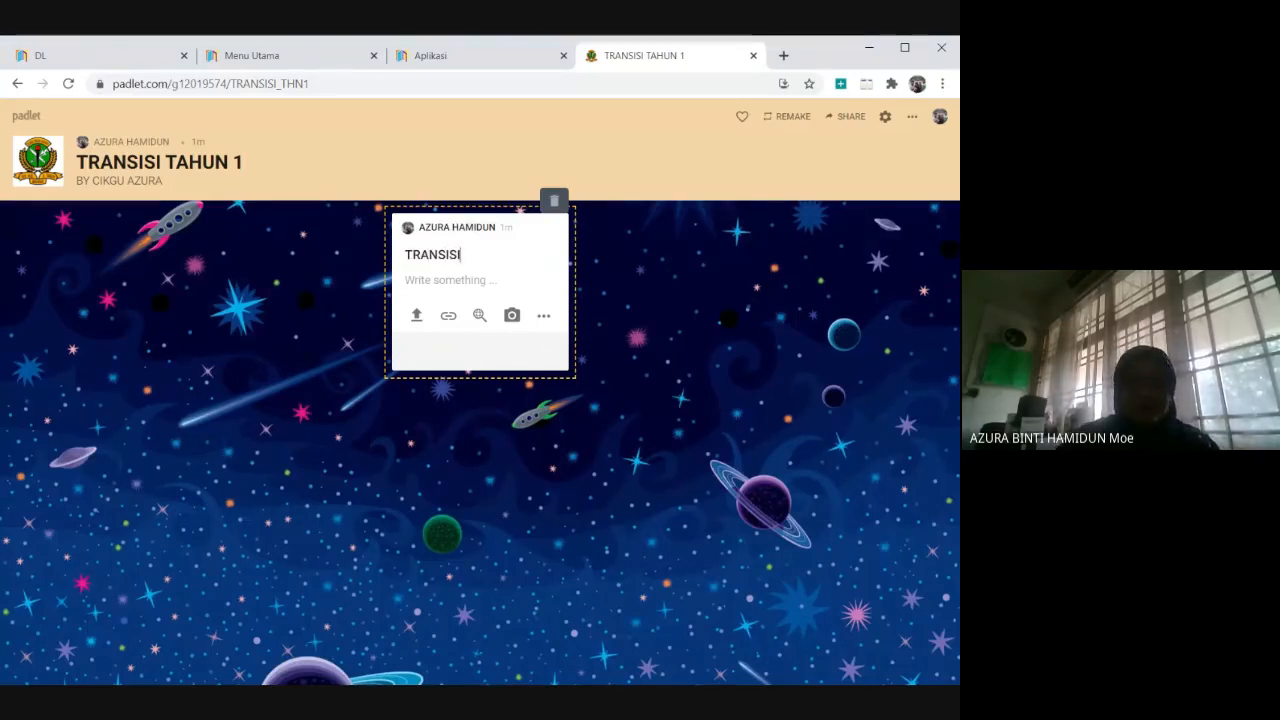
text( TAHUN 1)
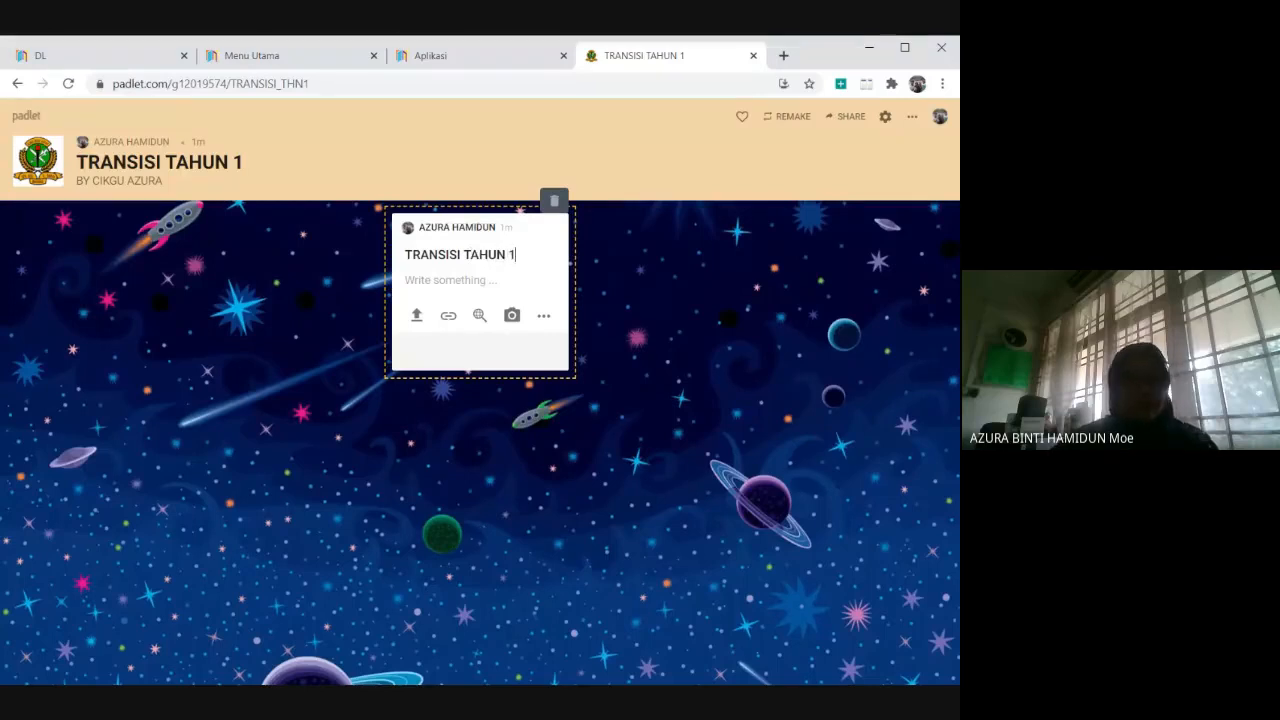
click(437, 286)
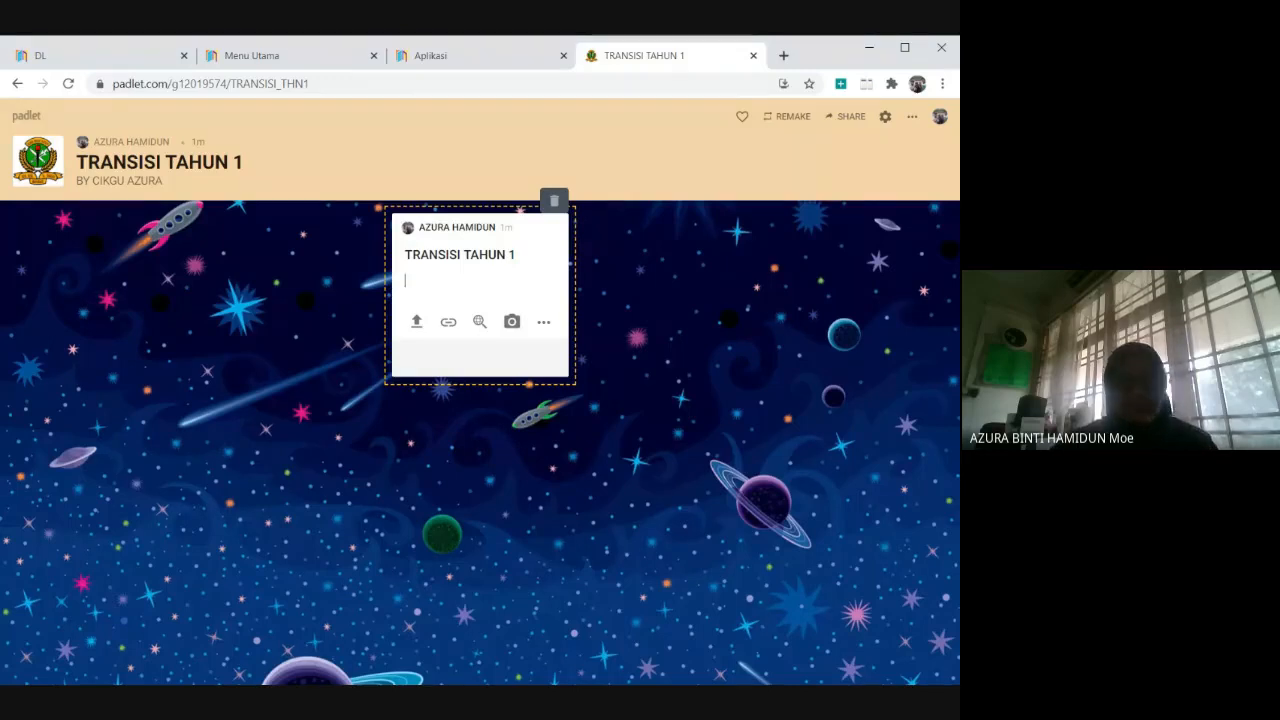
text(MINGG)
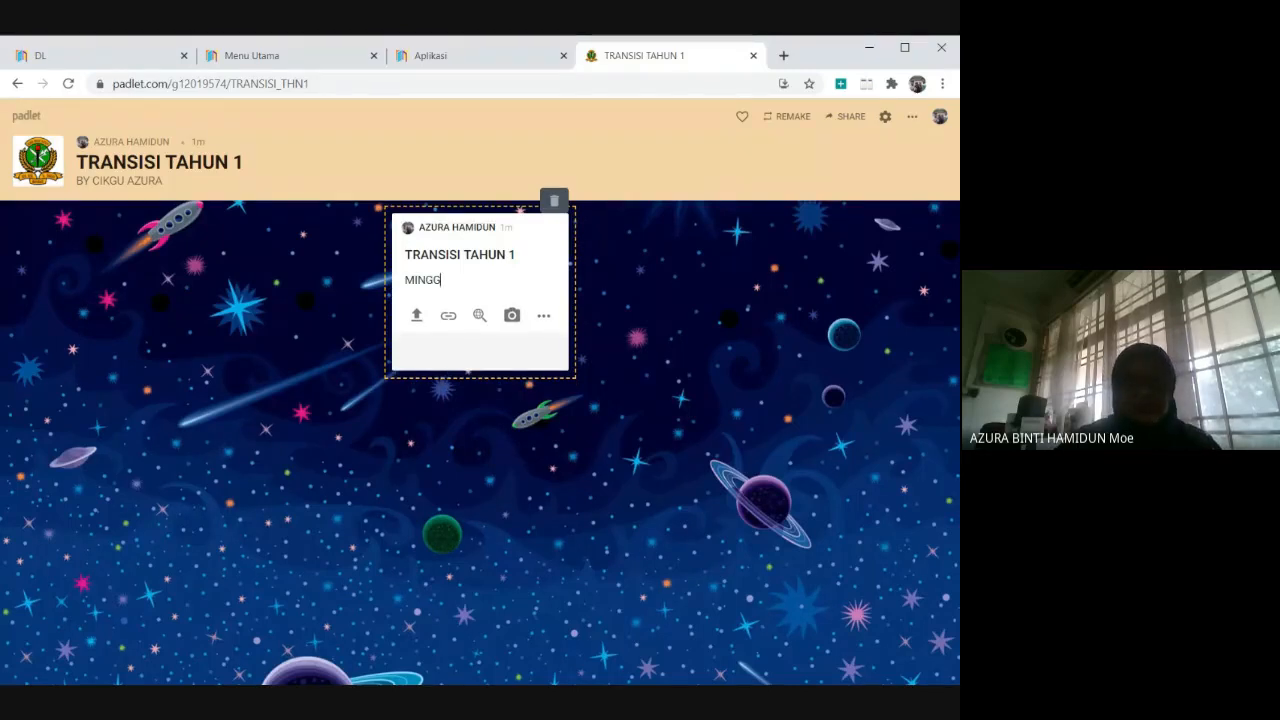
text(U 3)
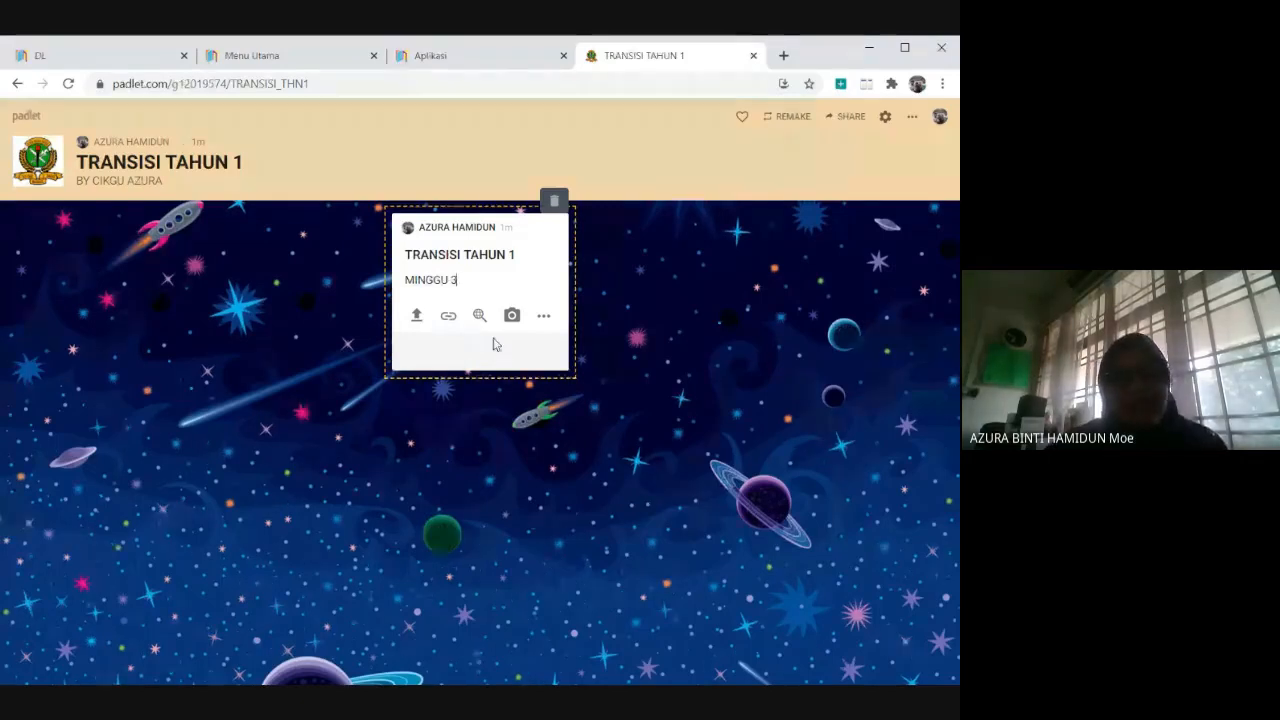
Look through the post's file upload choices and its full list of attachment types without attaching anything.
click(417, 318)
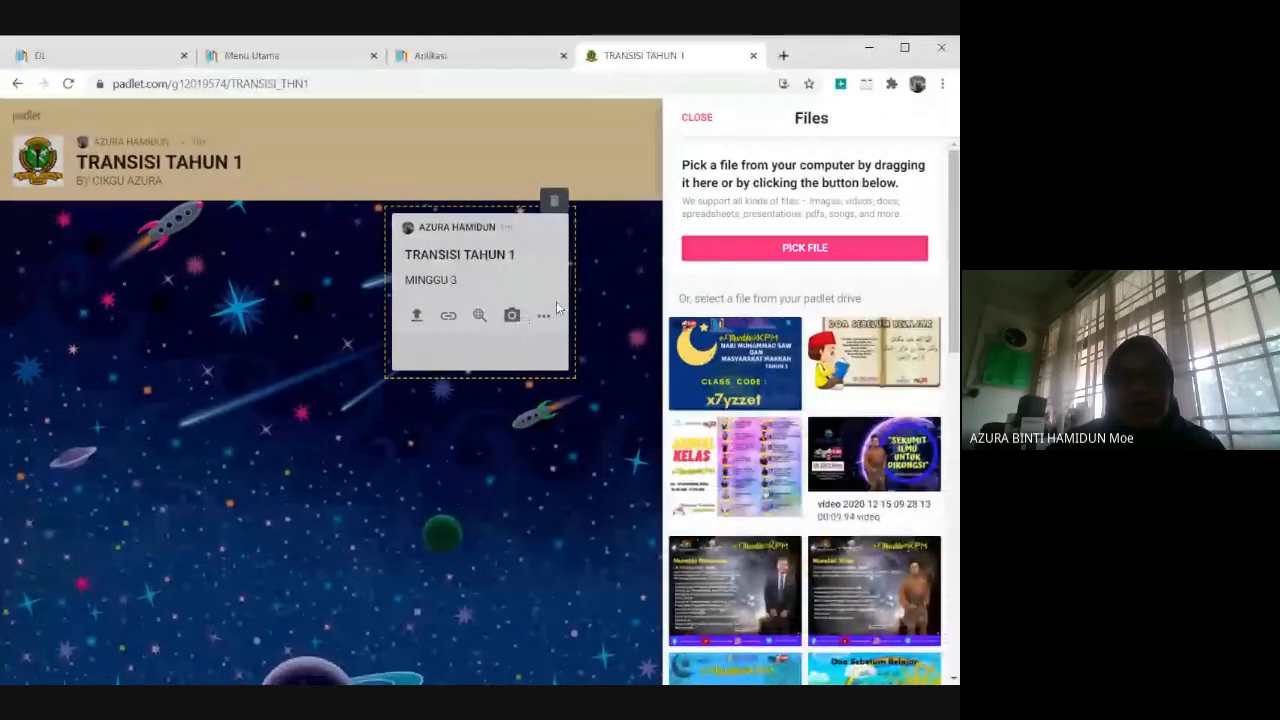
click(423, 409)
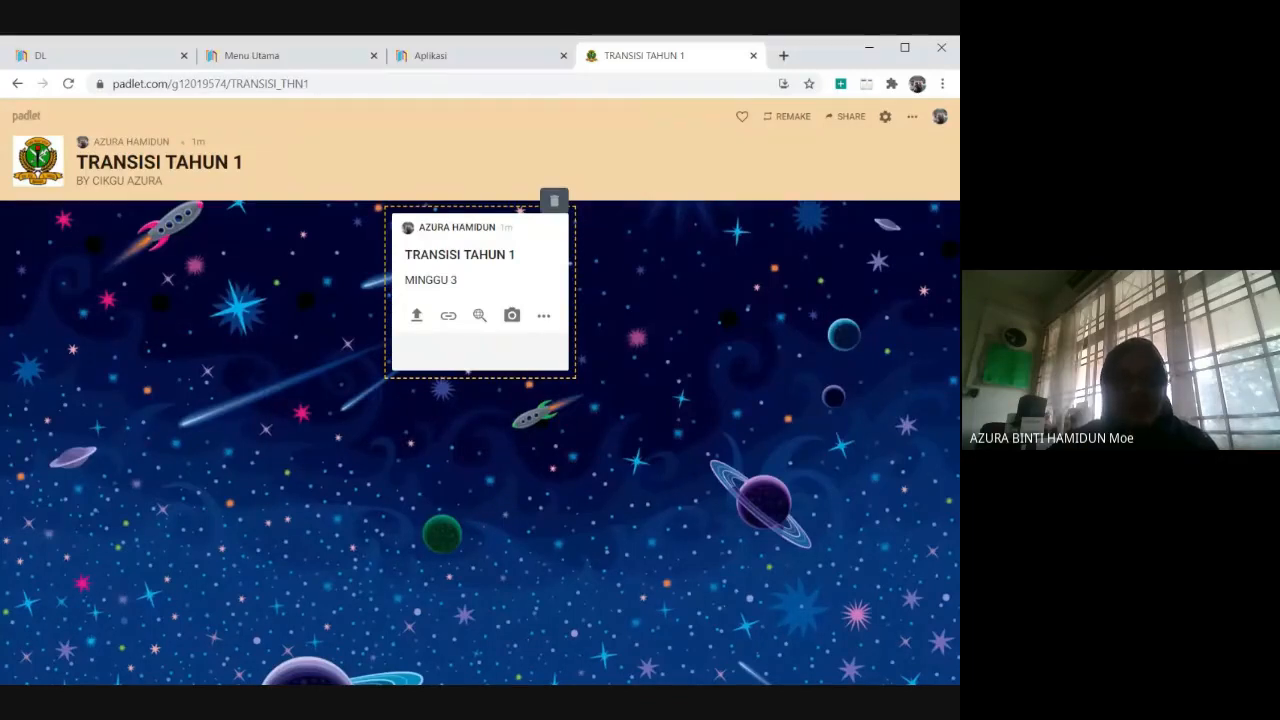
click(544, 320)
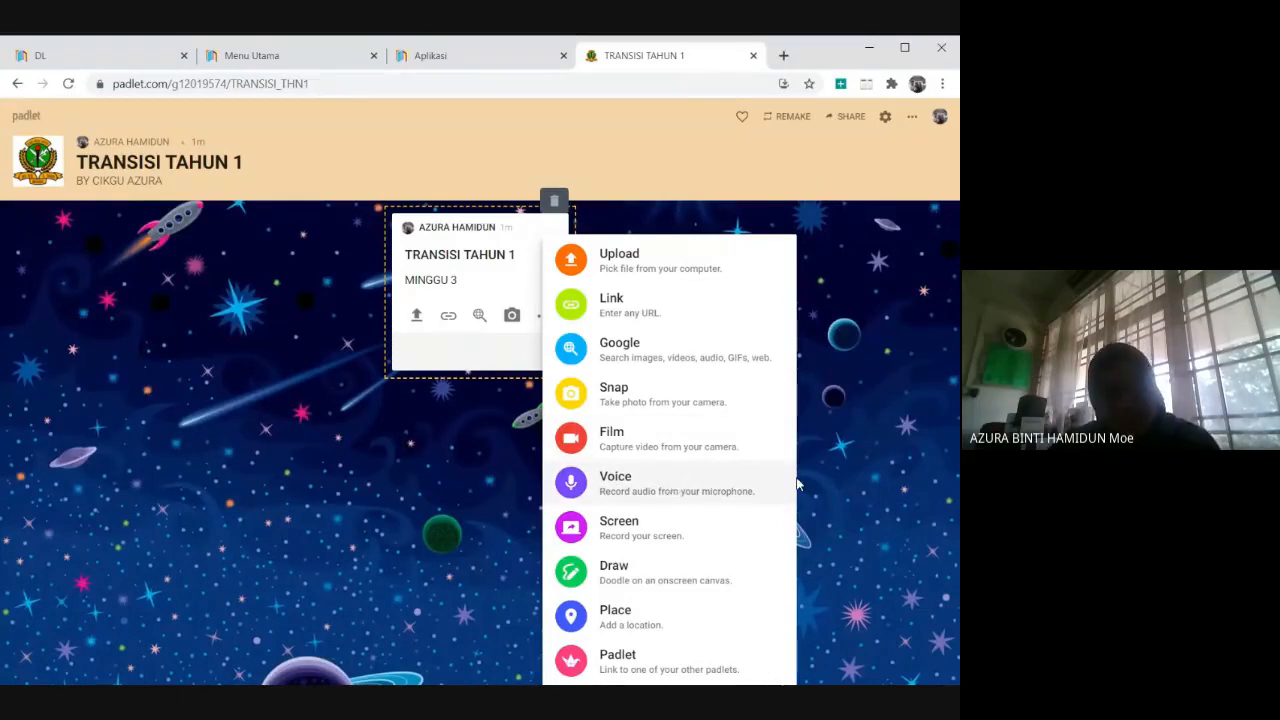
click(859, 478)
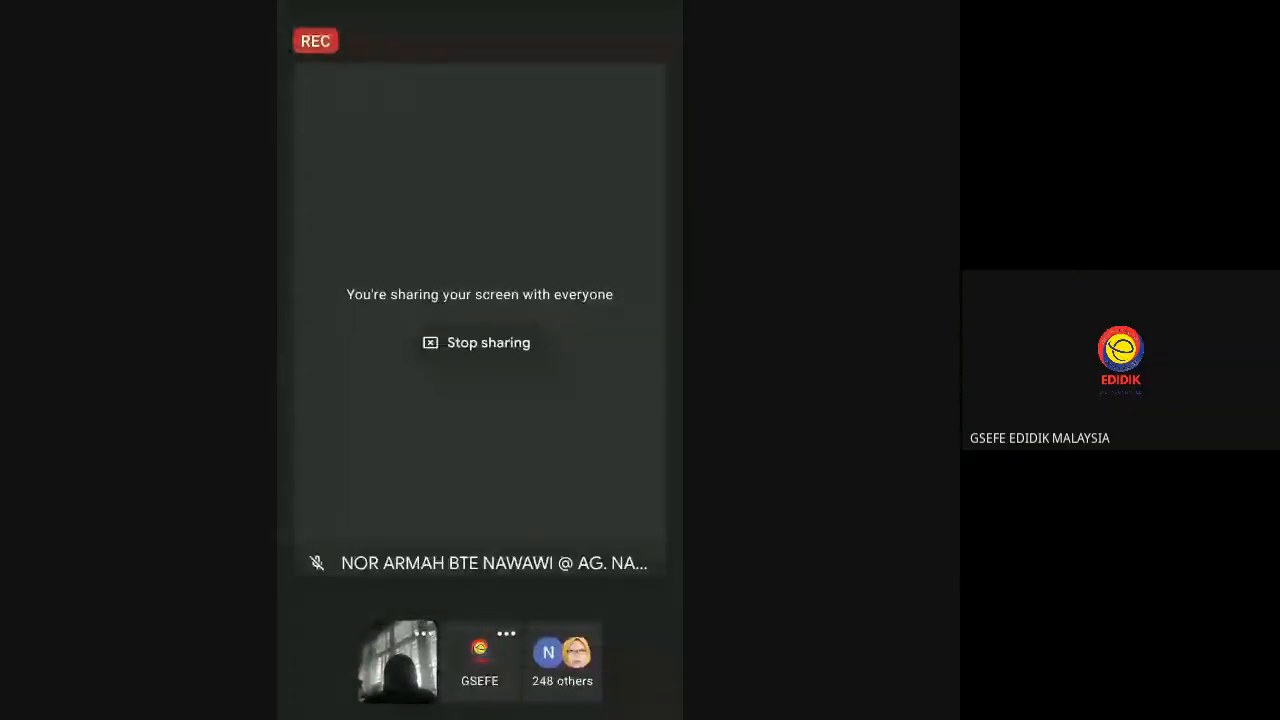
key(Escape)
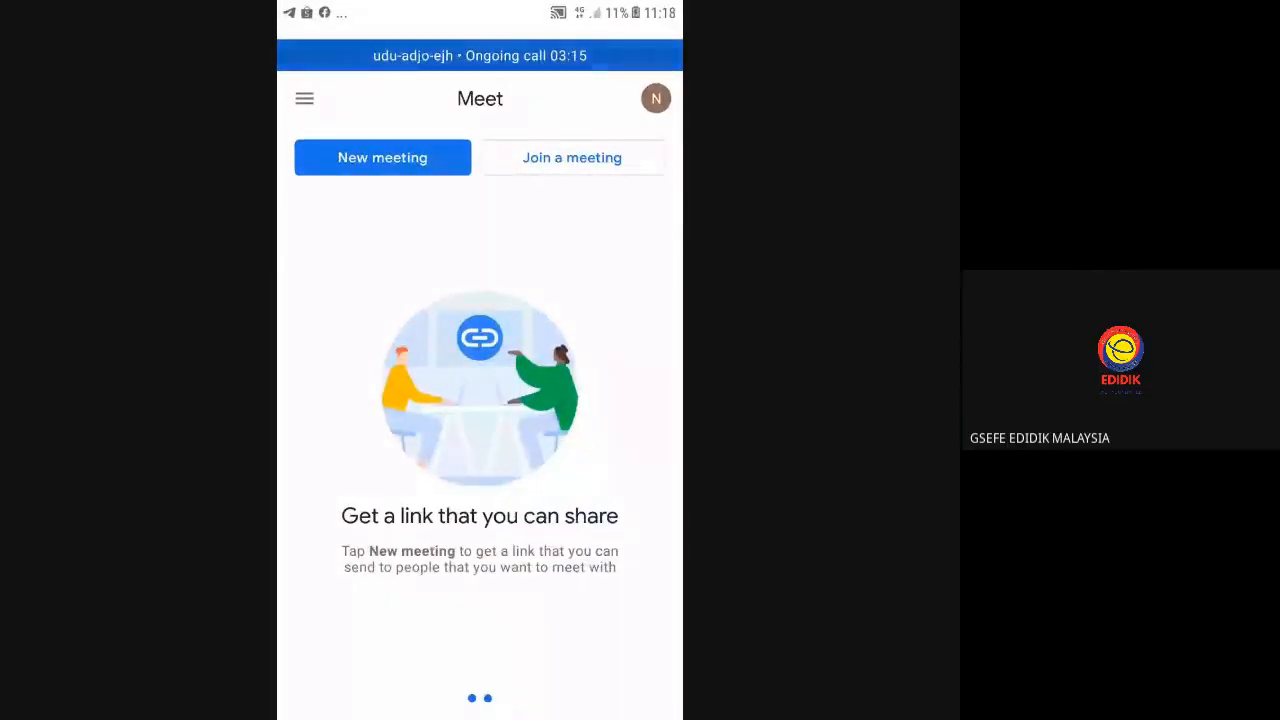
click(305, 99)
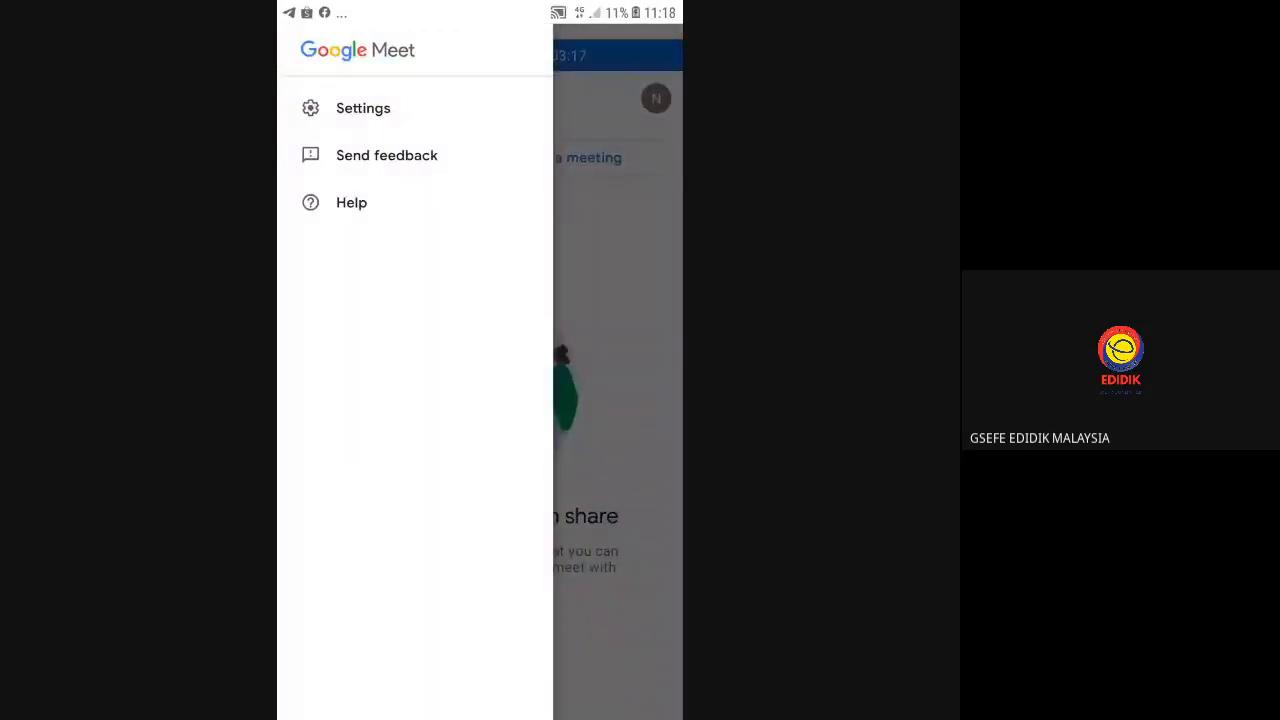
key(Escape)
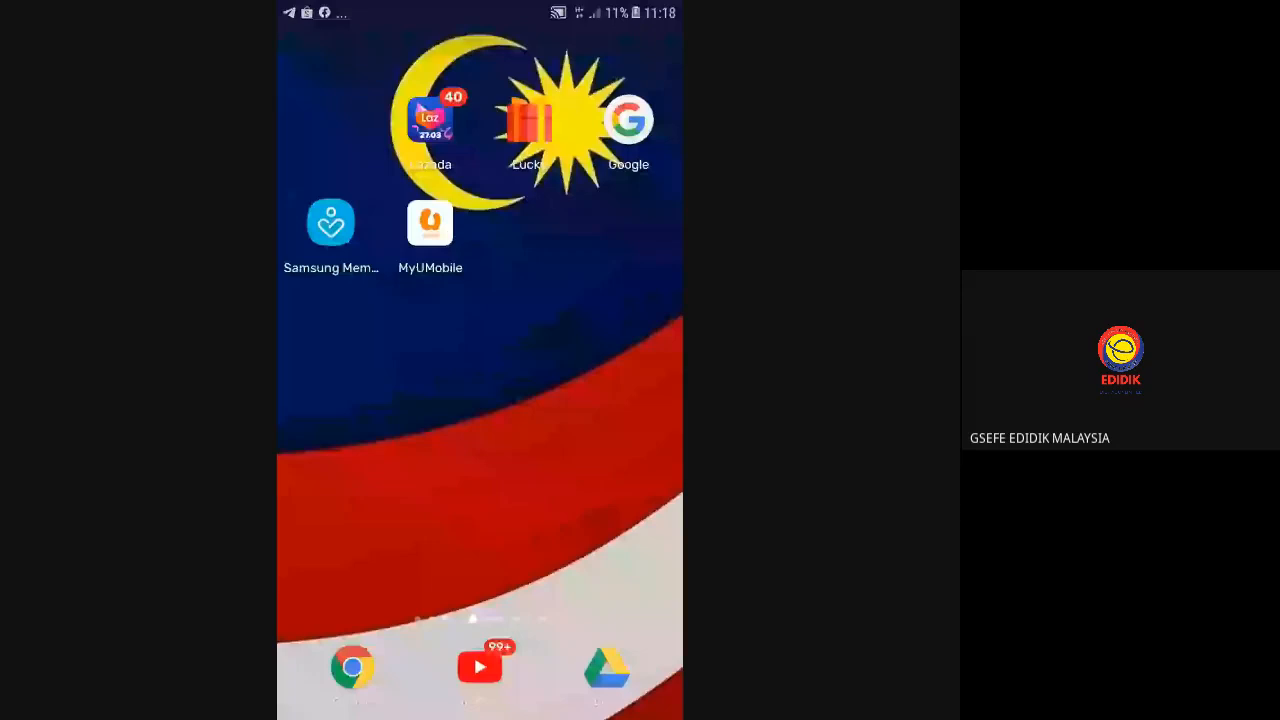
drag(380, 400, 600, 400)
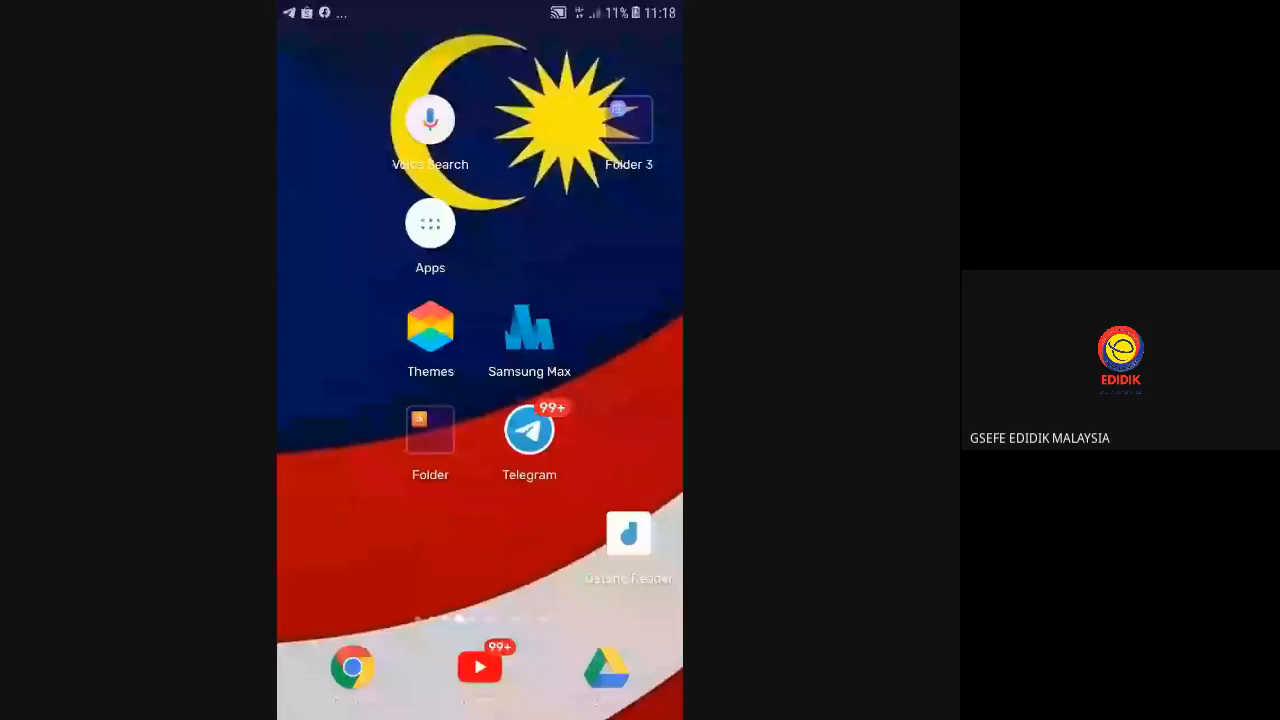
click(430, 223)
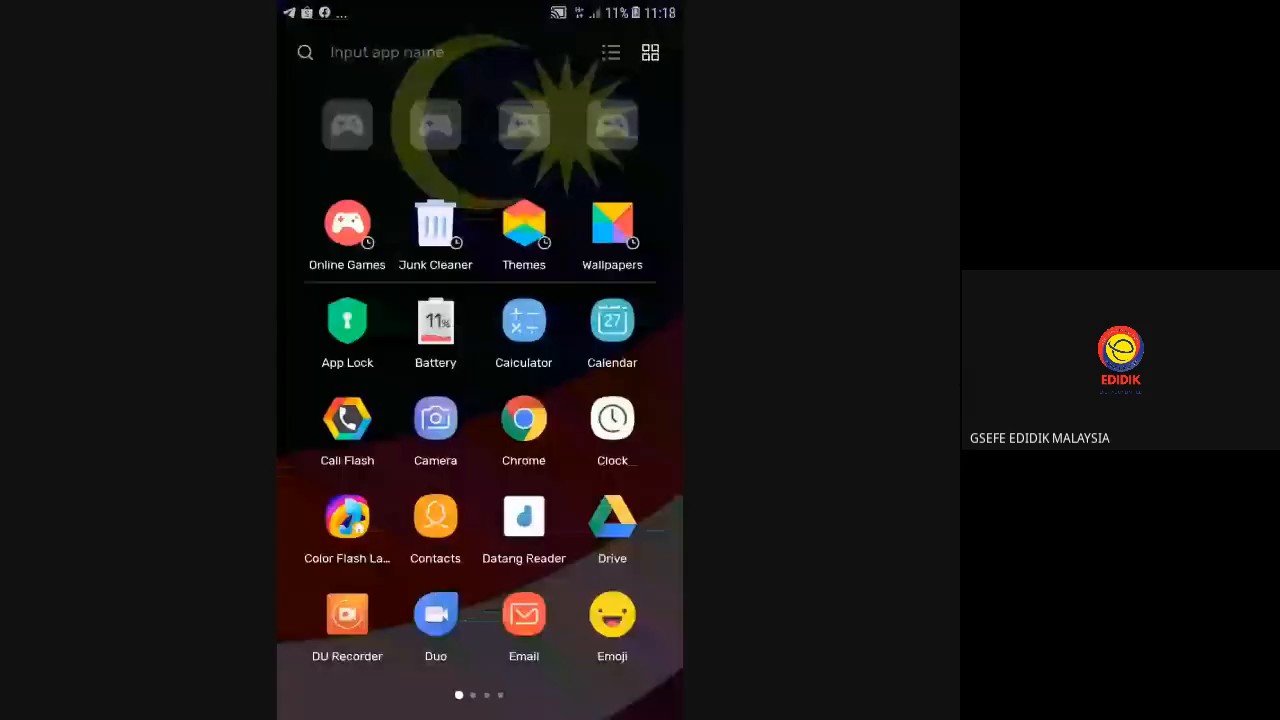
mouse_move(600, 420)
mouse_down()
mouse_move(360, 420)
mouse_move(600, 420)
mouse_up()
click(611, 614)
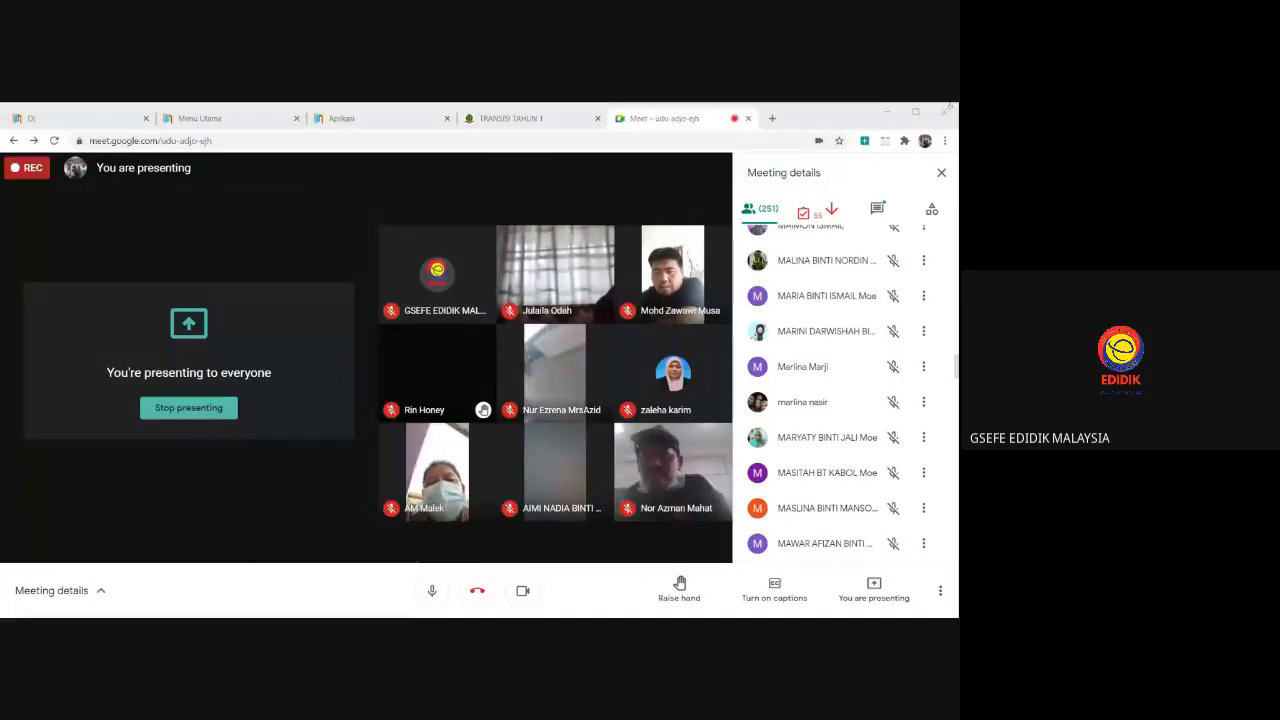
click(889, 145)
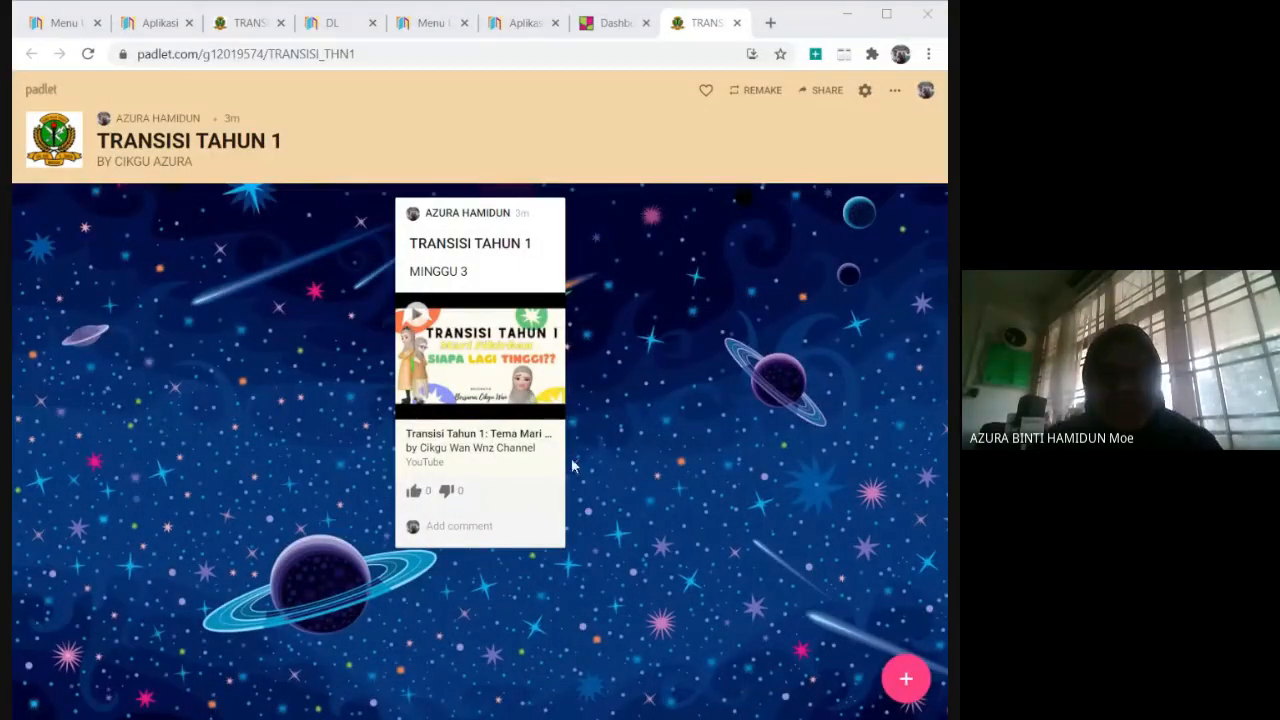
Start a new post on the padlet and title it "JAWAB SOALAN BERIKUT".
mouse_move(563, 462)
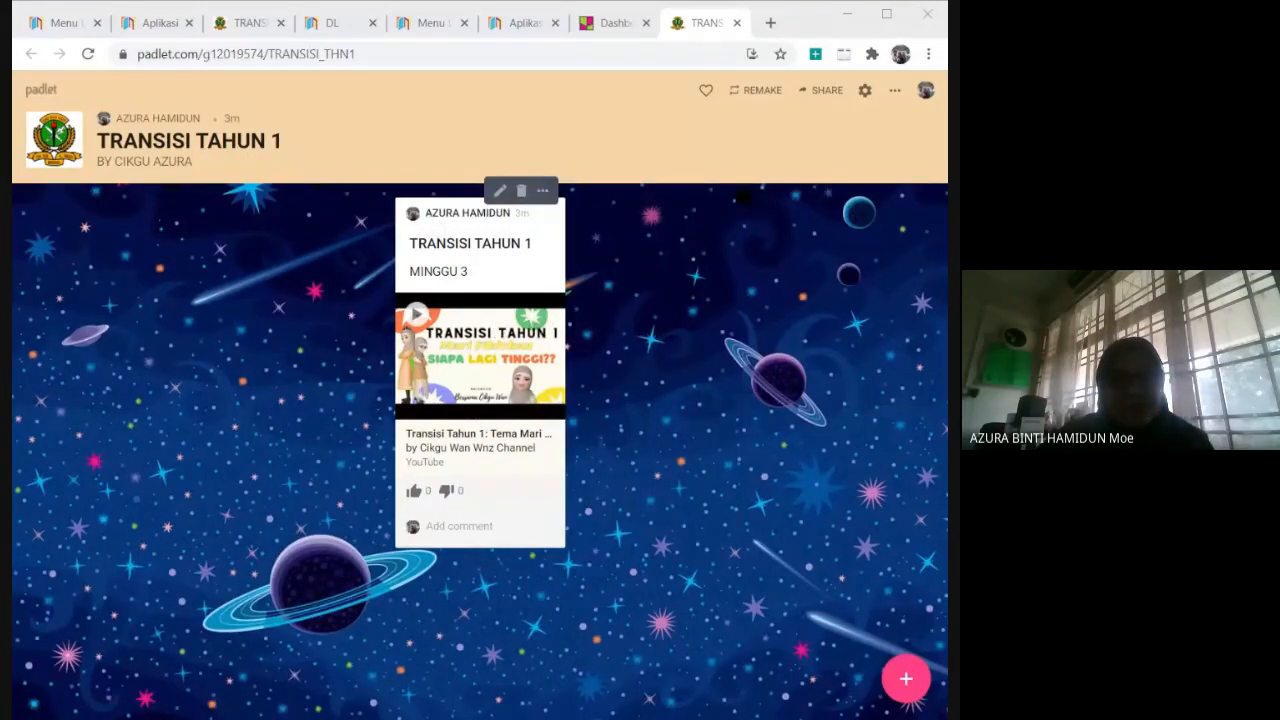
click(470, 526)
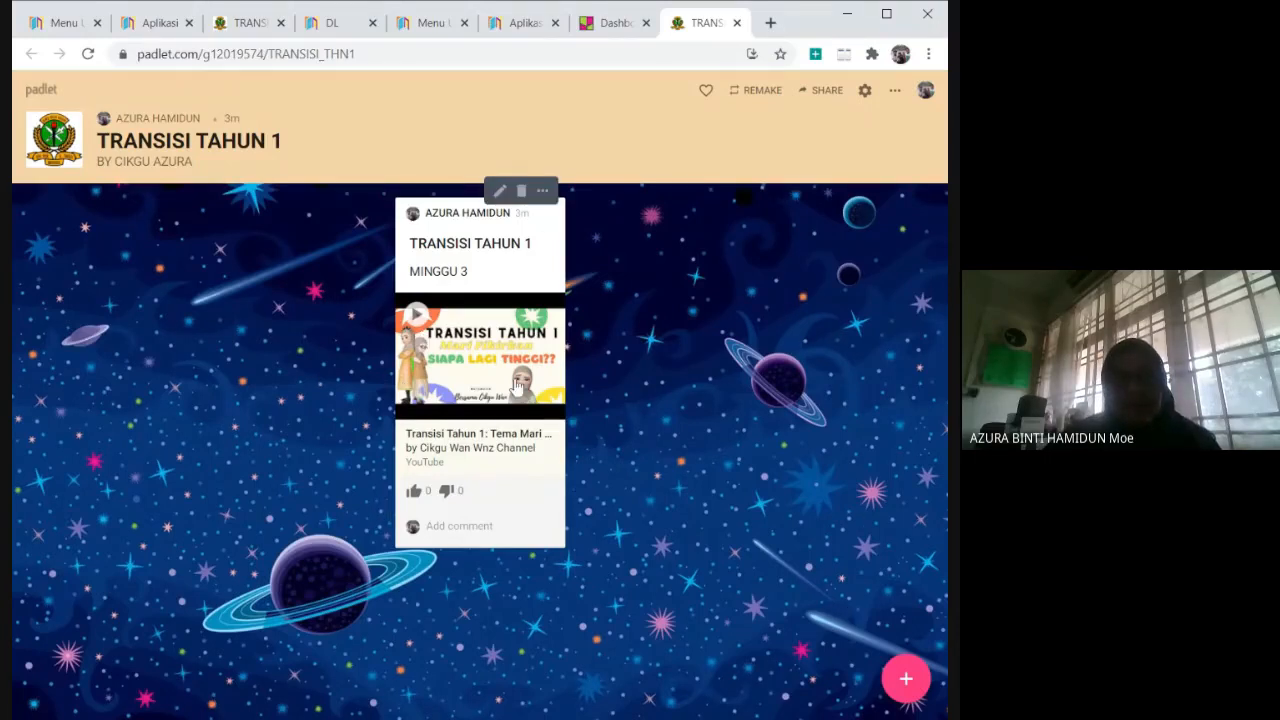
click(906, 680)
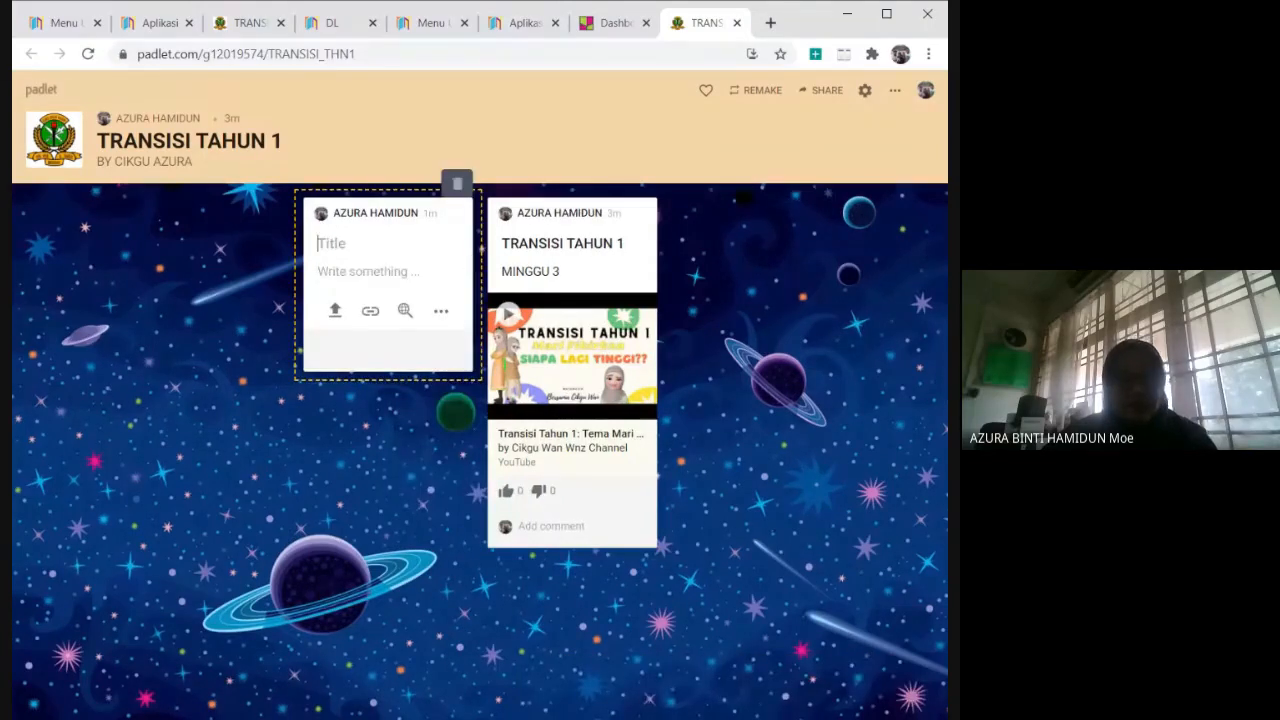
text(JAWAB )
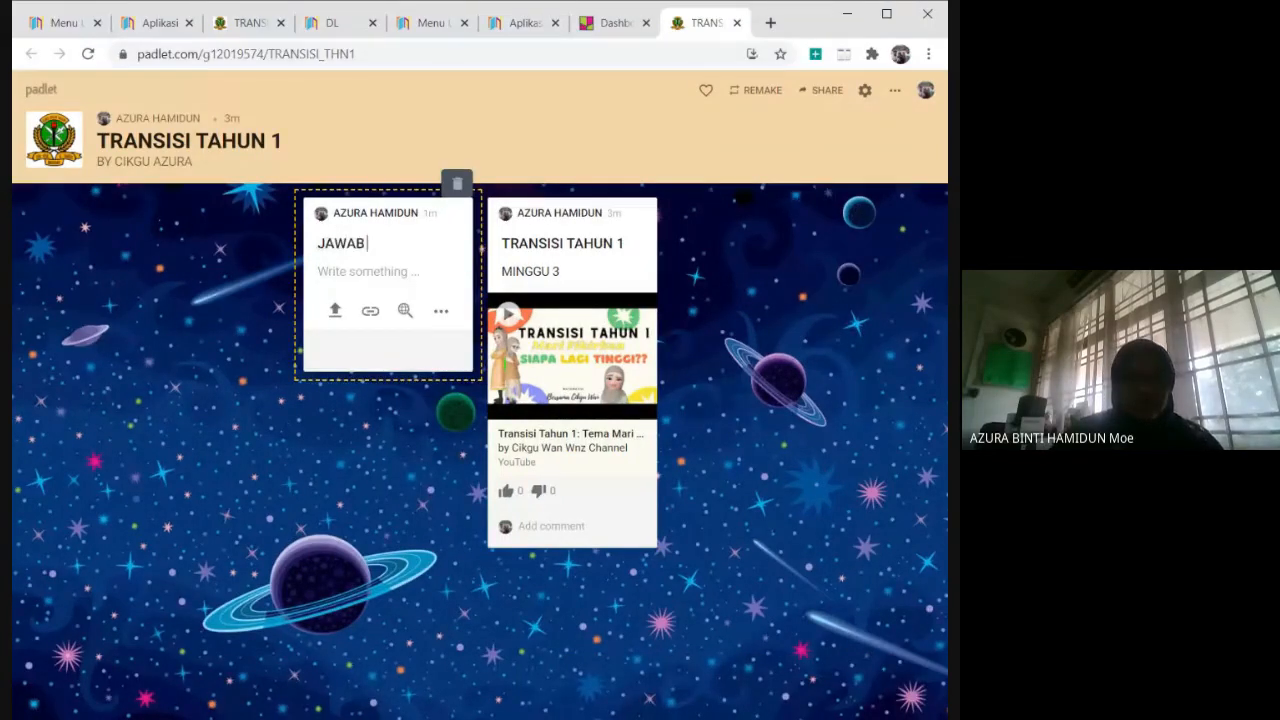
text(SOALAN BER)
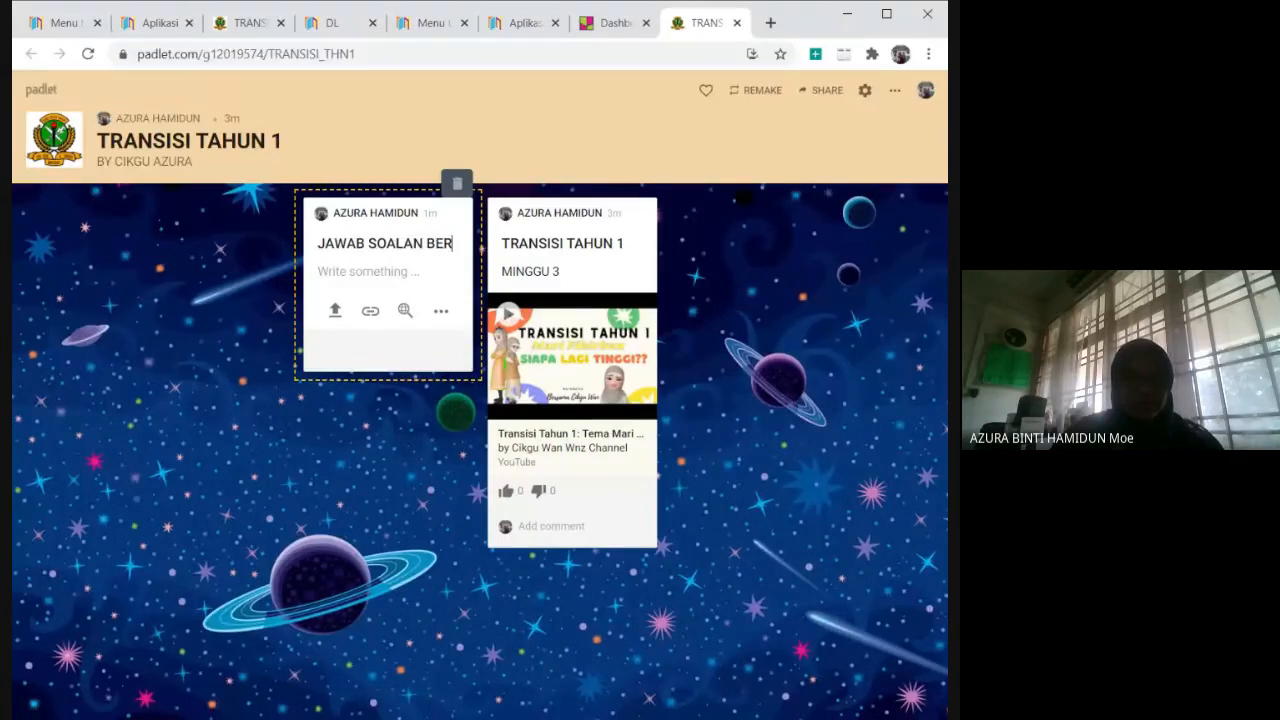
text(IKUT)
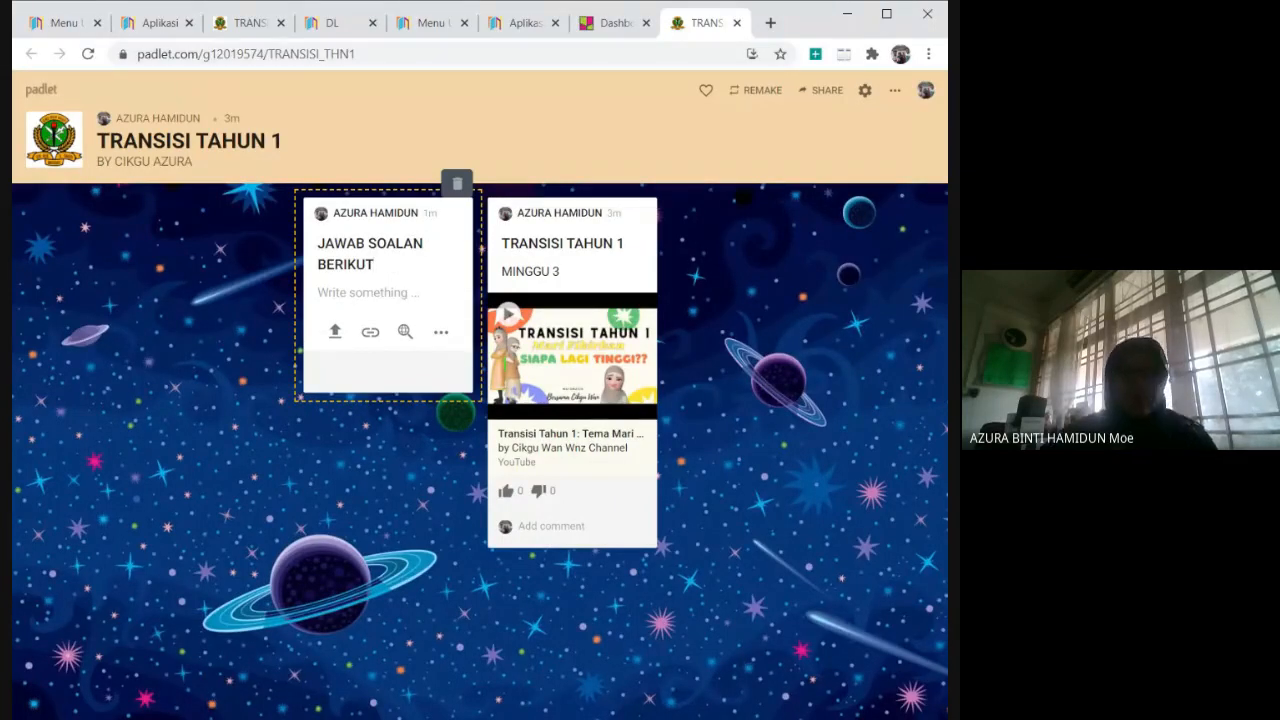
key(Return)
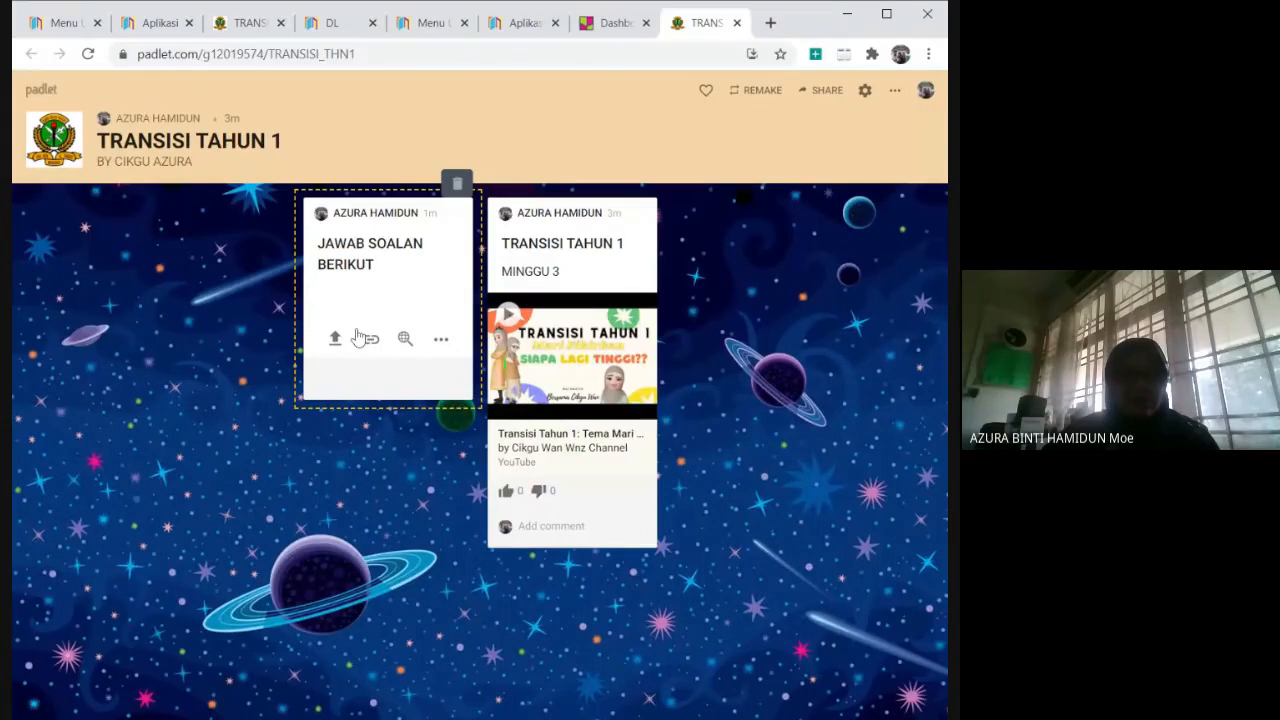
Write "1. Siapa yang lebih tinggi" as the body of the "JAWAB SOALAN BERIKUT" post and finish the post.
text(1.)
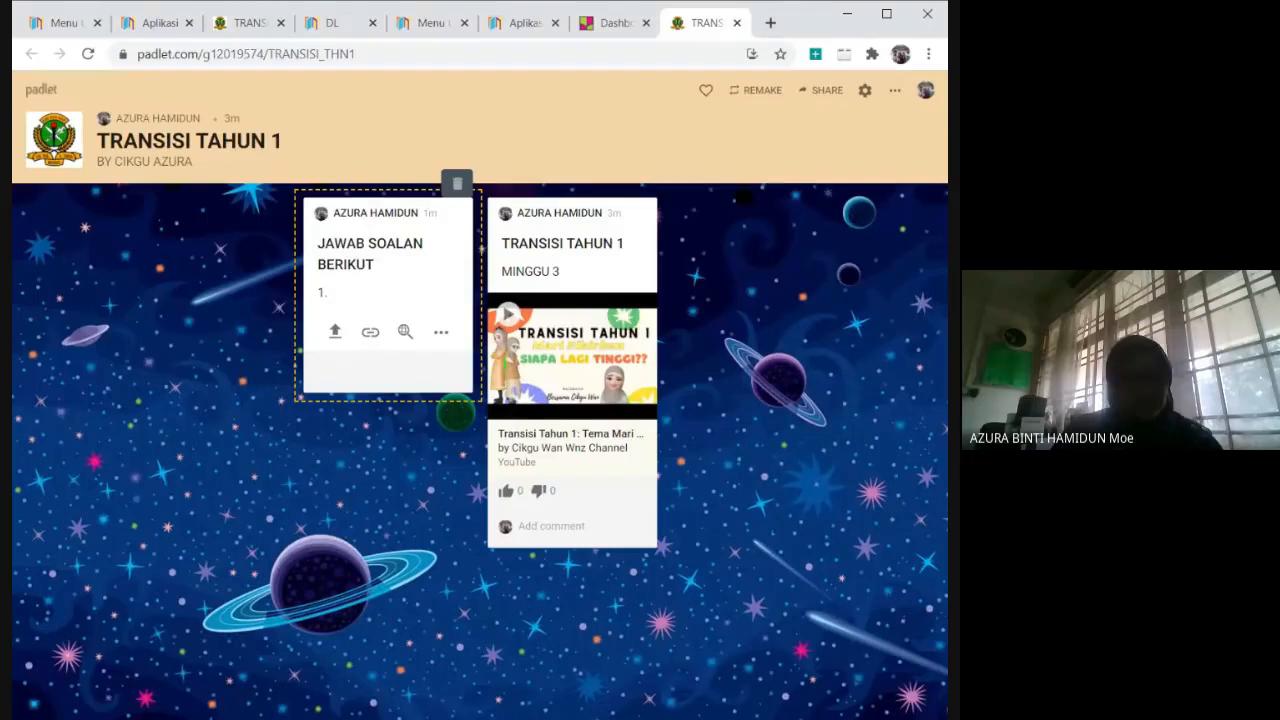
text(S)
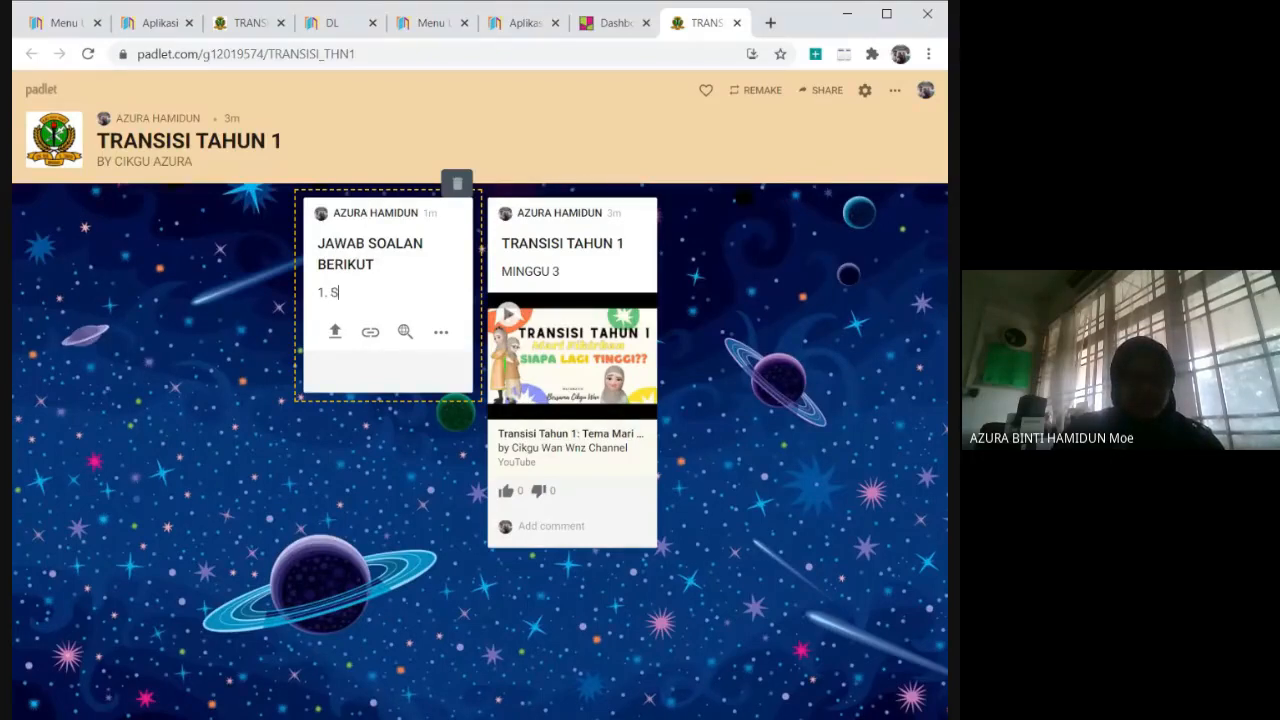
text(iapa le)
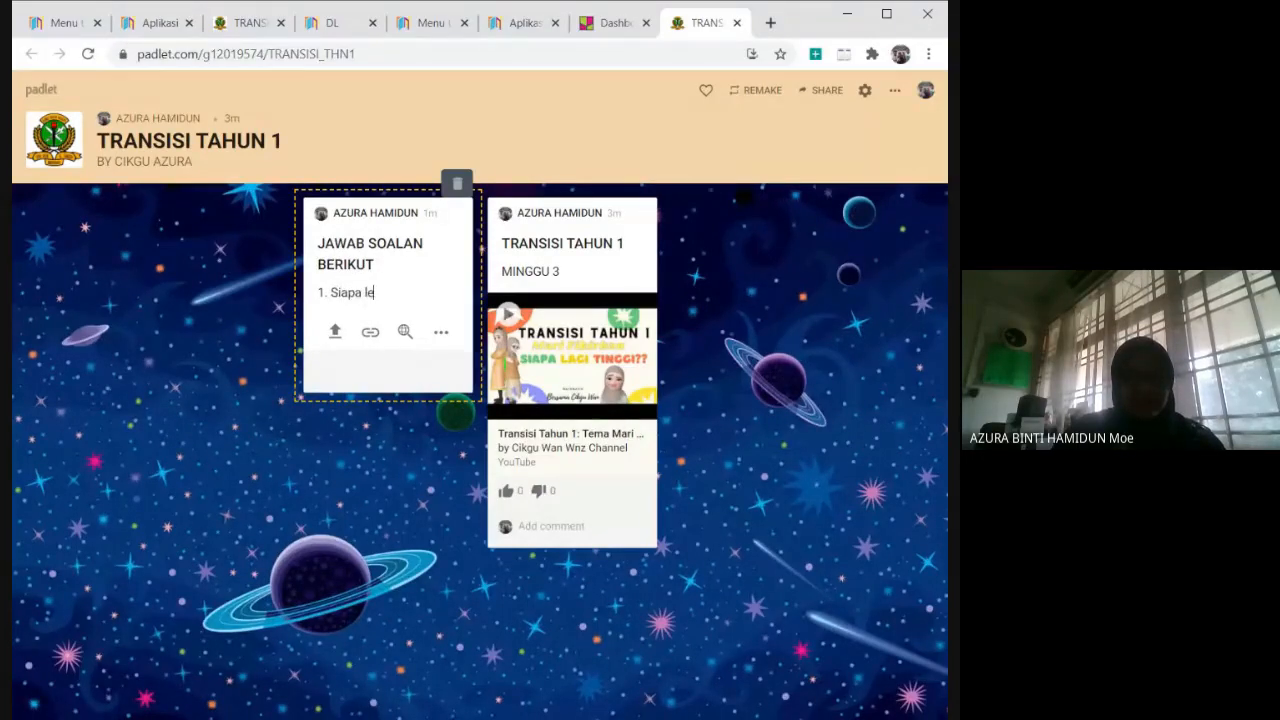
key(BackSpace)
key(BackSpace)
text(yang)
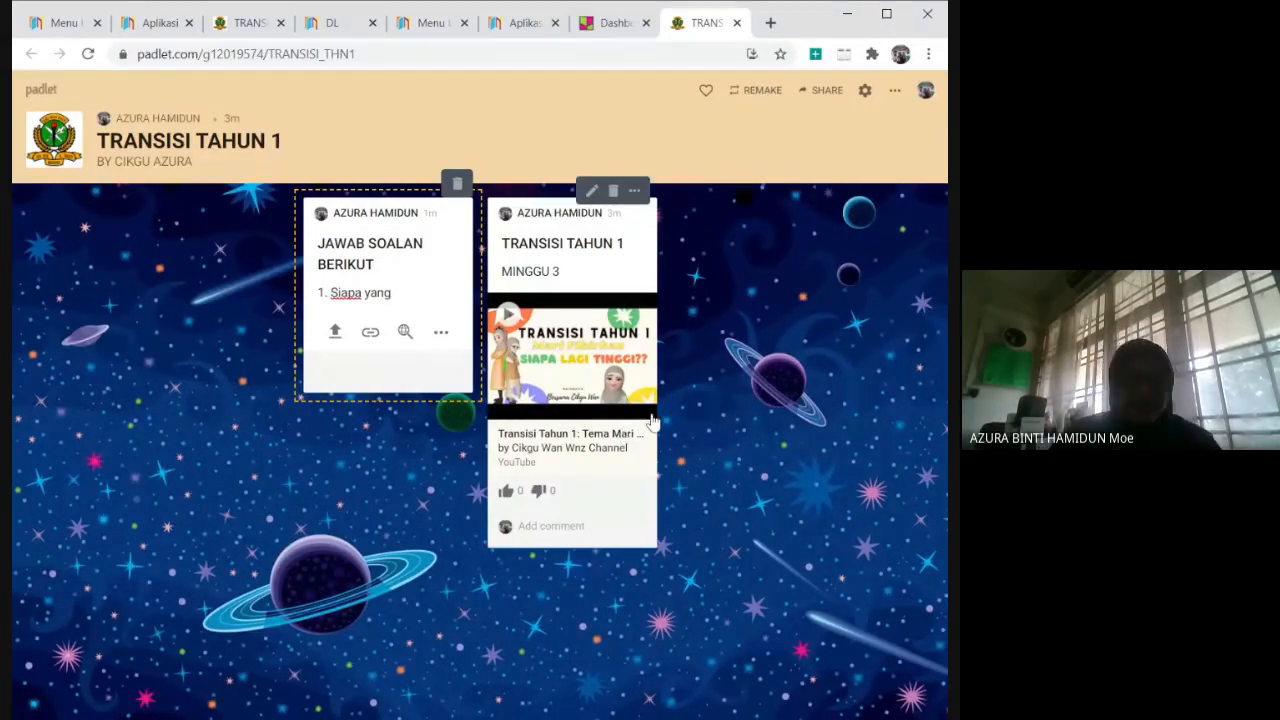
text(lebih)
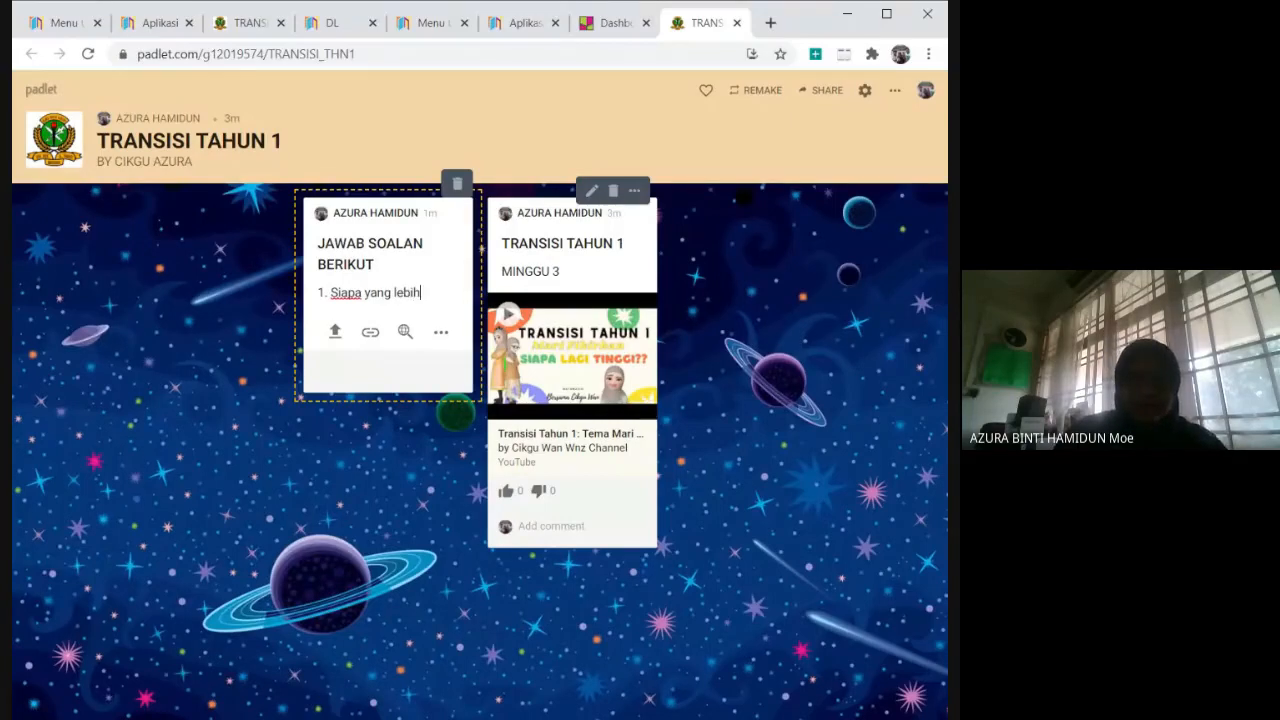
text( tinggi)
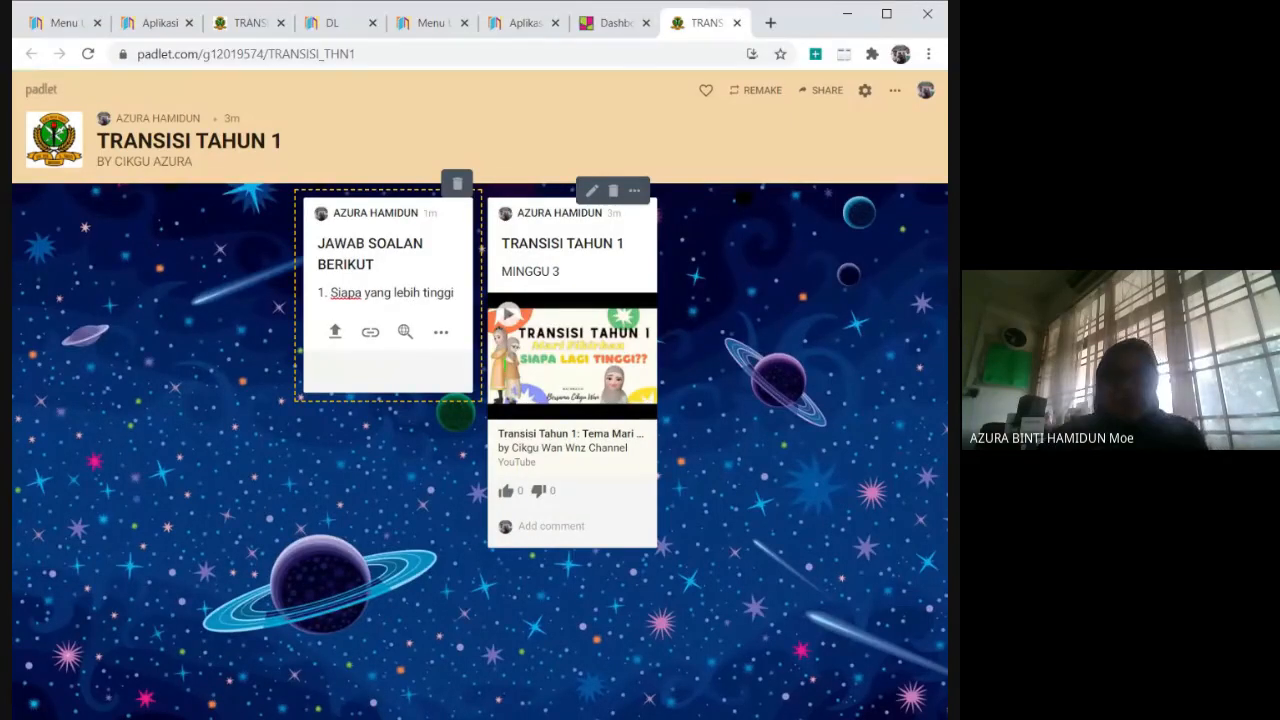
click(862, 492)
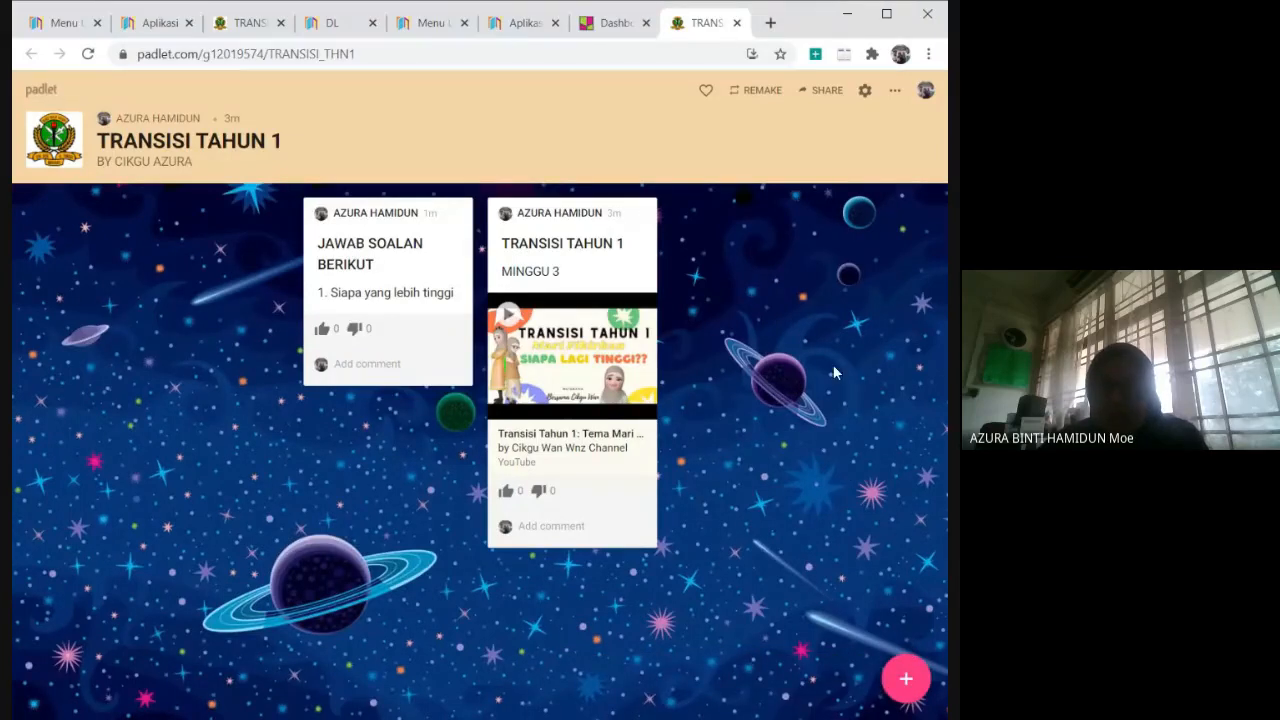
Start another new post on the padlet and title it "Jawab soalan di bawah".
mouse_move(456, 208)
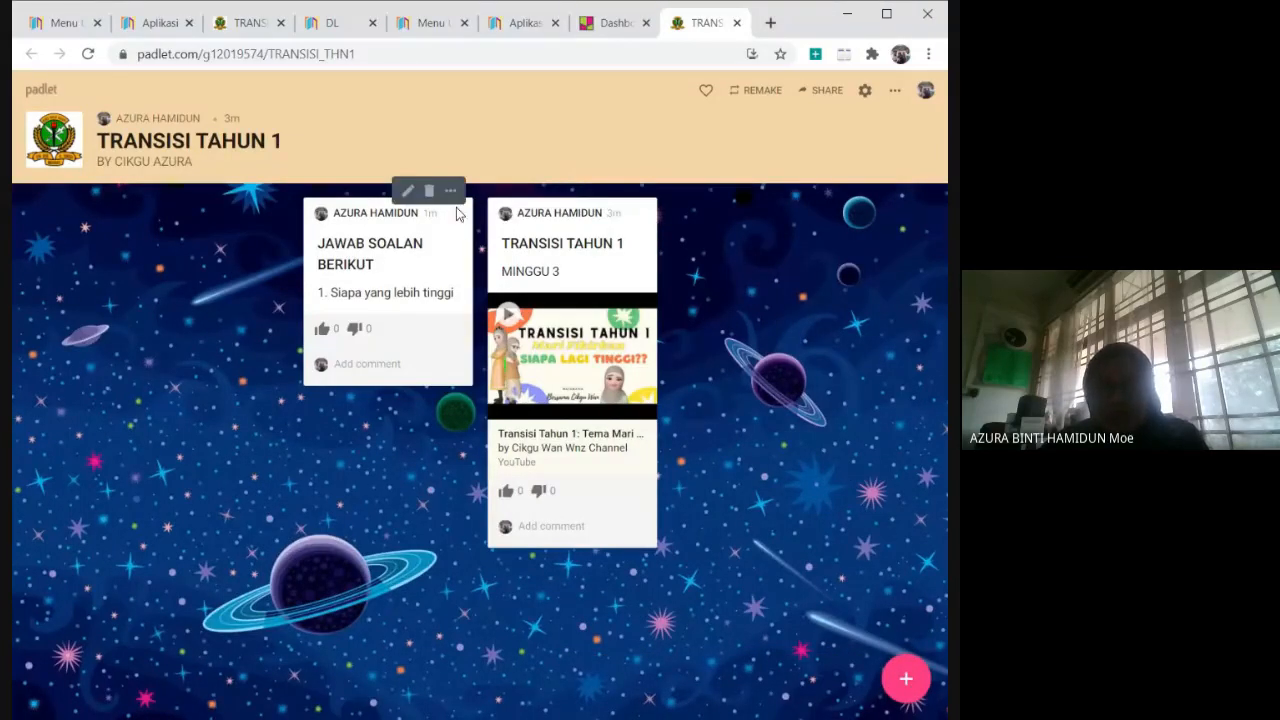
mouse_move(602, 272)
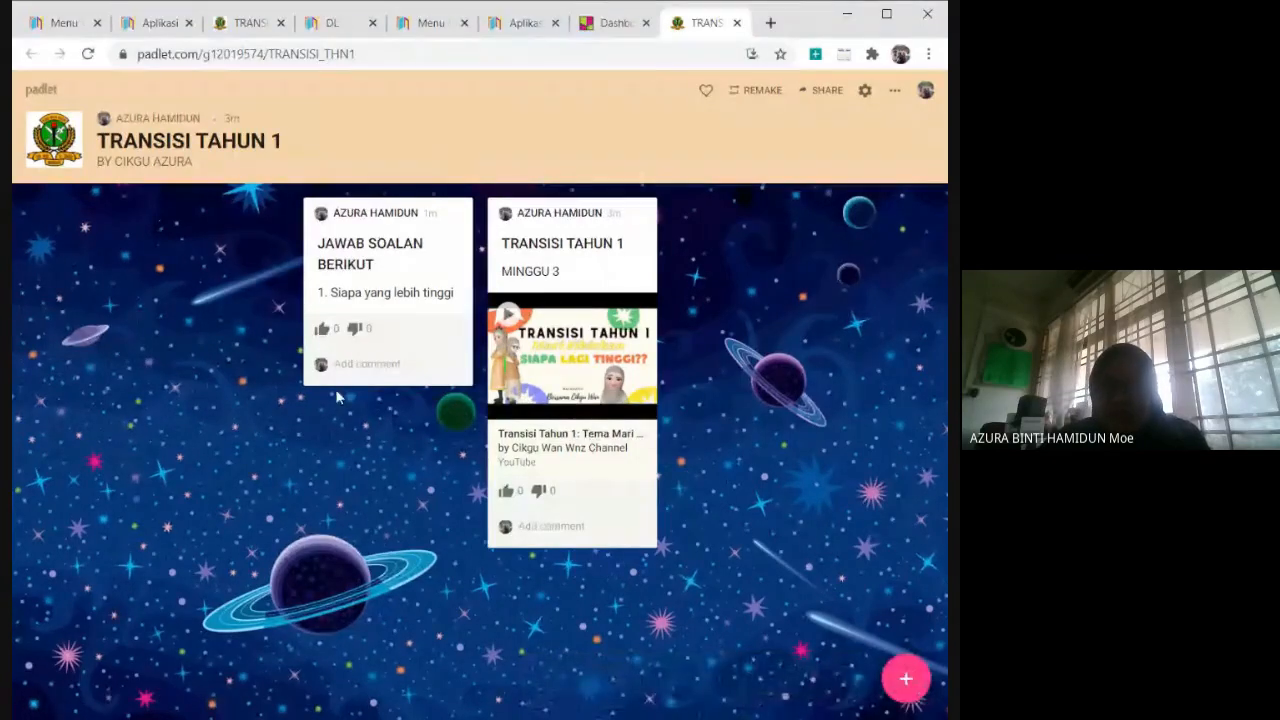
click(906, 684)
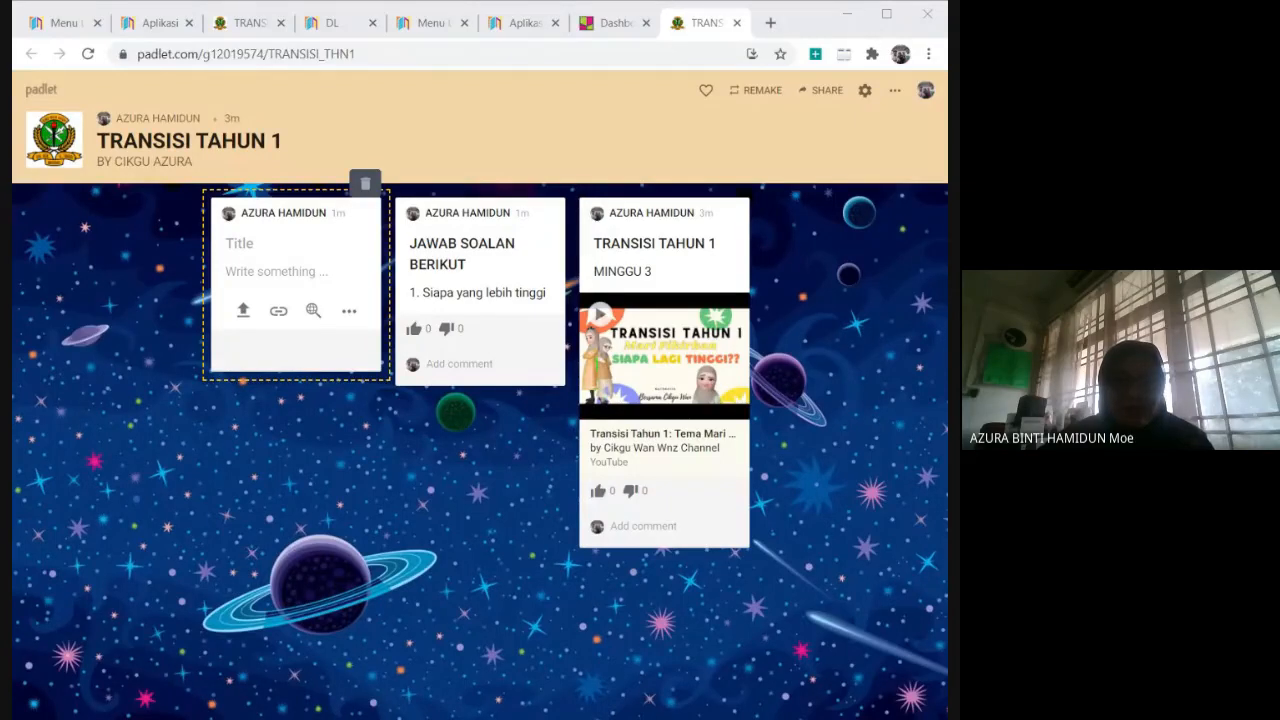
key(alt+Tab)
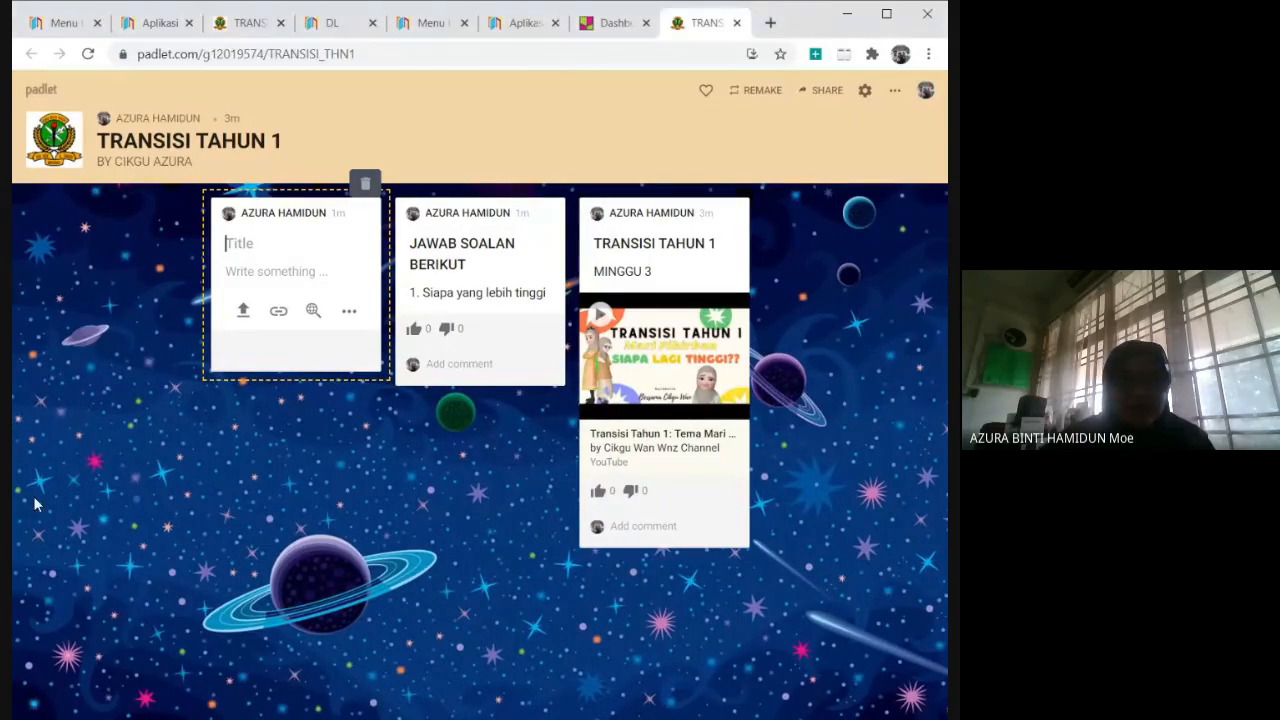
text(ja)
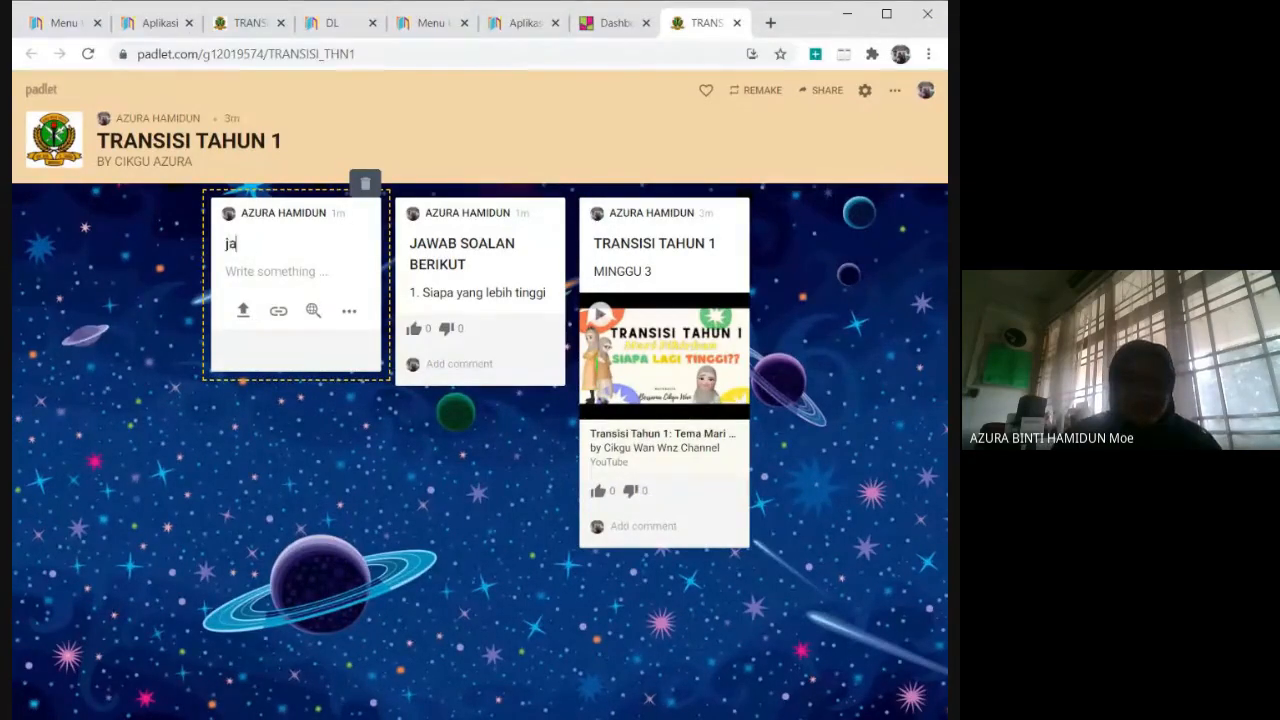
text(wab soalan)
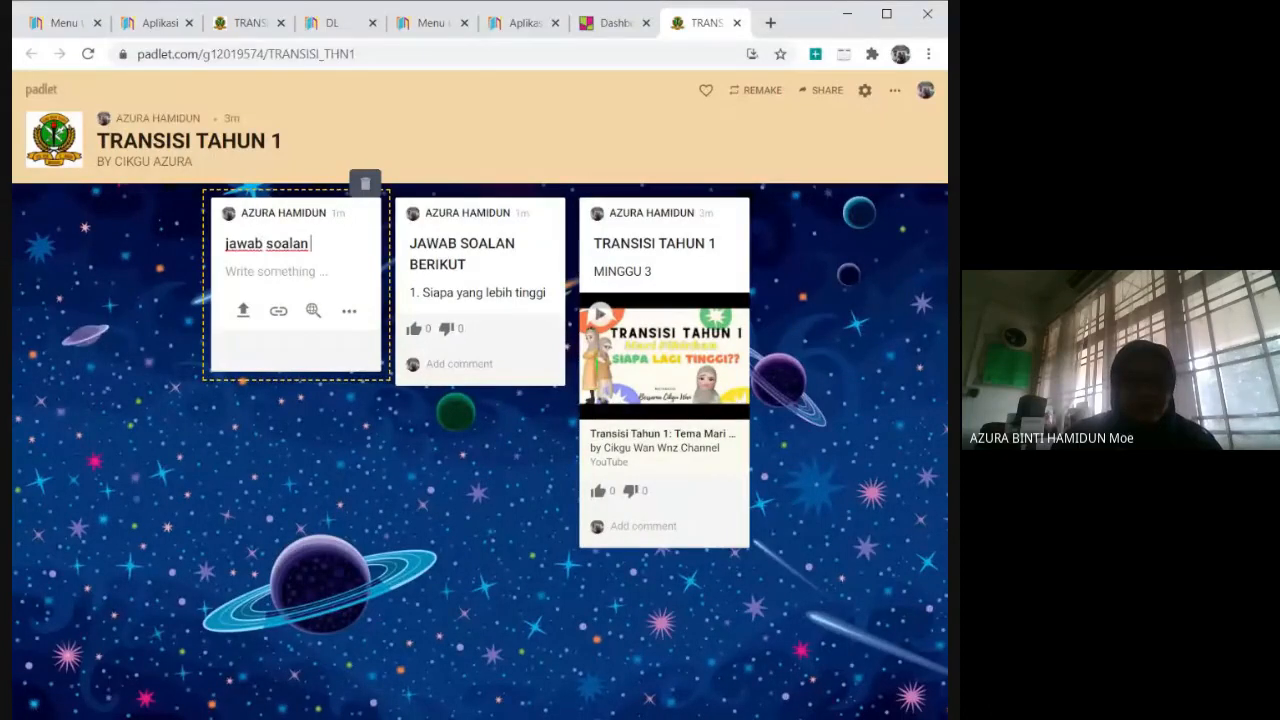
key(BackSpace)
key(BackSpace)
key(BackSpace)
key(BackSpace)
key(BackSpace)
key(BackSpace)
key(BackSpace)
key(BackSpace)
key(BackSpace)
key(BackSpace)
key(BackSpace)
key(BackSpace)
key(BackSpace)
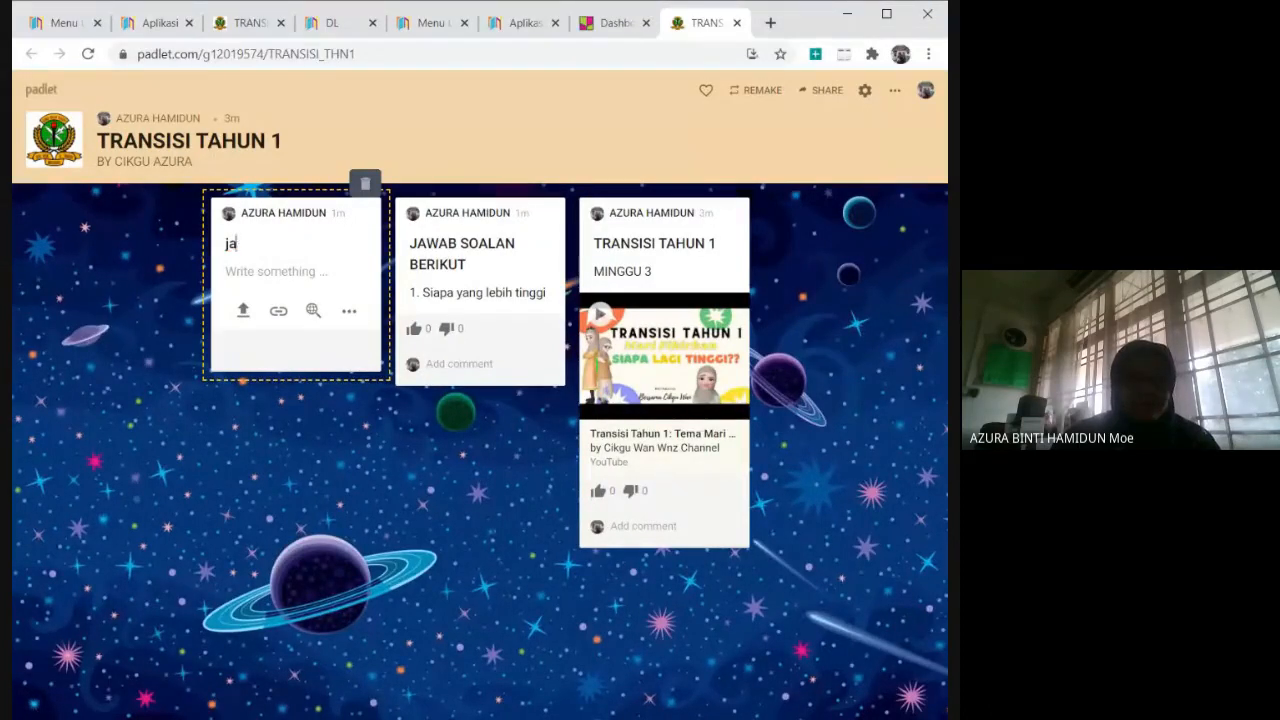
text(Jawab soalan )
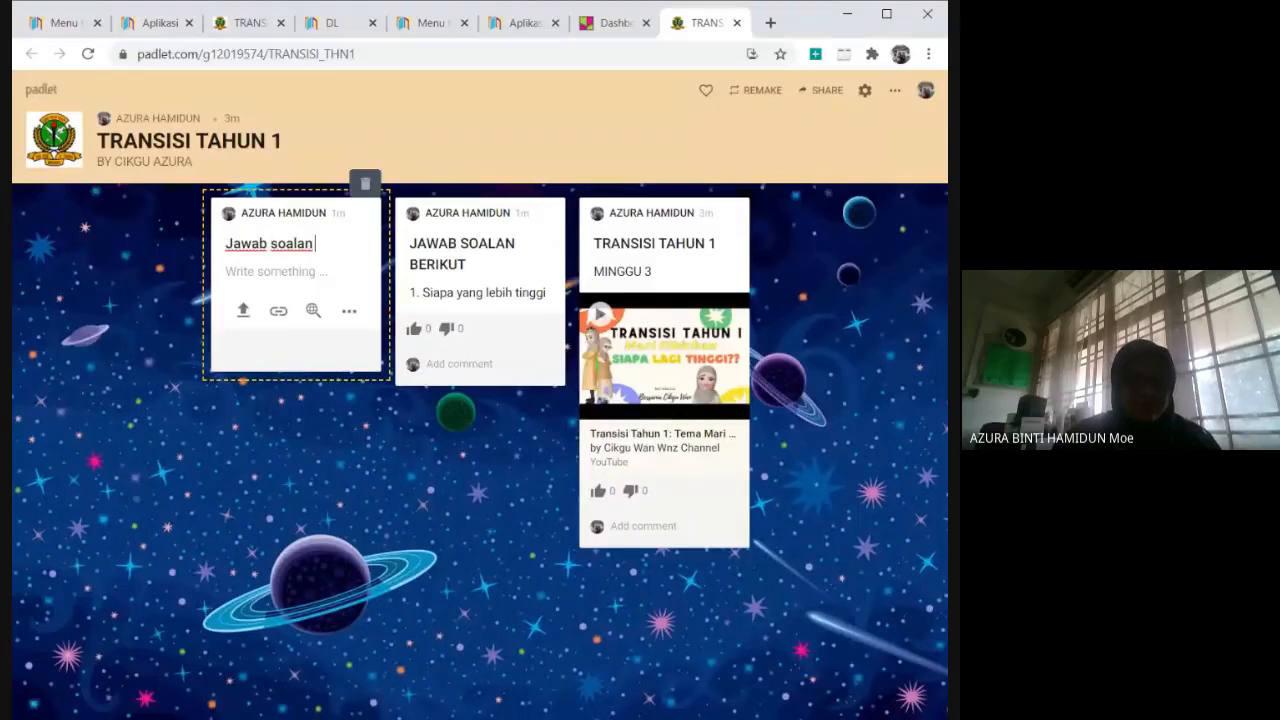
text(di bawah)
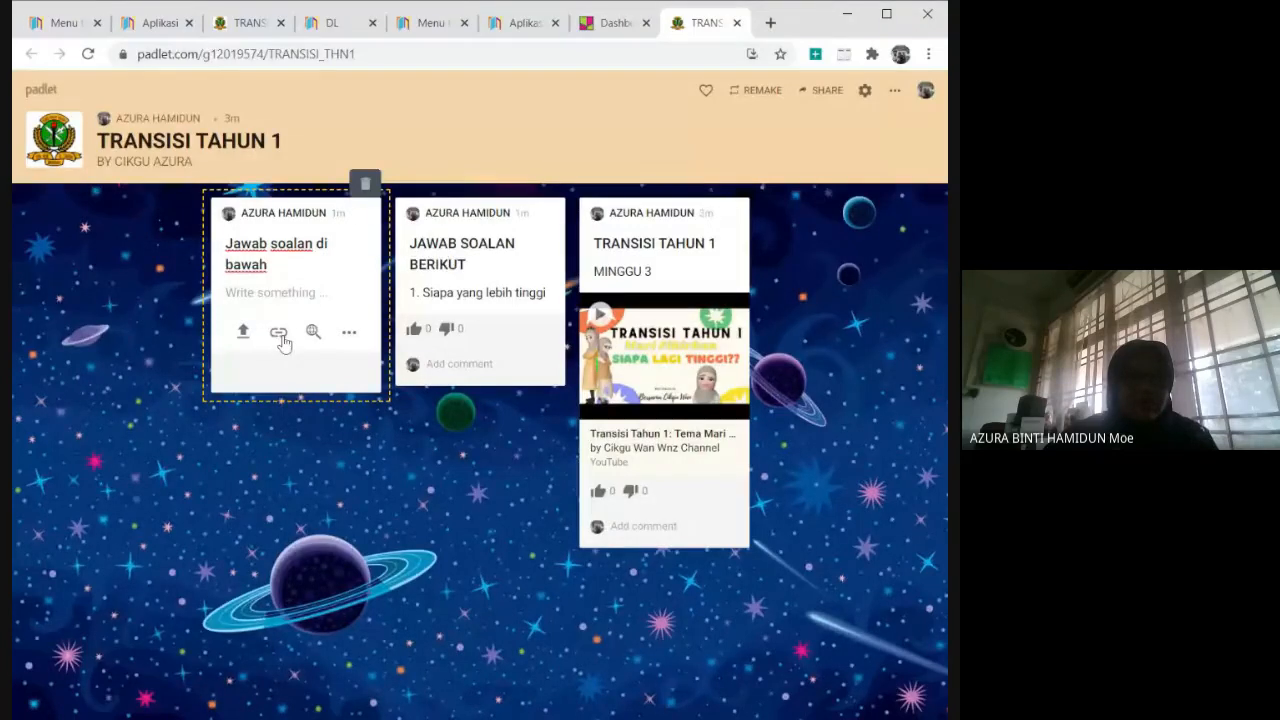
click(276, 334)
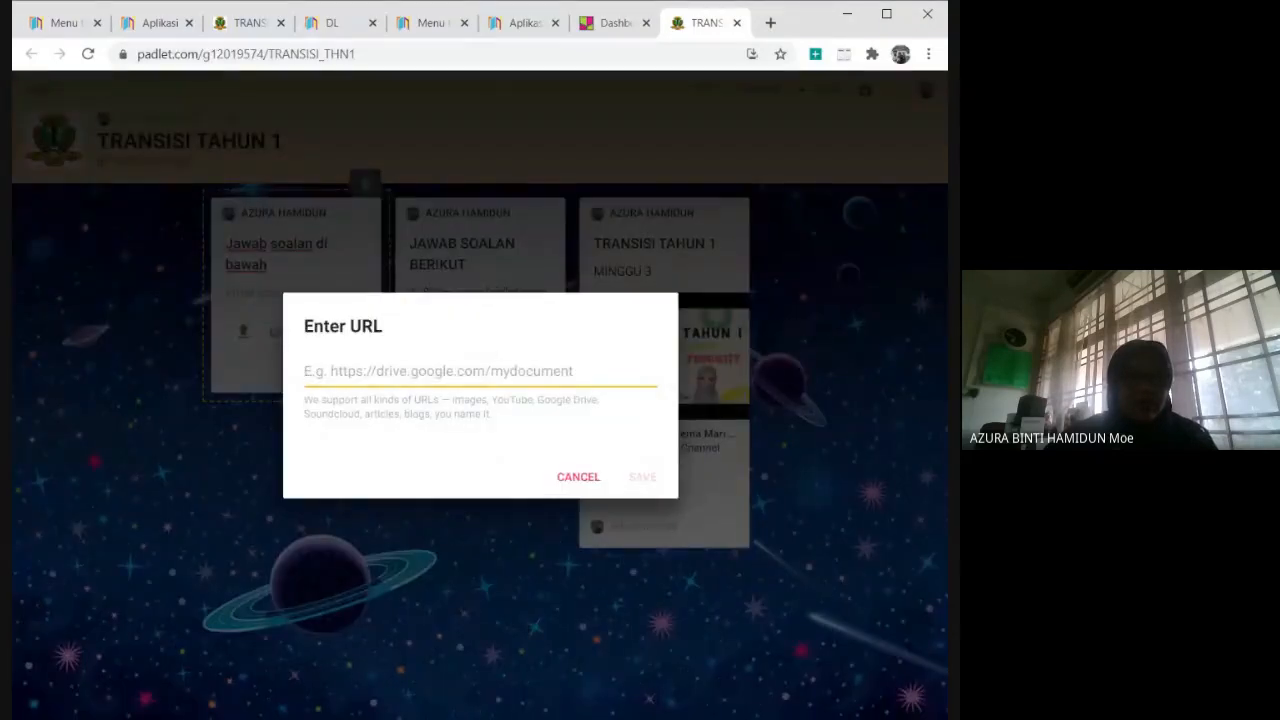
text(https://quizizz.com/join?gc=53677380)
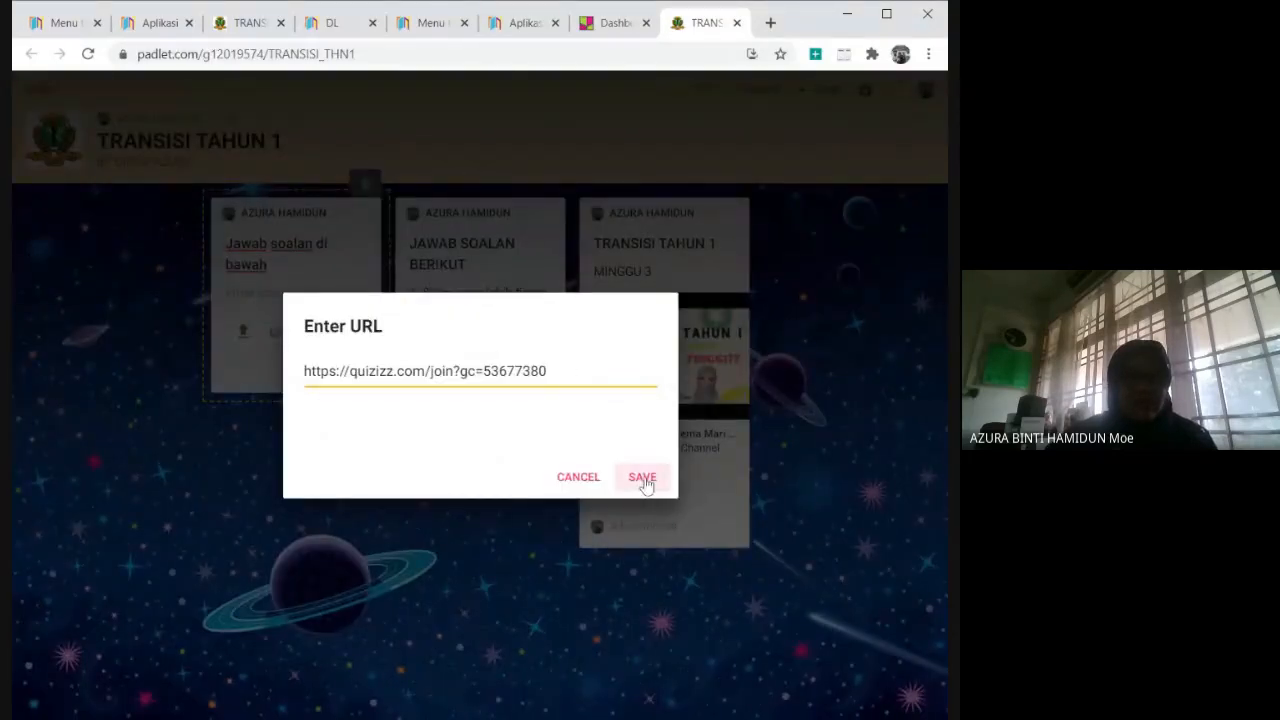
click(643, 478)
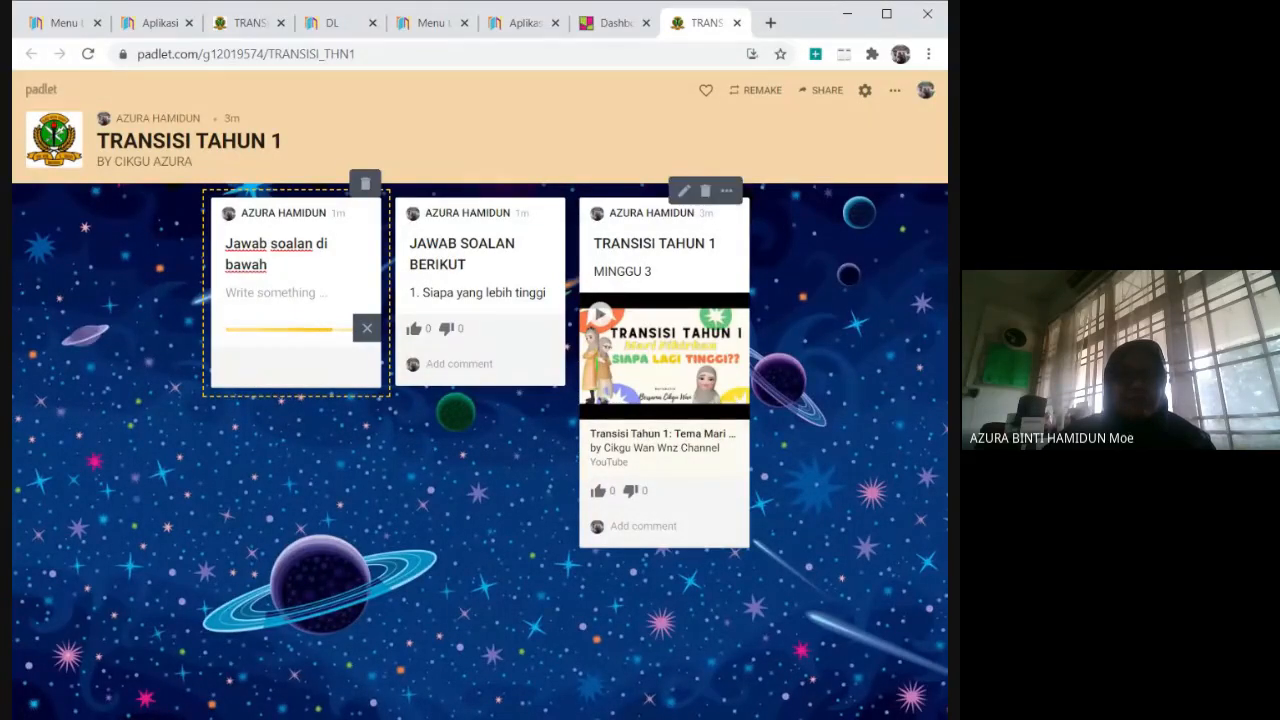
click(650, 526)
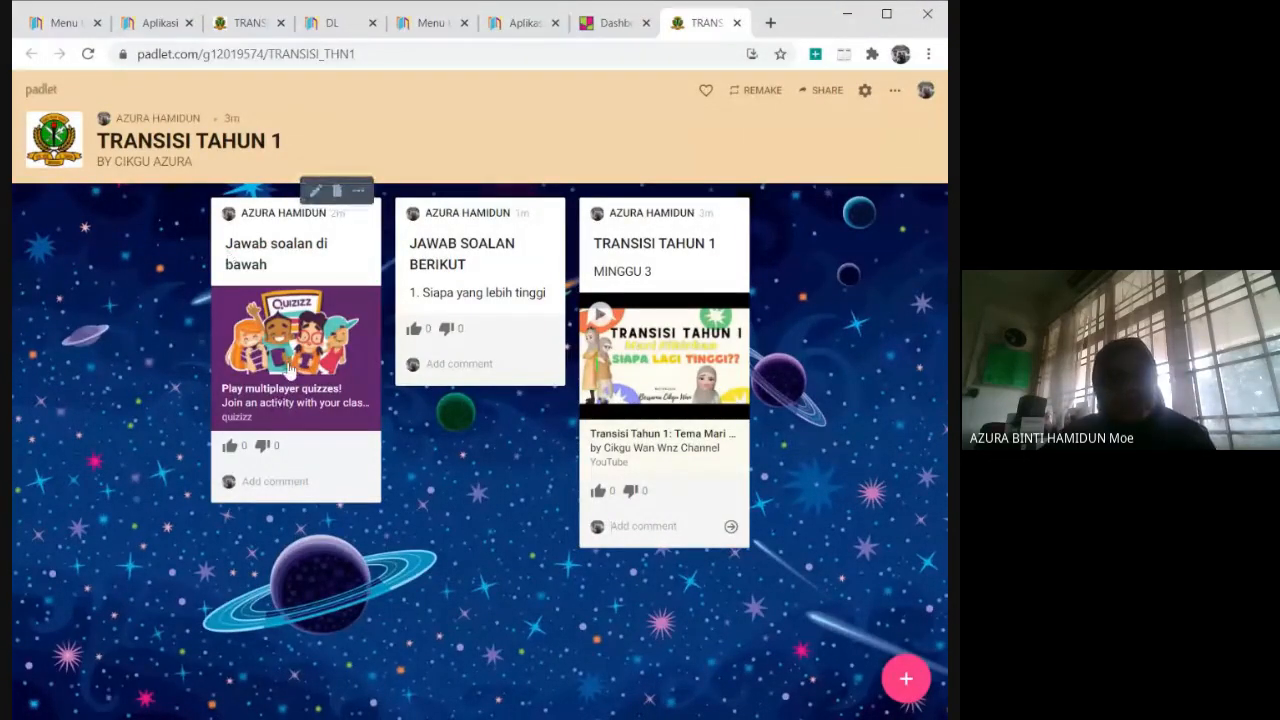
Open the Quizizz link from the "Jawab soalan di bawah" post and try to join the game with its prefilled code.
click(288, 368)
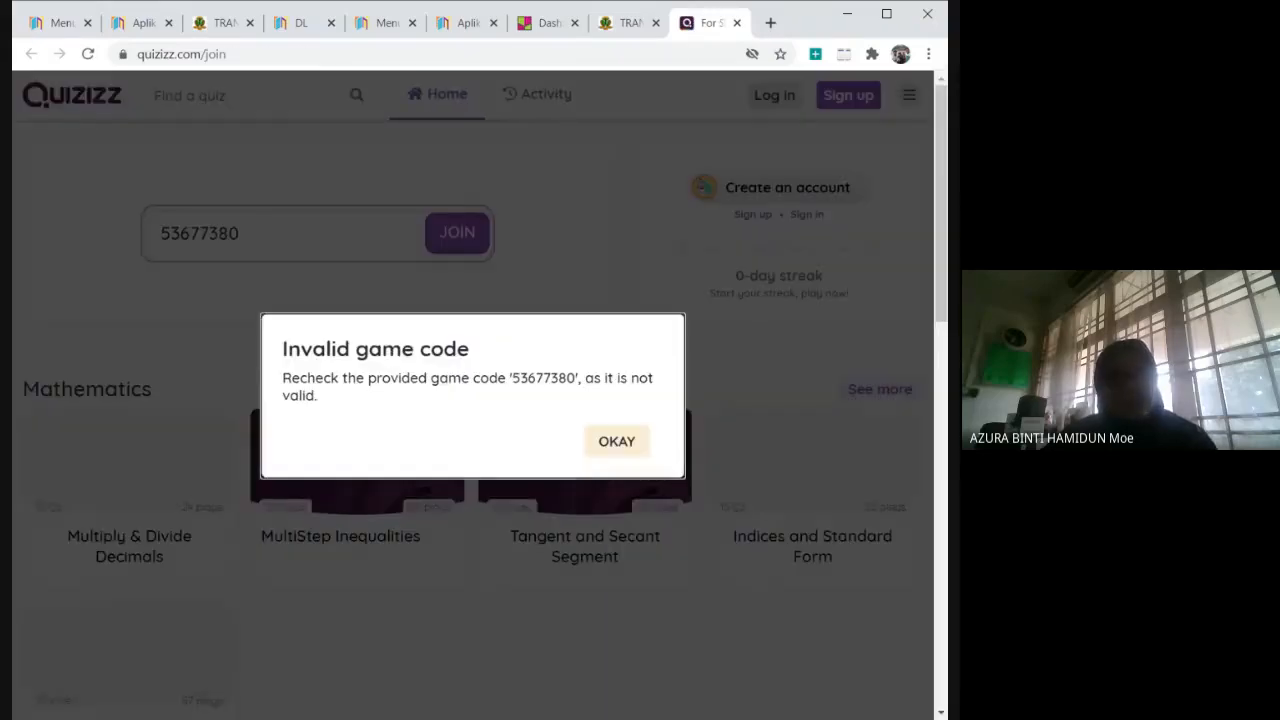
click(616, 448)
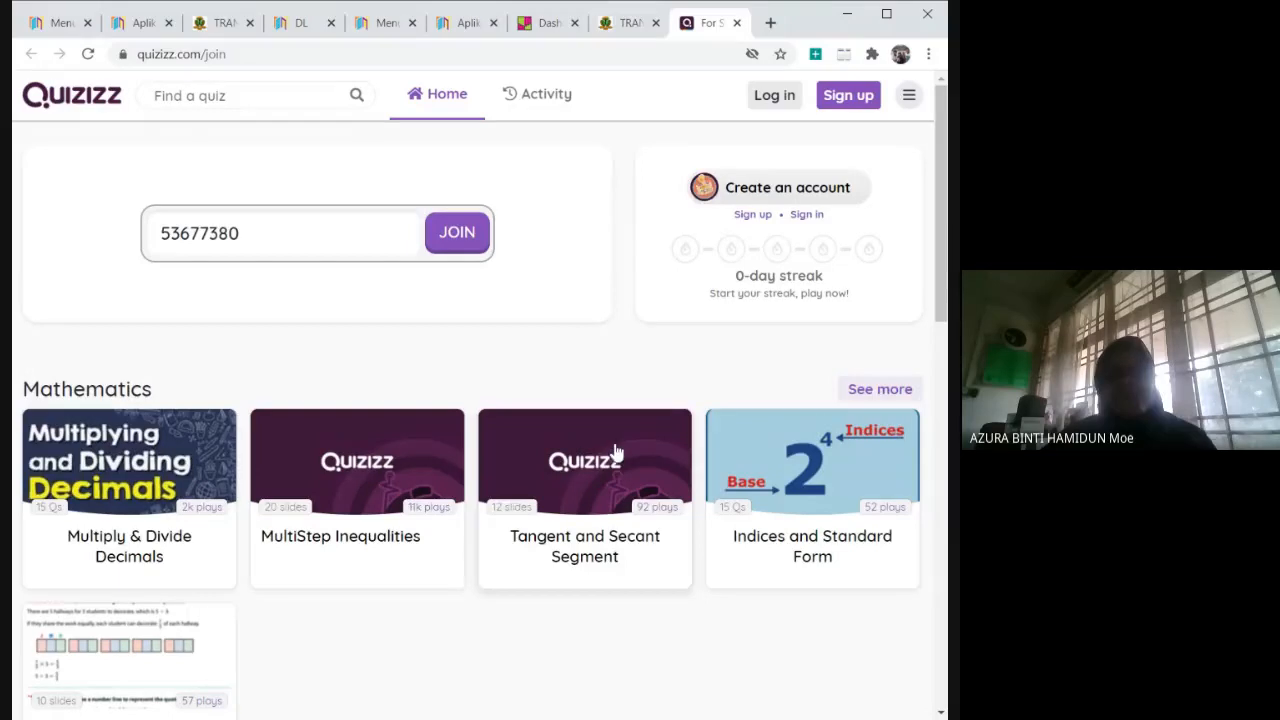
click(460, 247)
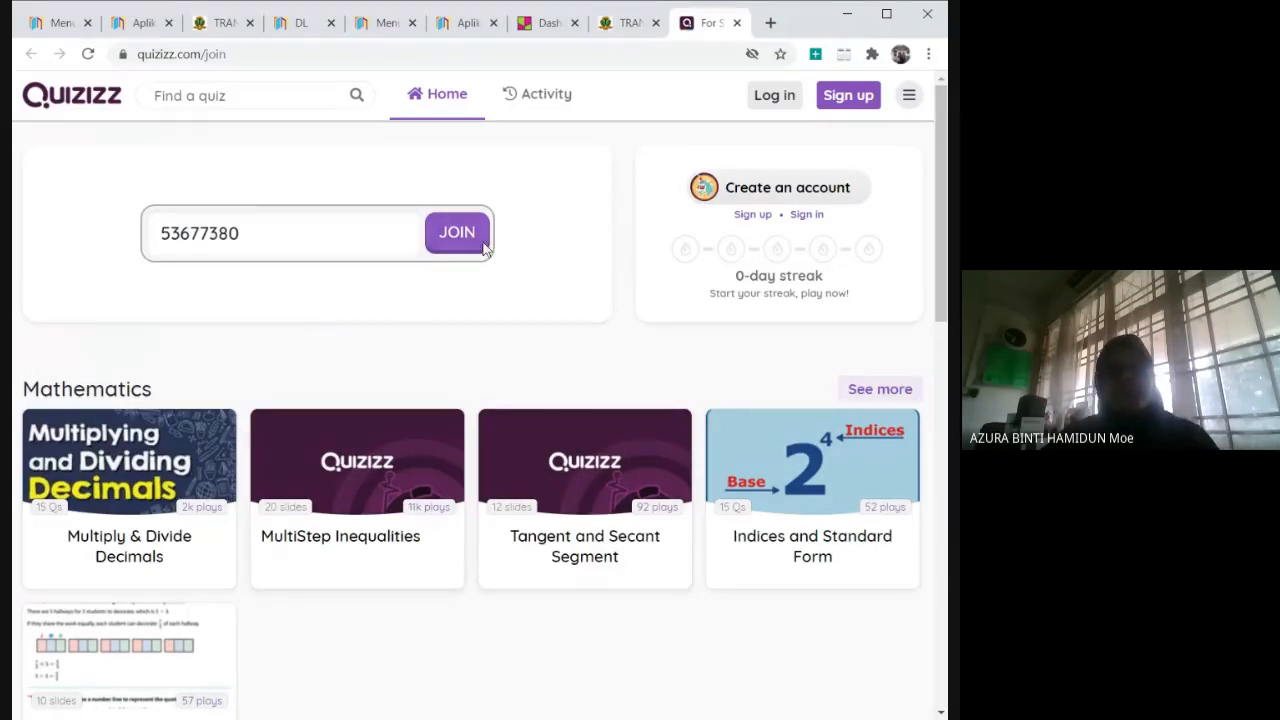
Leave the Quizizz page and reopen the "TRANSISI TAHUN 1" padlet from the Padlet dashboard.
click(737, 22)
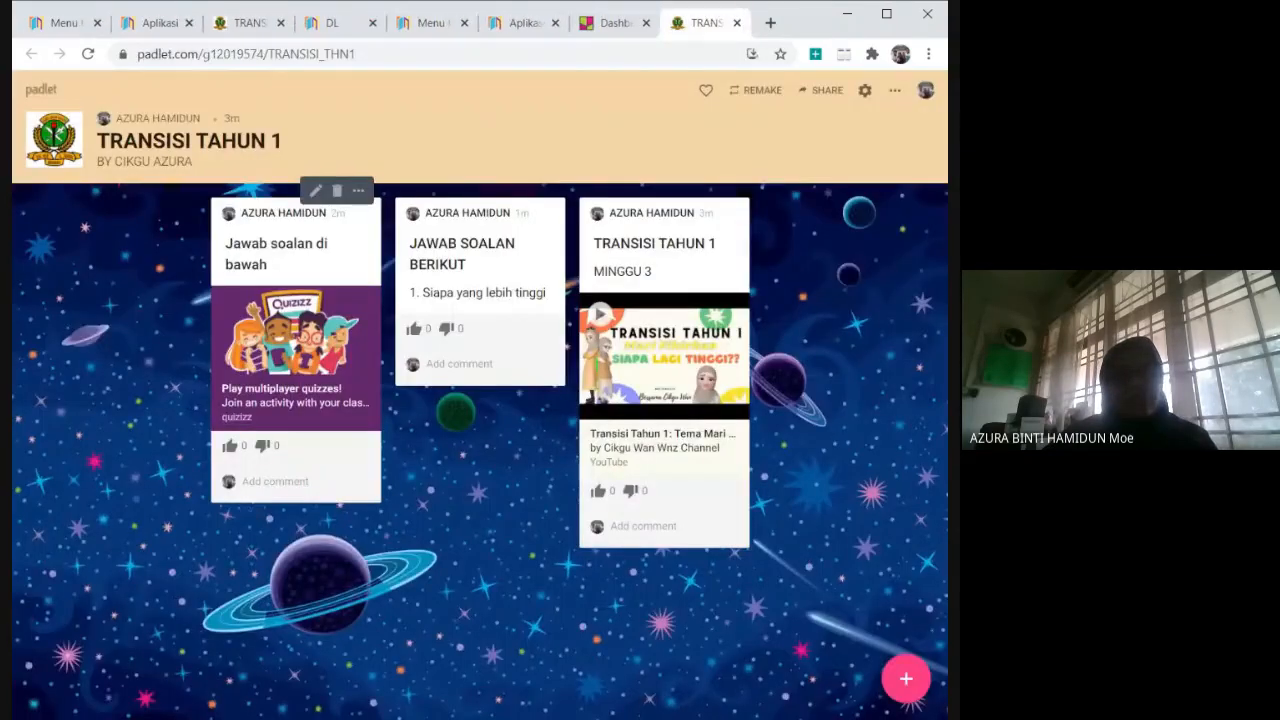
click(275, 482)
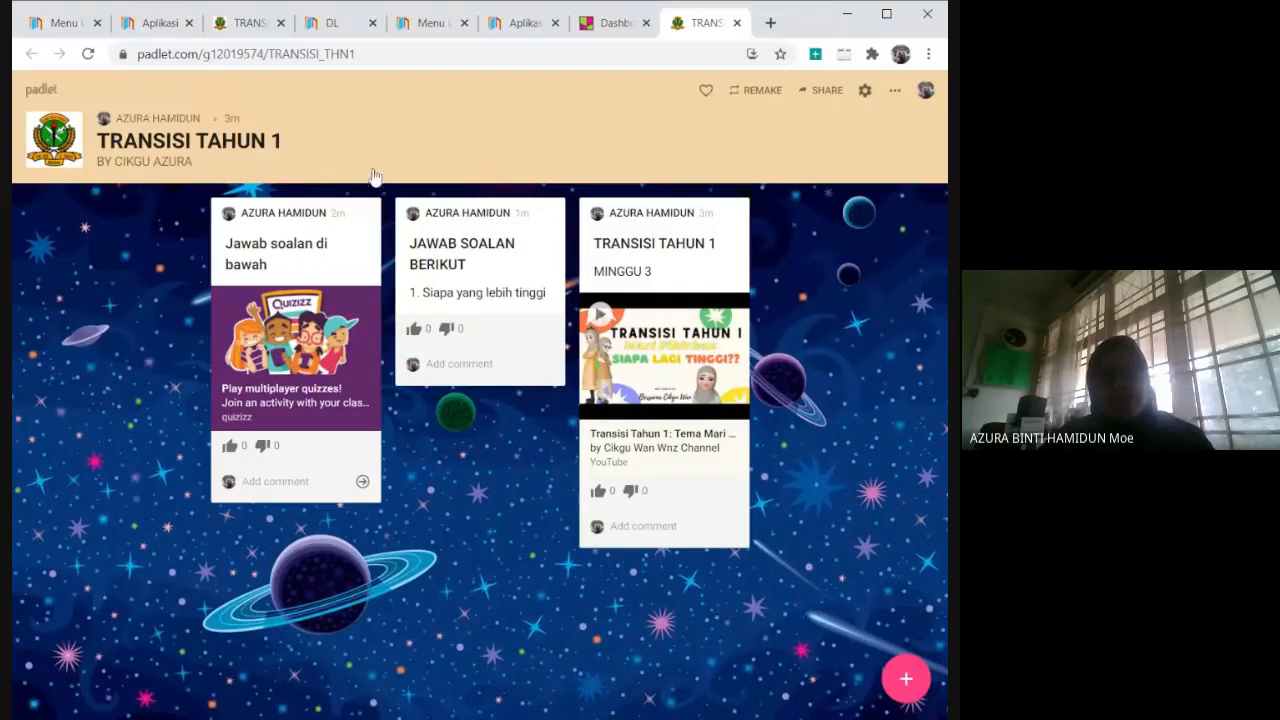
click(33, 90)
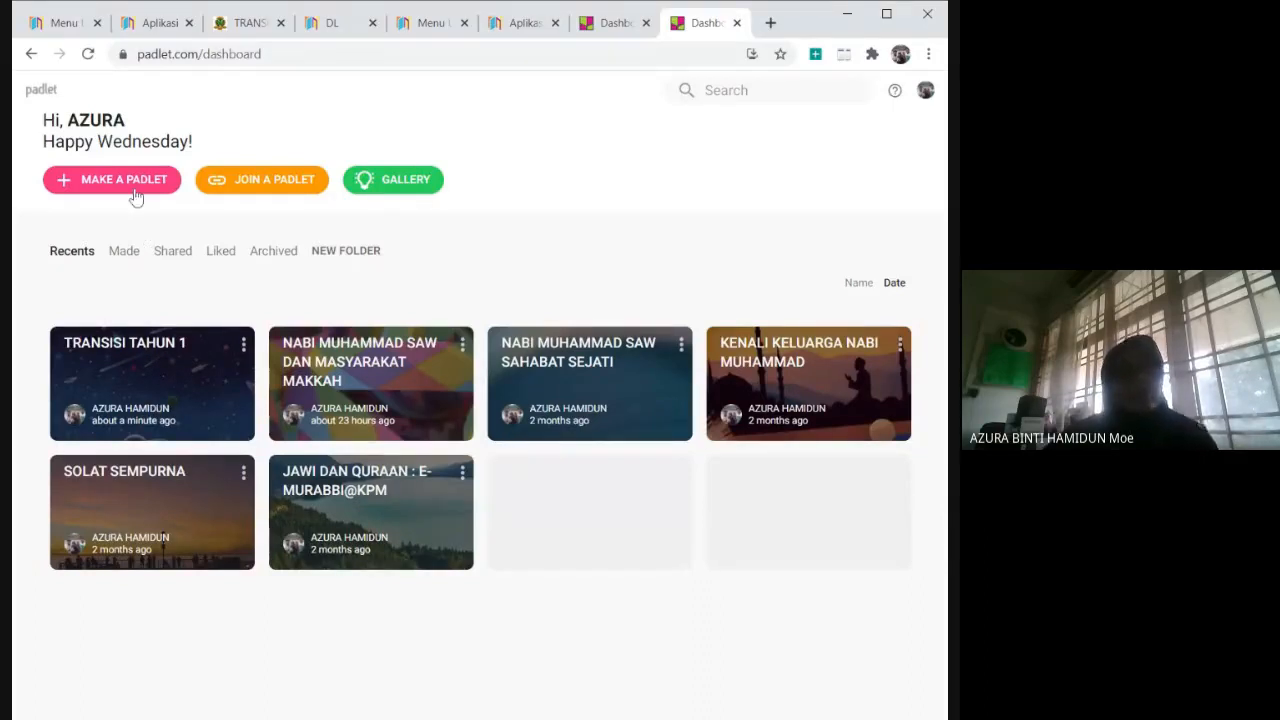
click(155, 398)
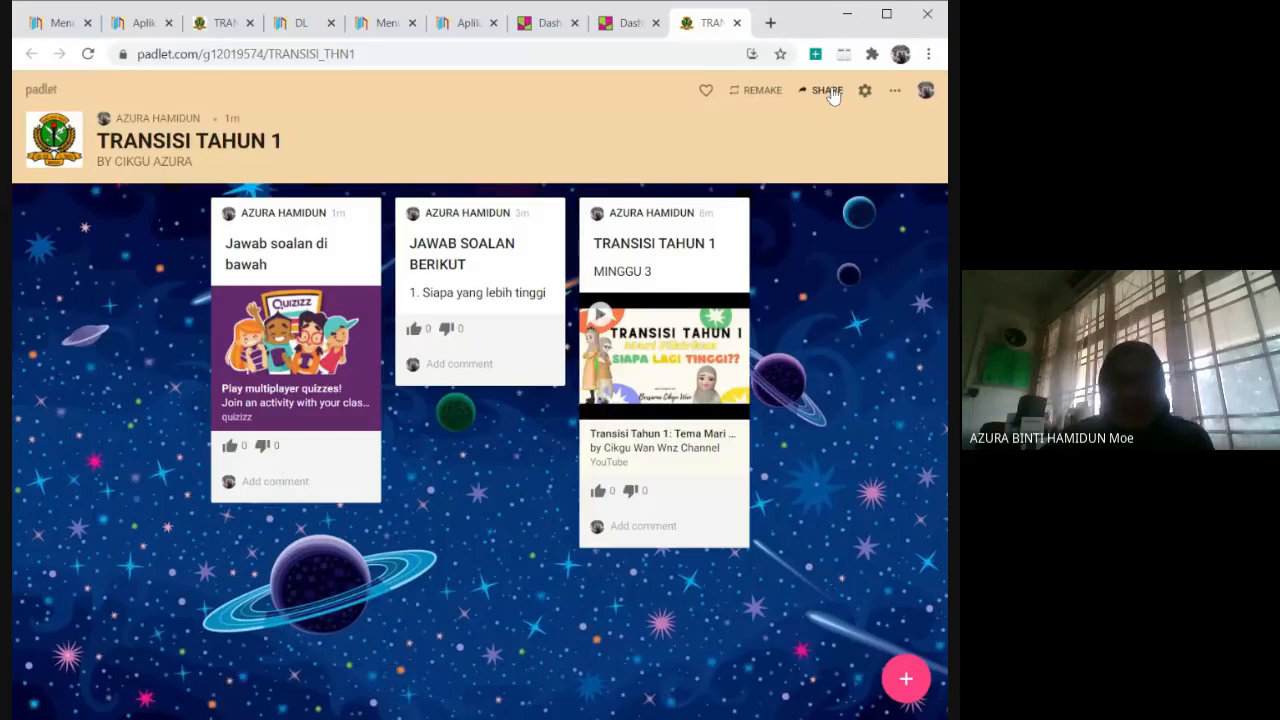
Change the padlet's privacy to Public in its sharing settings and save the change.
click(891, 20)
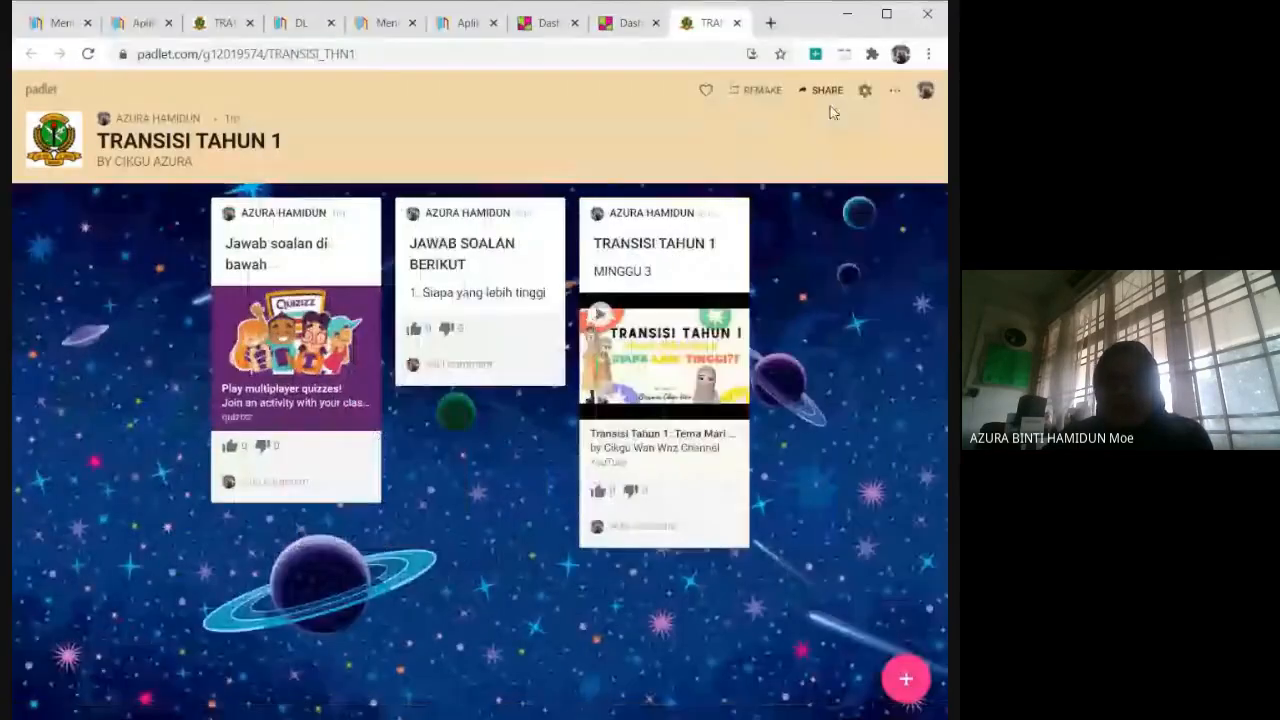
click(828, 92)
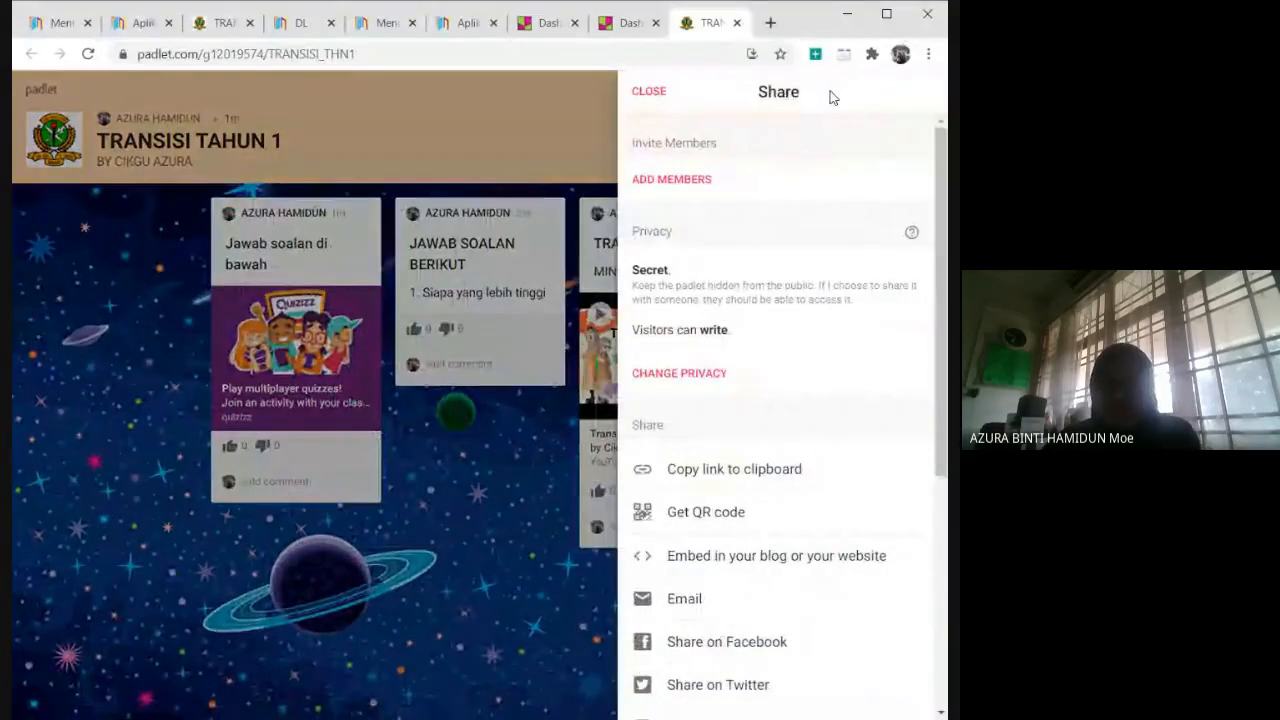
scroll(921, 349, down, 1)
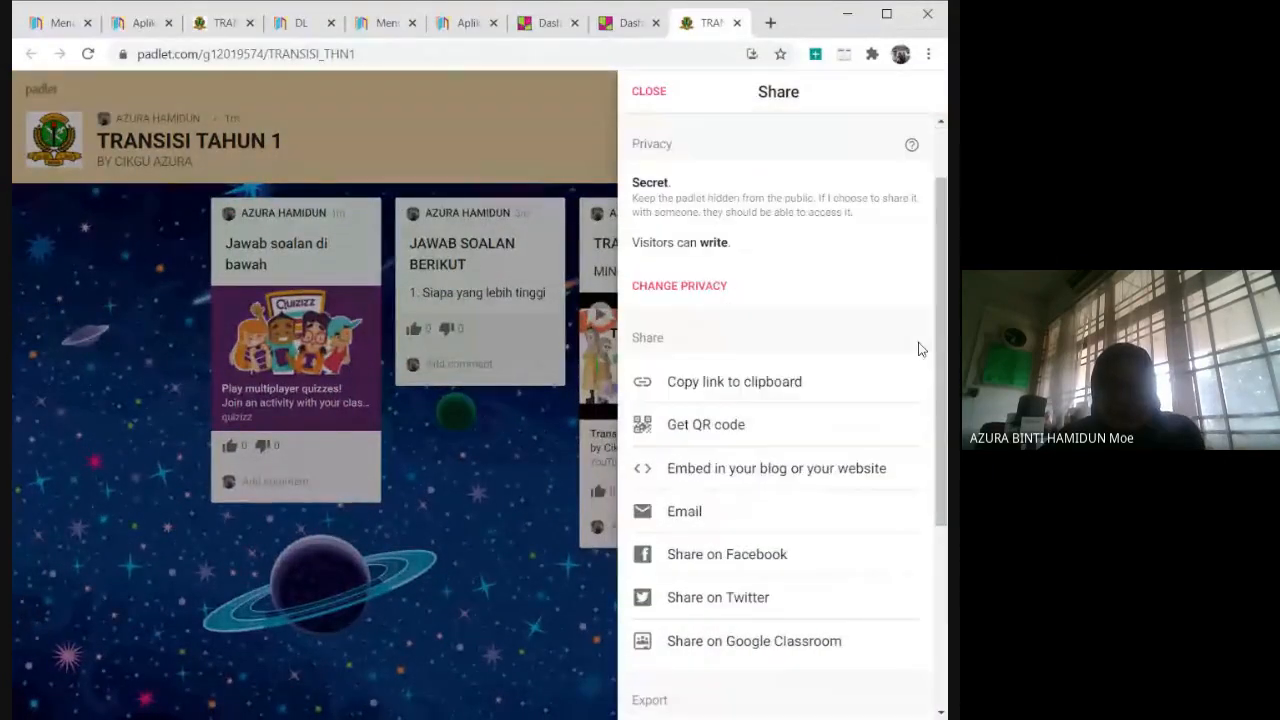
scroll(921, 349, up, 1)
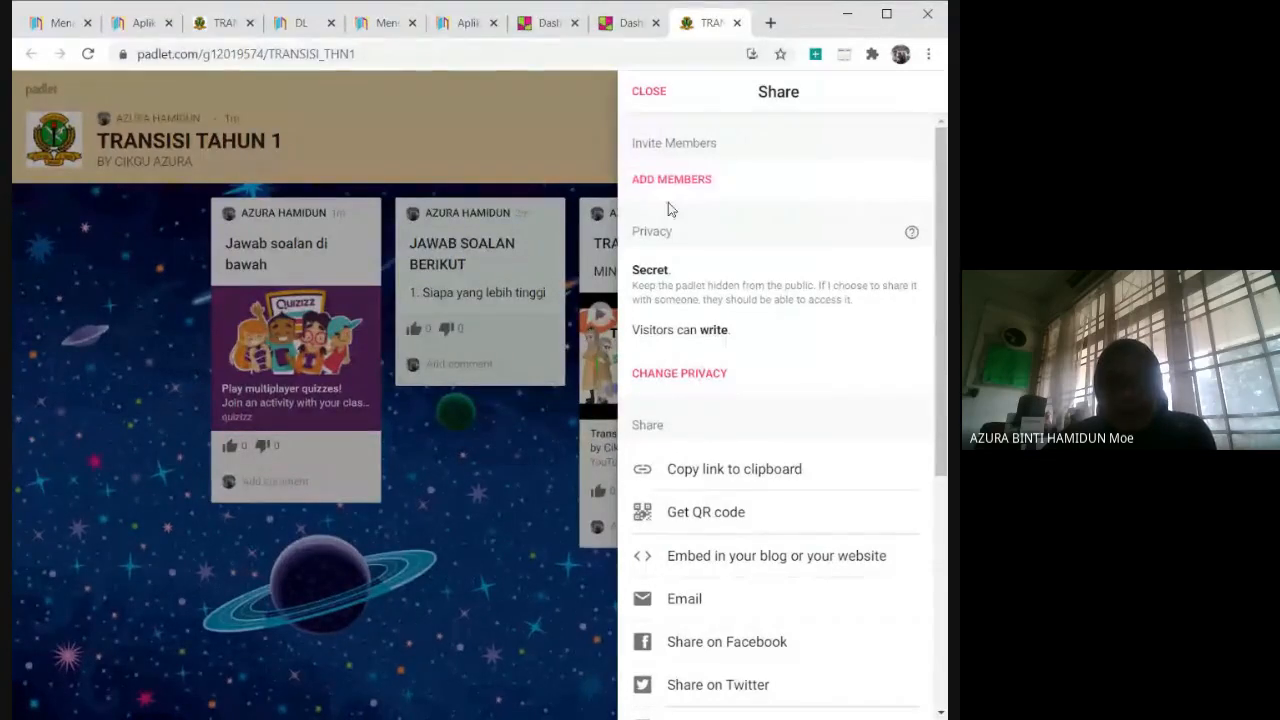
click(690, 376)
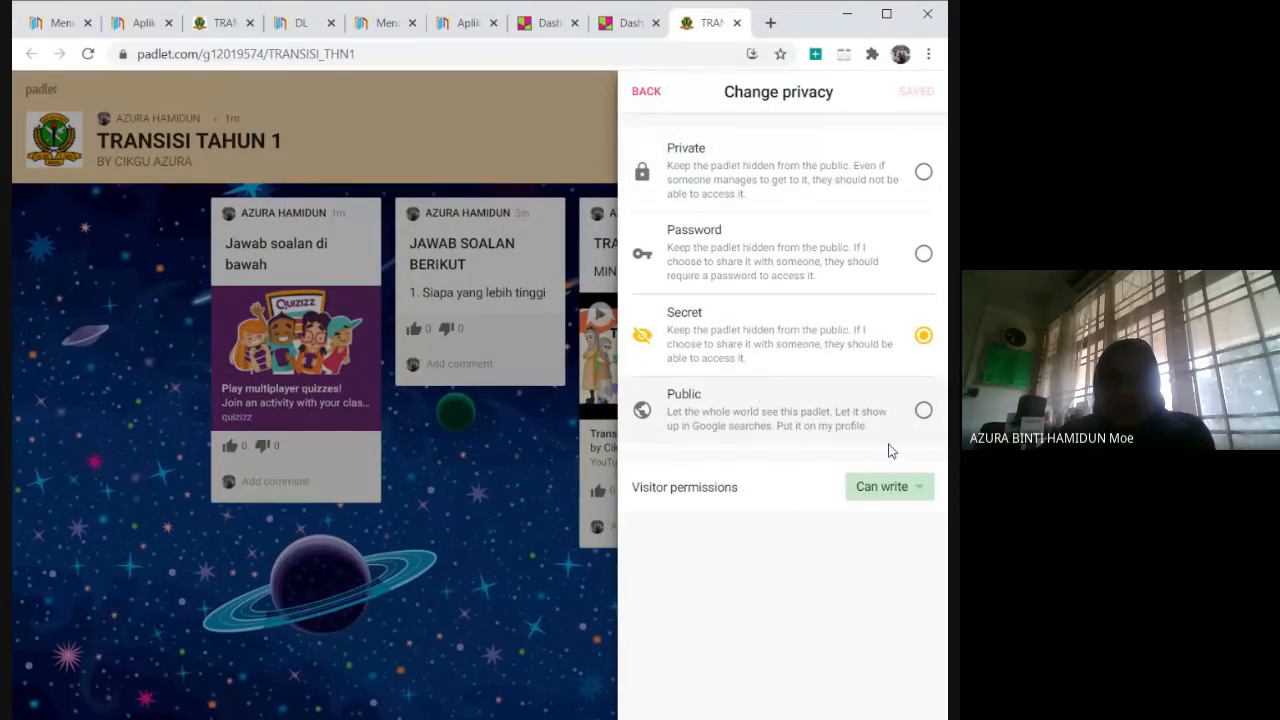
click(922, 410)
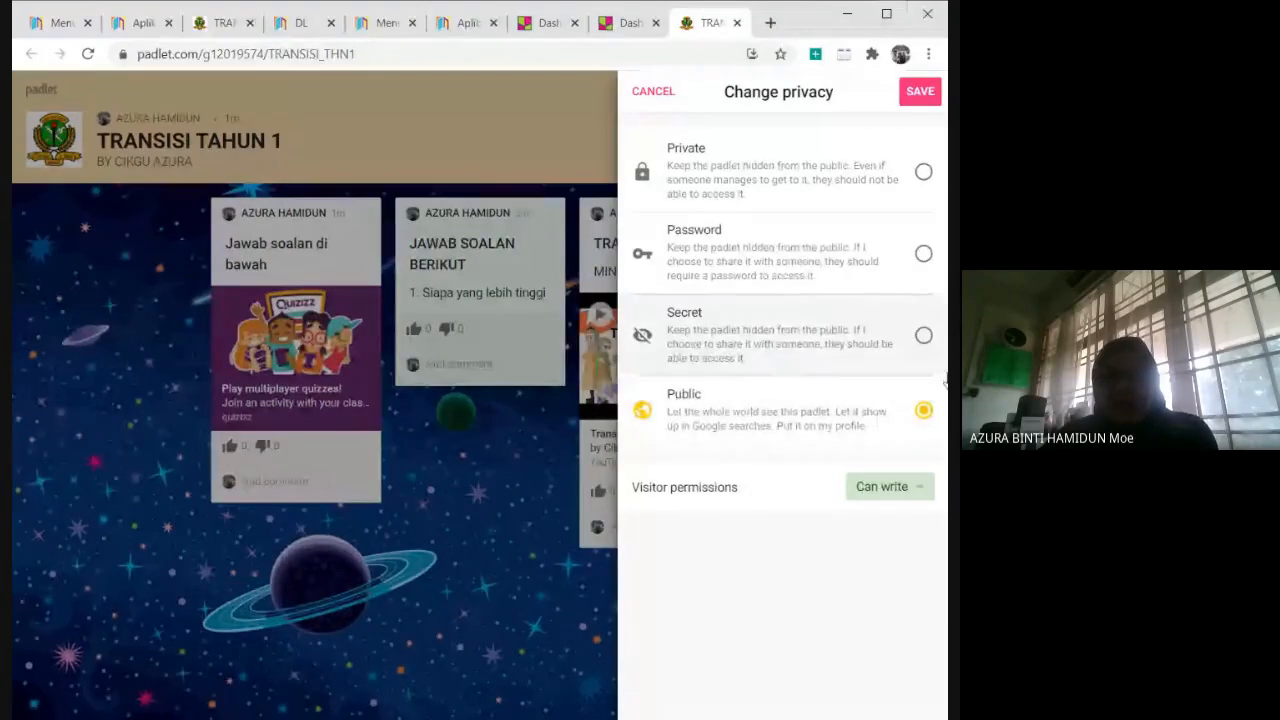
click(930, 96)
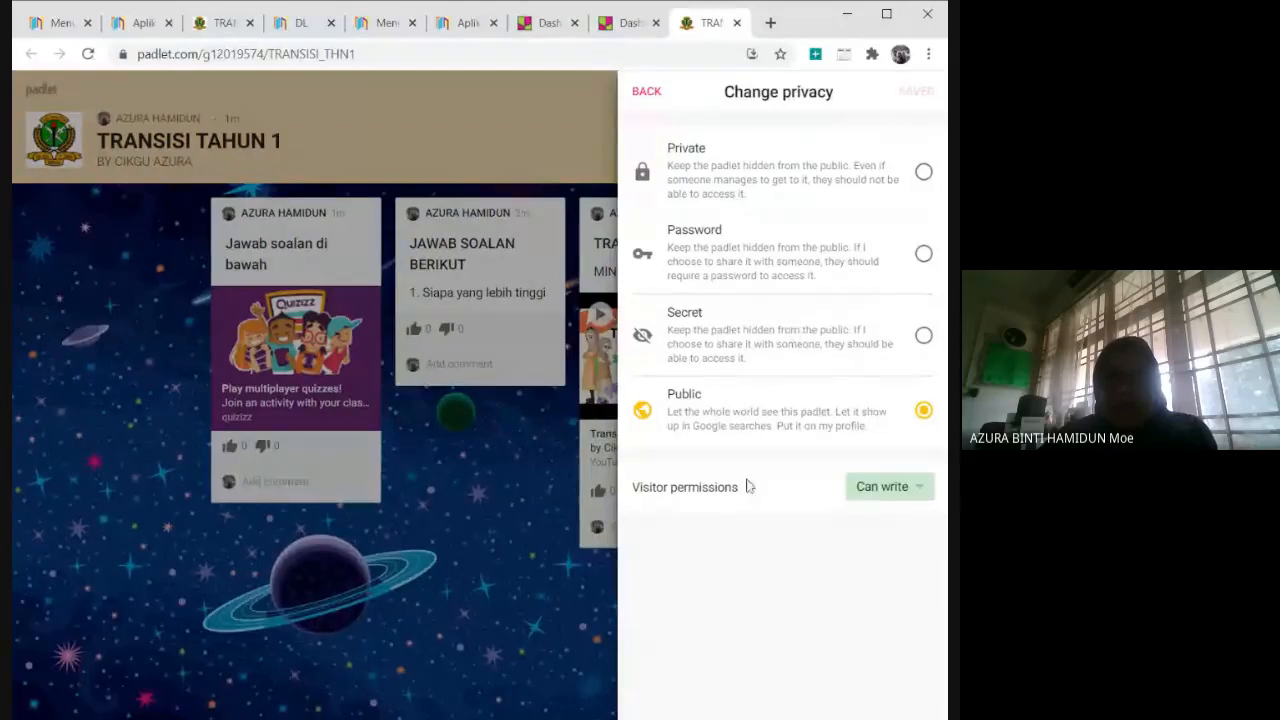
Examine the visitor permission choices for the padlet and return to the sharing options.
click(926, 493)
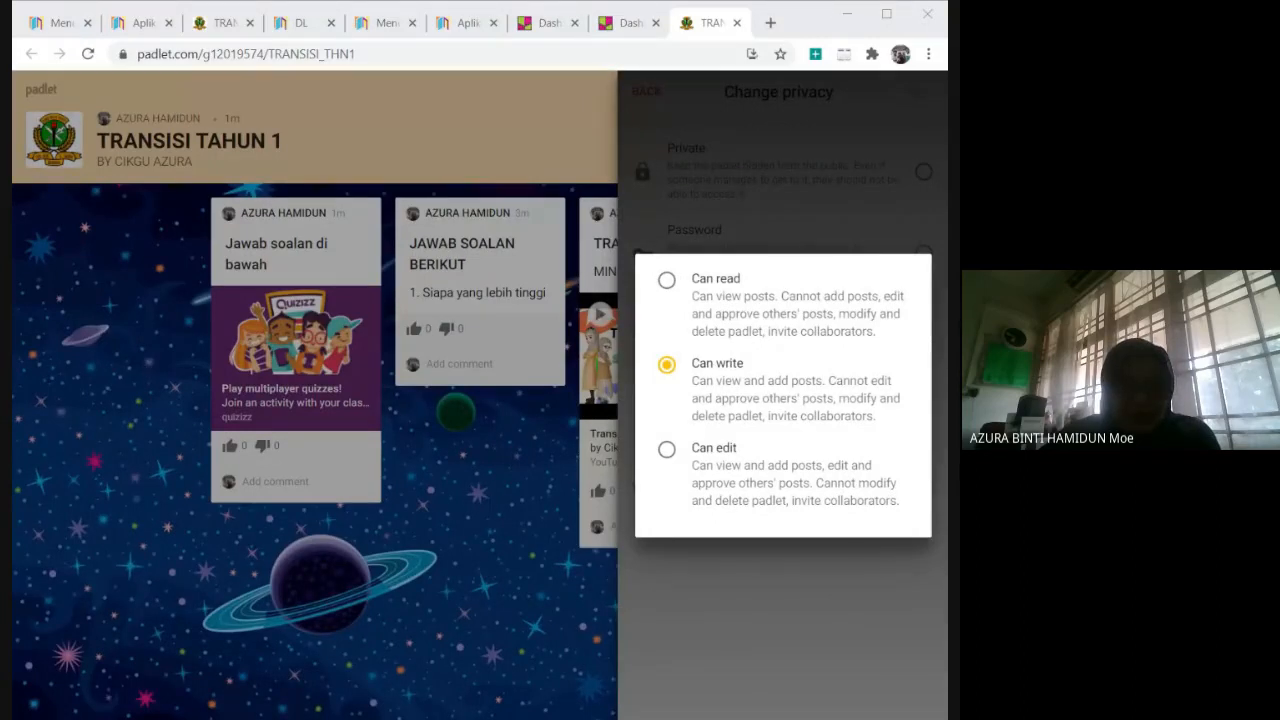
click(763, 607)
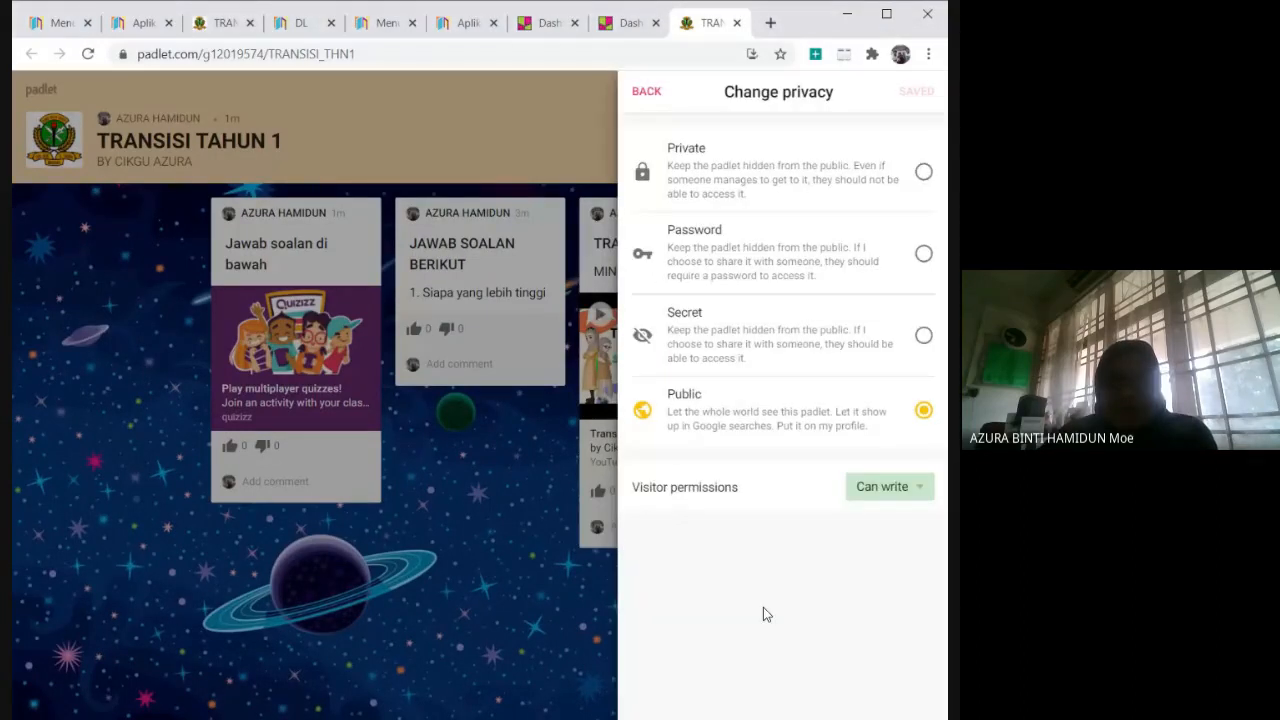
click(647, 92)
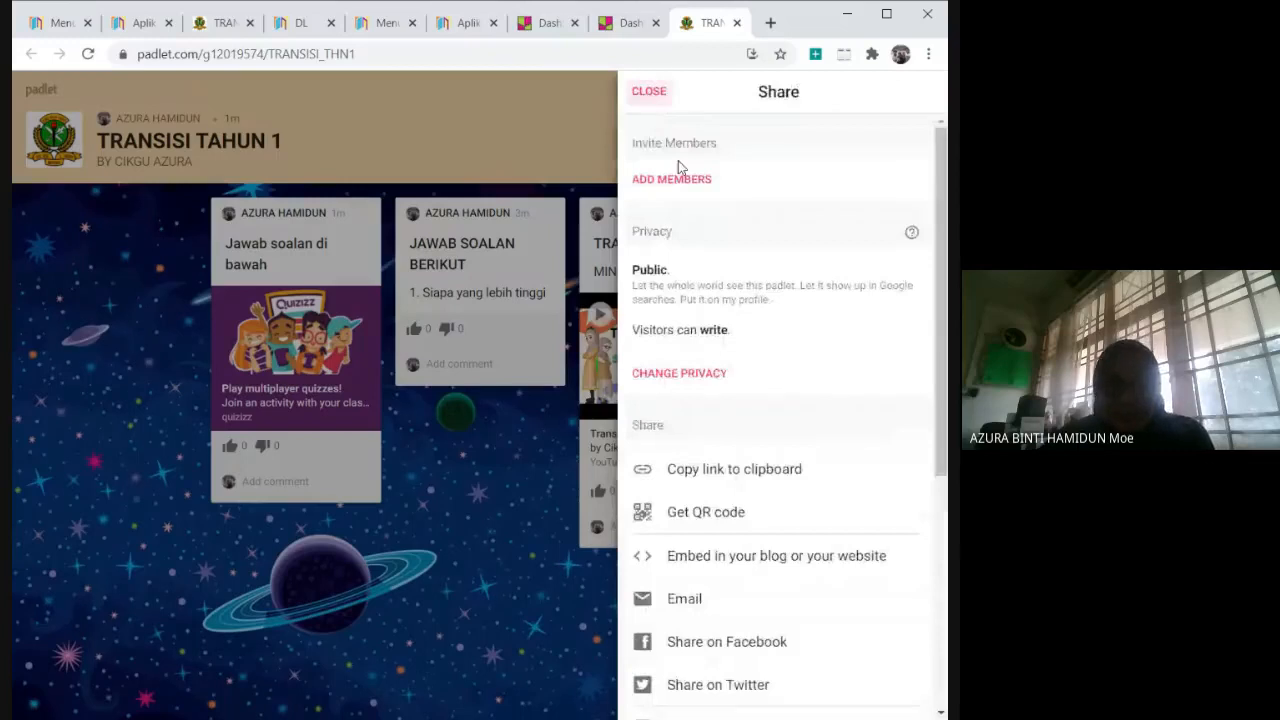
Copy the padlet's link to the clipboard and view its QR code.
scroll(897, 482, down, 3)
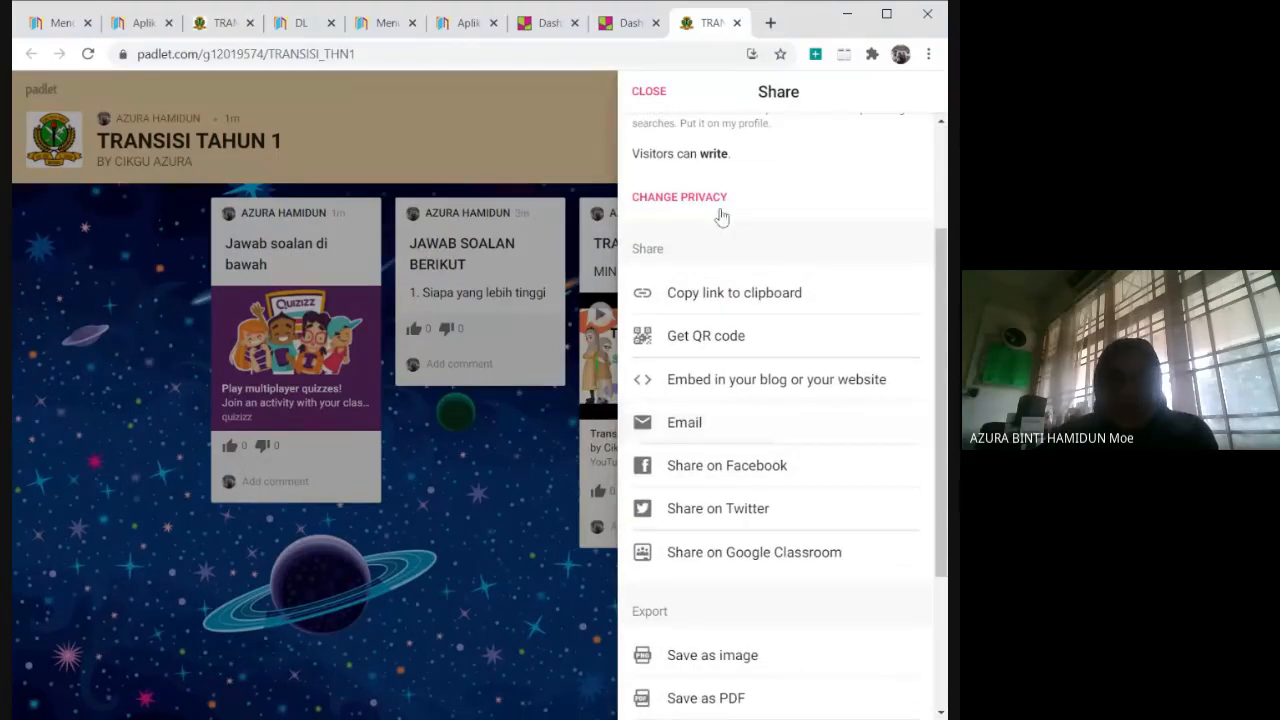
click(768, 300)
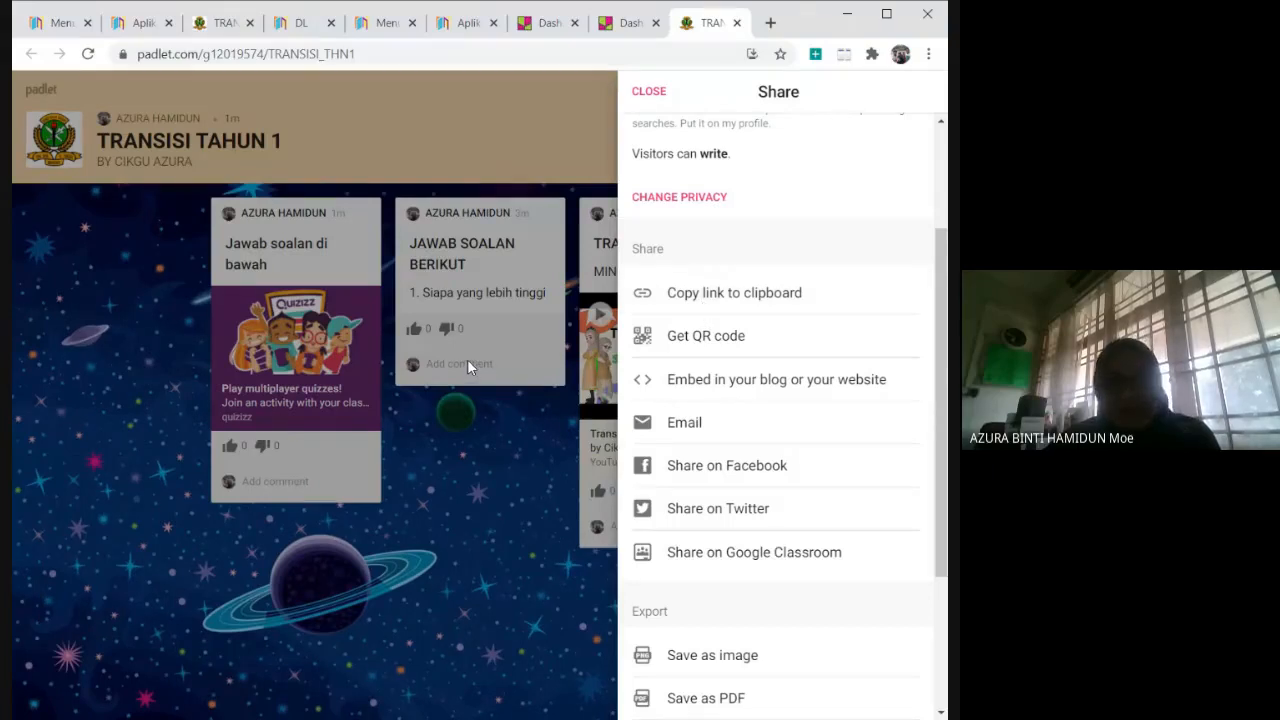
click(727, 338)
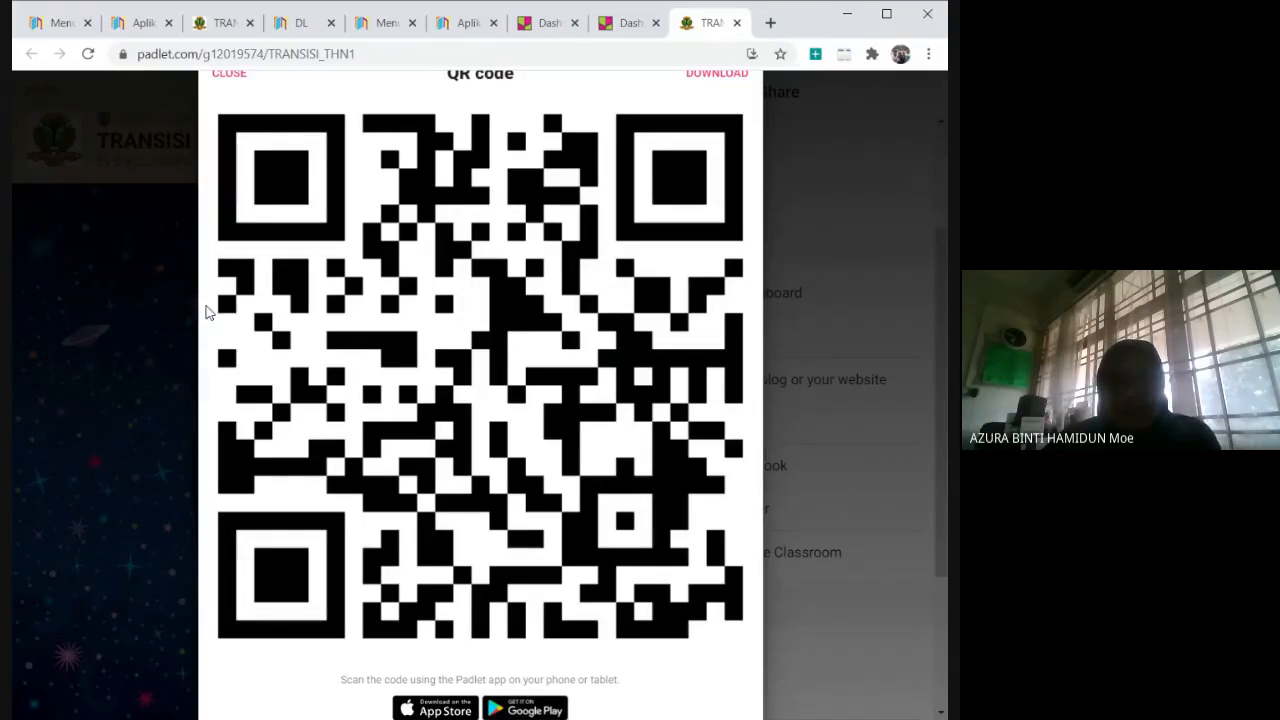
click(243, 79)
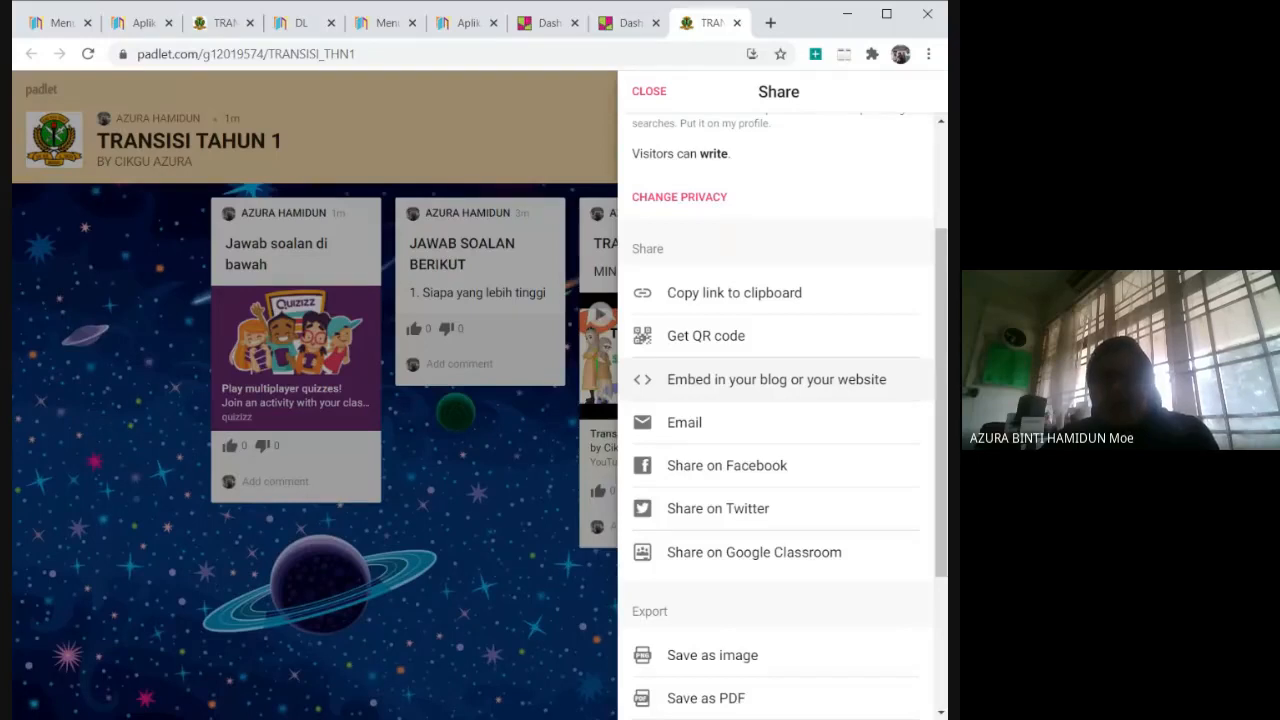
Copy the full embed code of the padlet for use on a blog or website.
click(851, 389)
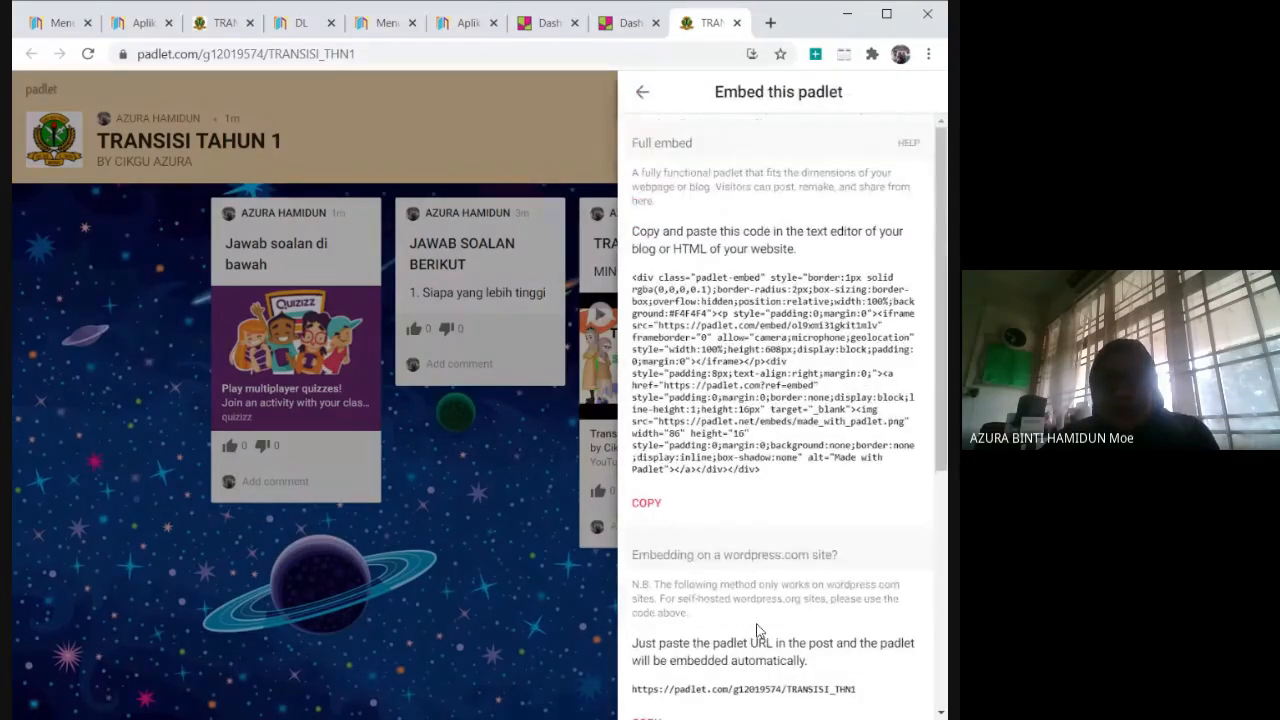
click(648, 504)
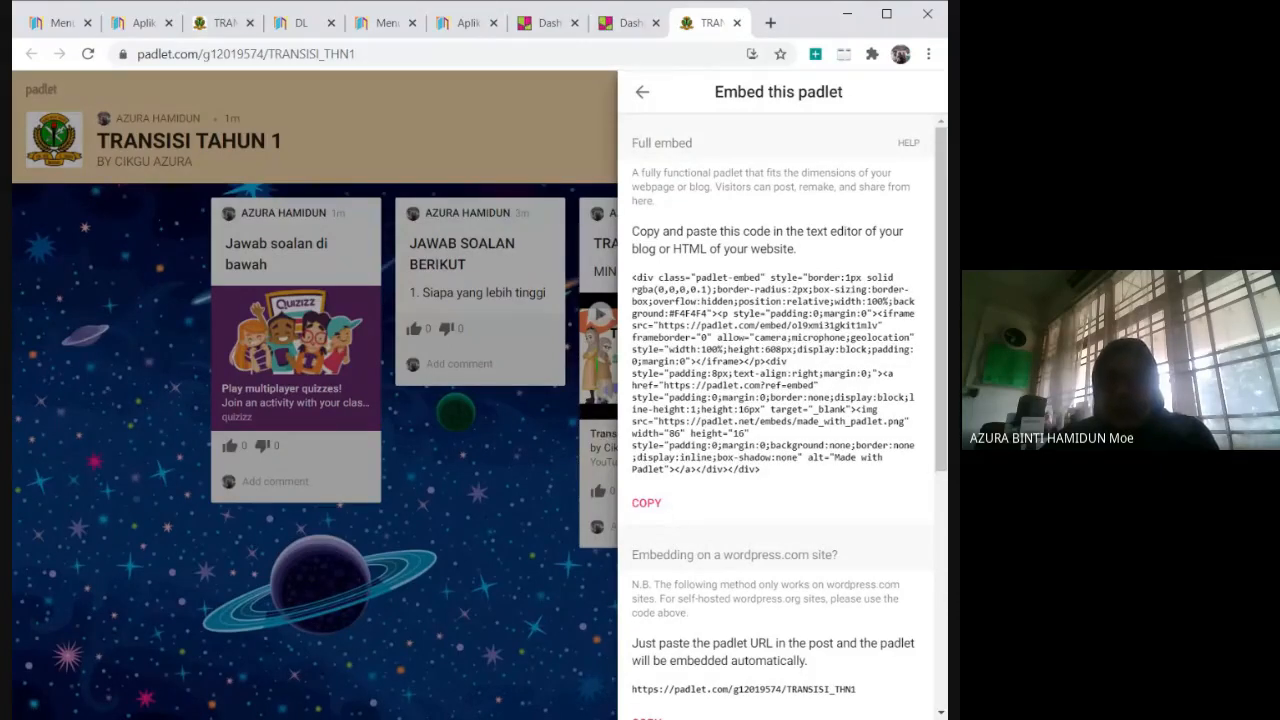
click(648, 98)
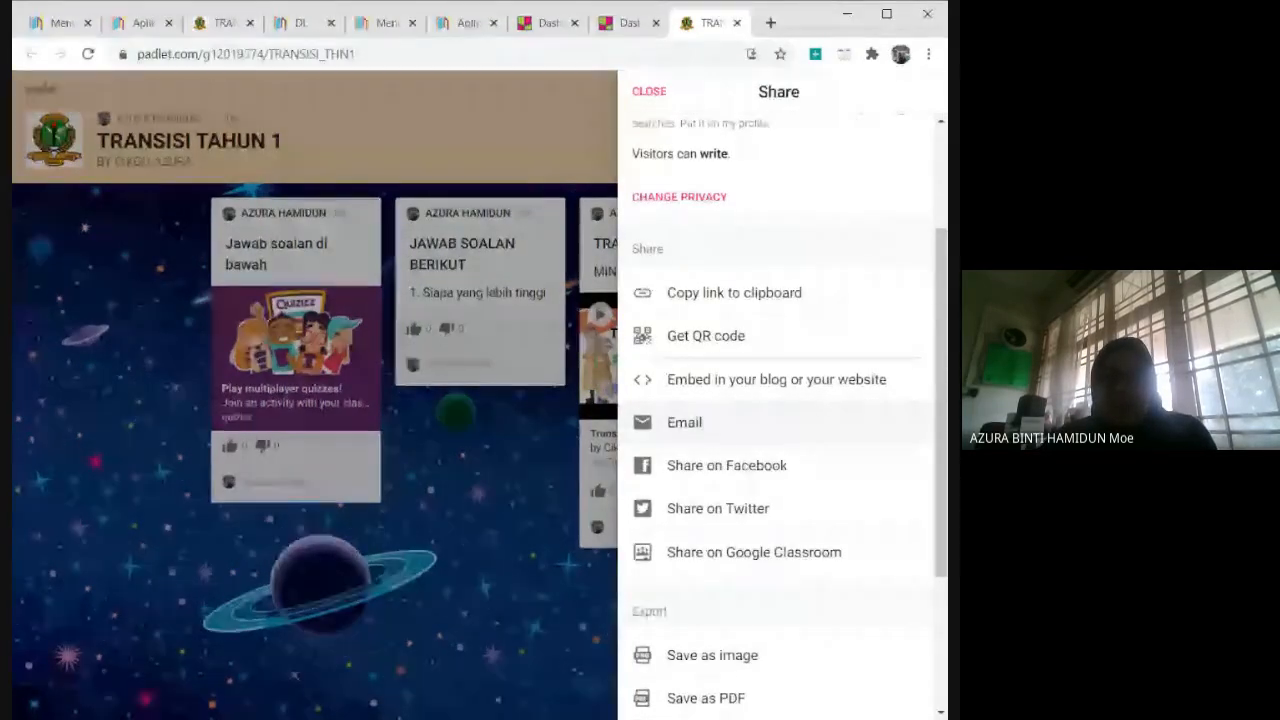
Share the padlet to the 1 GEMILANG class on Google Classroom with the text "pelajar diminta menyiapkan tugasan di bawah" and open the class.
double_click(695, 428)
click(755, 440)
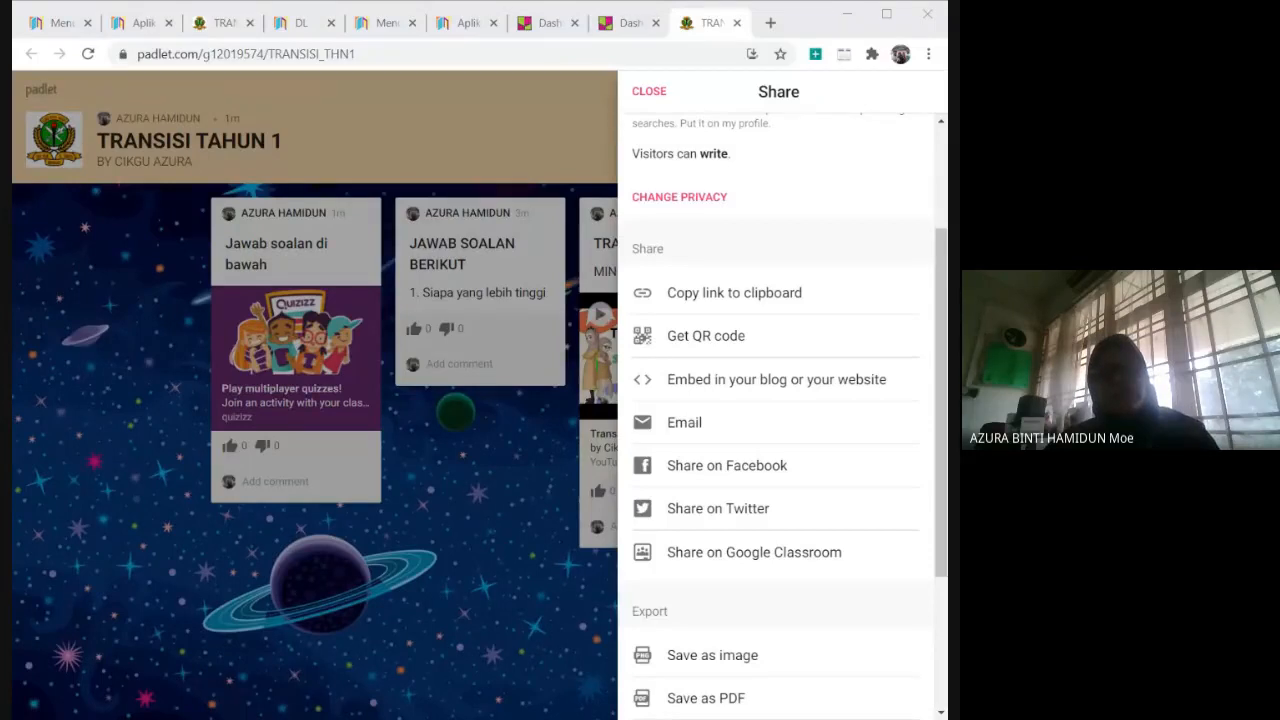
click(313, 246)
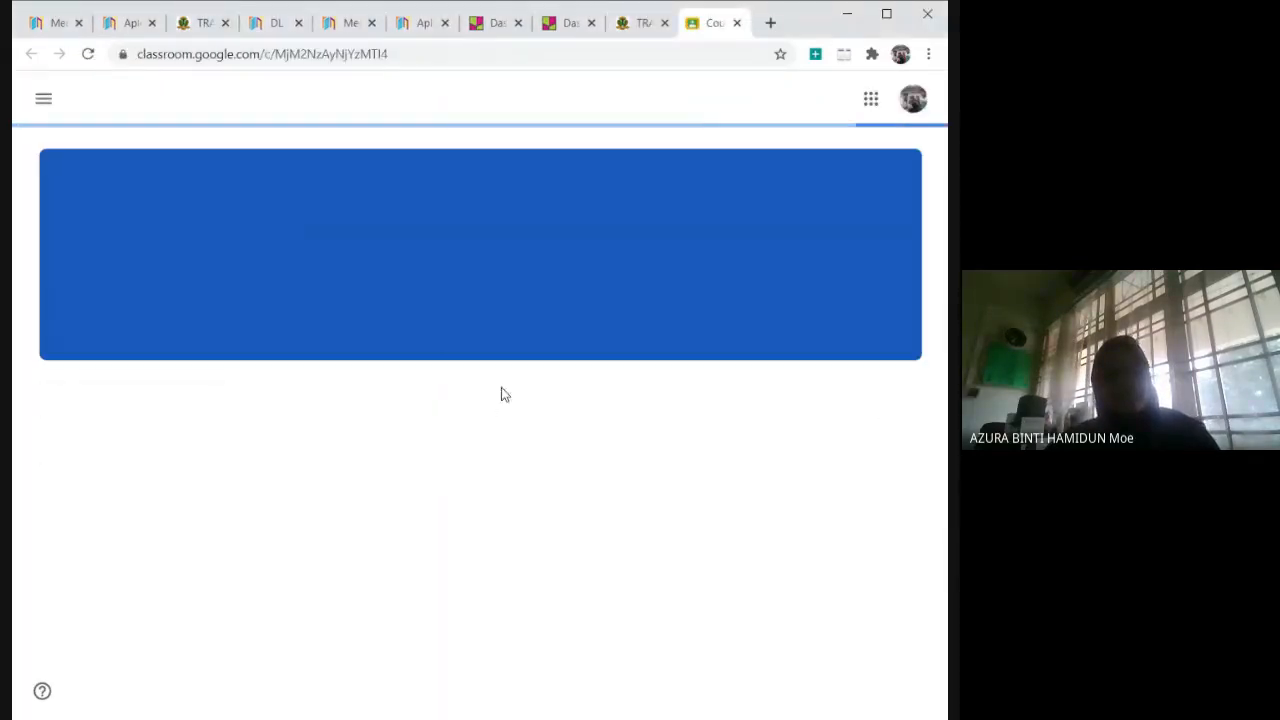
Check the 1 GEMILANG class's classwork and stream for the shared post and open its "TRANSISI TAHUN 1" padlet link.
scroll(725, 455, down, 3)
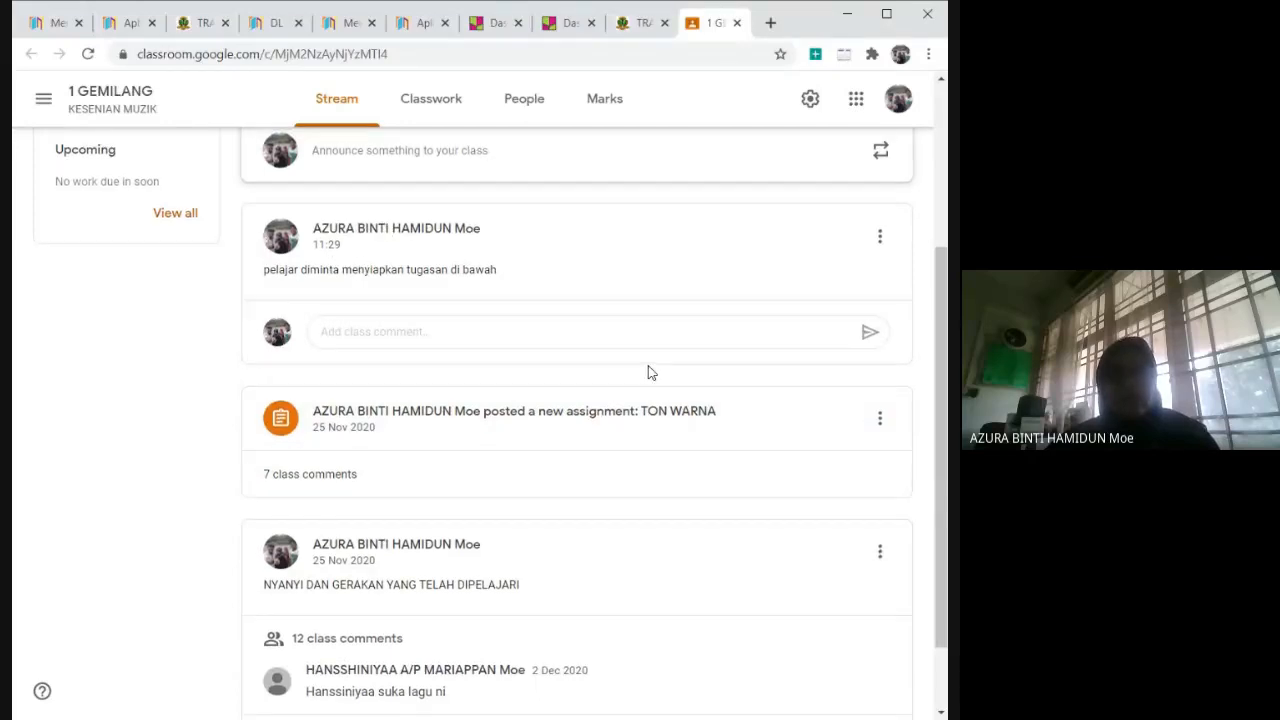
scroll(560, 250, up, 3)
click(431, 100)
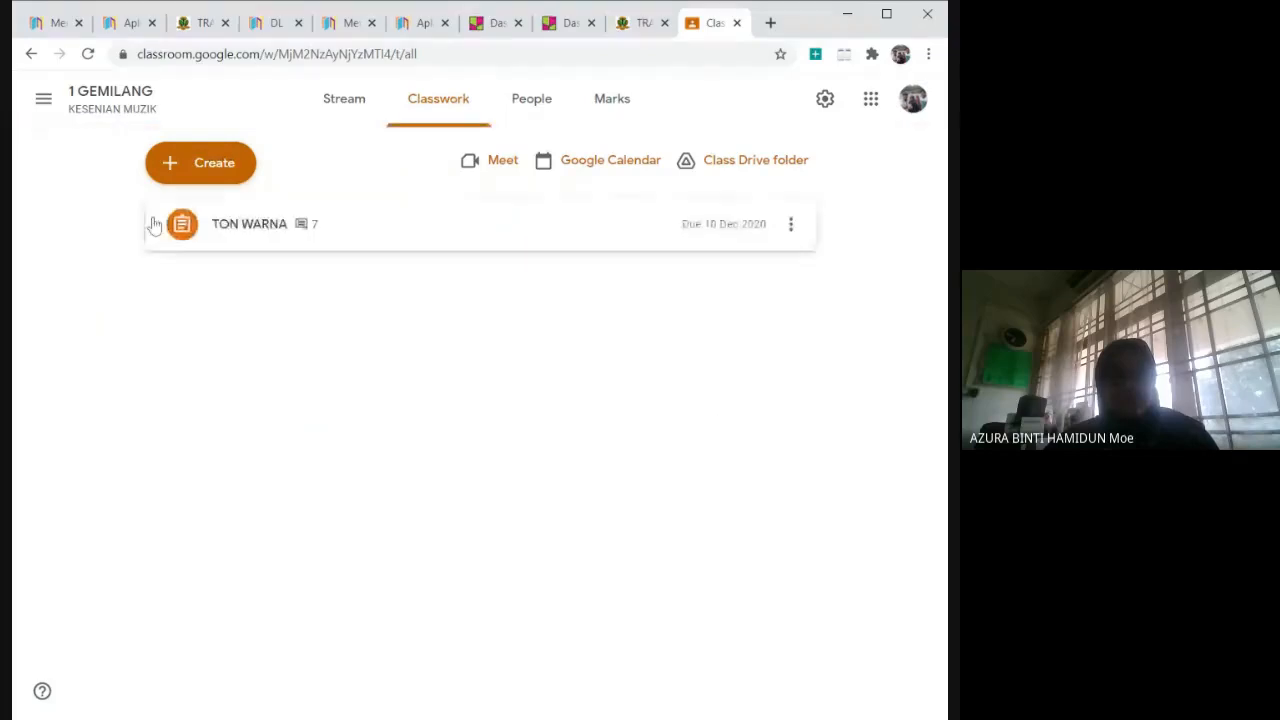
click(334, 125)
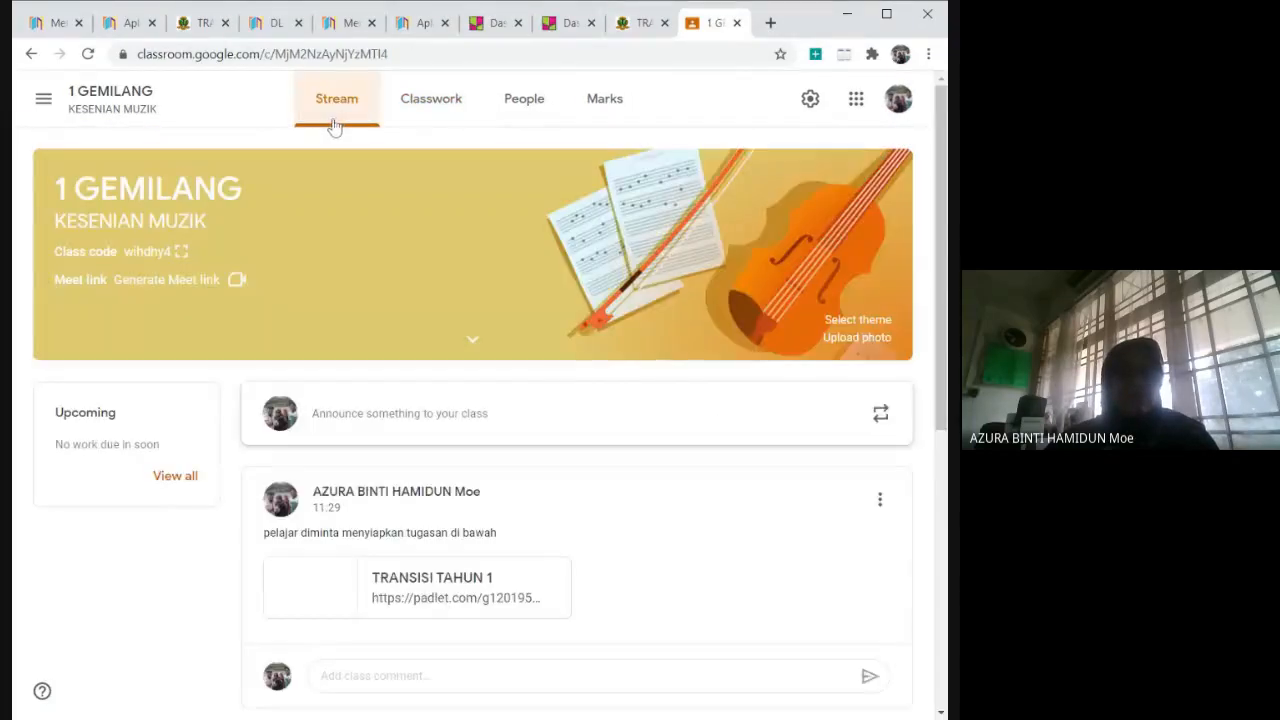
scroll(591, 545, down, 3)
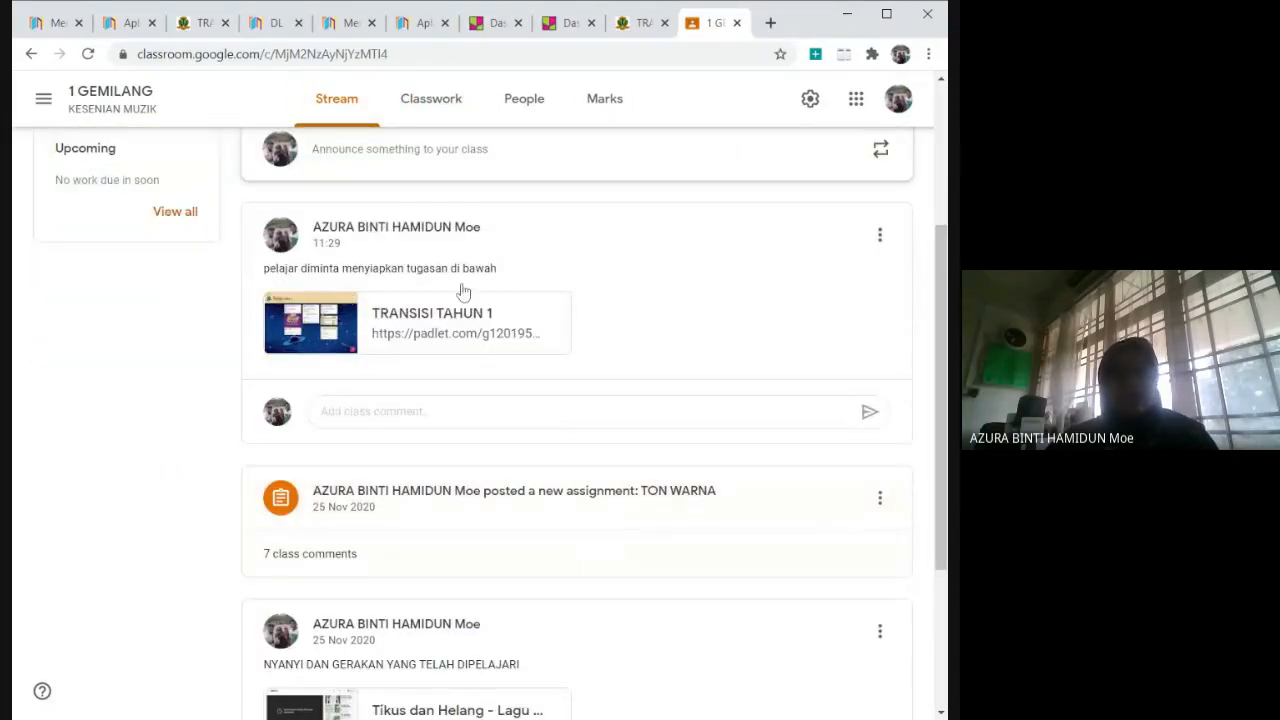
click(434, 330)
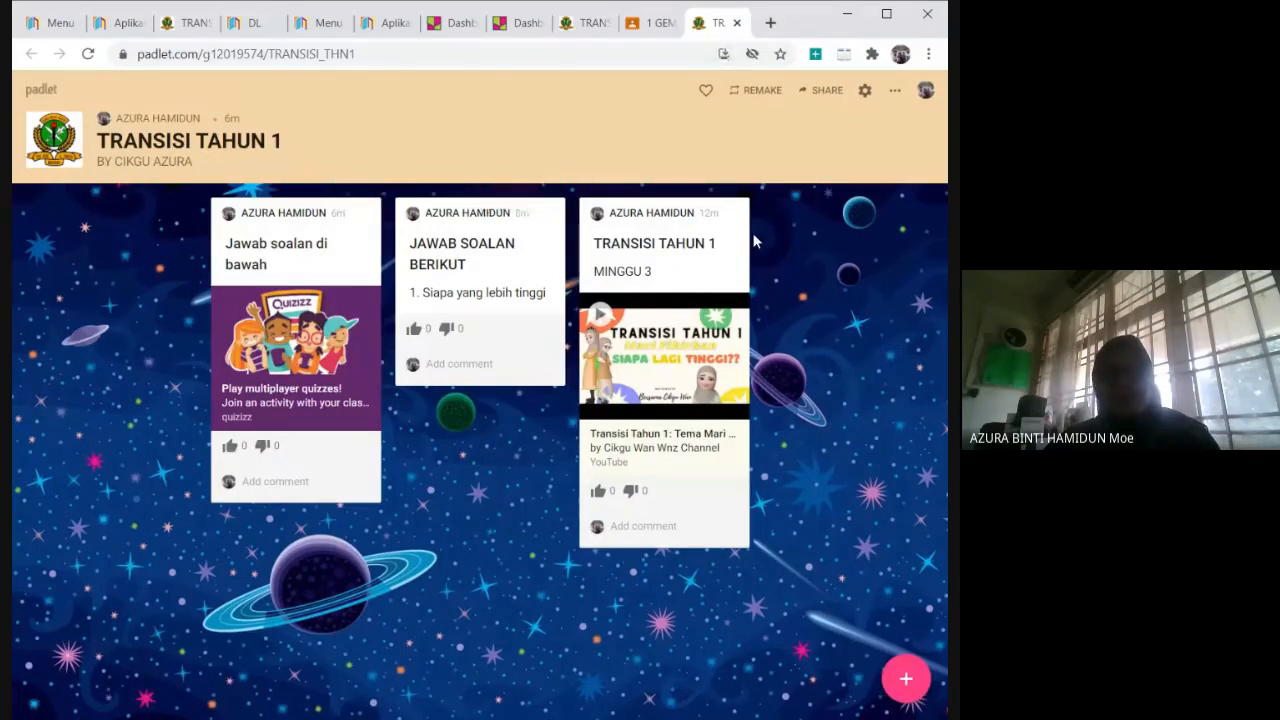
Return to the padlet's sharing options and examine the available export formats.
click(736, 22)
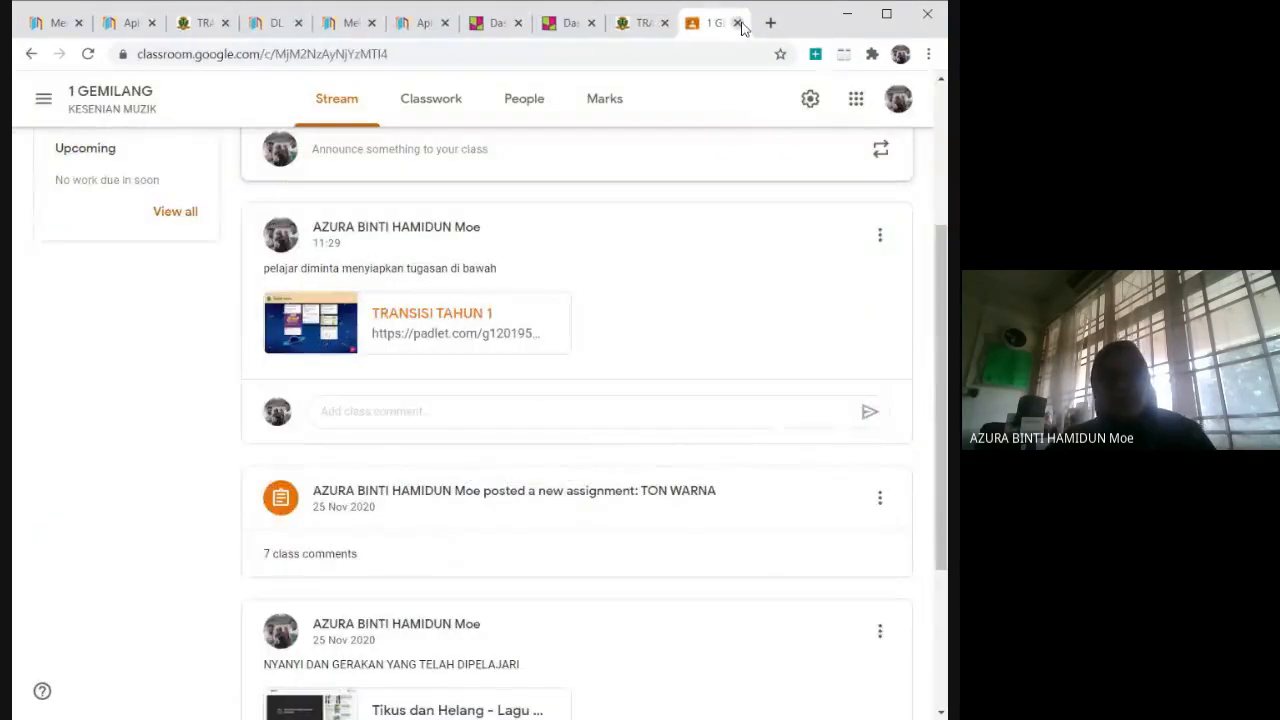
click(737, 23)
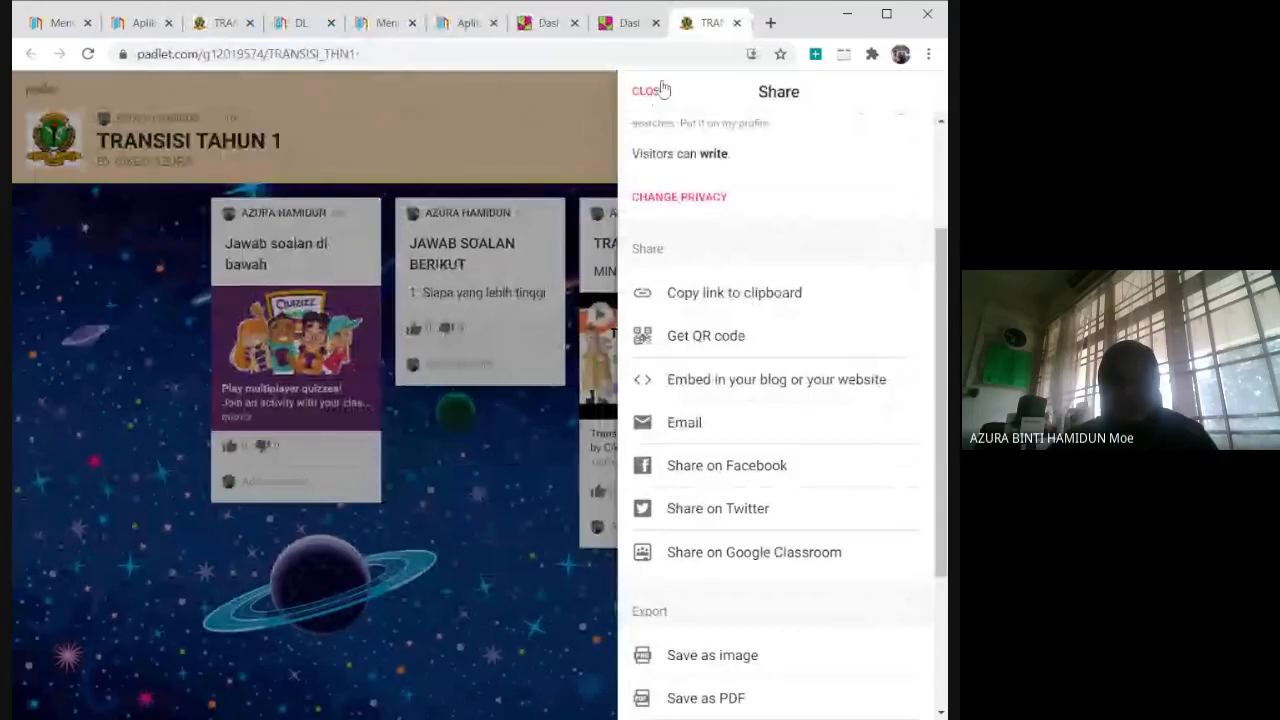
scroll(755, 420, down, 2)
scroll(755, 420, down, 1)
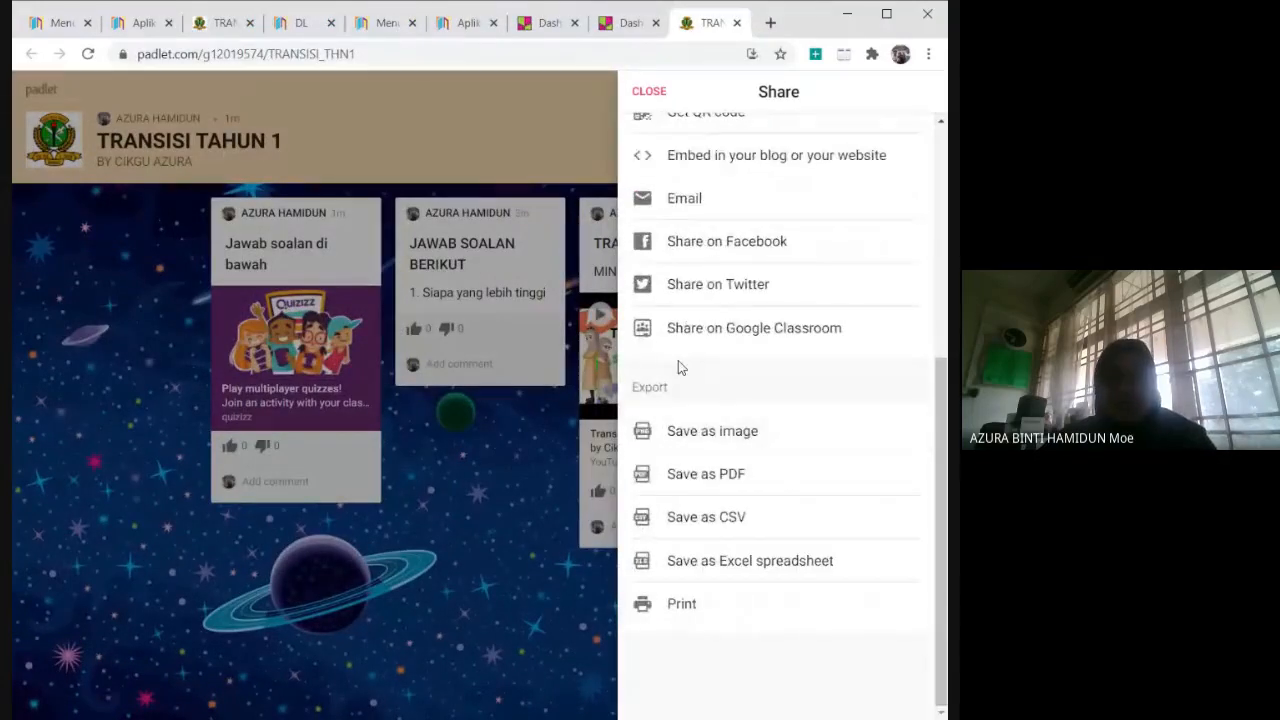
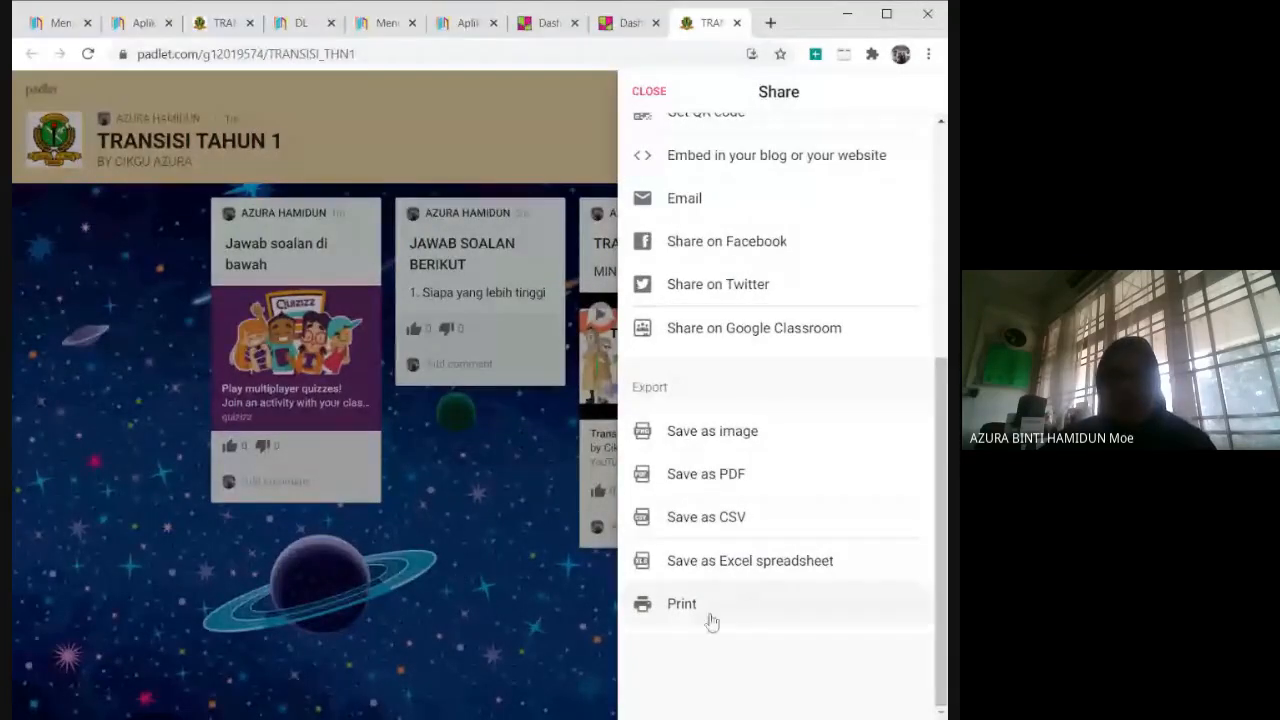
Close the sharing options, return to the padlet dashboard and create a new padlet with the Shelf layout.
click(645, 91)
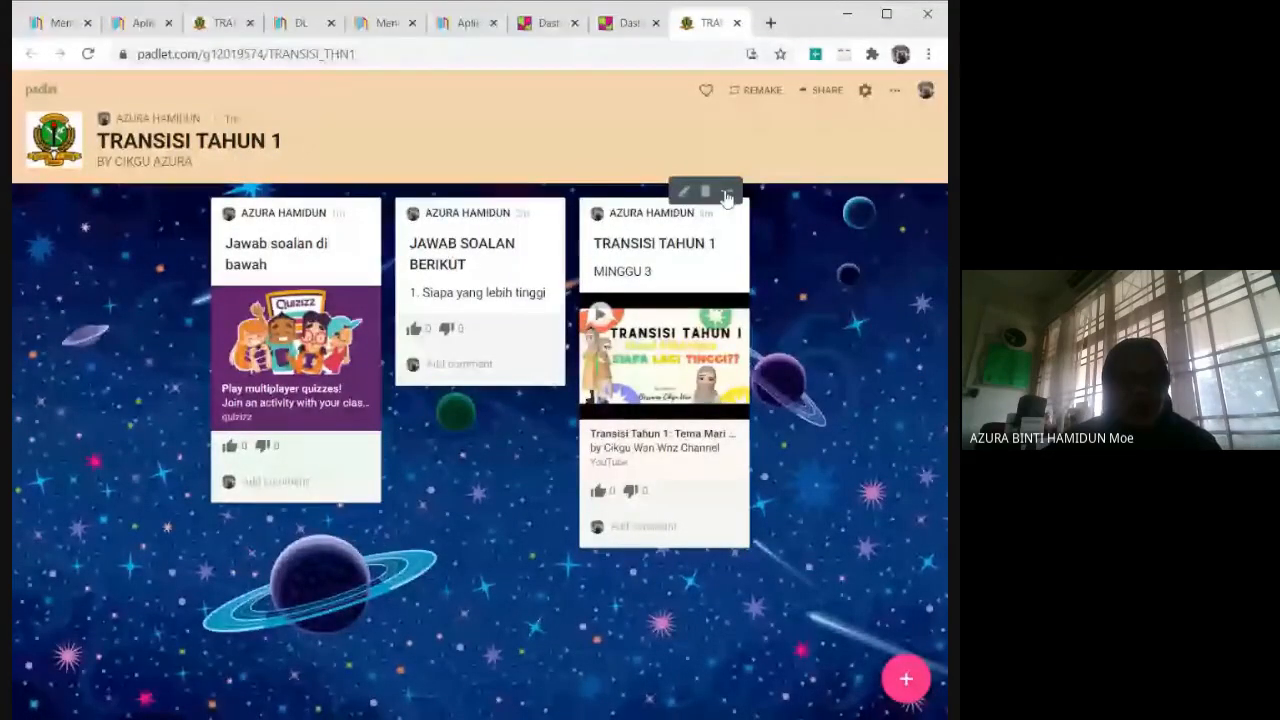
click(48, 91)
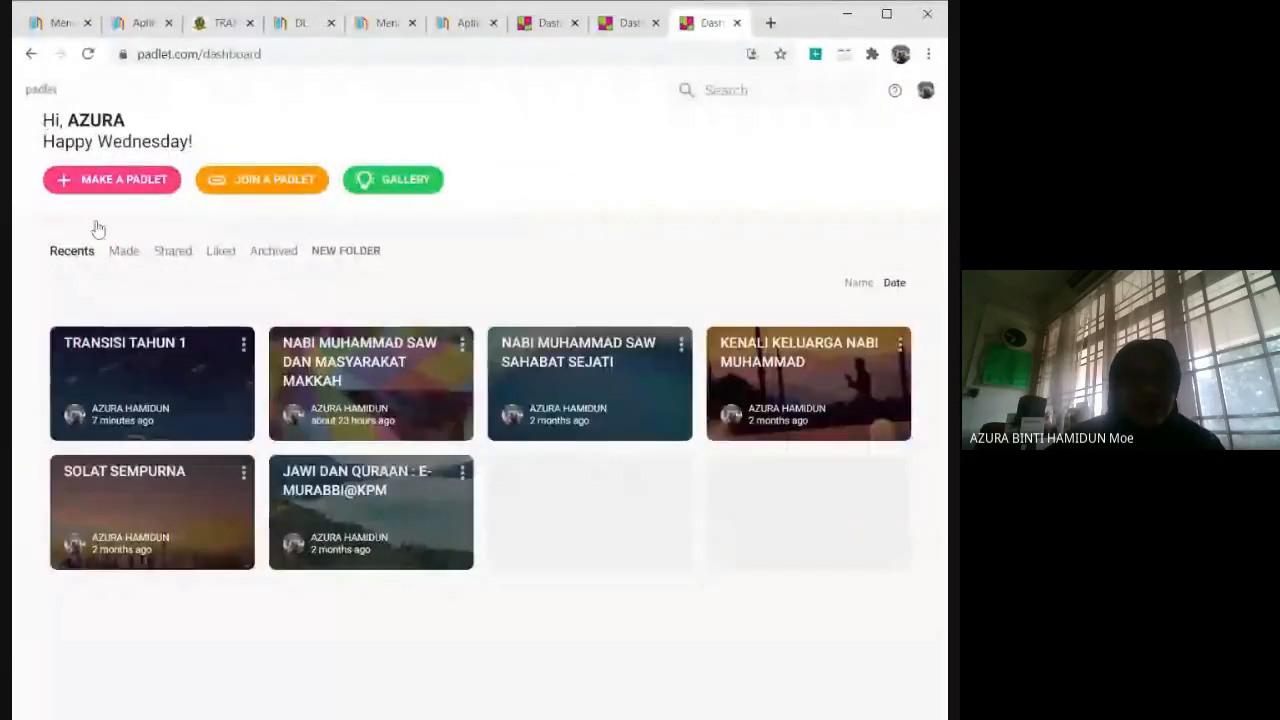
click(120, 190)
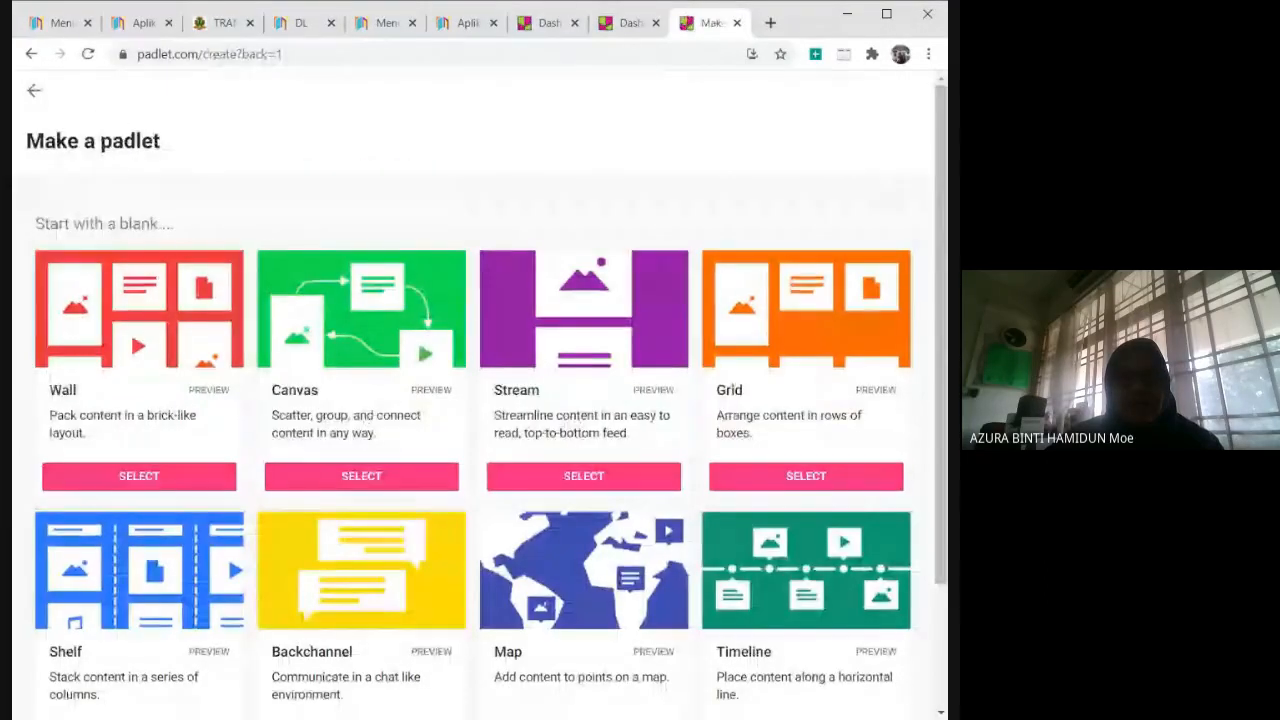
drag(12, 534, 0, 534)
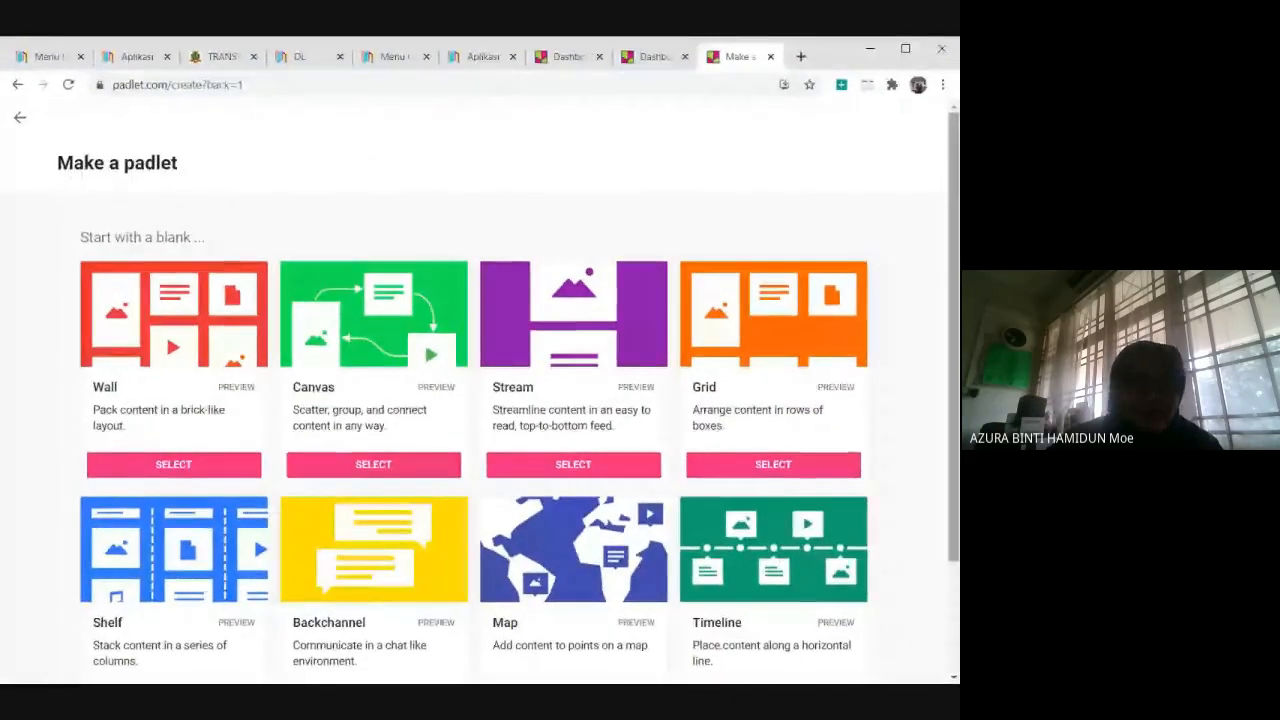
scroll(193, 543, down, 2)
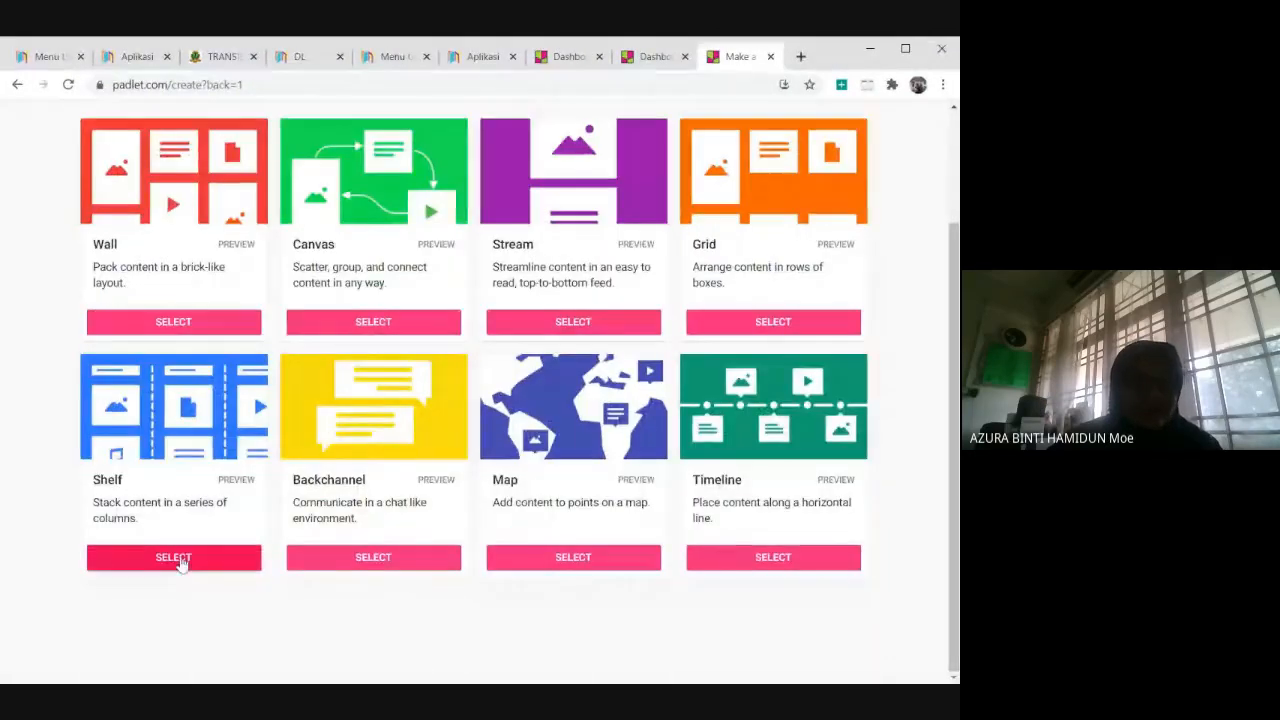
click(180, 563)
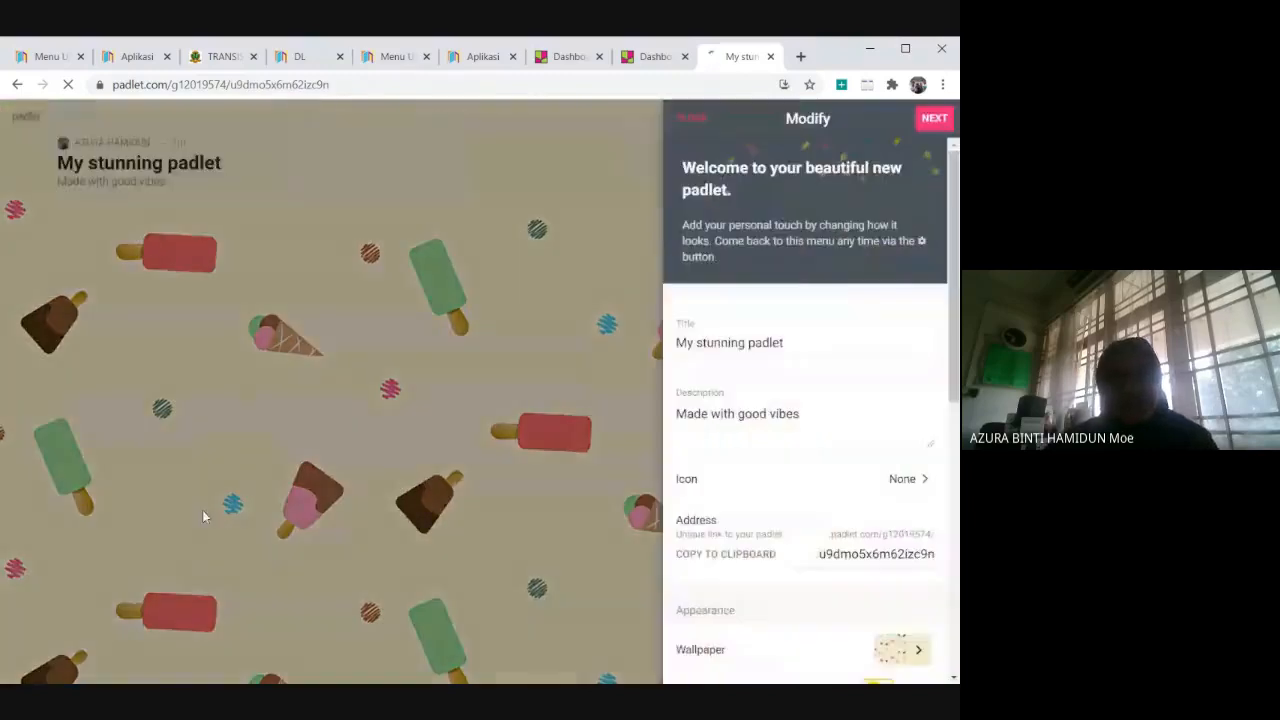
Set the new padlet's title to "SAINS" and its description to "FOTOSINTESIS", keeping it without an icon.
drag(784, 342, 541, 370)
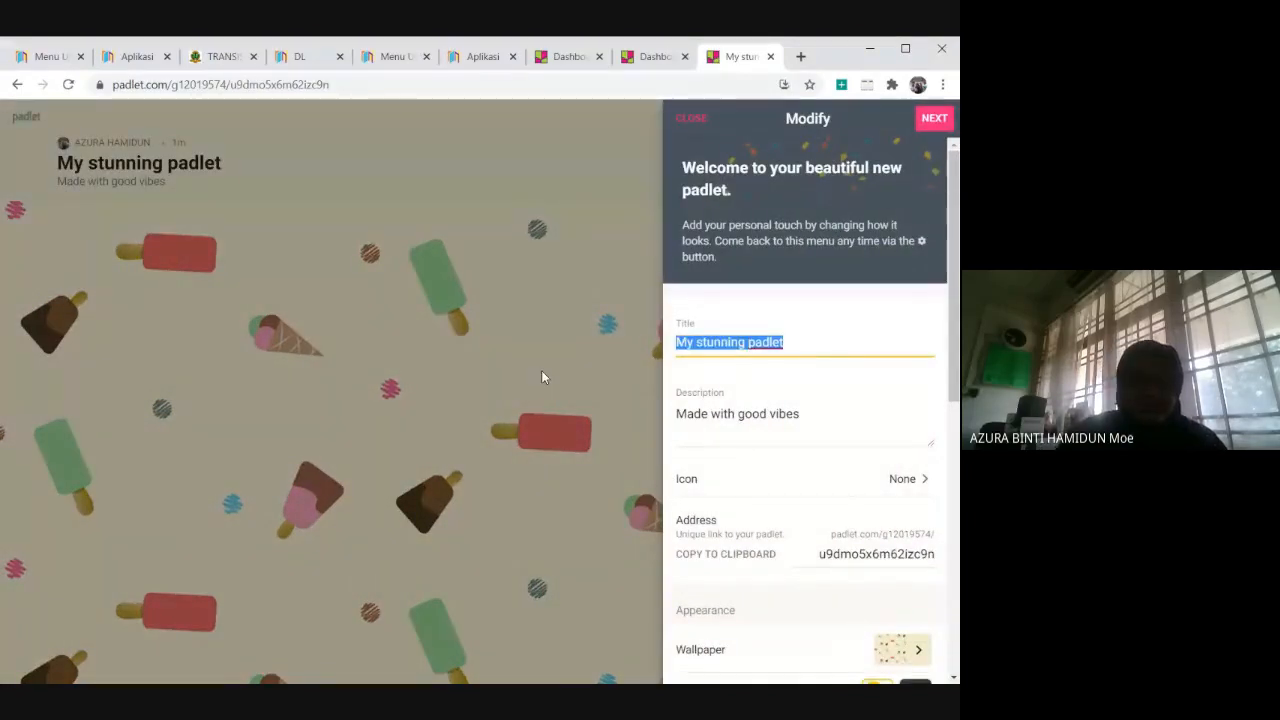
key(BackSpace)
text(SAINS)
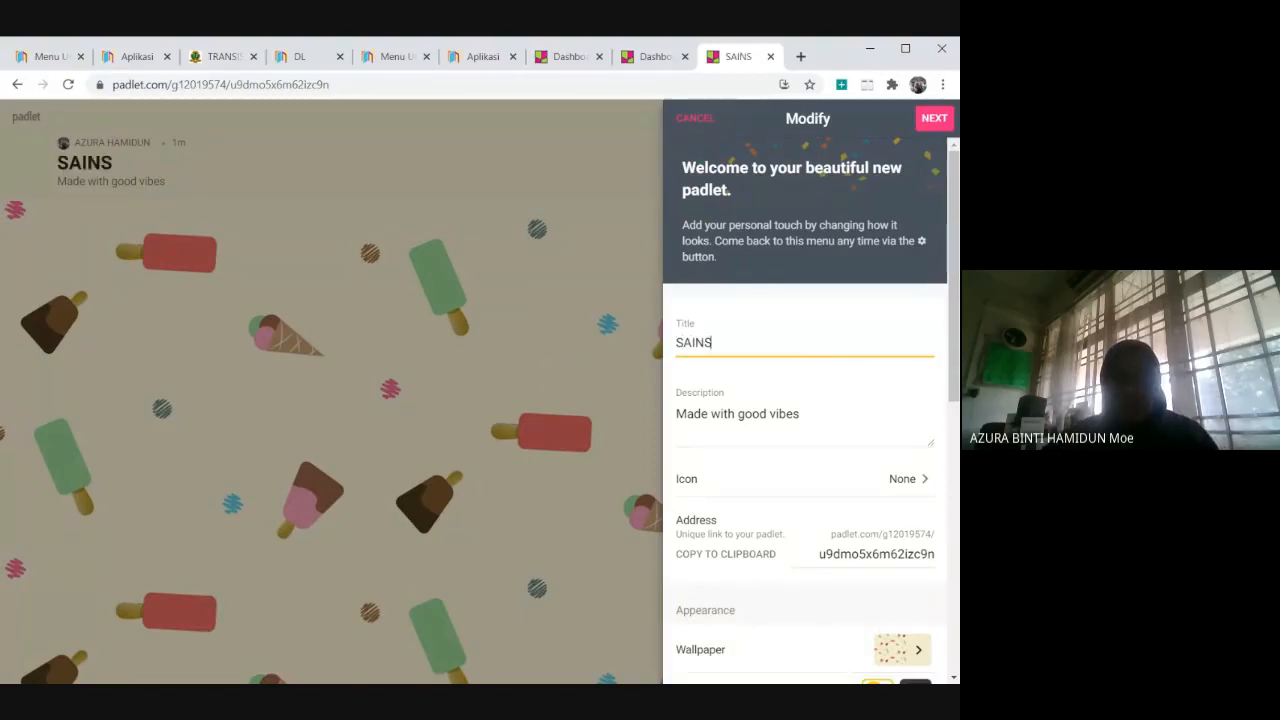
drag(808, 414, 657, 425)
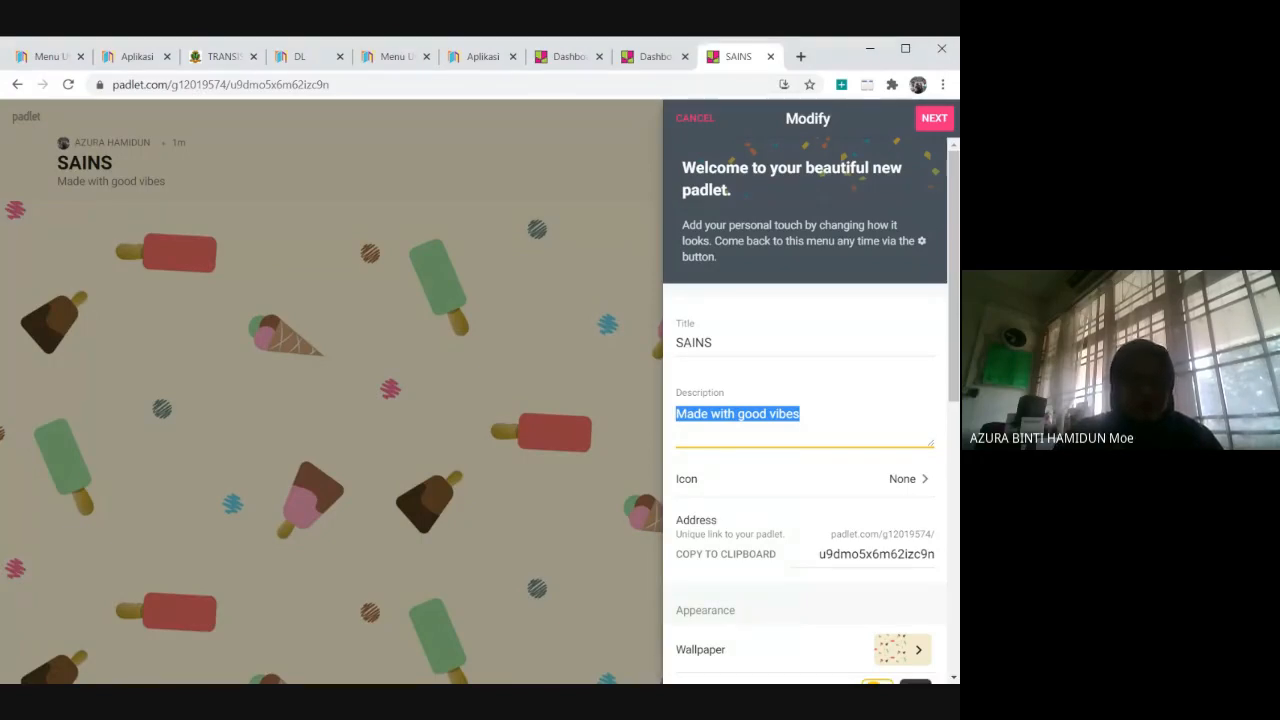
text(F)
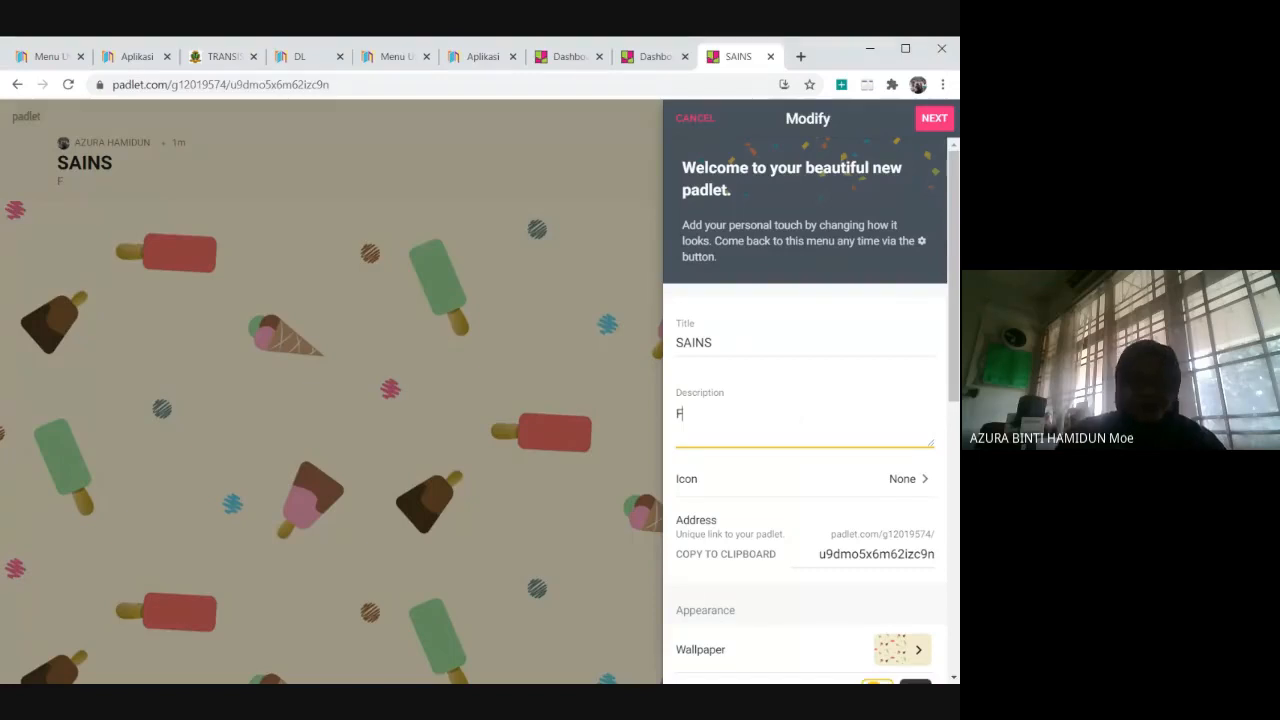
text(OTOSINTESIS)
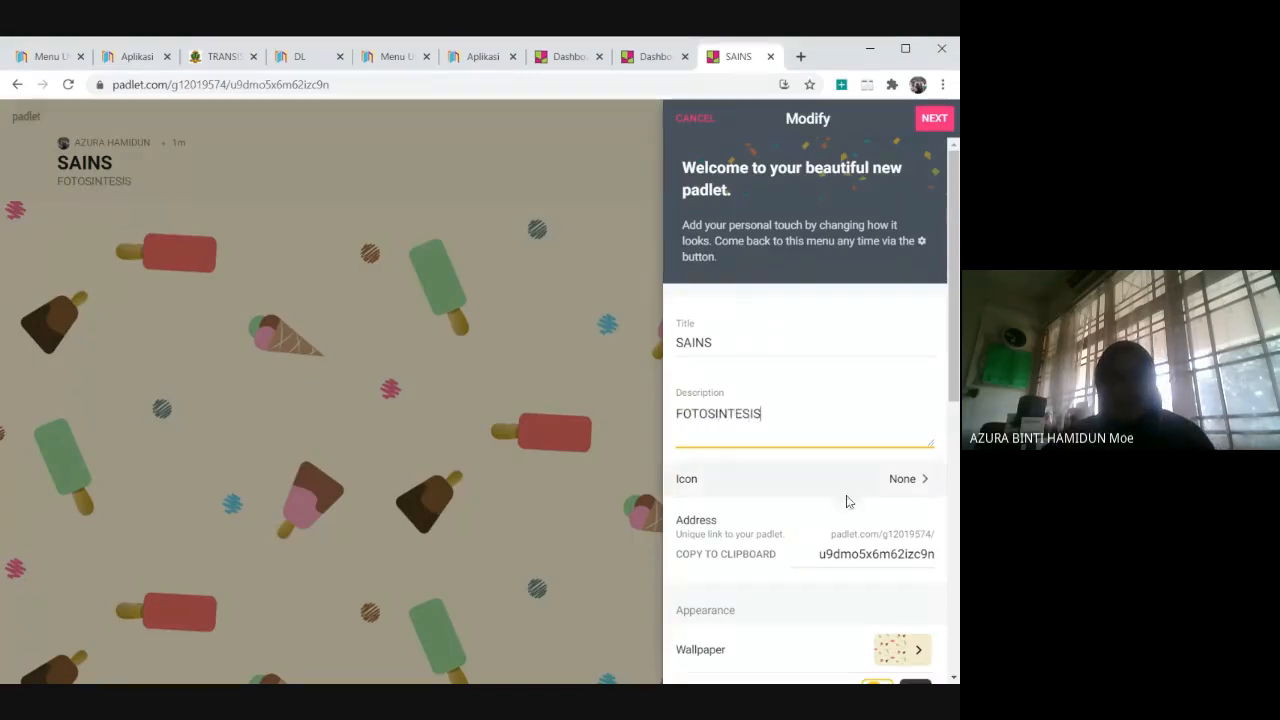
click(914, 486)
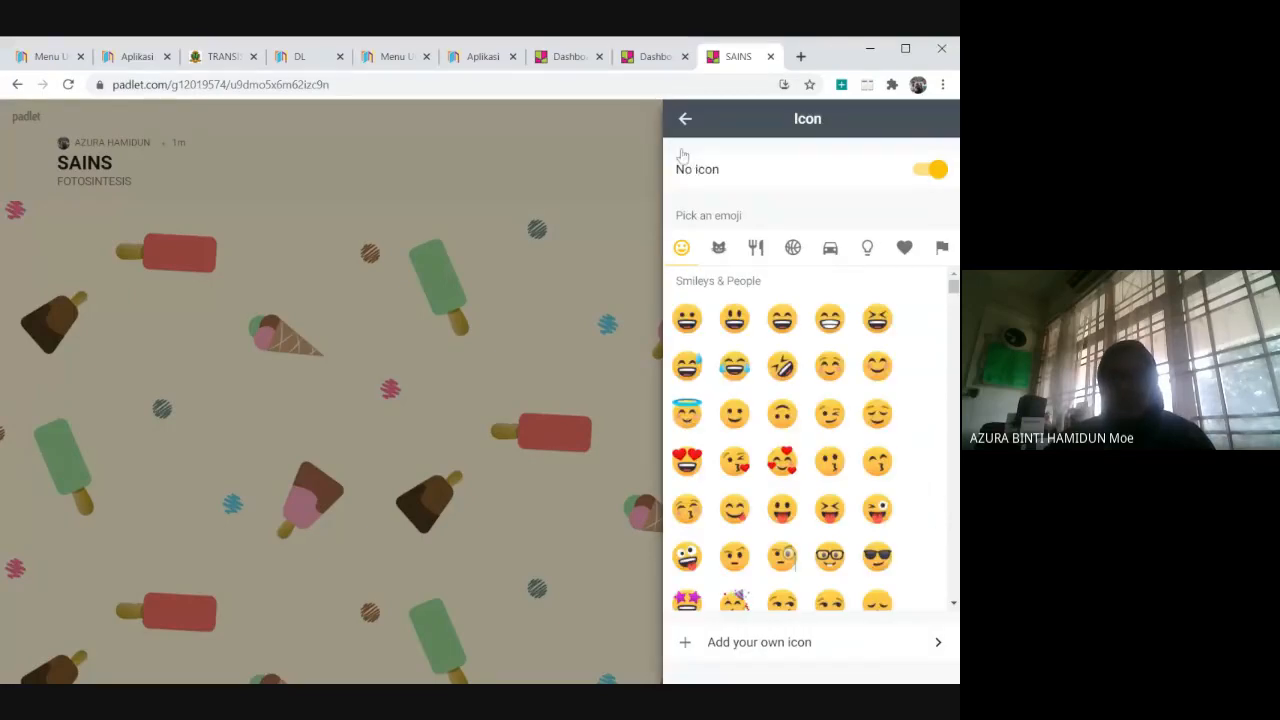
click(685, 118)
Replace the custom part of the padlet's address with "SAINSTAHUN4".
scroll(839, 346, down, 3)
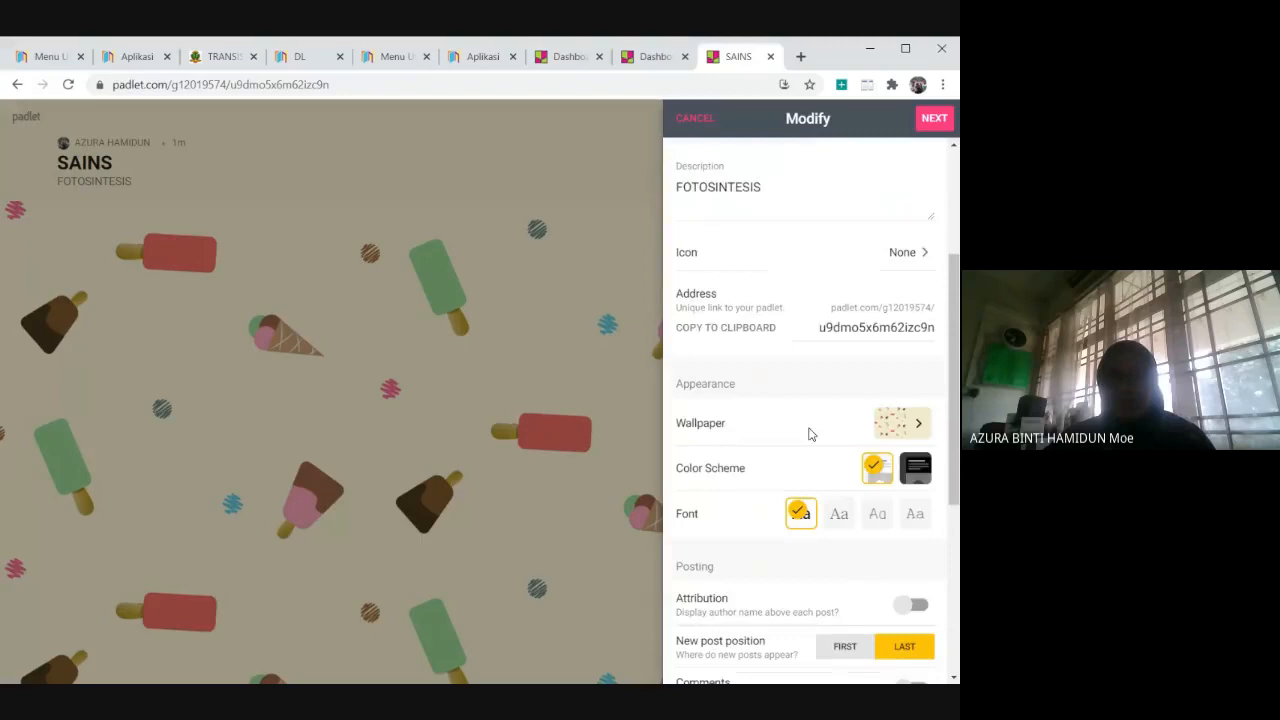
click(833, 316)
drag(818, 316, 934, 316)
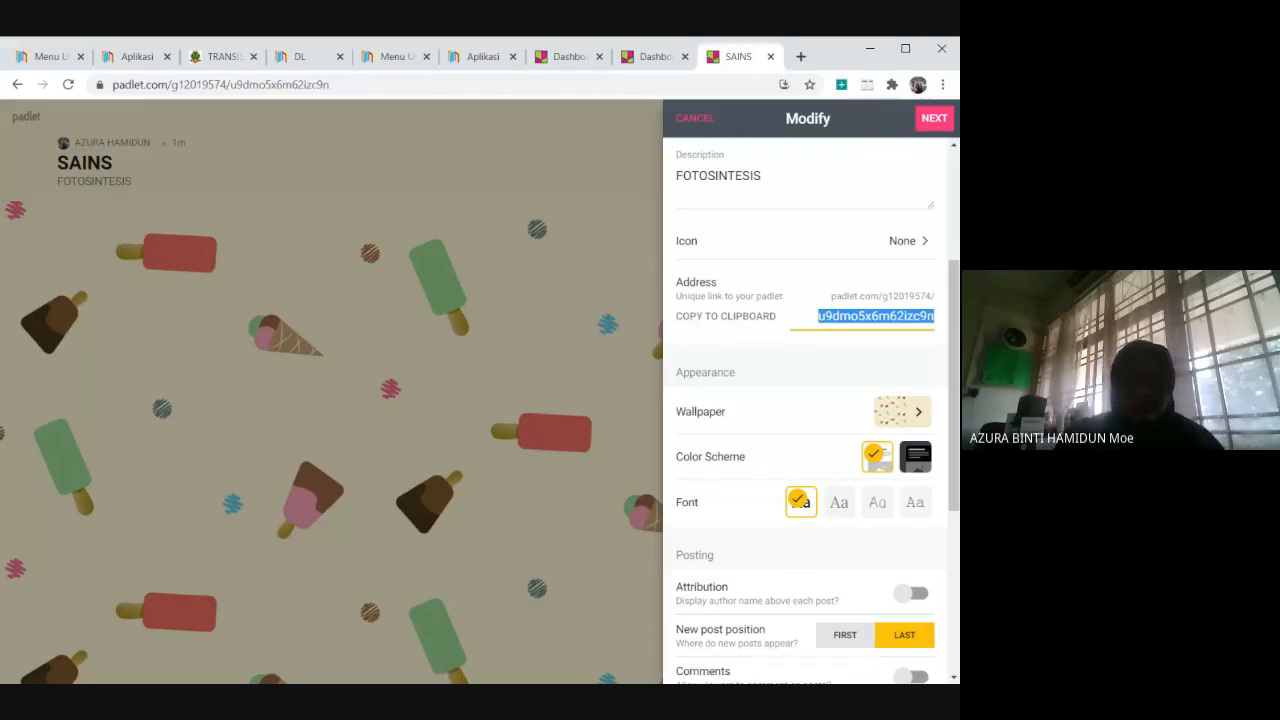
text(SAINS)
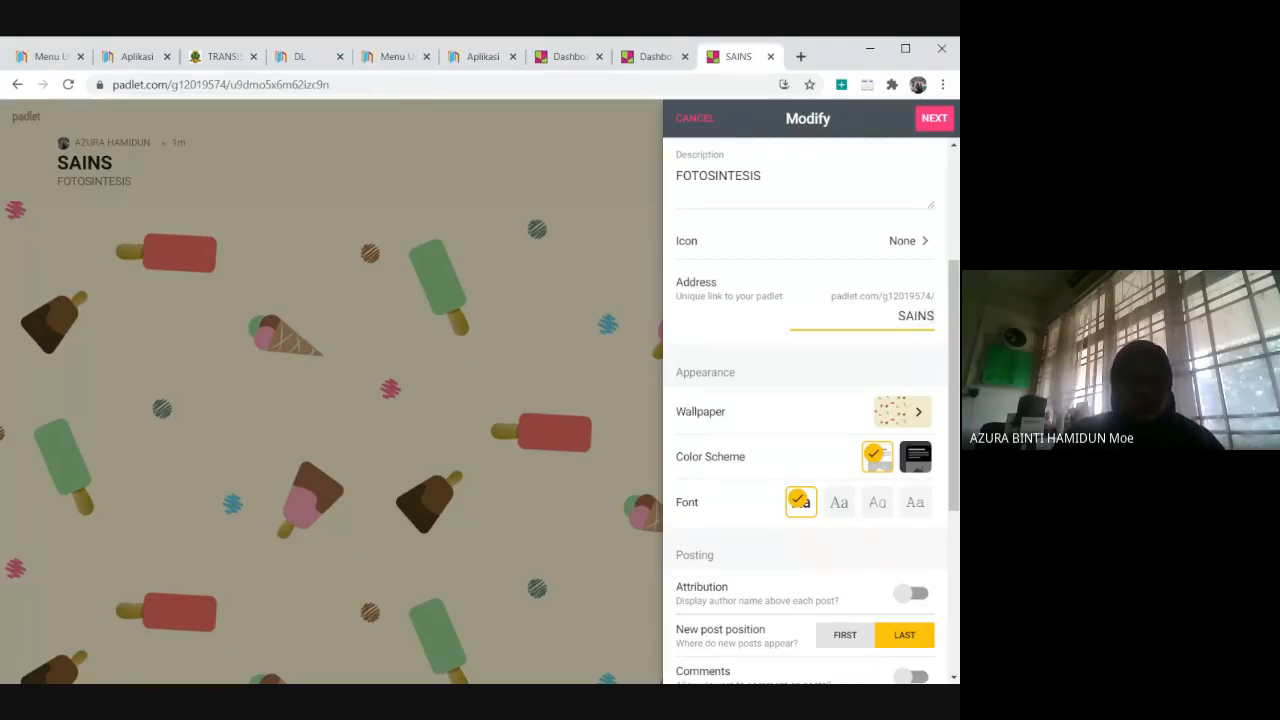
text(TAH)
text(UN)
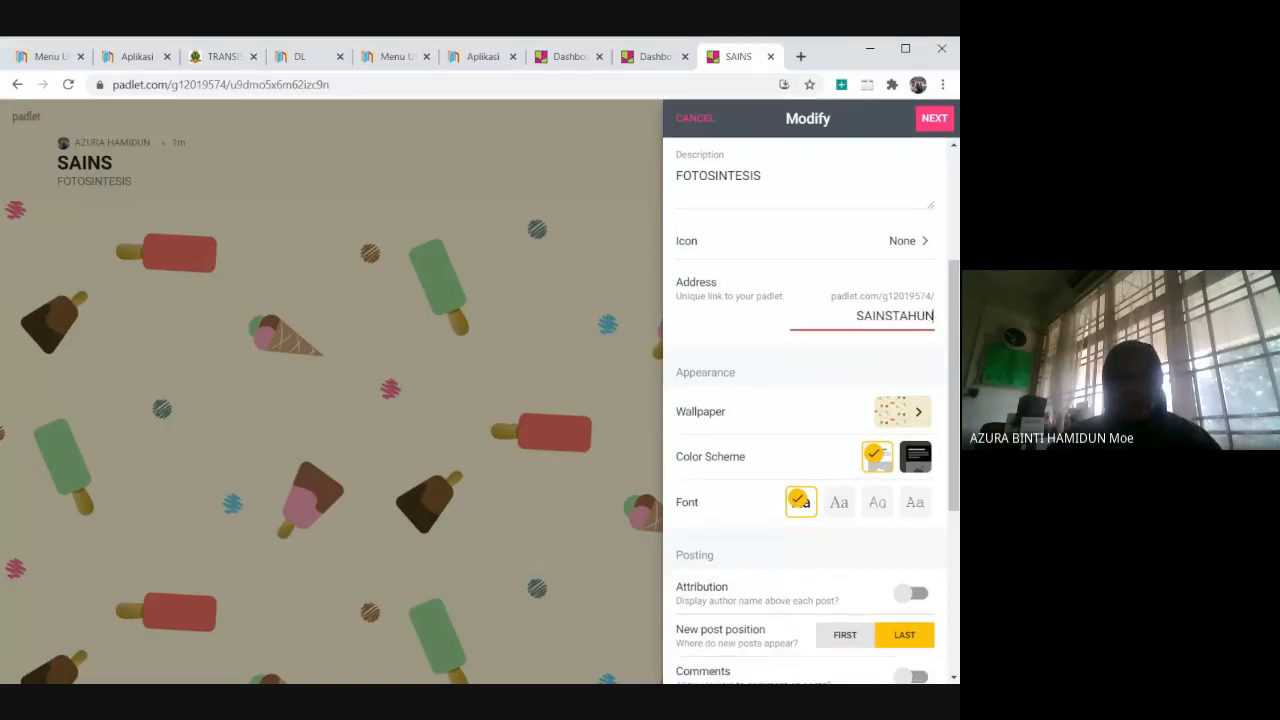
text(3)
key(BackSpace)
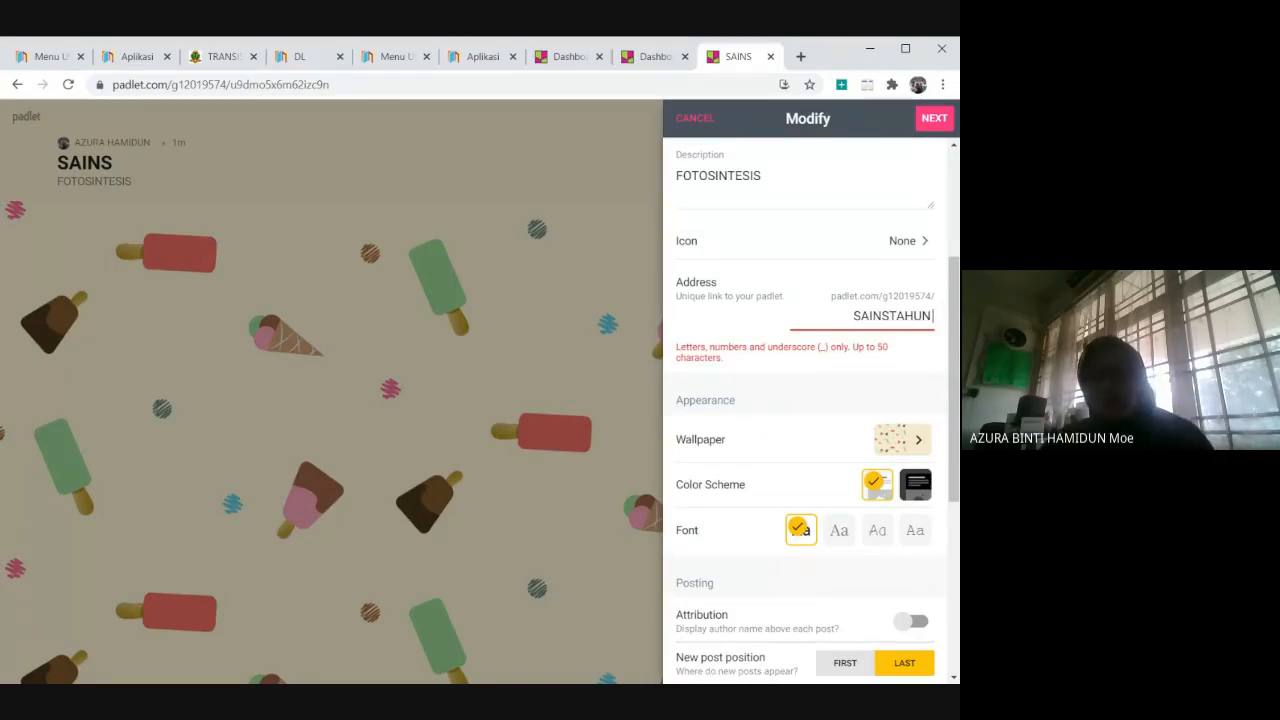
key(BackSpace)
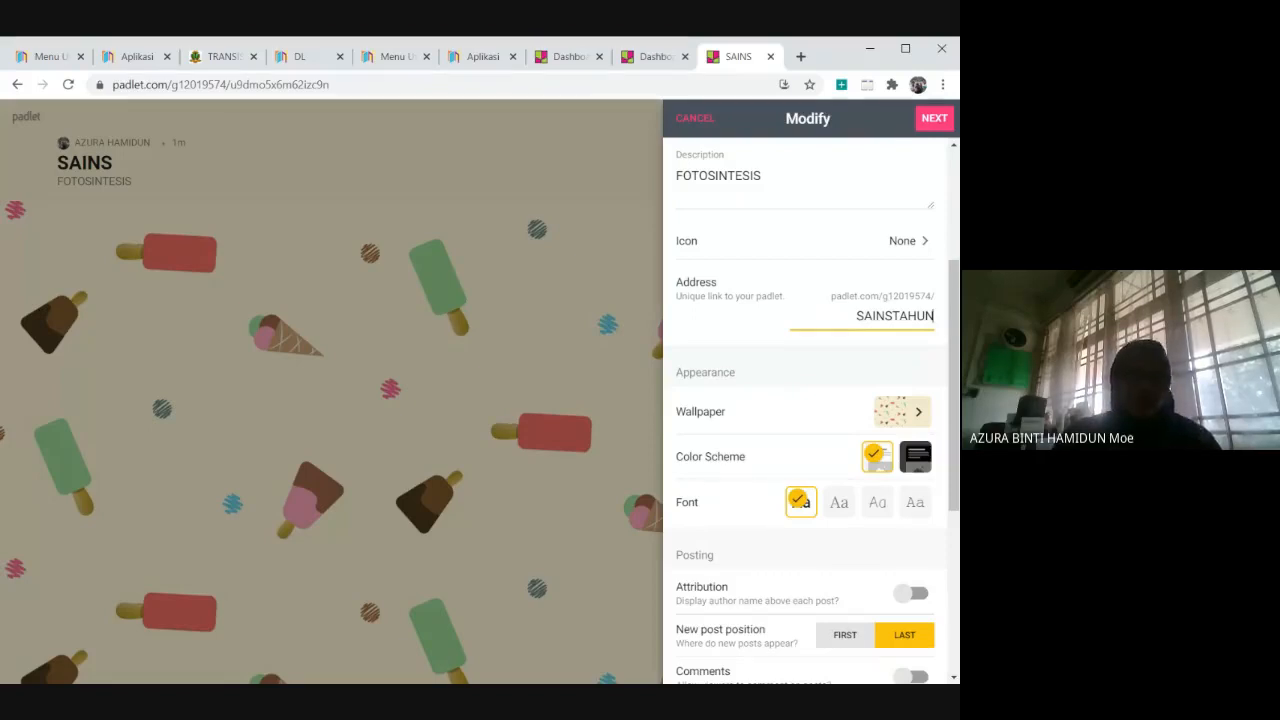
text(4)
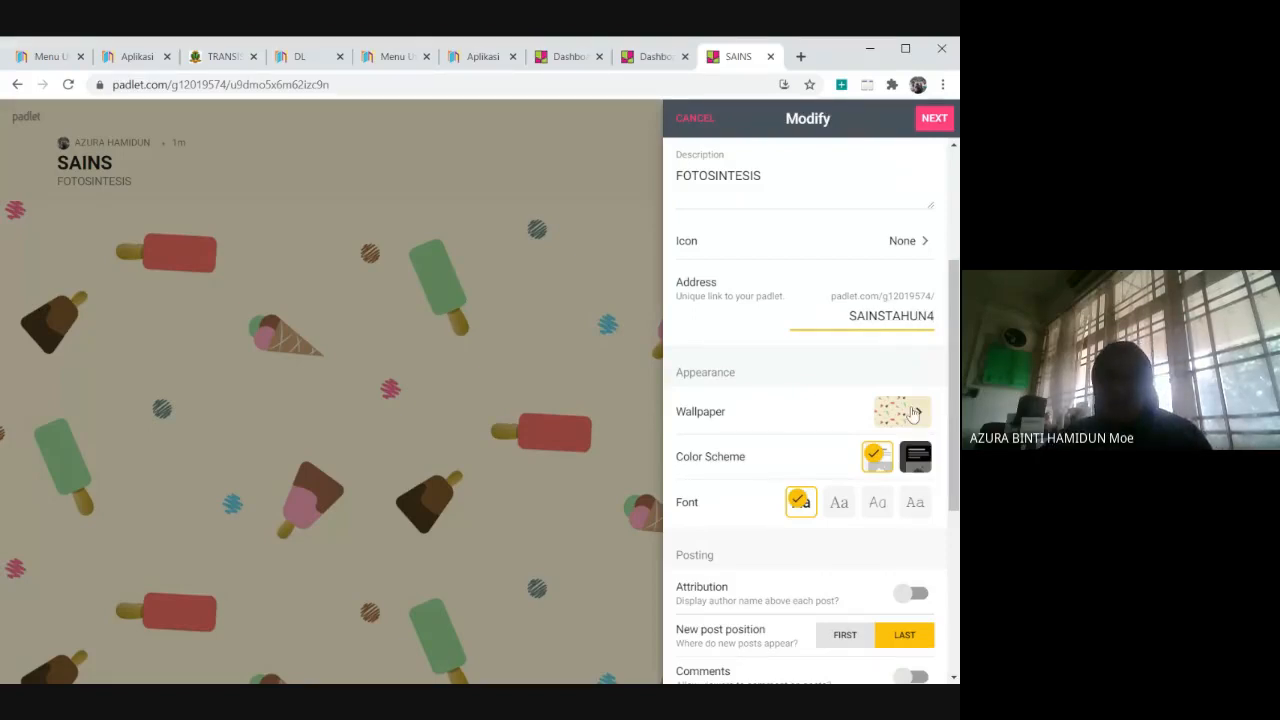
Turn on Attribution and Comments for the padlet's posts, with the new post position set to Last.
scroll(843, 523, down, 3)
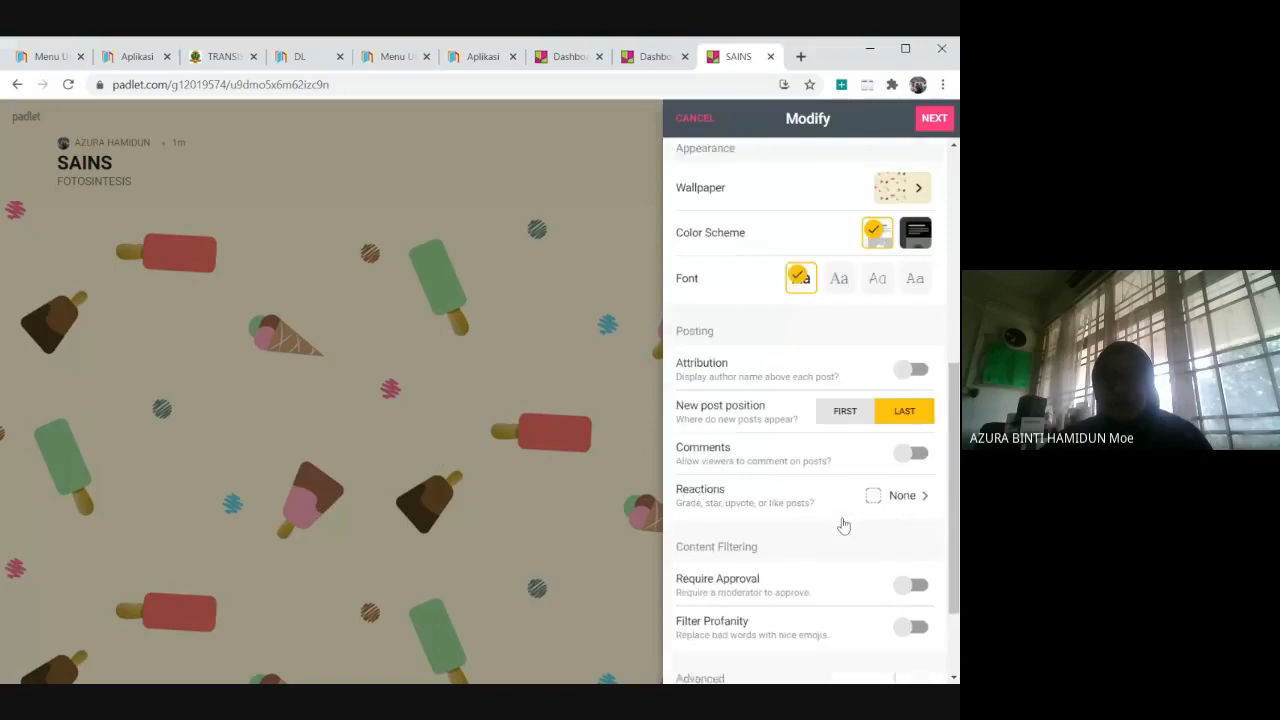
click(919, 363)
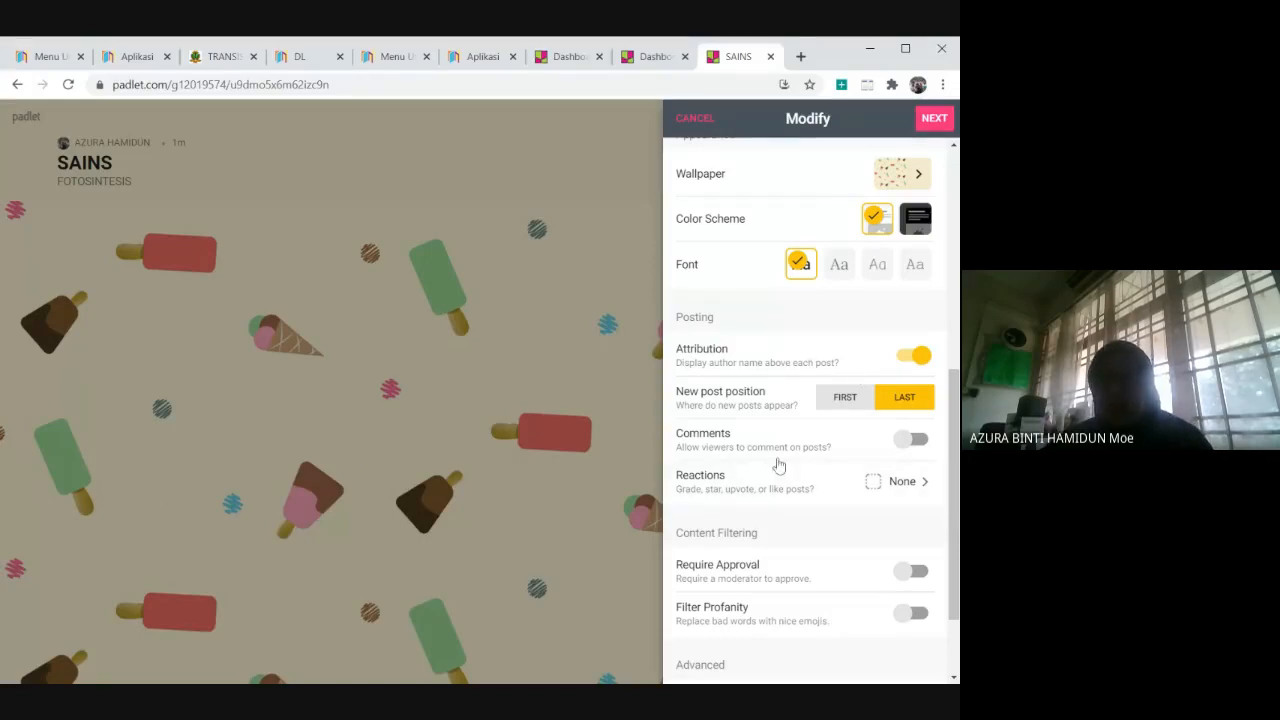
click(852, 410)
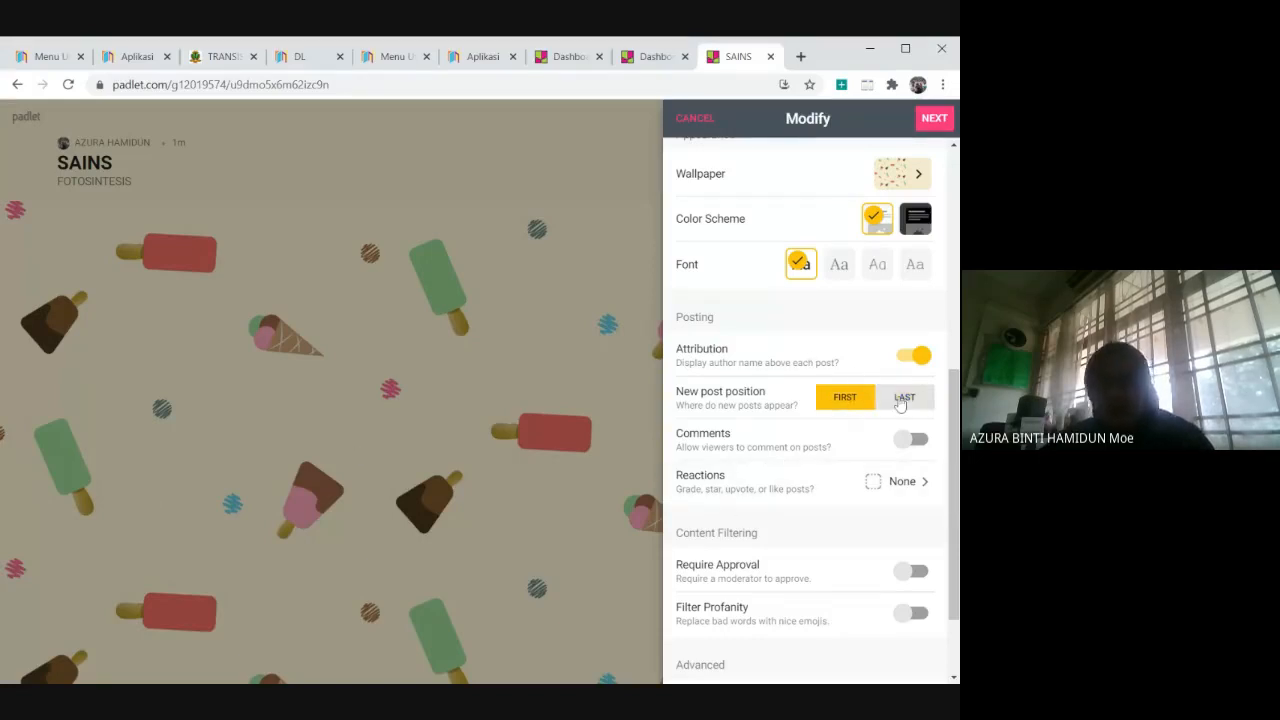
click(897, 405)
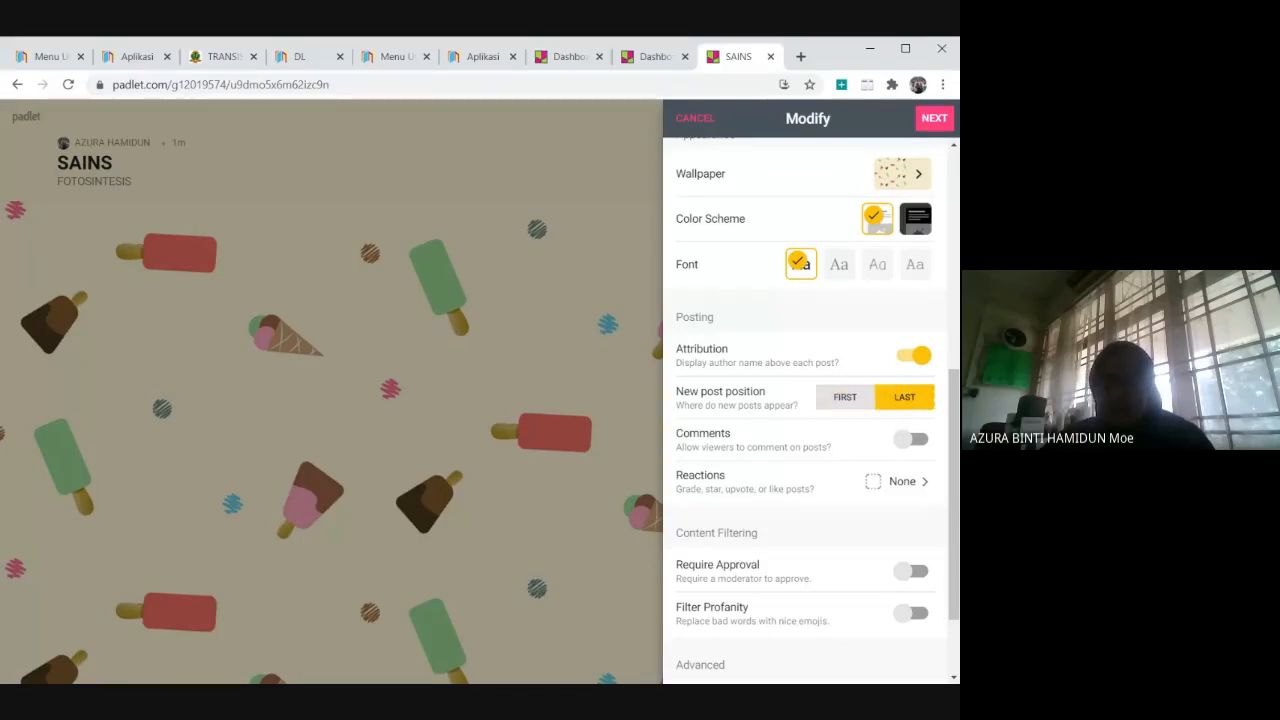
click(912, 440)
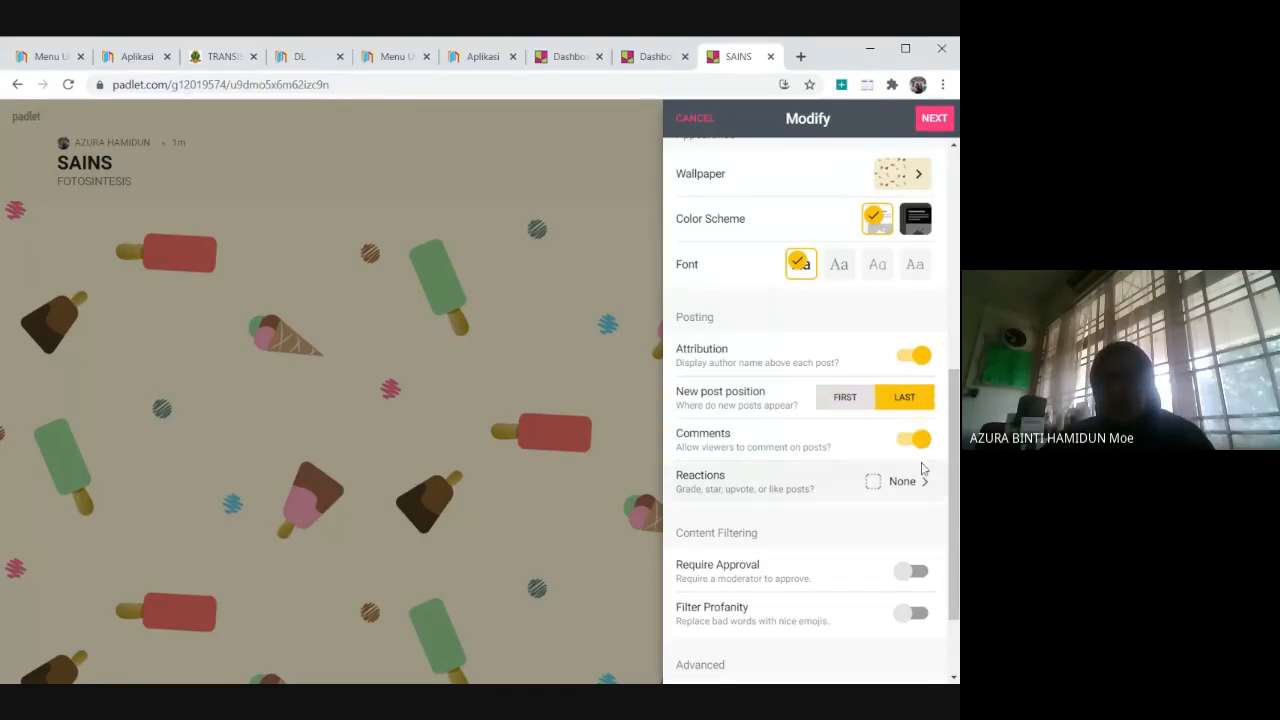
Set the post reactions to Like, enable Filter Profanity and save the padlet's settings.
scroll(915, 475, down, 2)
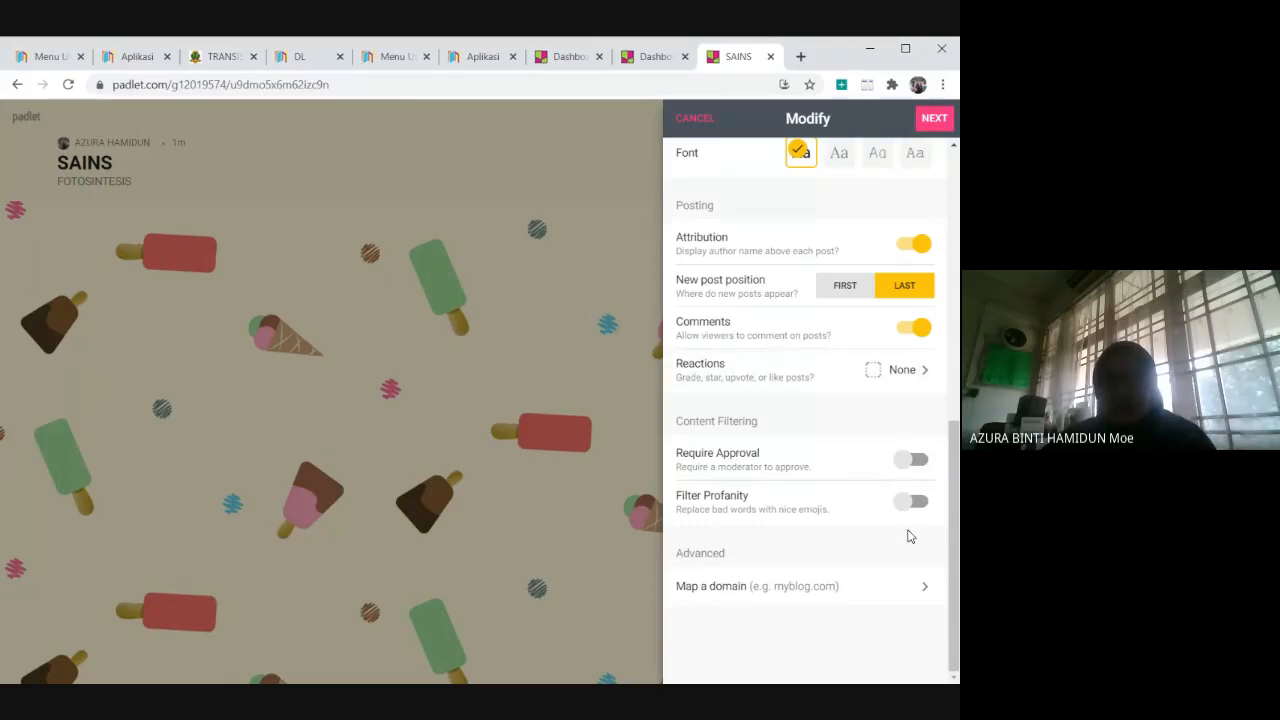
click(908, 376)
click(746, 219)
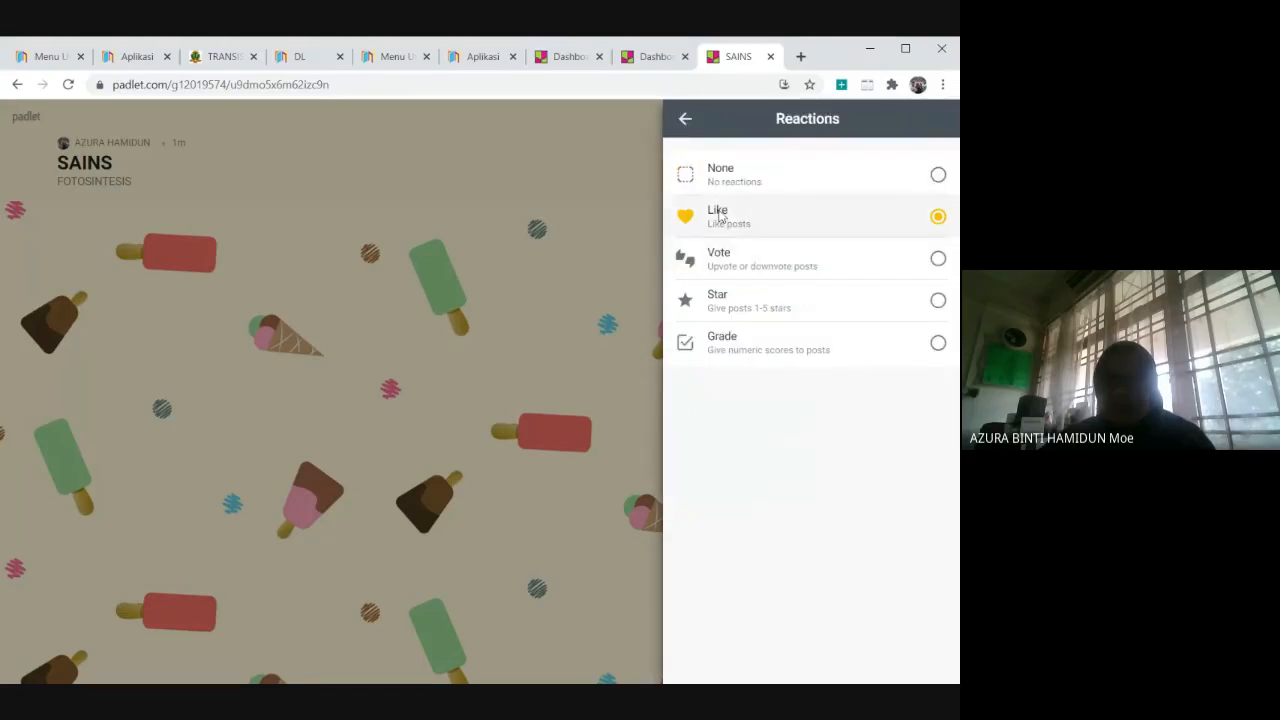
click(686, 120)
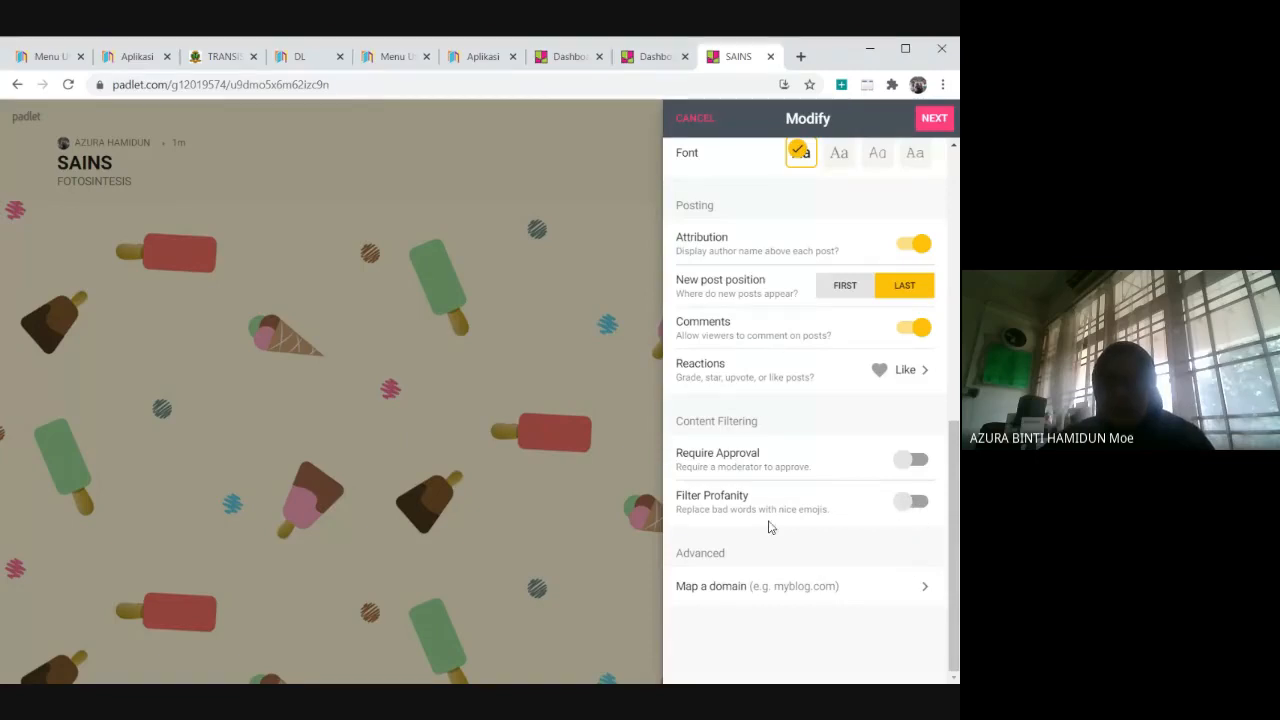
click(914, 503)
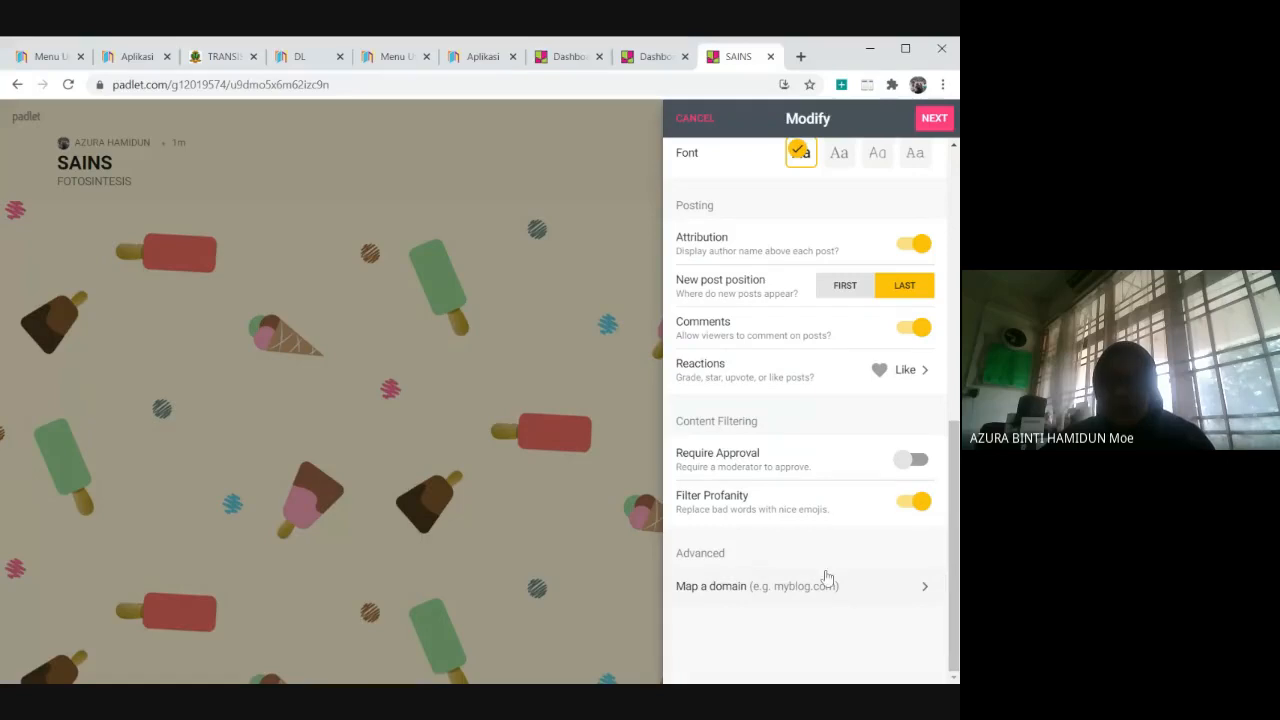
click(929, 120)
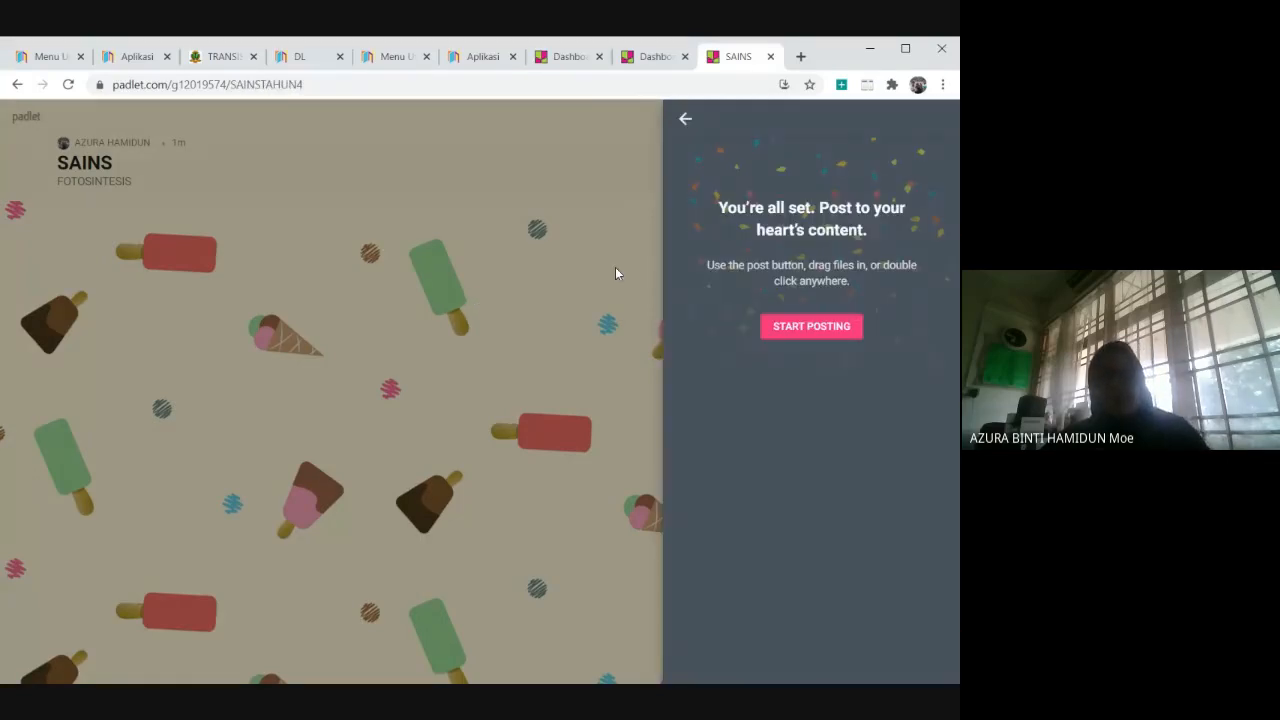
Start posting on the padlet and name its first column "BUKU TEKS DIGITAL".
click(789, 330)
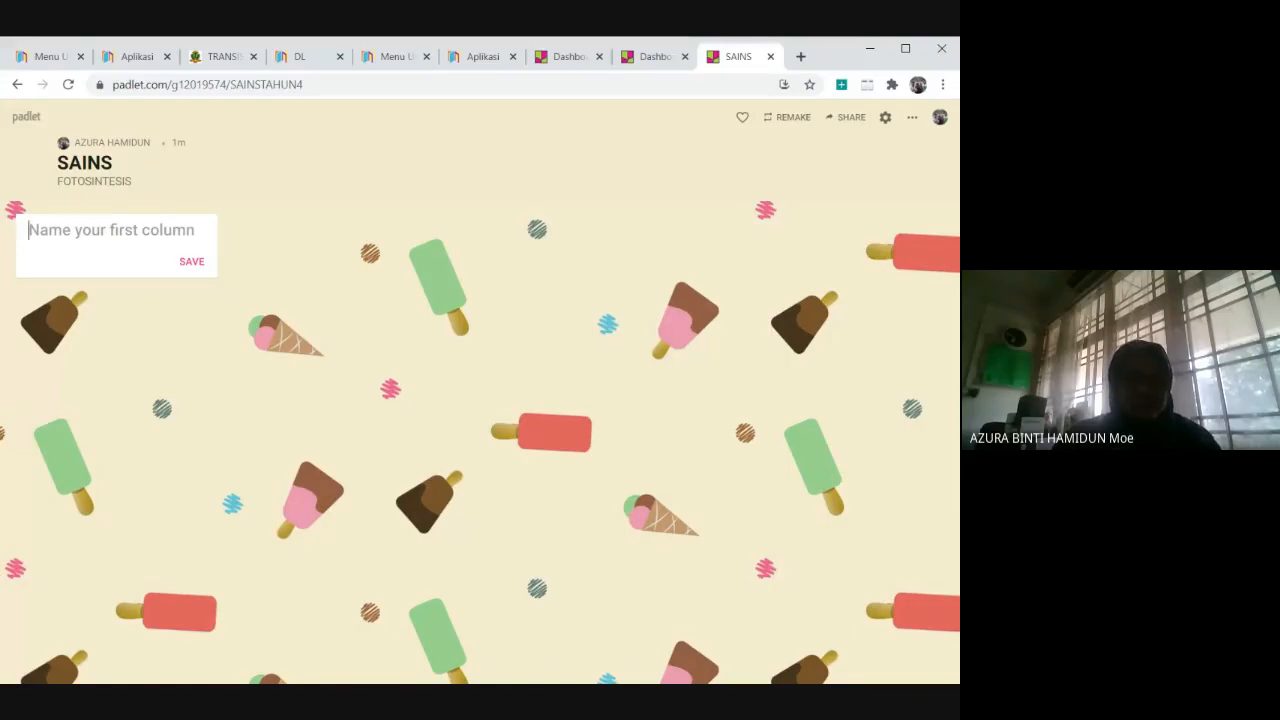
text(BUKU)
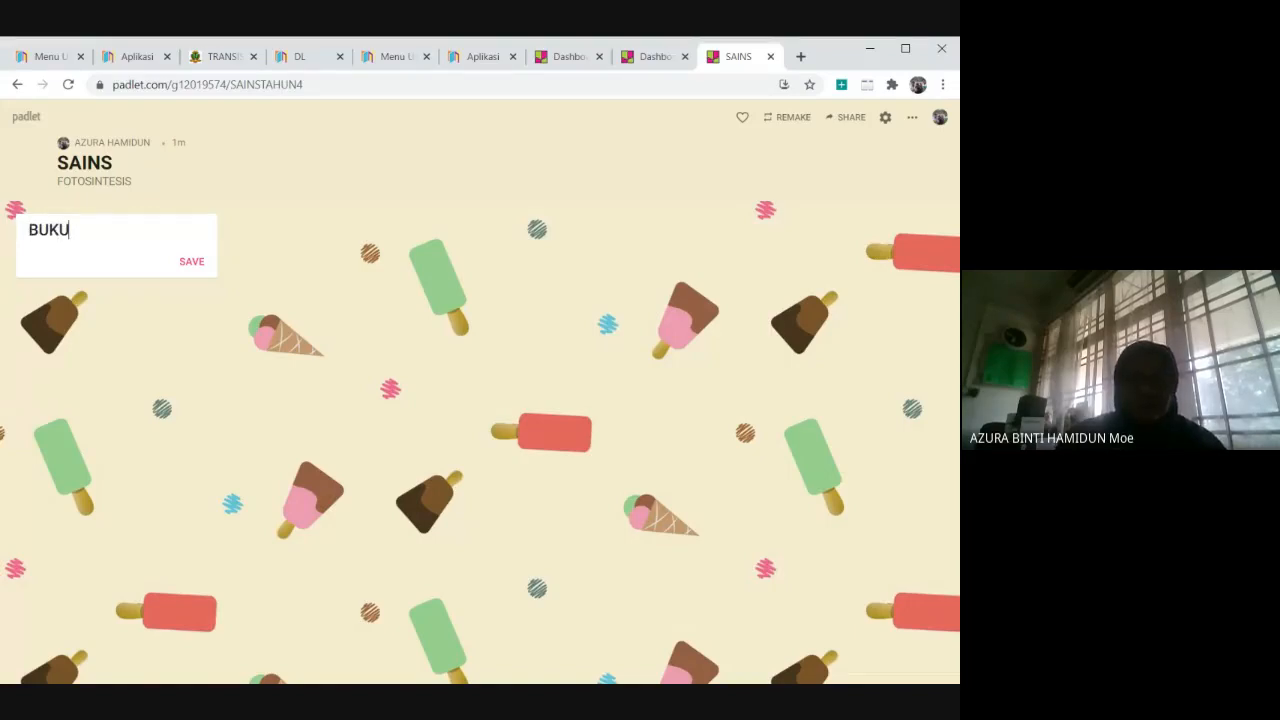
text( TEKS DIGI)
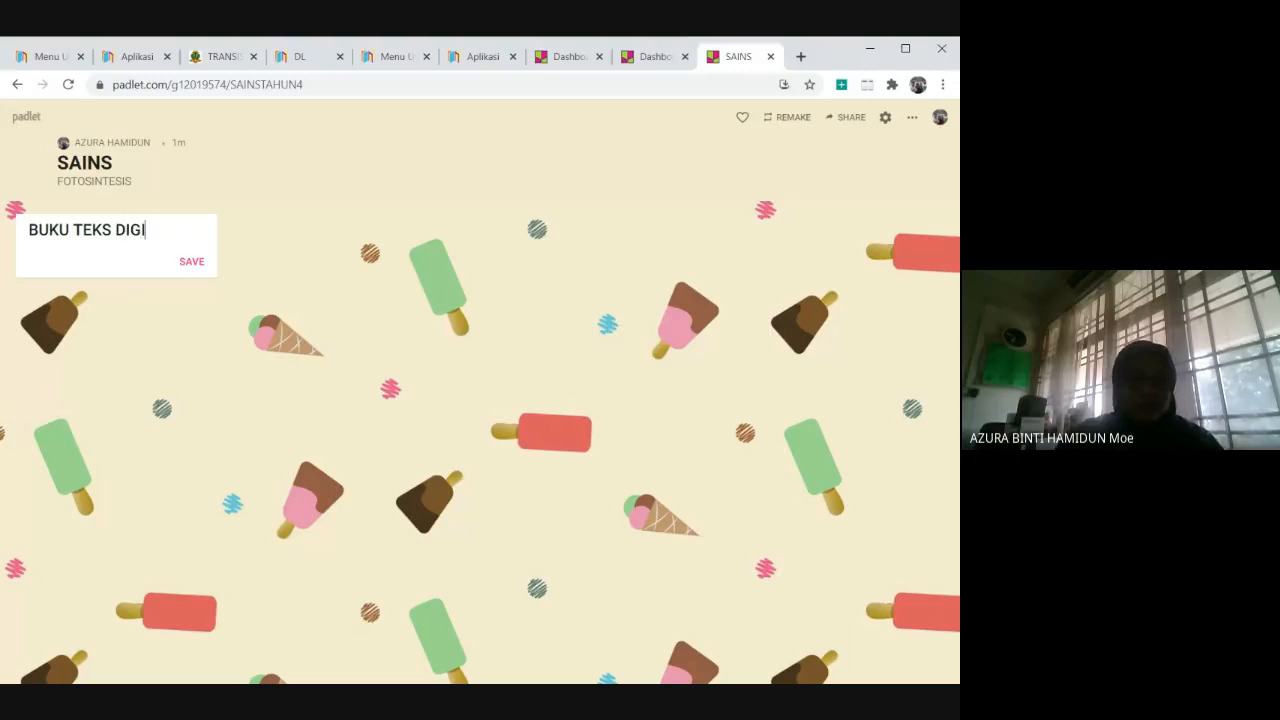
text(TAL)
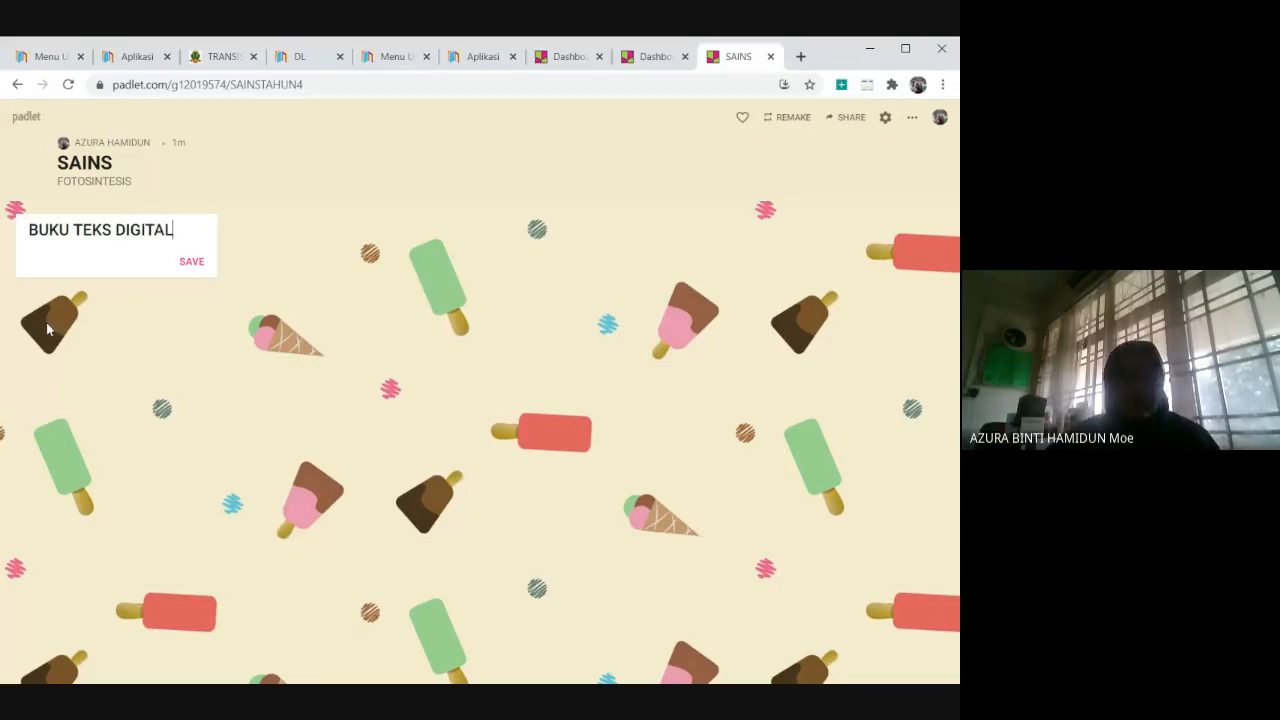
key(Return)
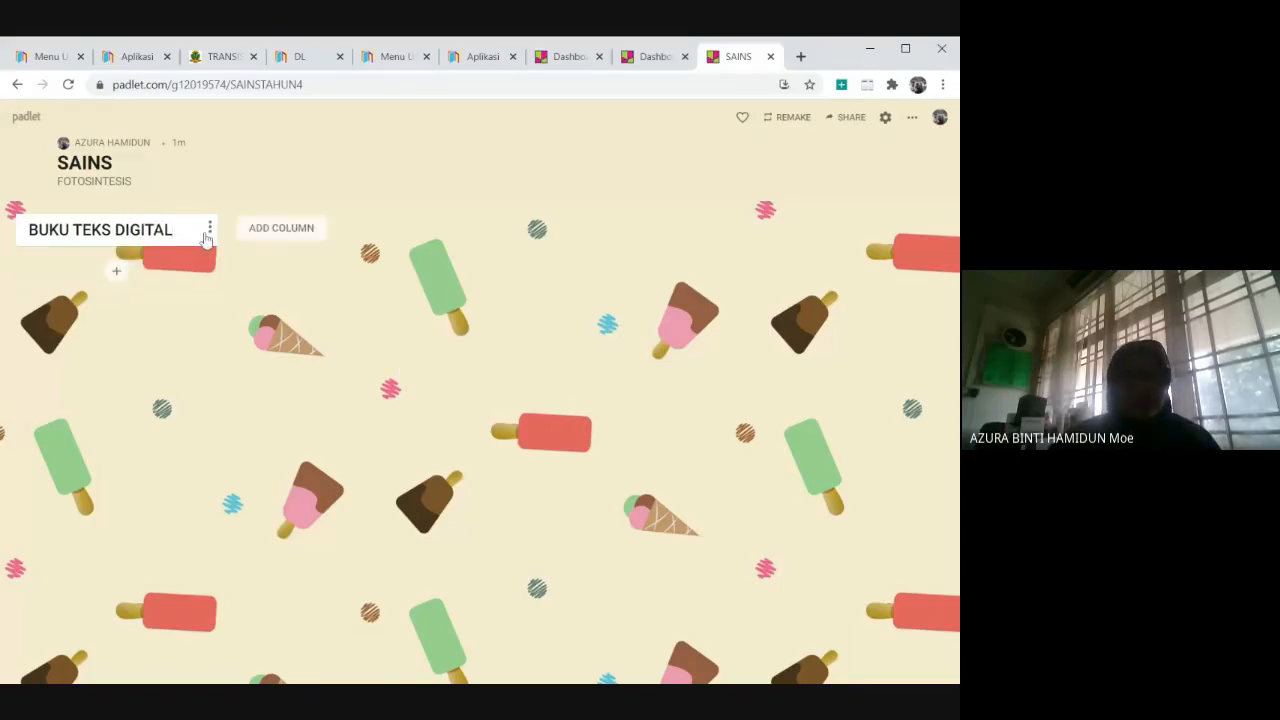
Add a second column named "VIDEO" to the SAINS padlet.
click(264, 238)
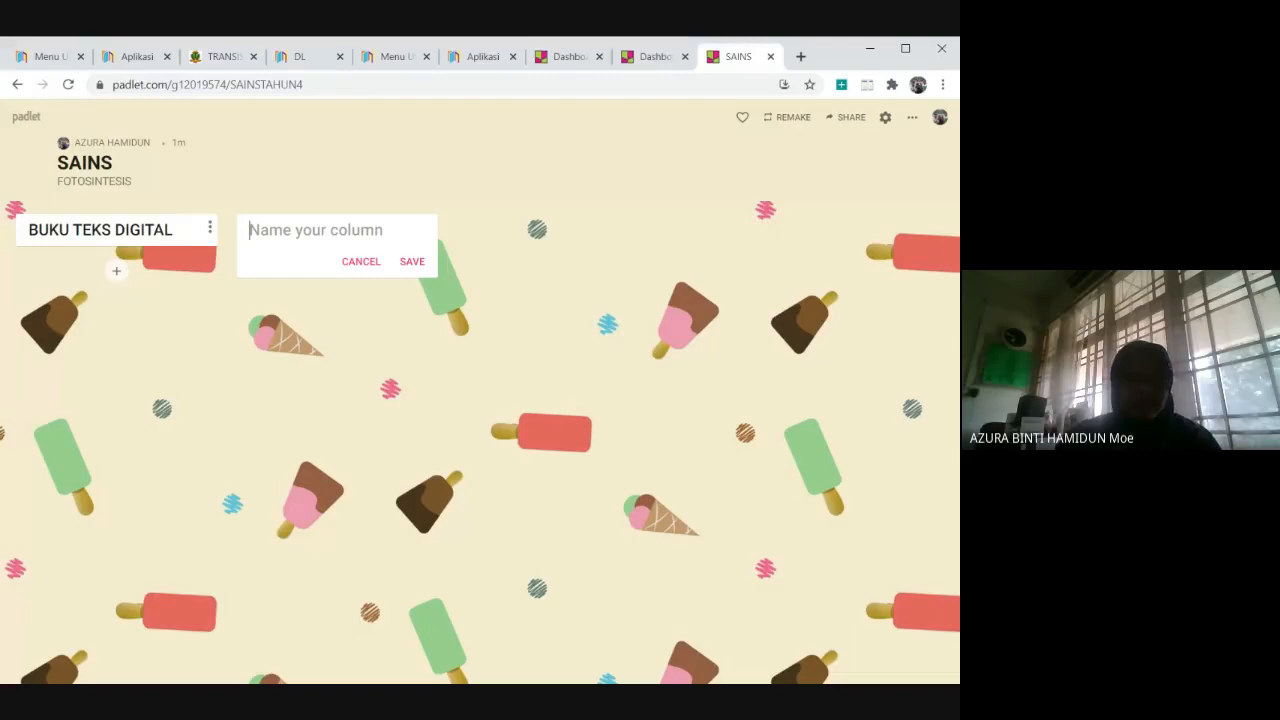
text(Y)
key(BackSpace)
text(VIDEO)
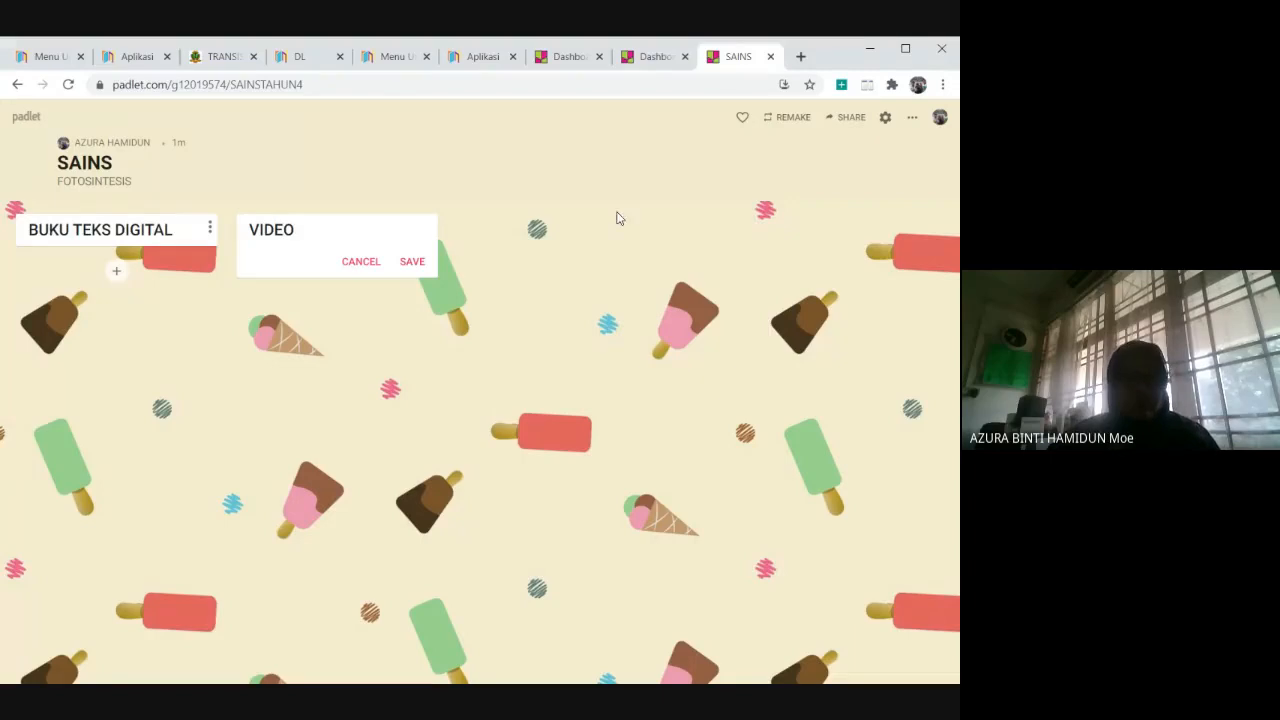
key(Return)
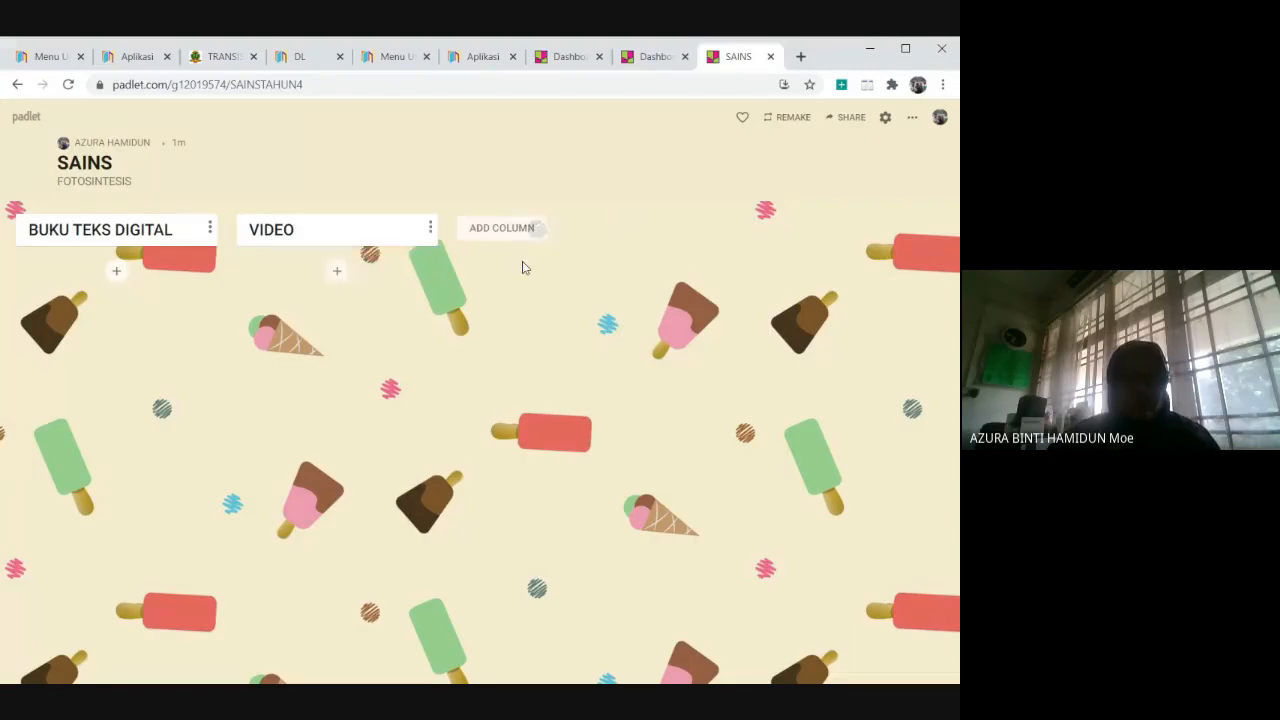
Add a third column named "LATIHAN" after the VIDEO column.
click(525, 232)
text(LATIHAN)
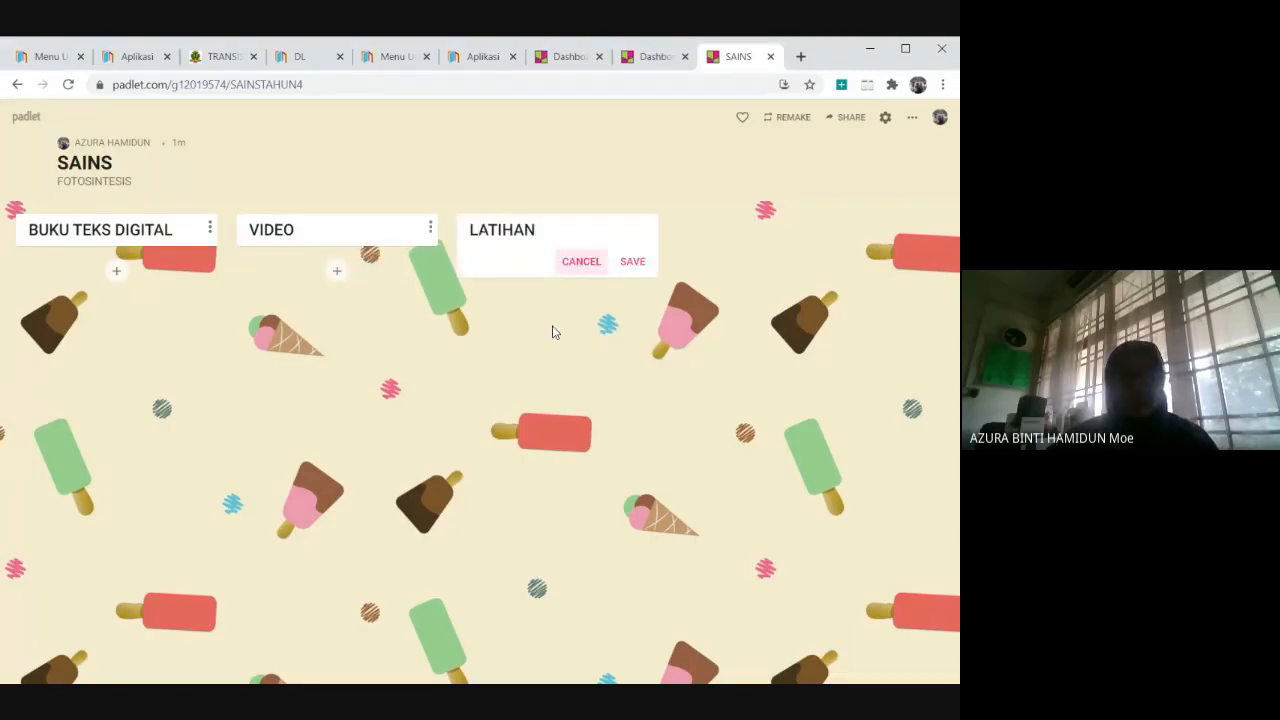
key(Return)
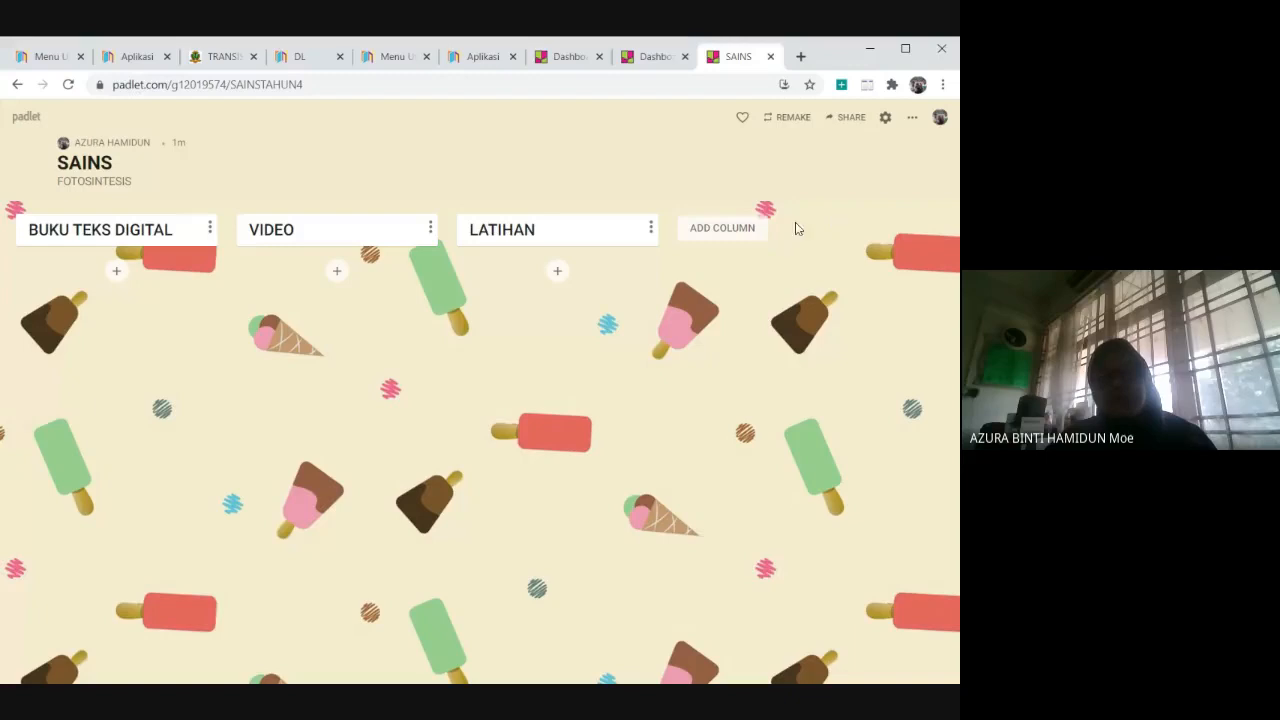
Add a post titled "BACA MUKA SURAT 4" to the BUKU TEKS DIGITAL column.
click(117, 274)
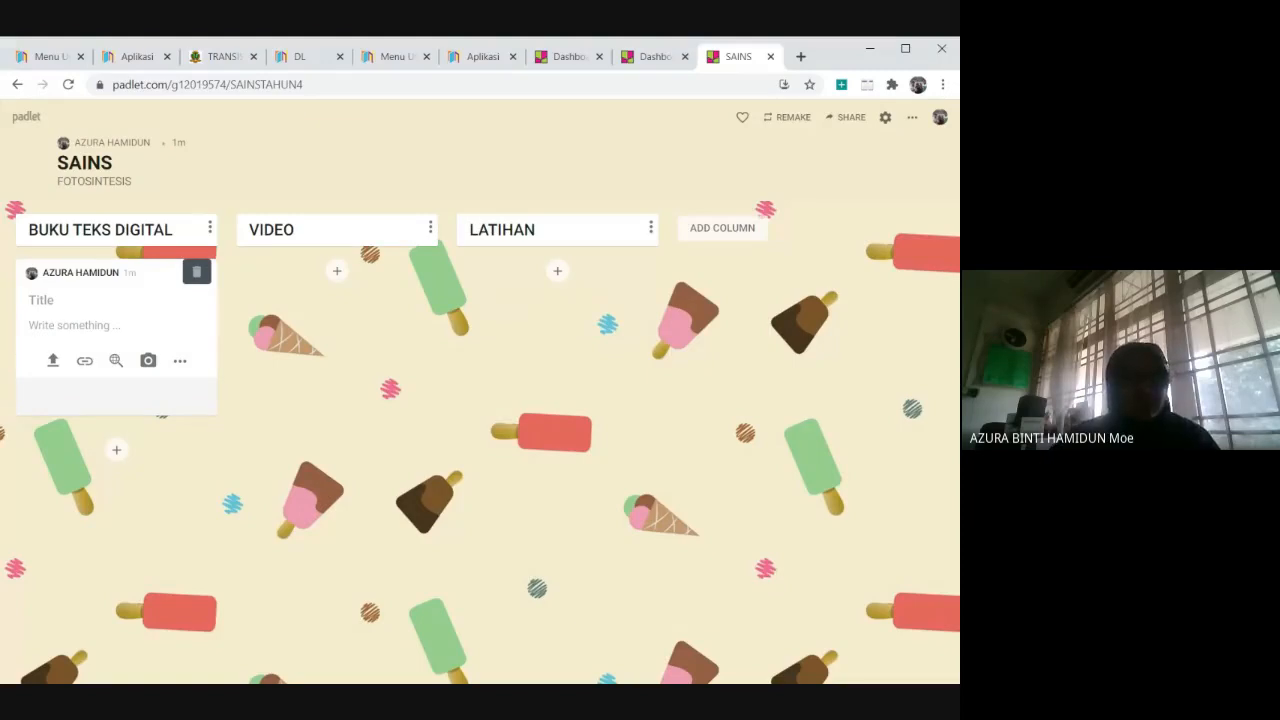
text(BACA )
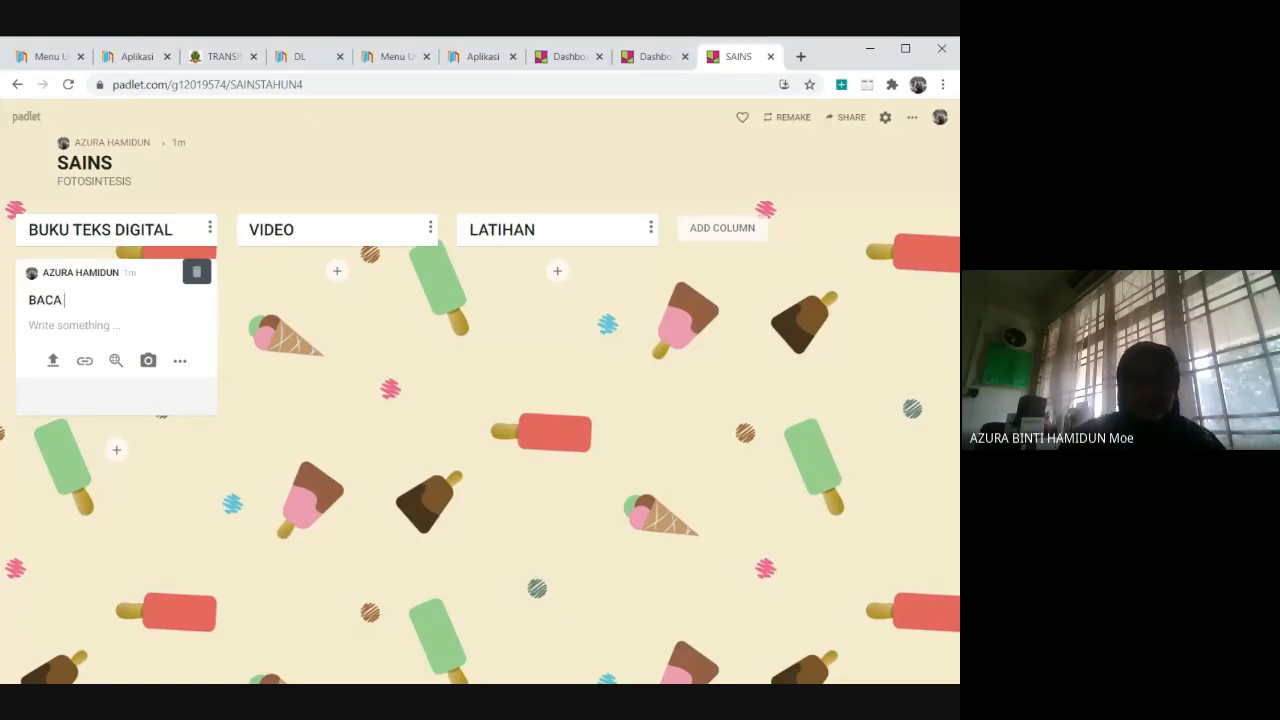
text(MUKA SURAT 4)
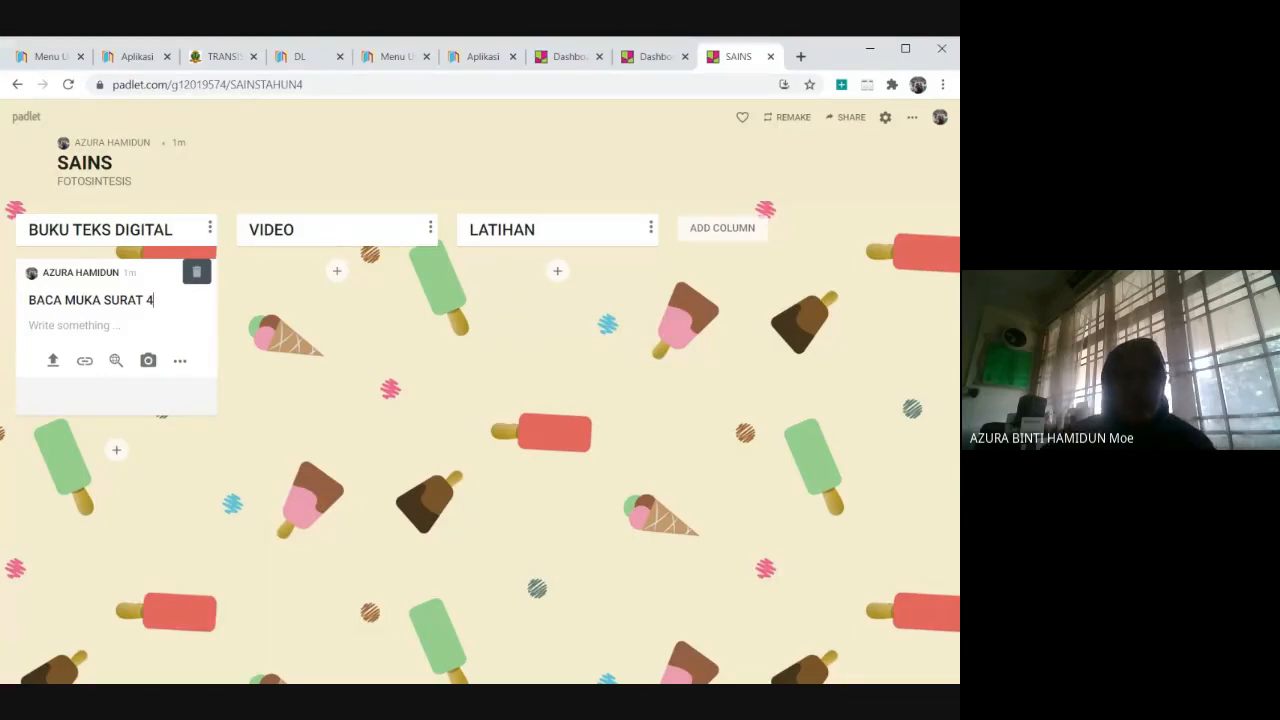
click(336, 271)
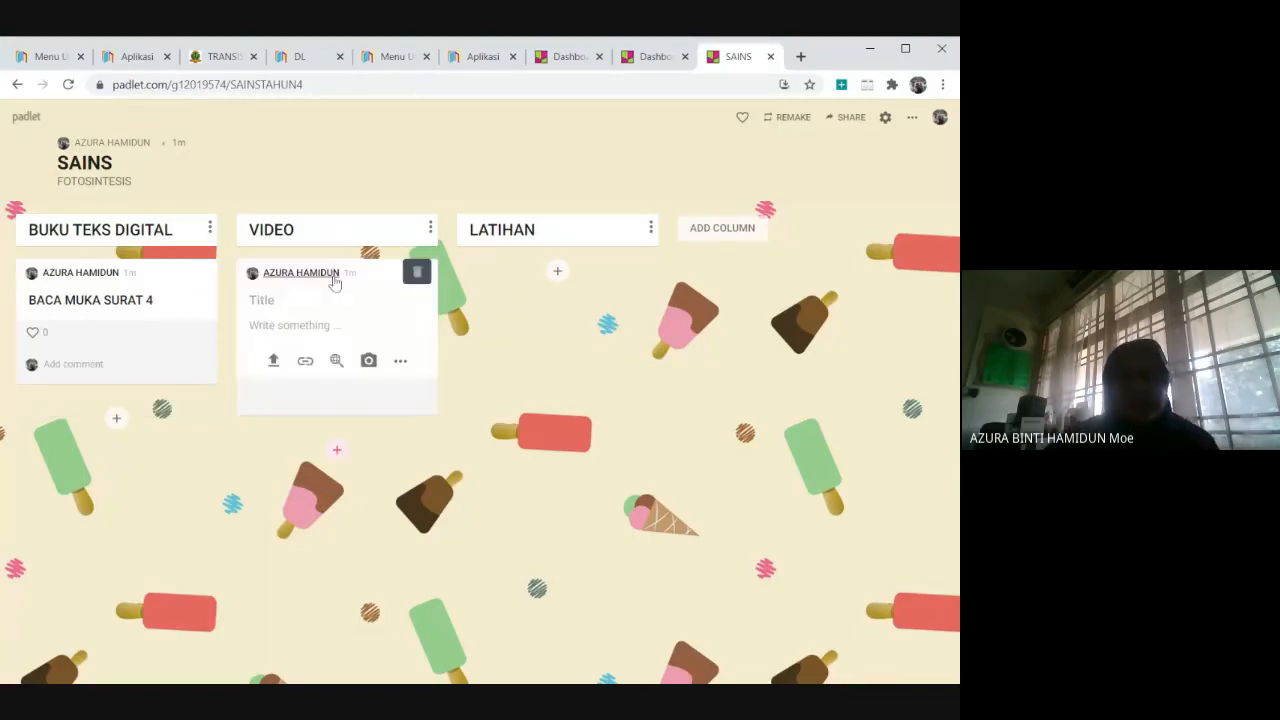
click(558, 272)
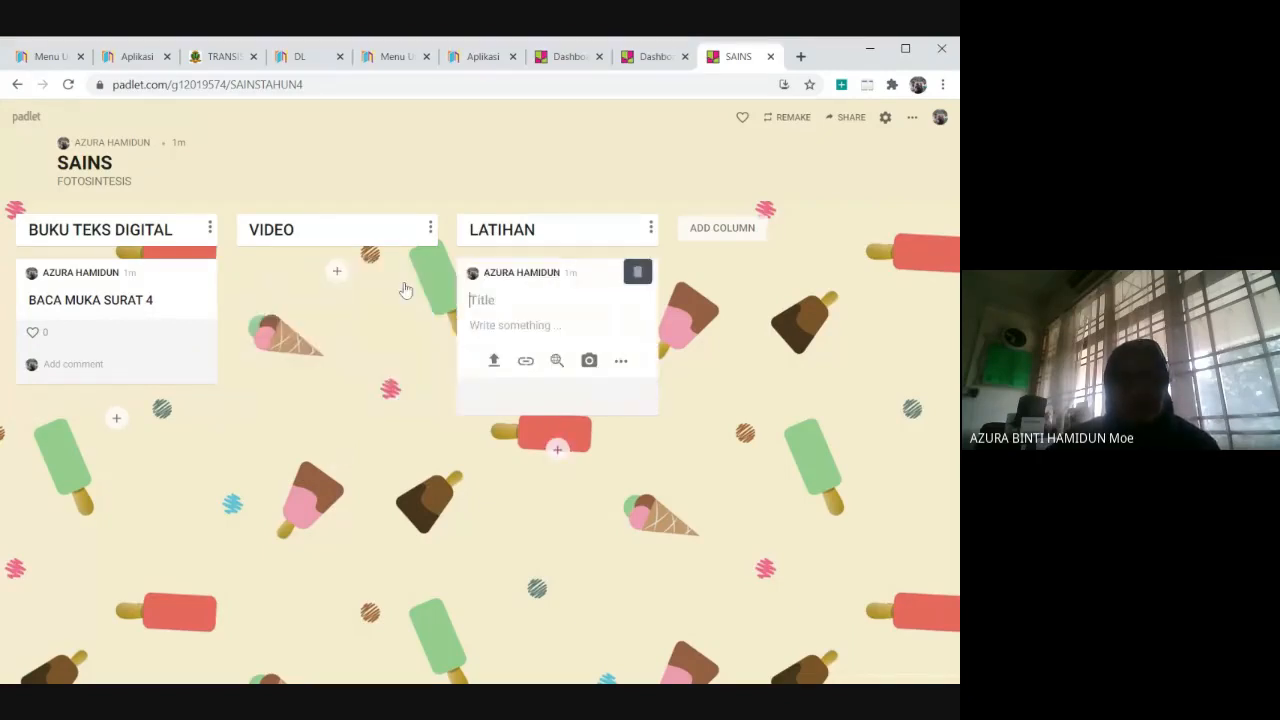
click(337, 271)
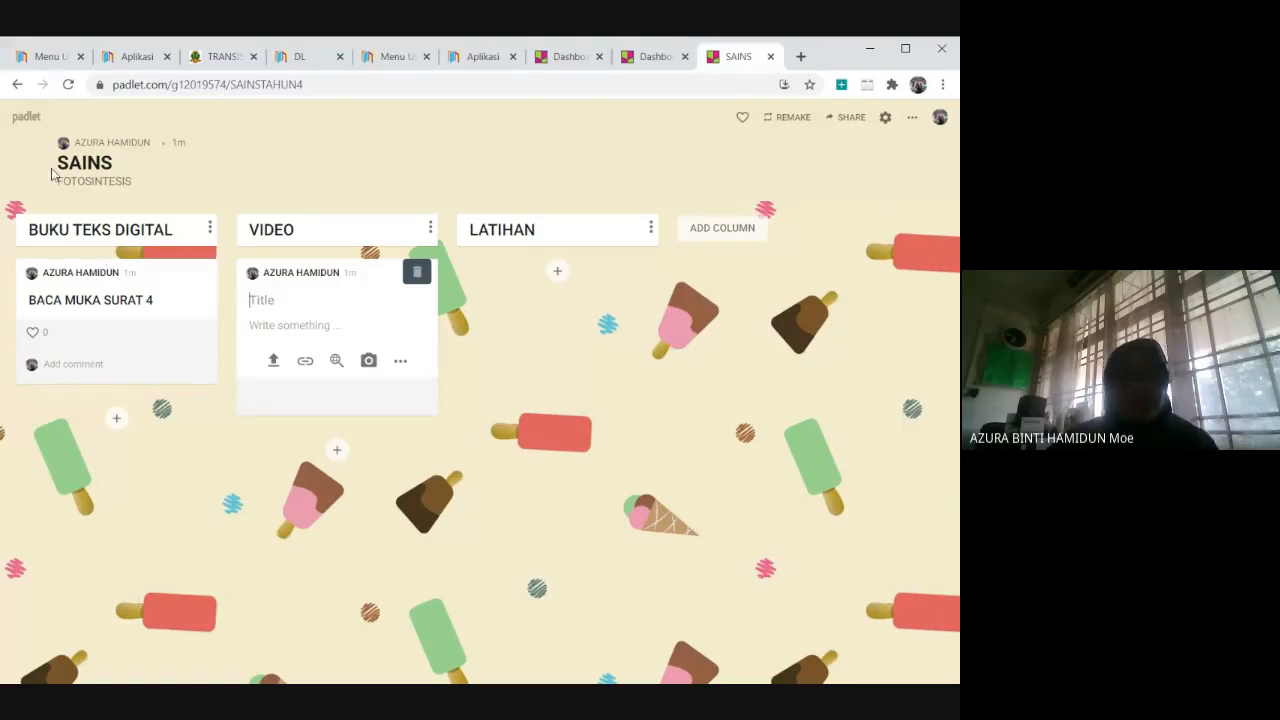
Open the example padlet "NABI MUHAMMAD SAW SAHABAT SEJATI" from the dashboard and view the posts in its first columns.
click(24, 122)
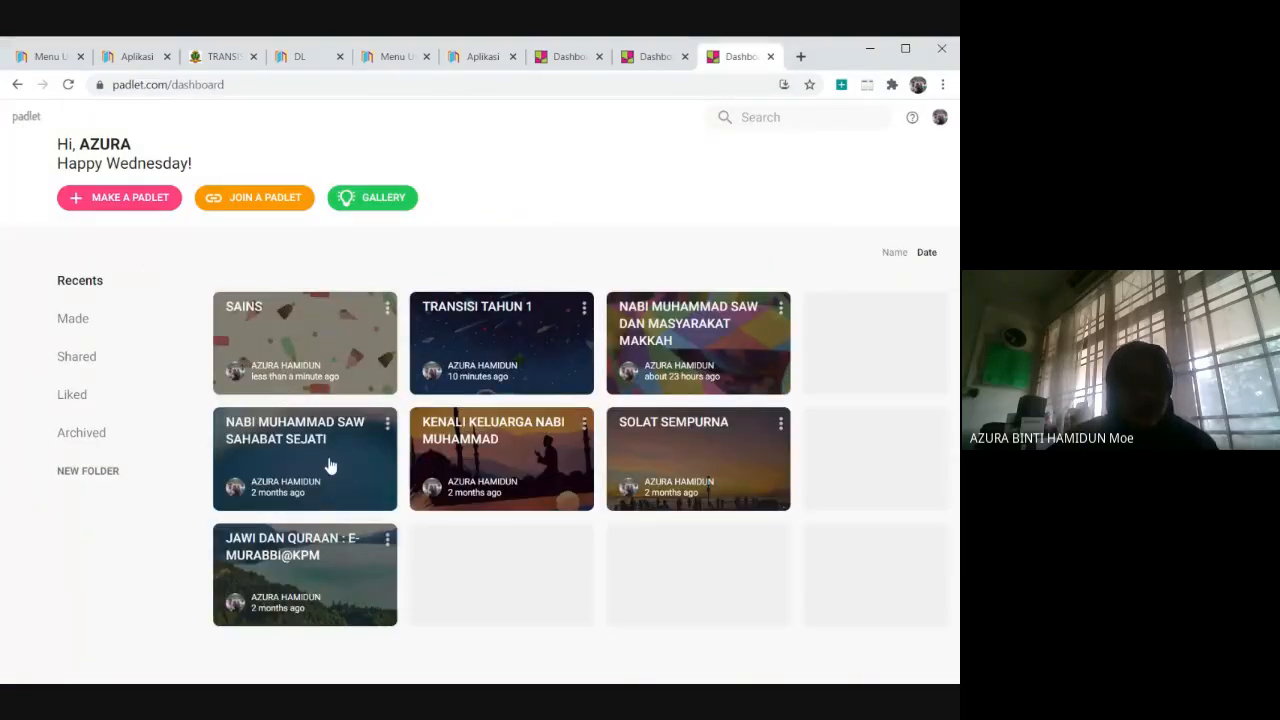
click(330, 466)
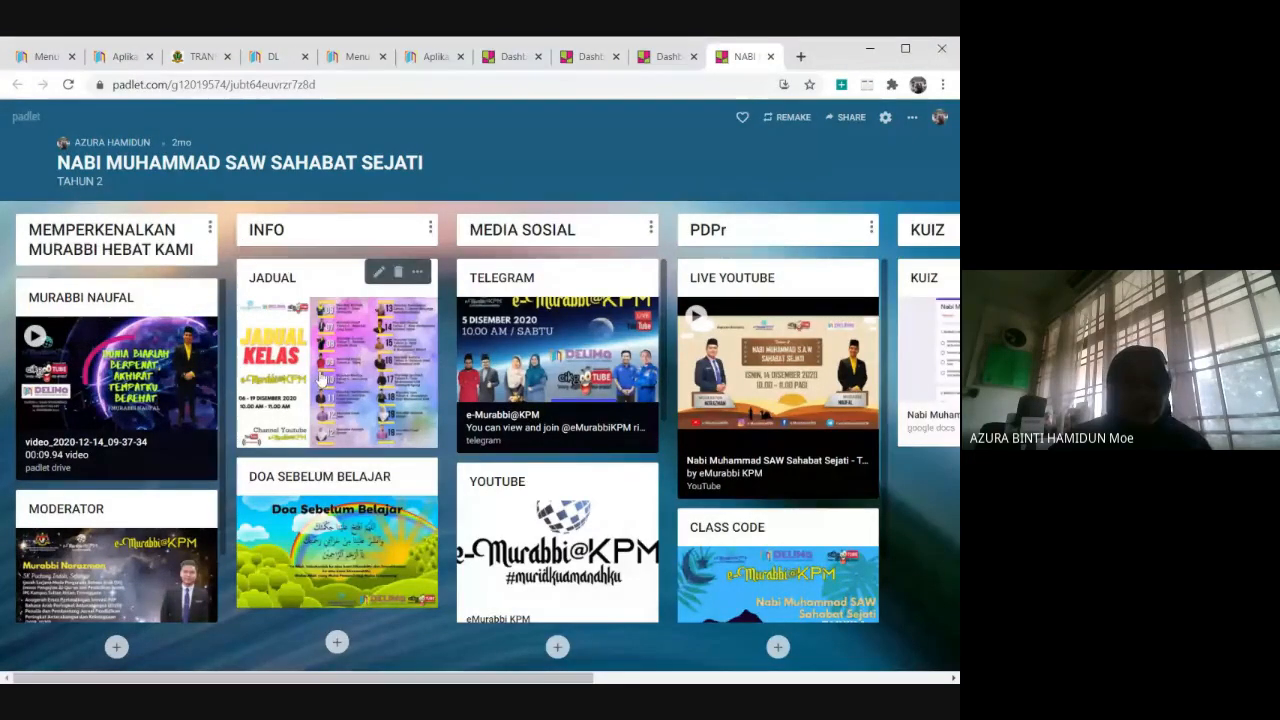
scroll(122, 505, down, 1)
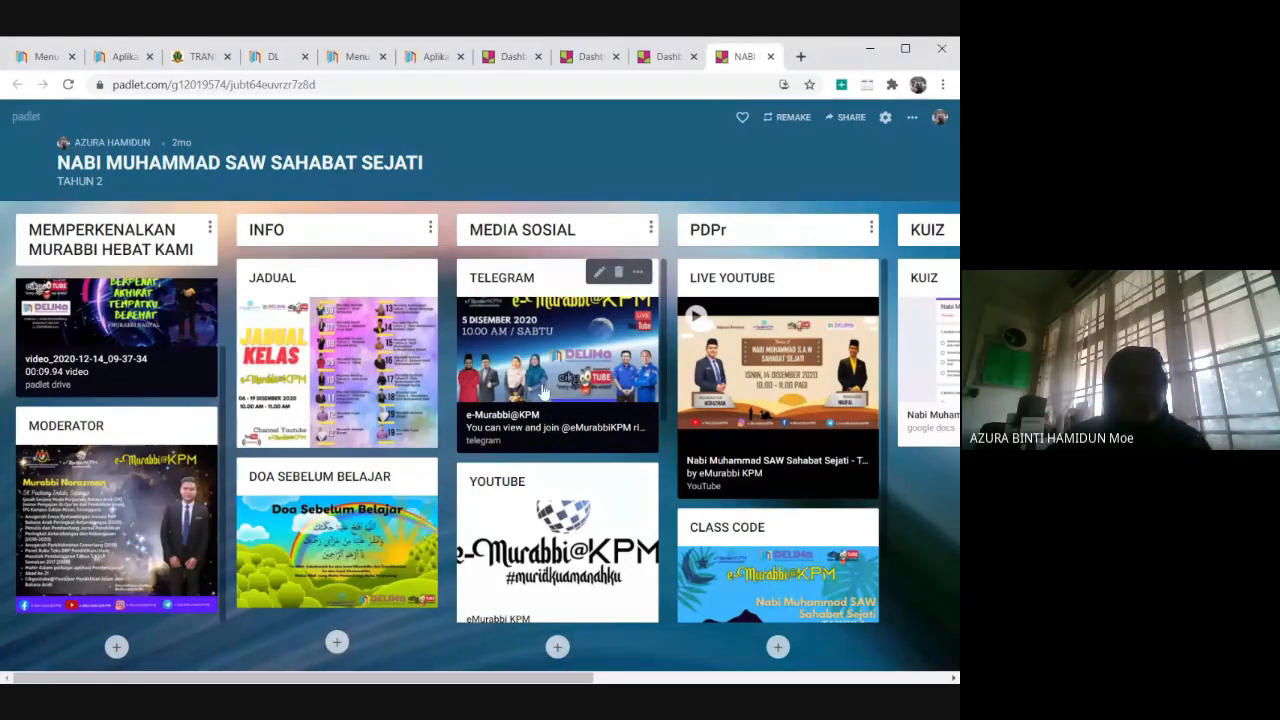
scroll(556, 370, down, 1)
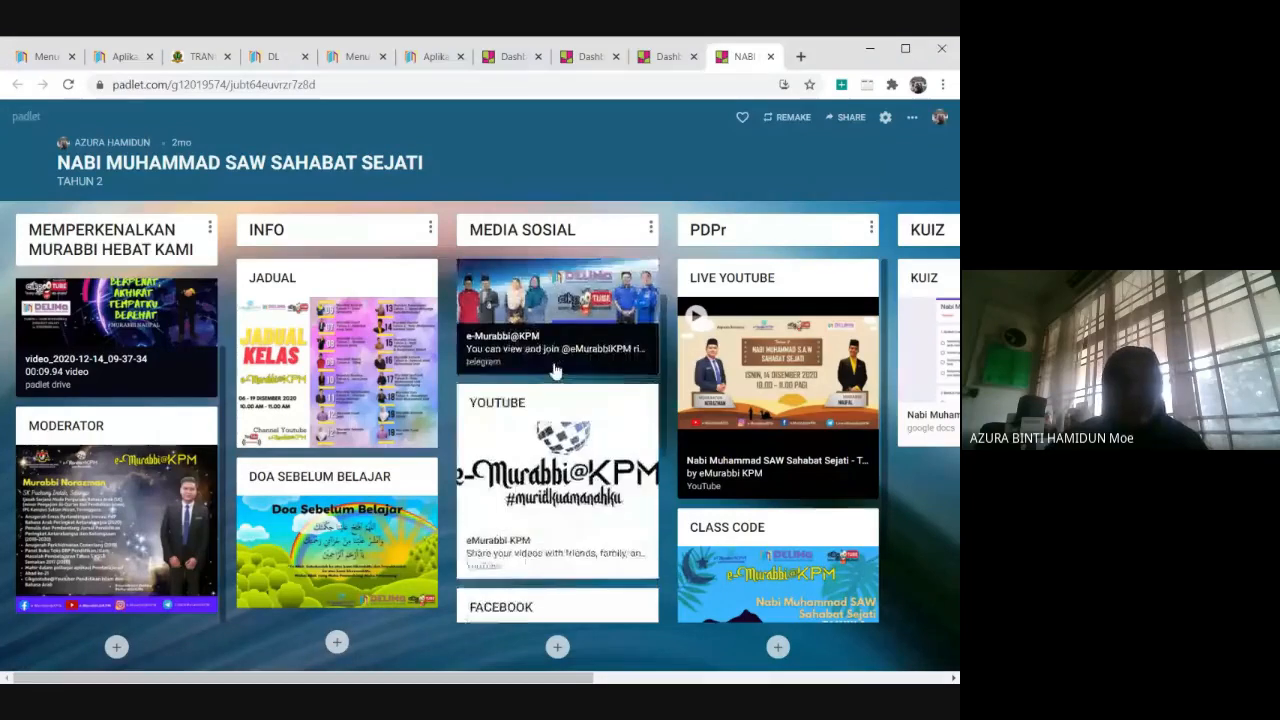
scroll(556, 370, up, 1)
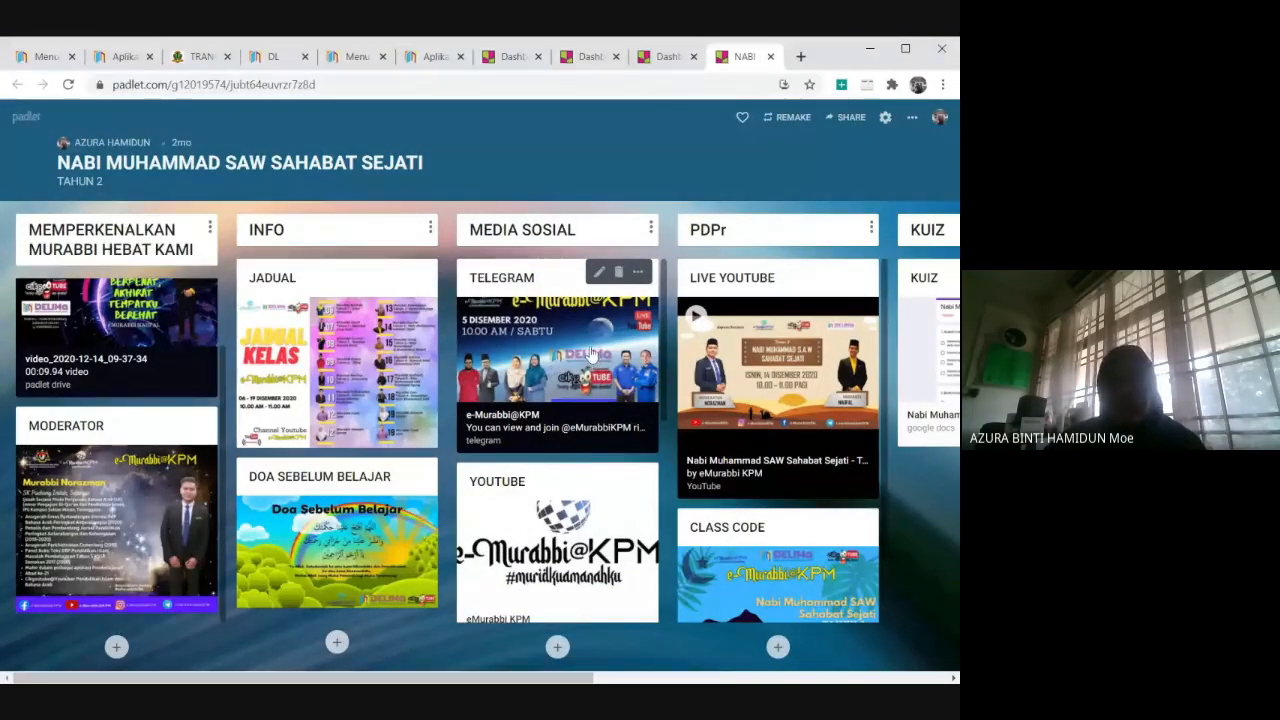
View the page linked from the TELEGRAM post, declining to open the desktop app, and return to the padlet.
click(591, 354)
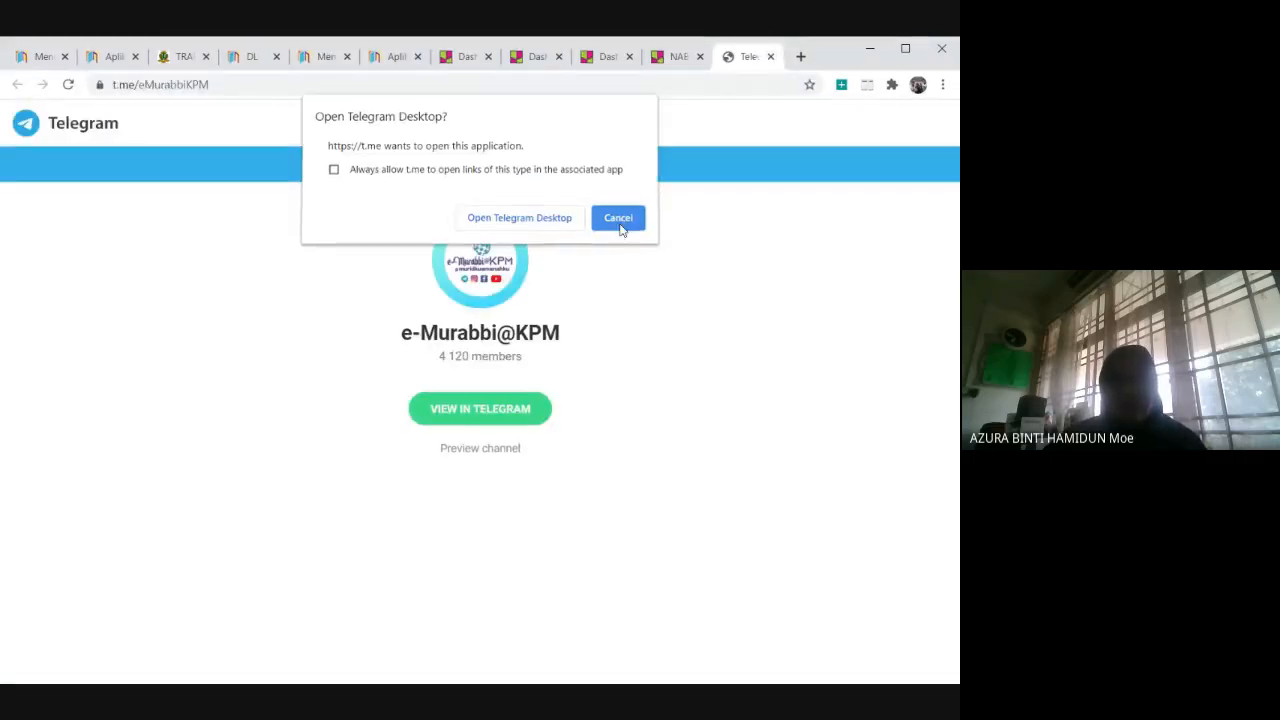
click(618, 218)
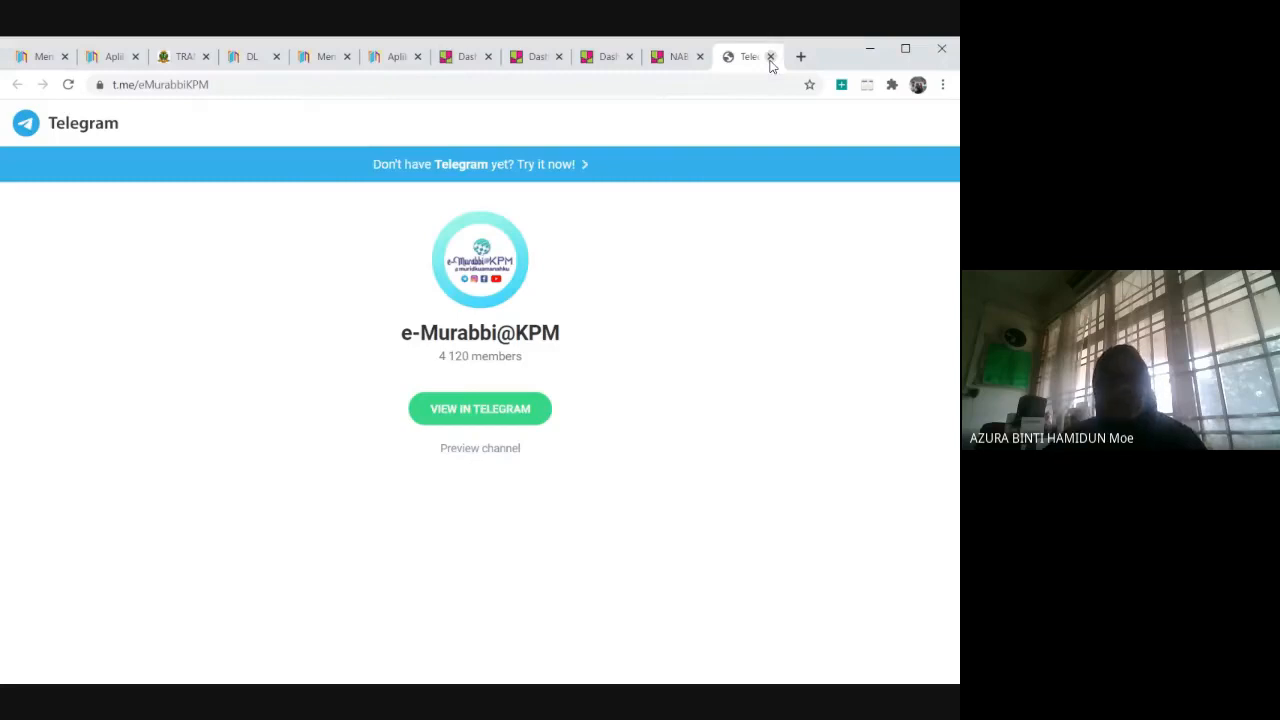
click(770, 57)
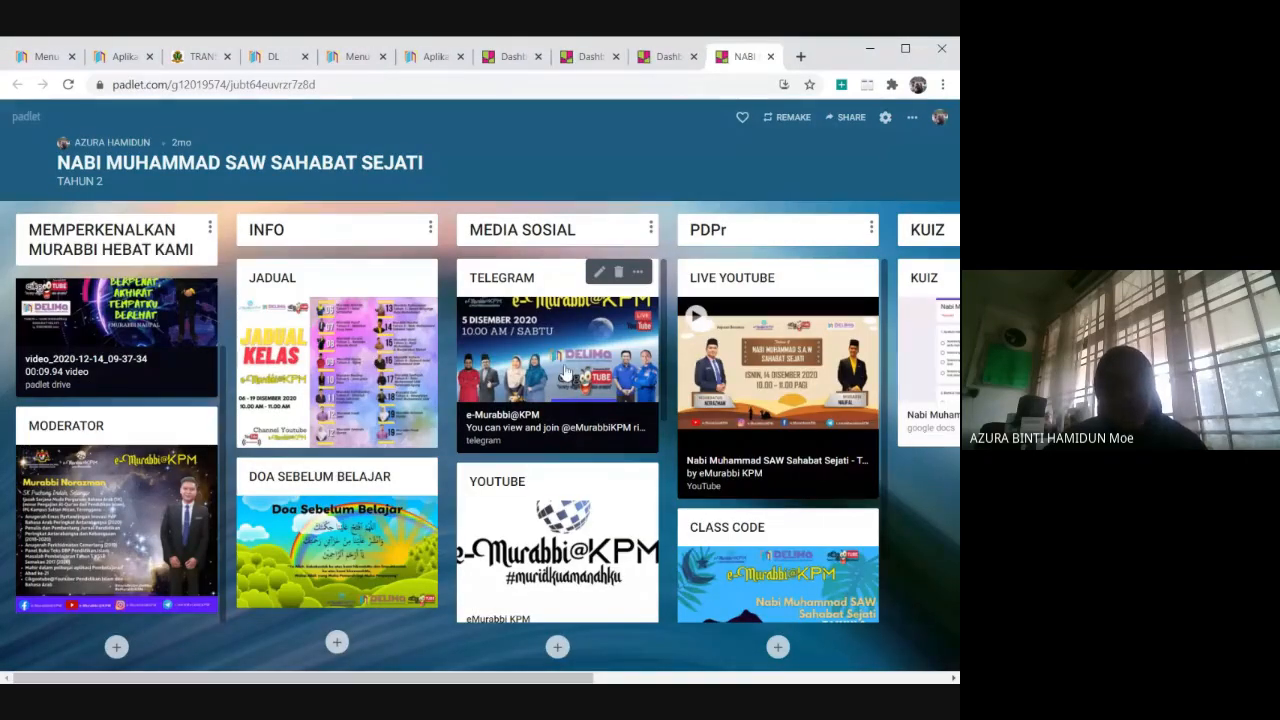
Examine the example padlet's remaining MEDIA SOSIAL posts and its PDPr, KUIZ and KEHADIRAN columns.
scroll(549, 508, down, 2)
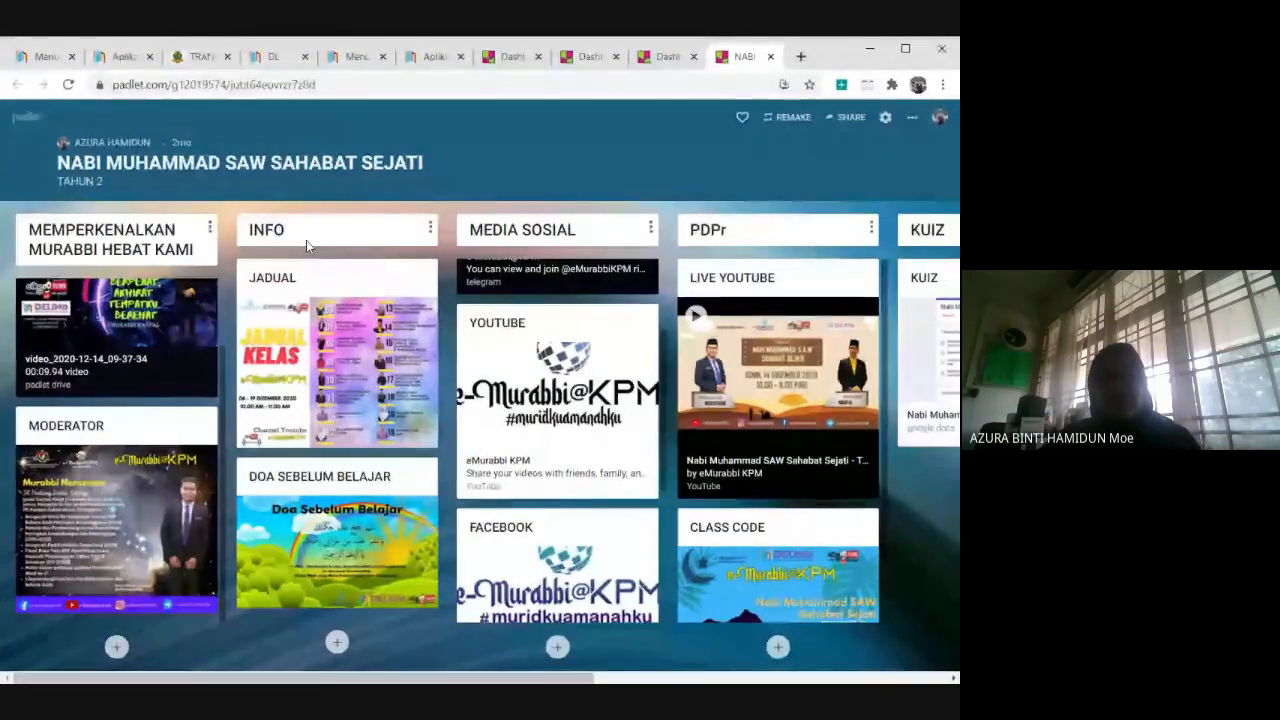
mouse_move(458, 373)
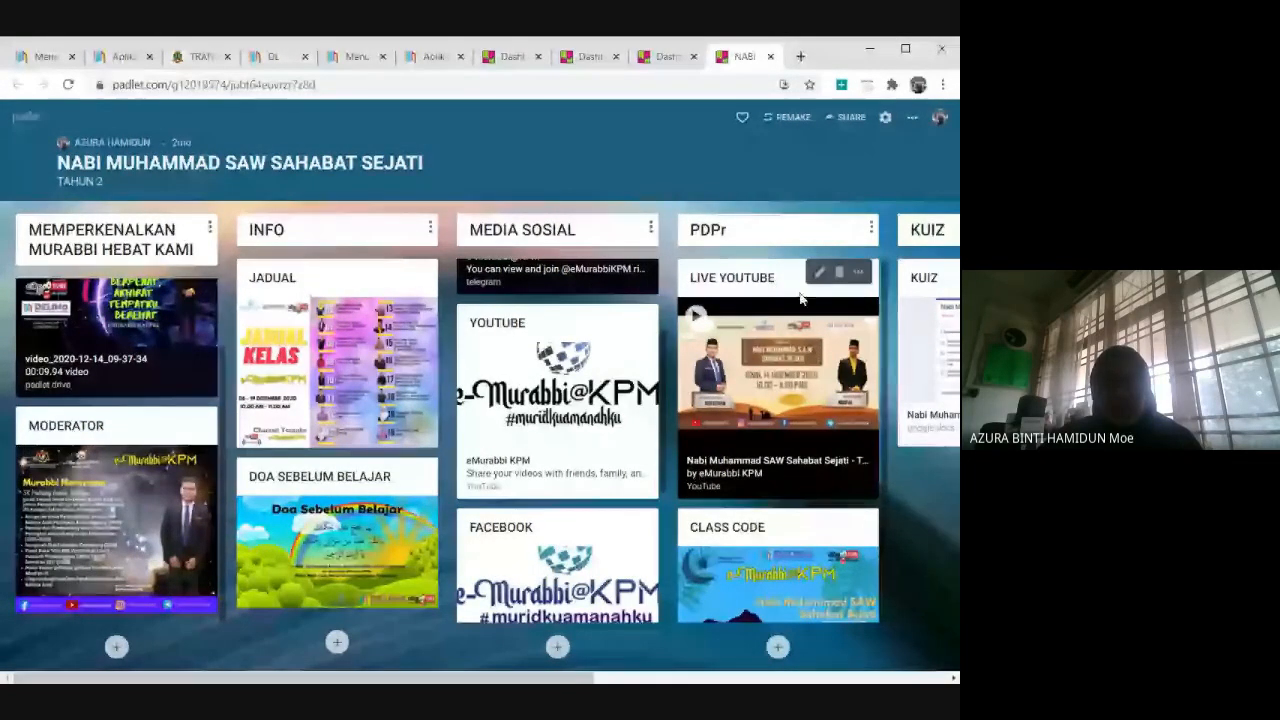
click(953, 678)
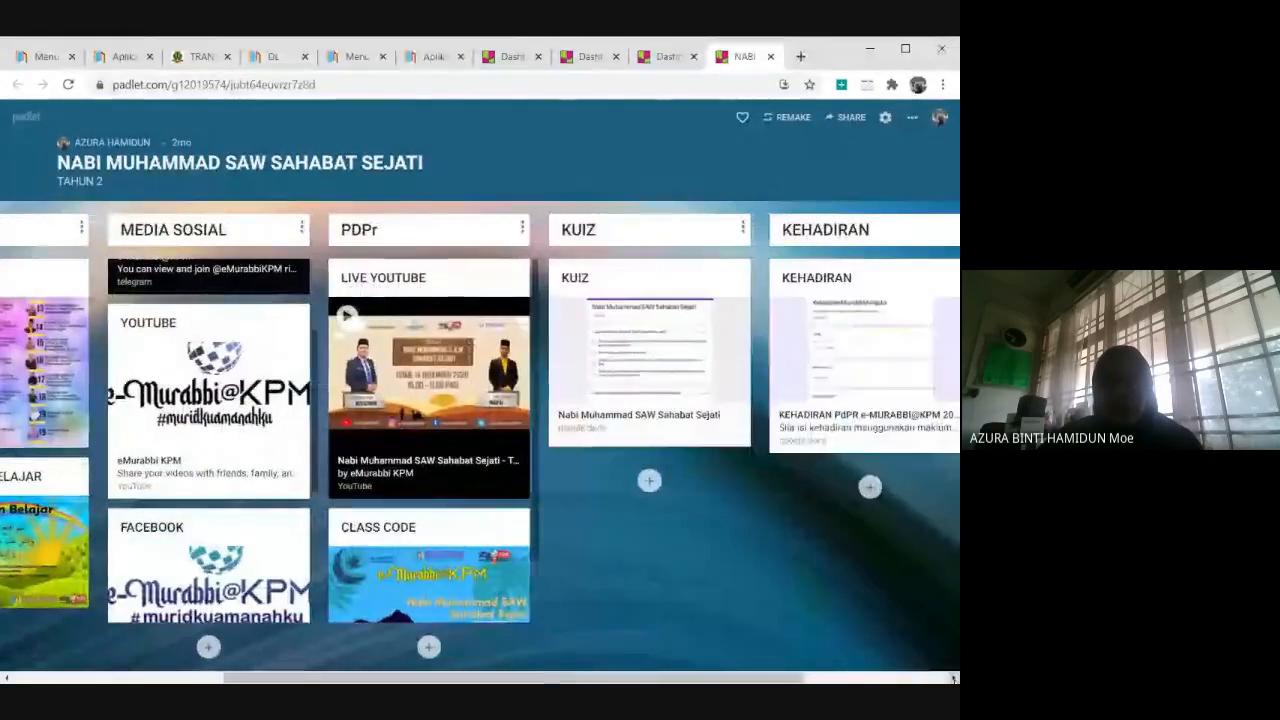
click(954, 679)
click(954, 679)
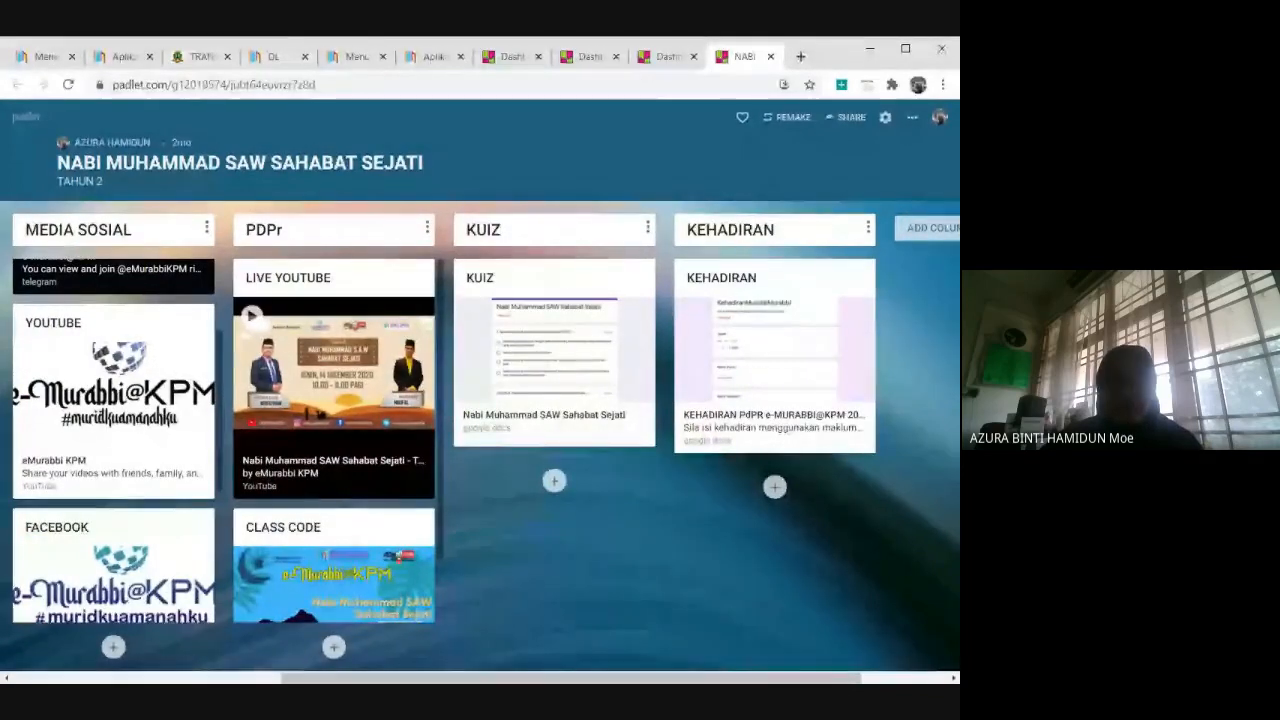
mouse_move(421, 277)
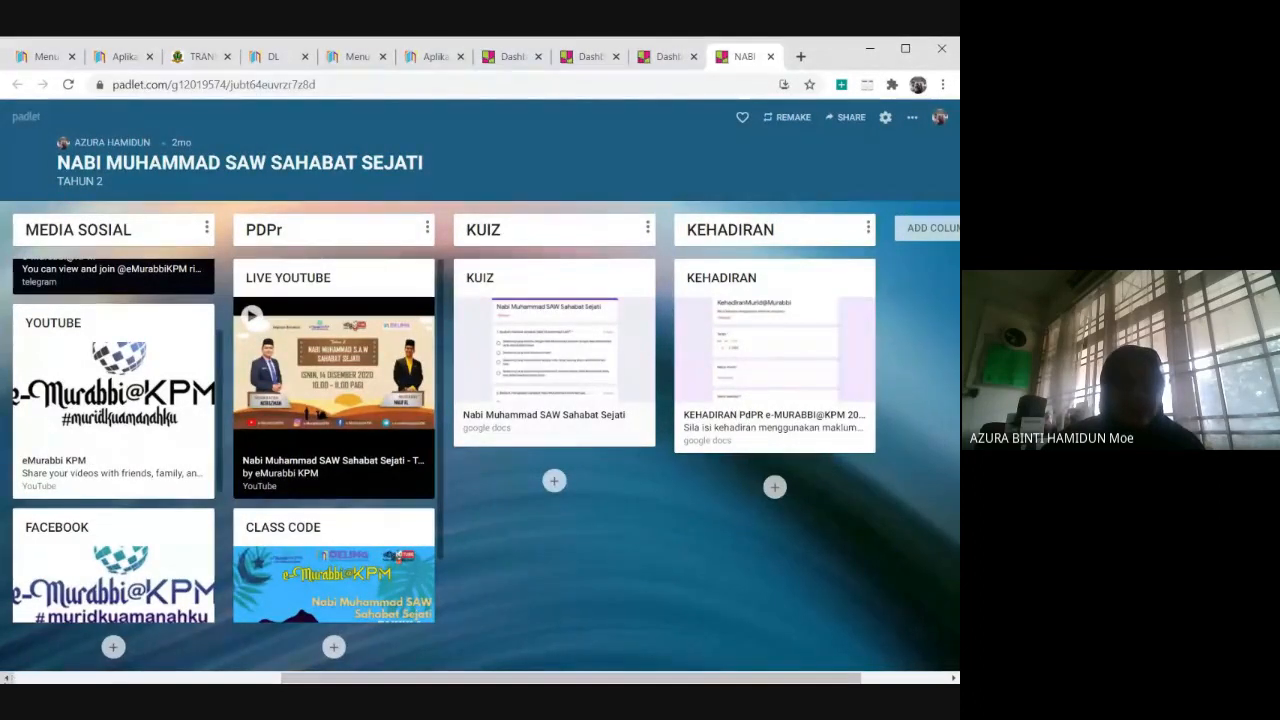
click(7, 678)
click(7, 678)
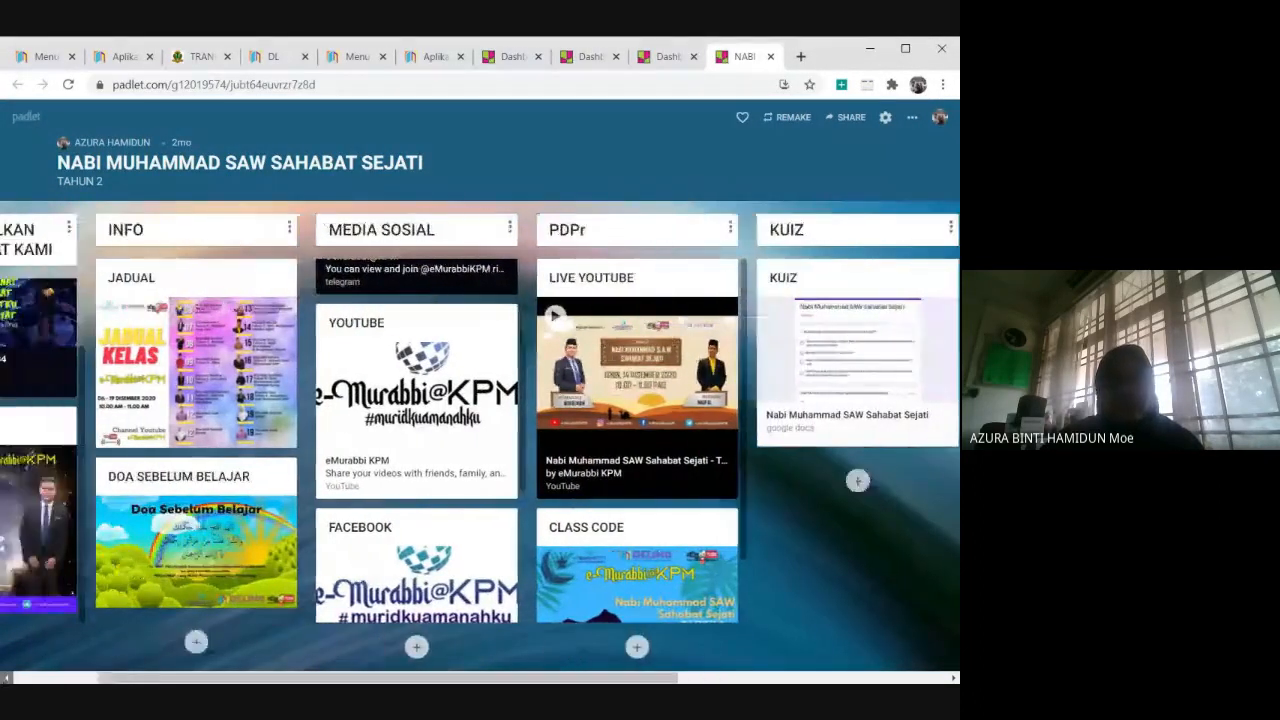
click(7, 678)
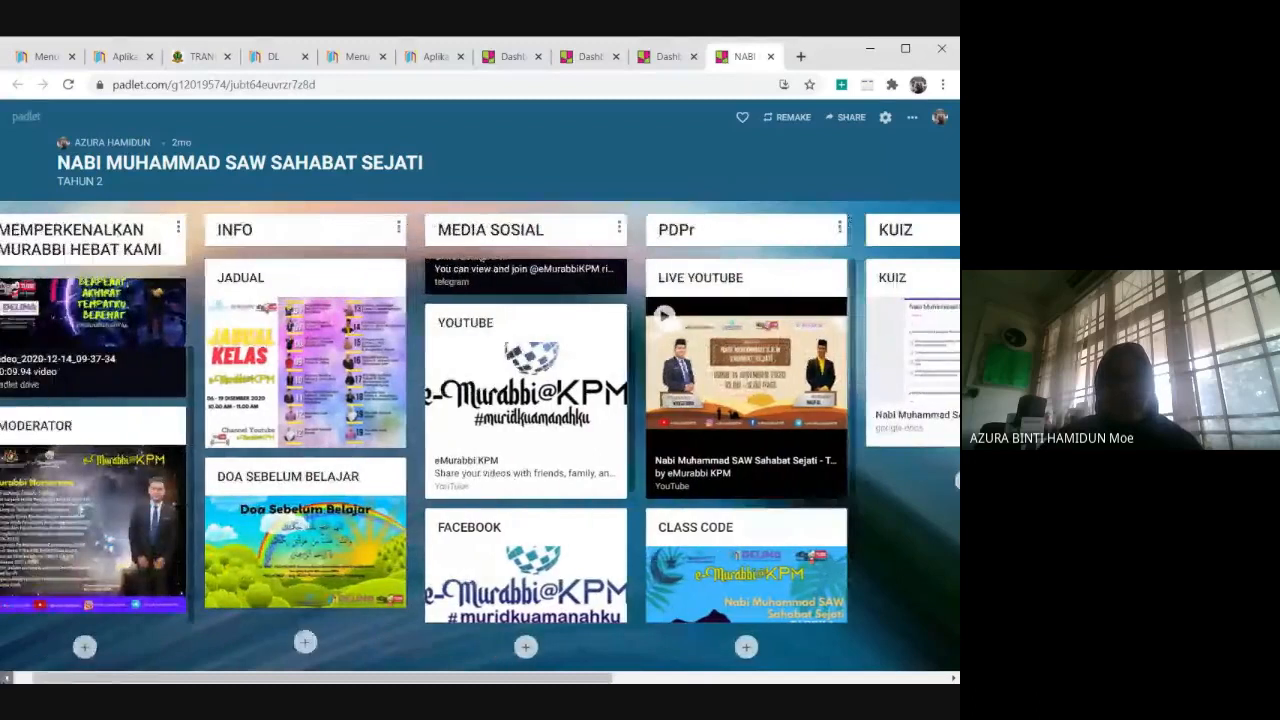
Close the example padlet and open the "TRANSISI TAHUN 1" padlet from the dashboard.
click(770, 56)
click(645, 57)
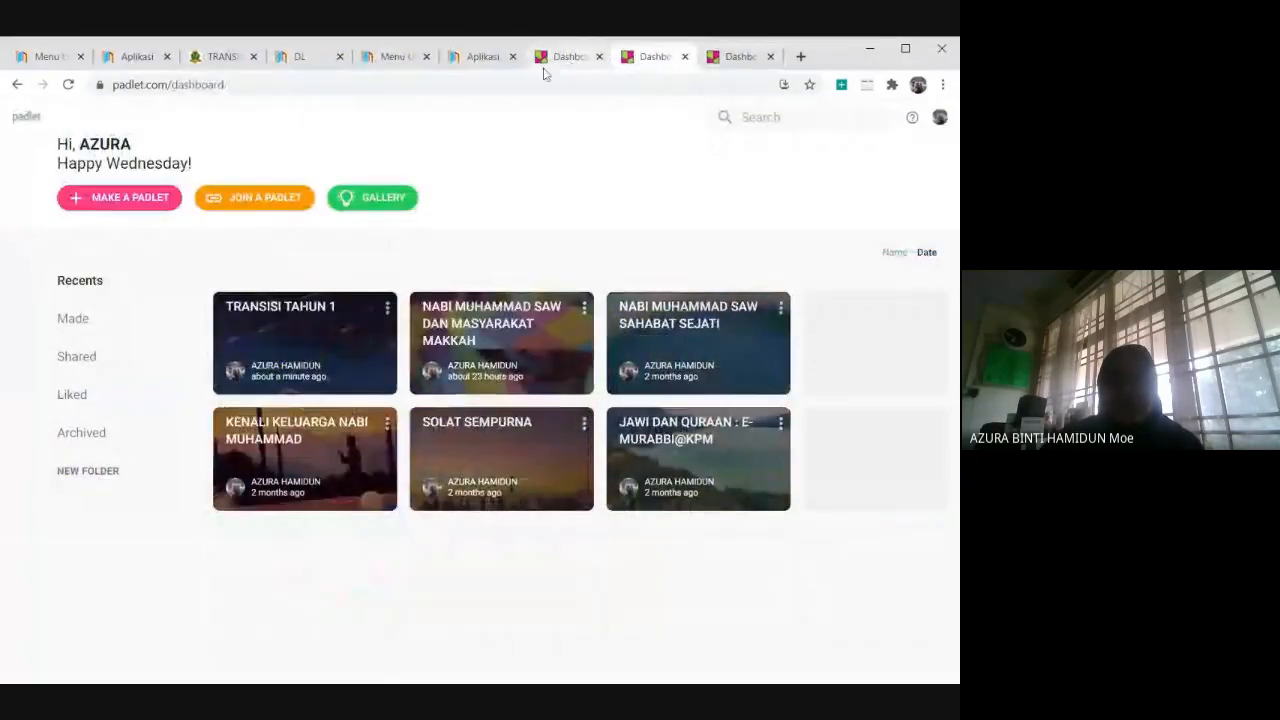
click(561, 57)
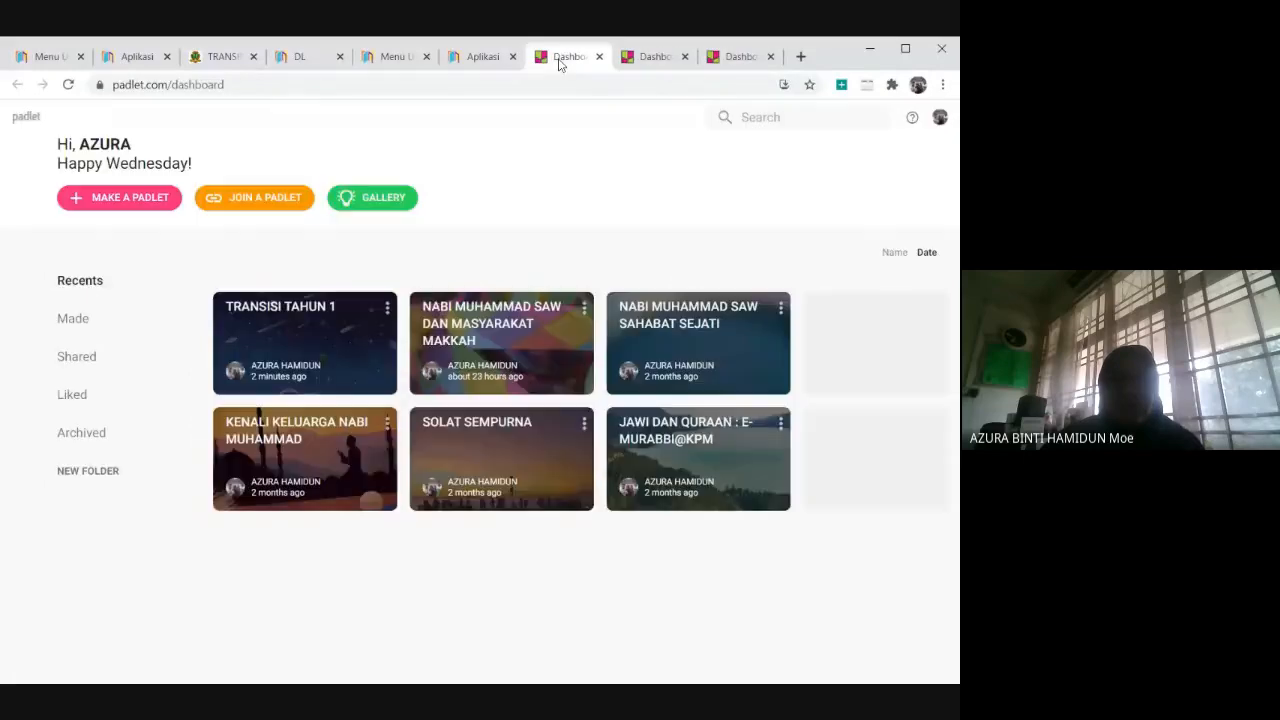
click(275, 339)
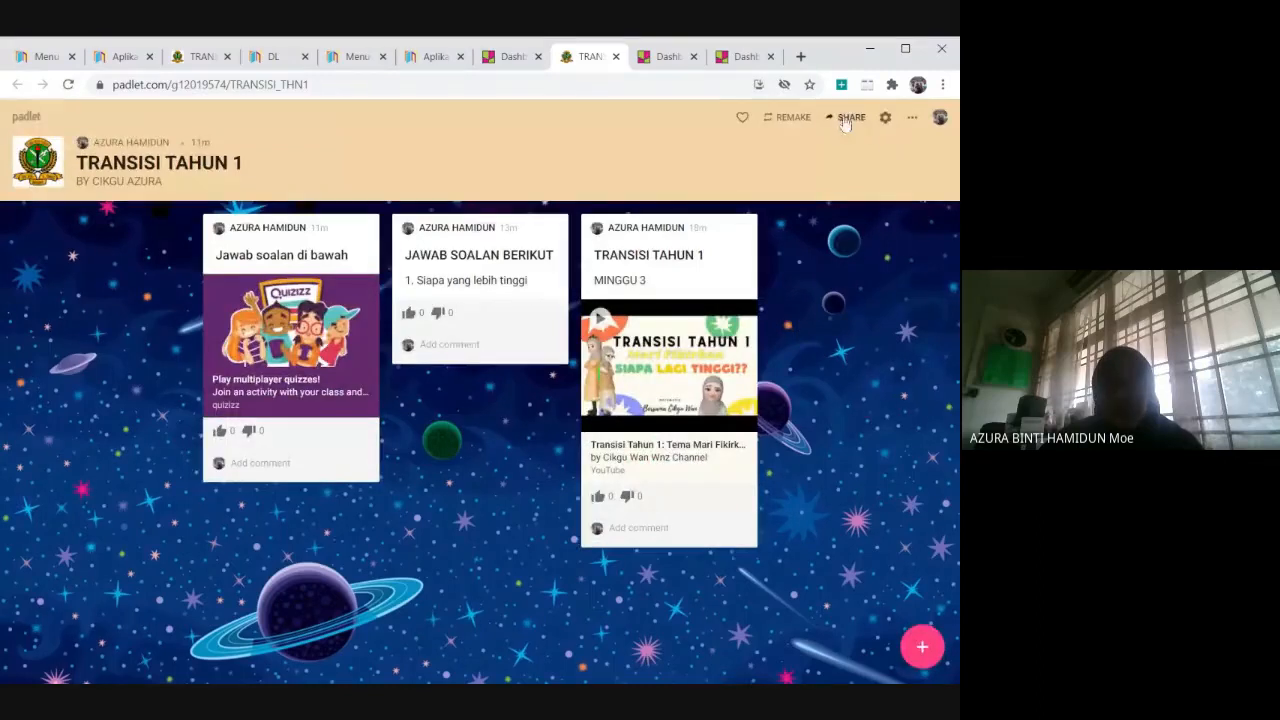
Copy the TRANSISI TAHUN 1 padlet's share link to the clipboard and return to its posts.
click(849, 117)
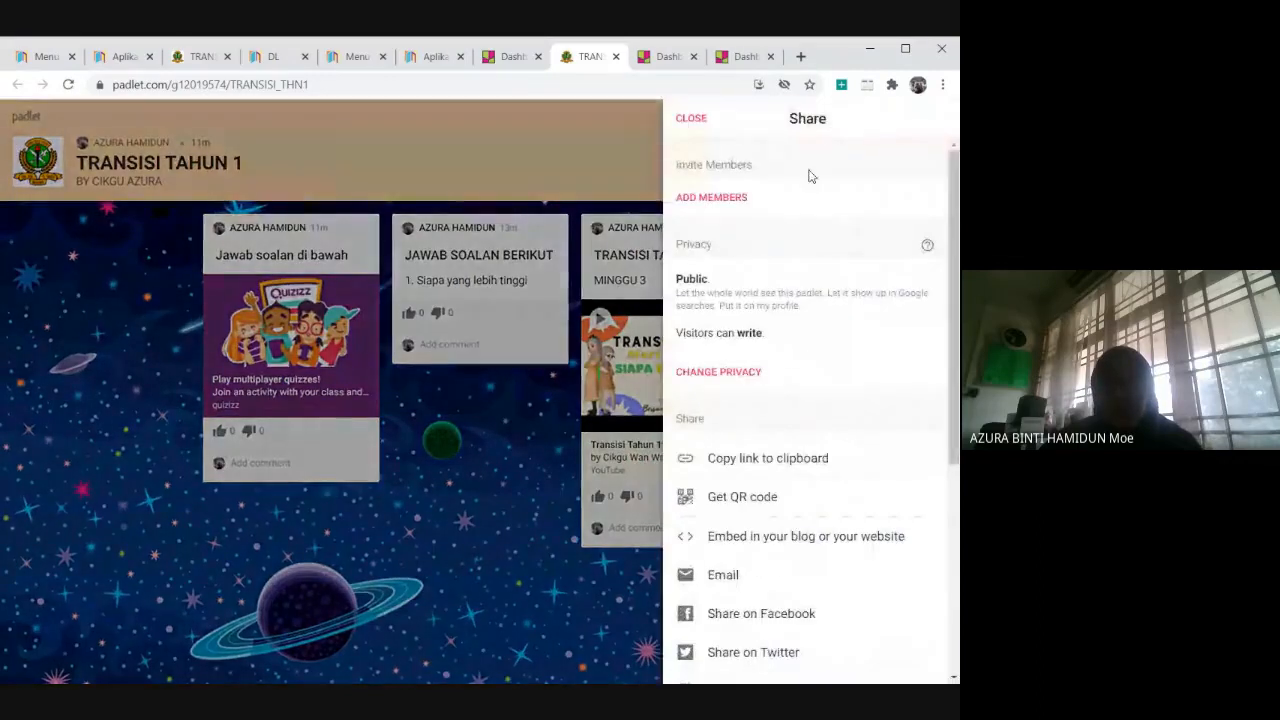
click(782, 464)
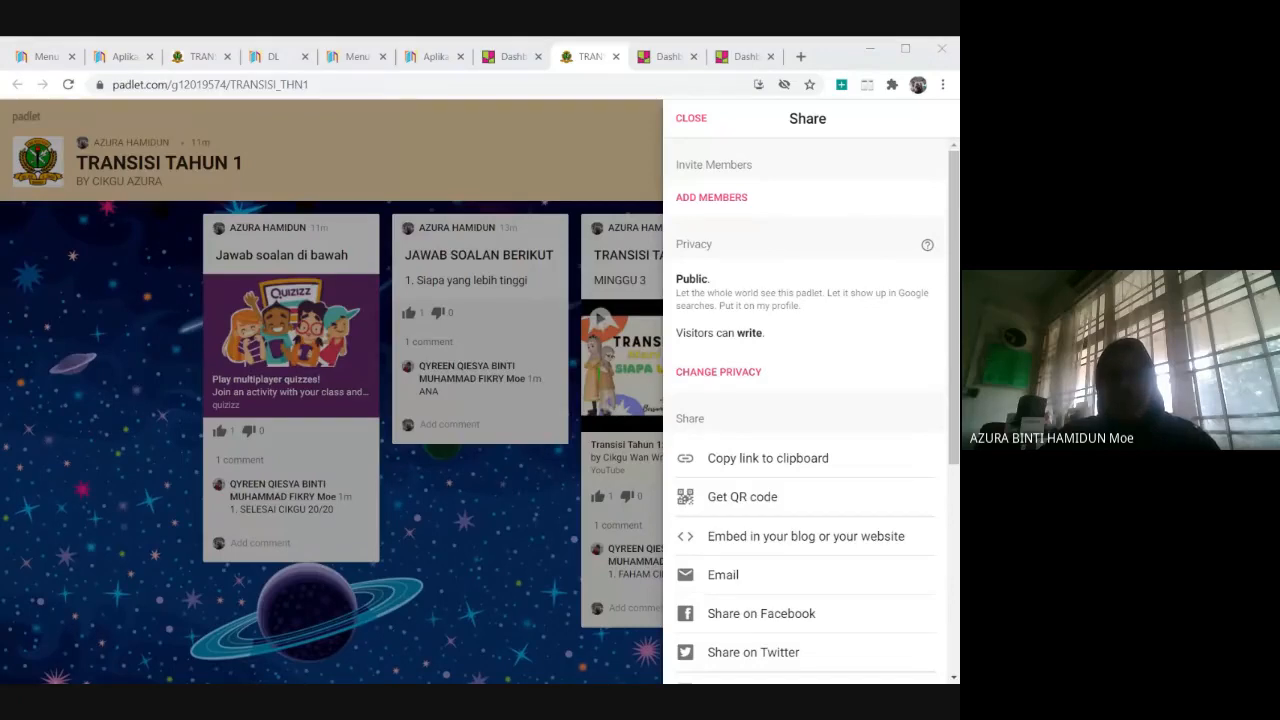
click(870, 48)
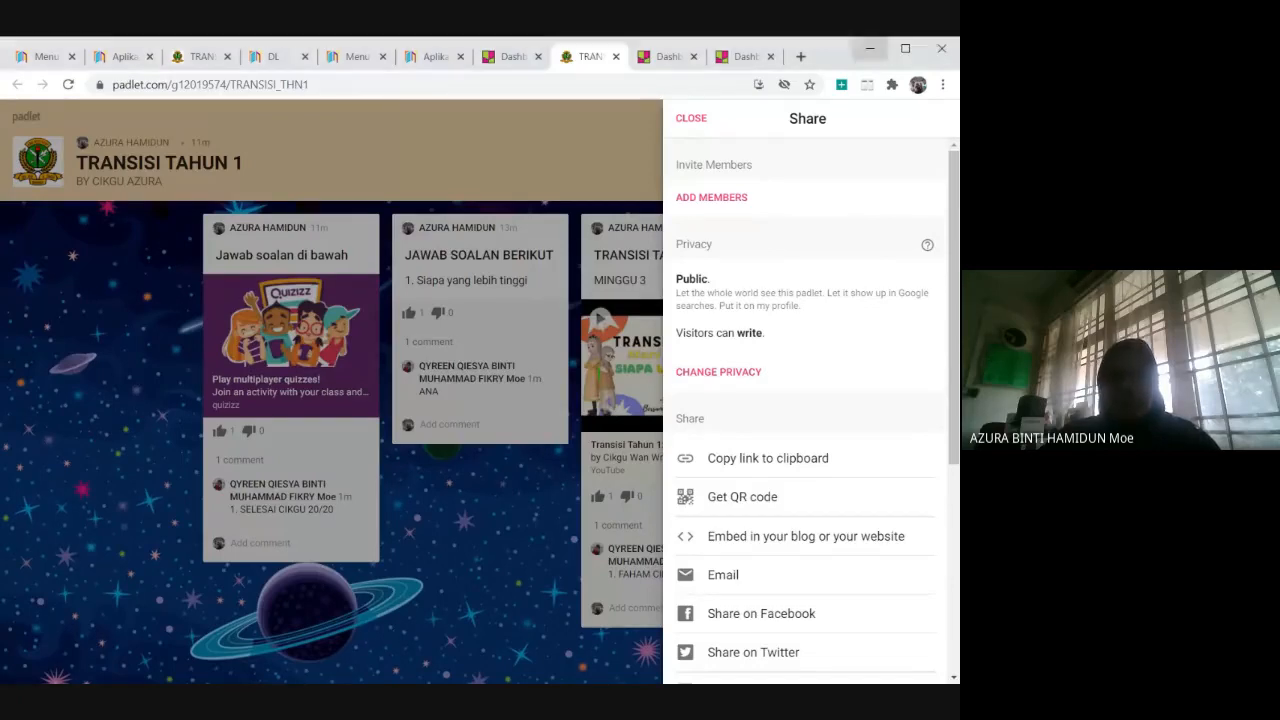
click(690, 119)
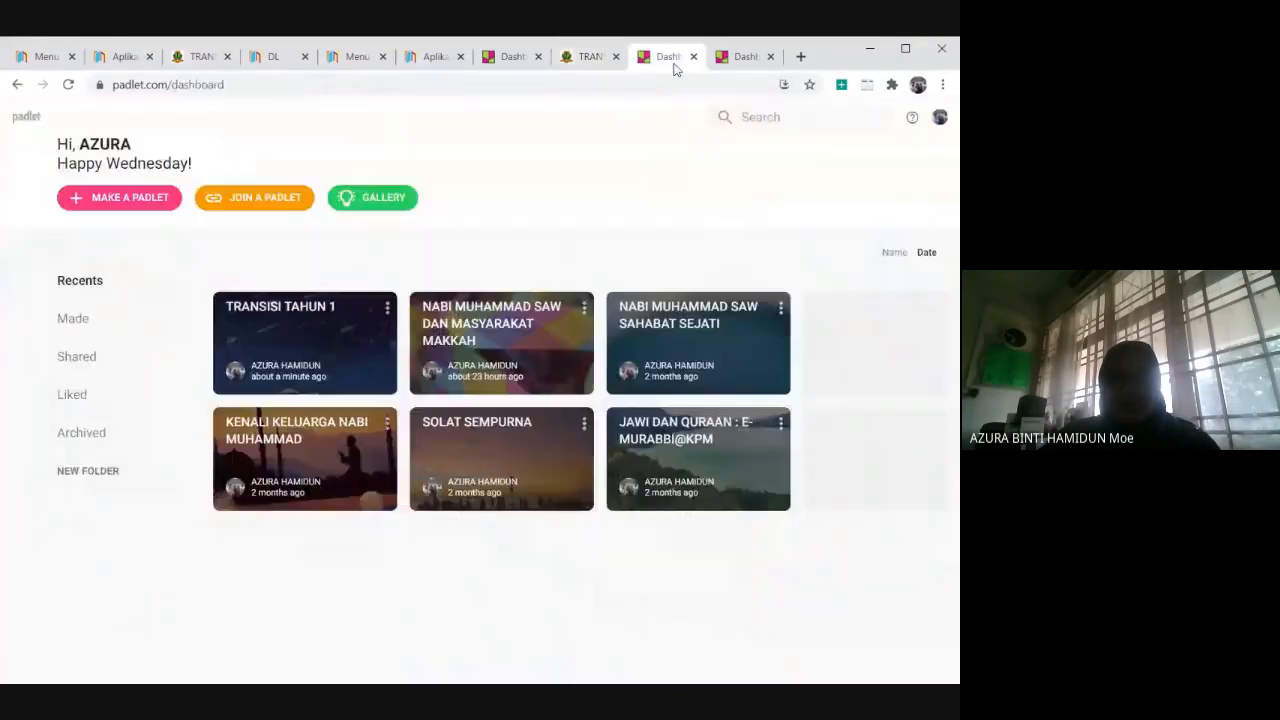
Reopen the "SAINS" padlet from the dashboard.
click(673, 62)
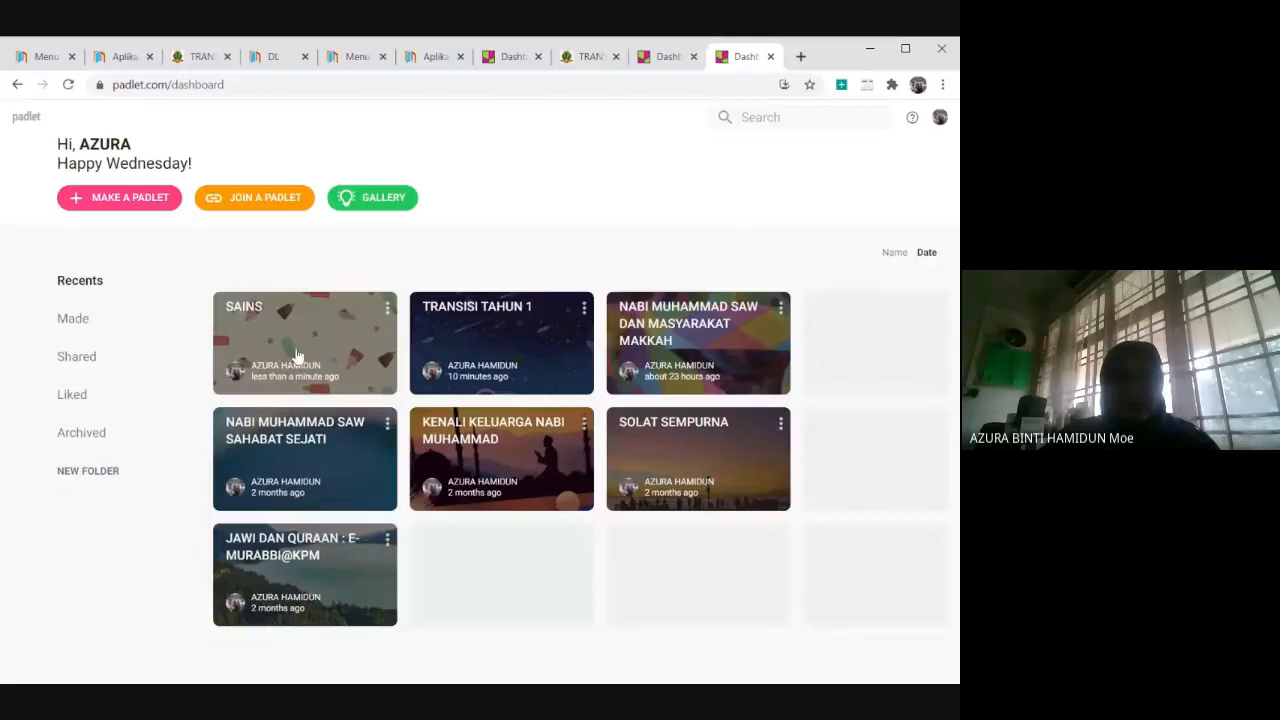
click(296, 355)
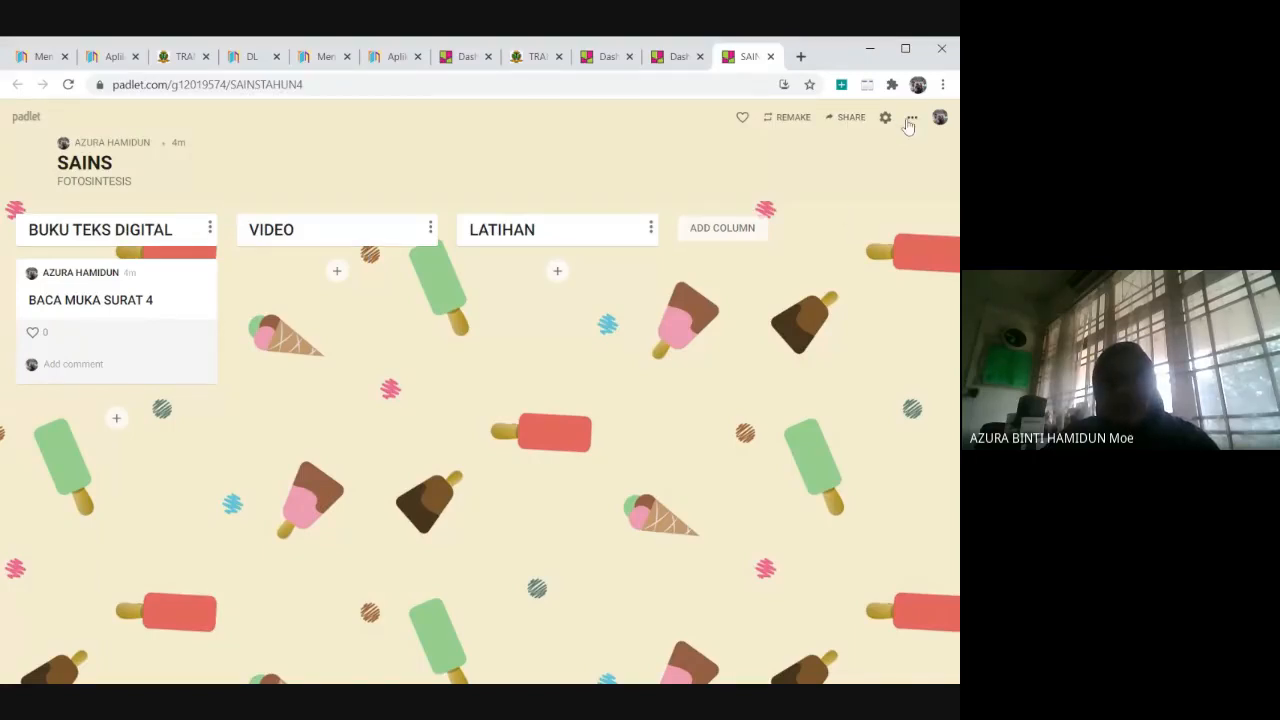
Copy the SAINS padlet's share link to the clipboard from its sharing options.
click(849, 117)
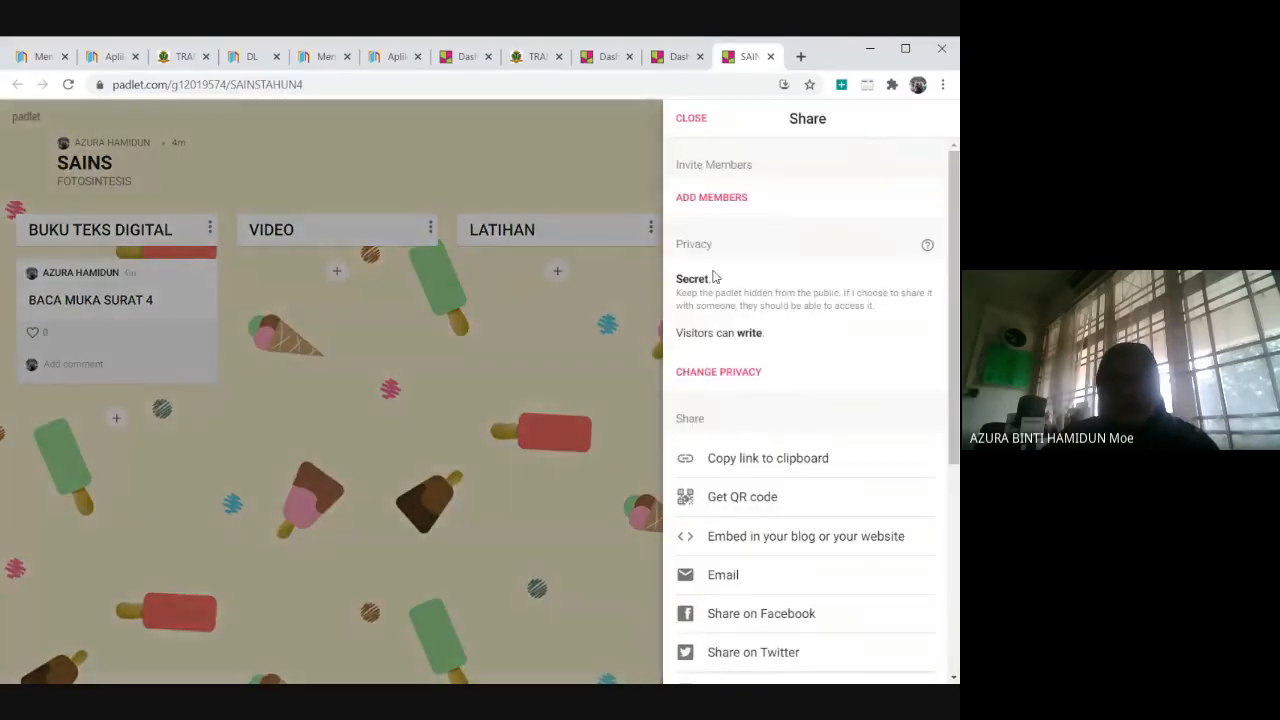
click(784, 470)
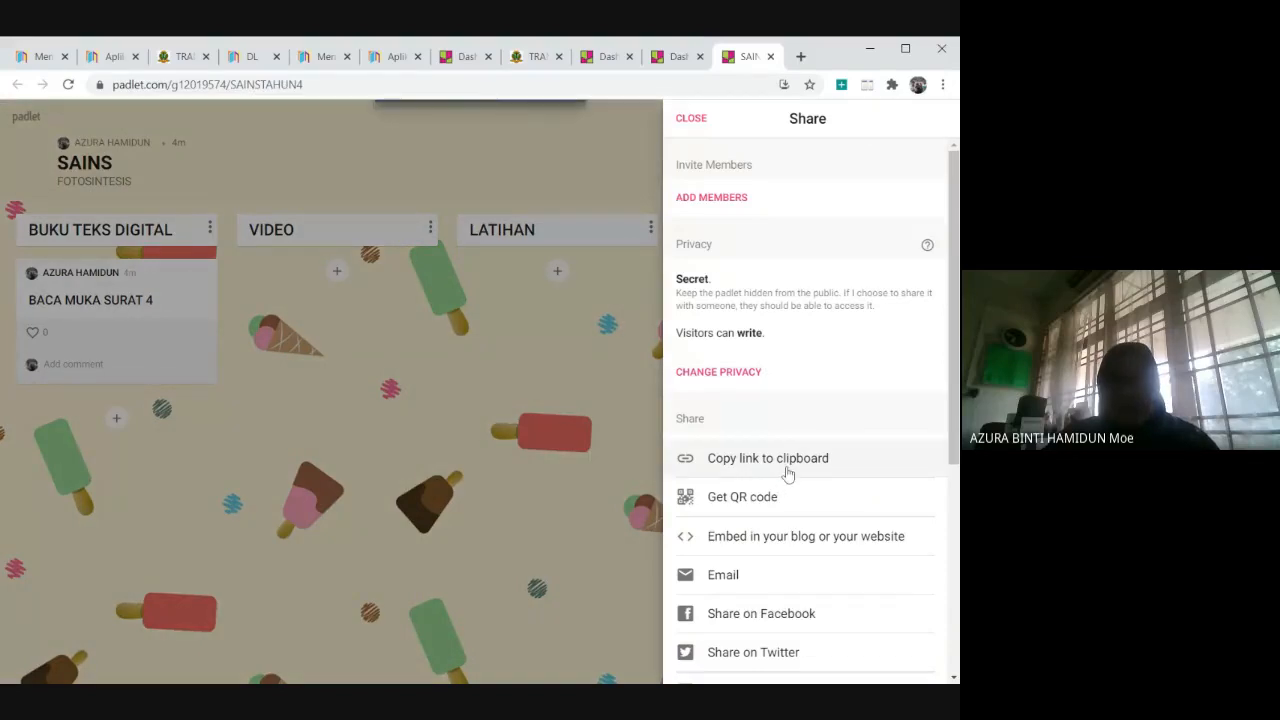
click(174, 698)
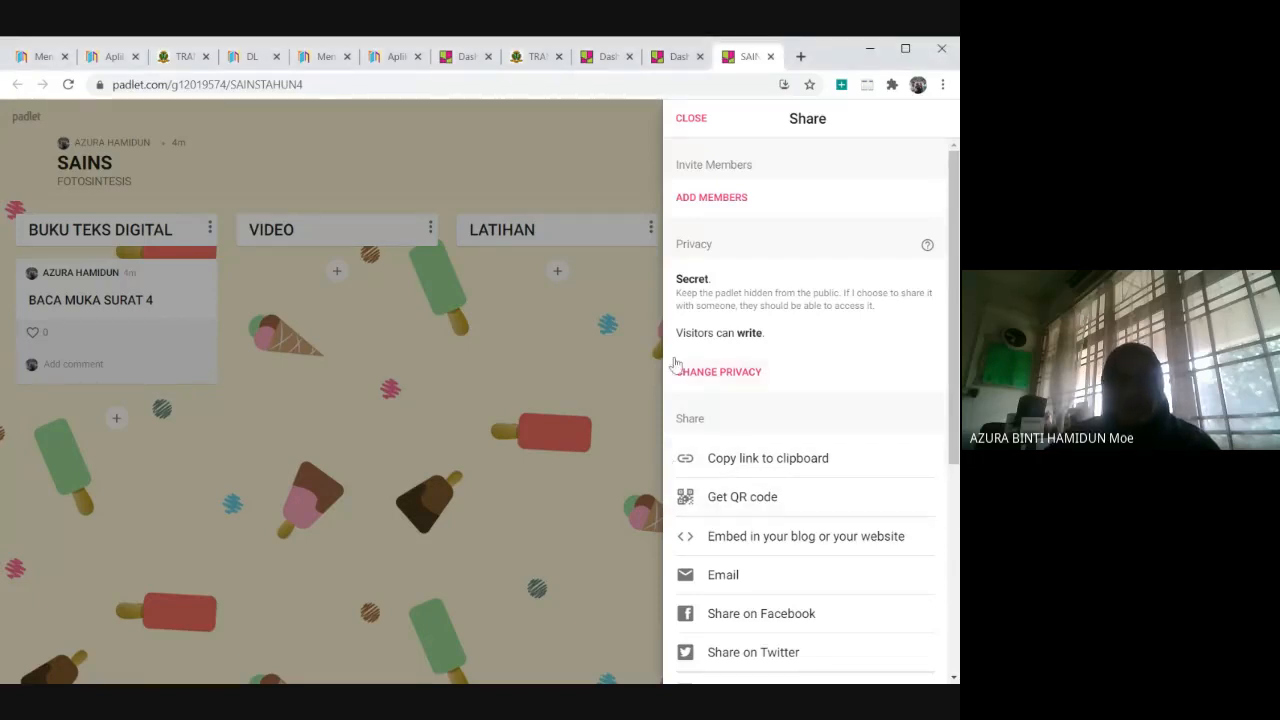
Change the SAINS padlet's privacy to Public, save it, and return to the board.
click(733, 372)
click(938, 405)
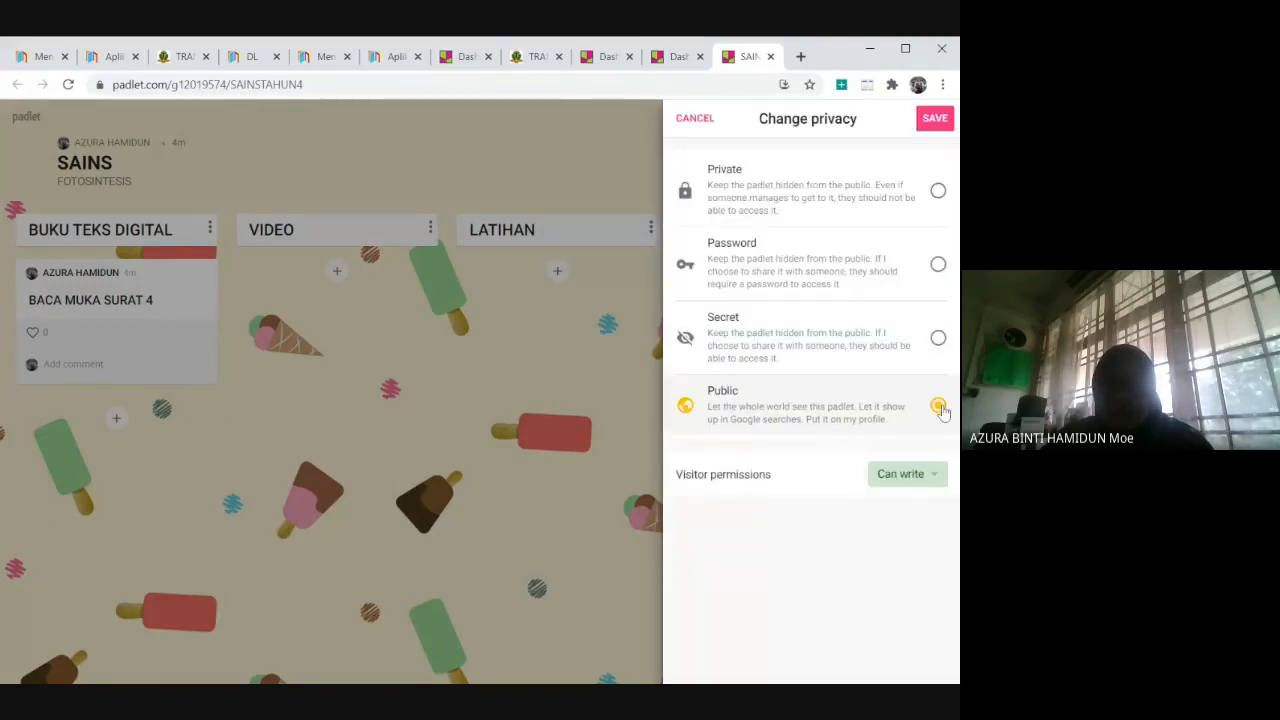
click(936, 118)
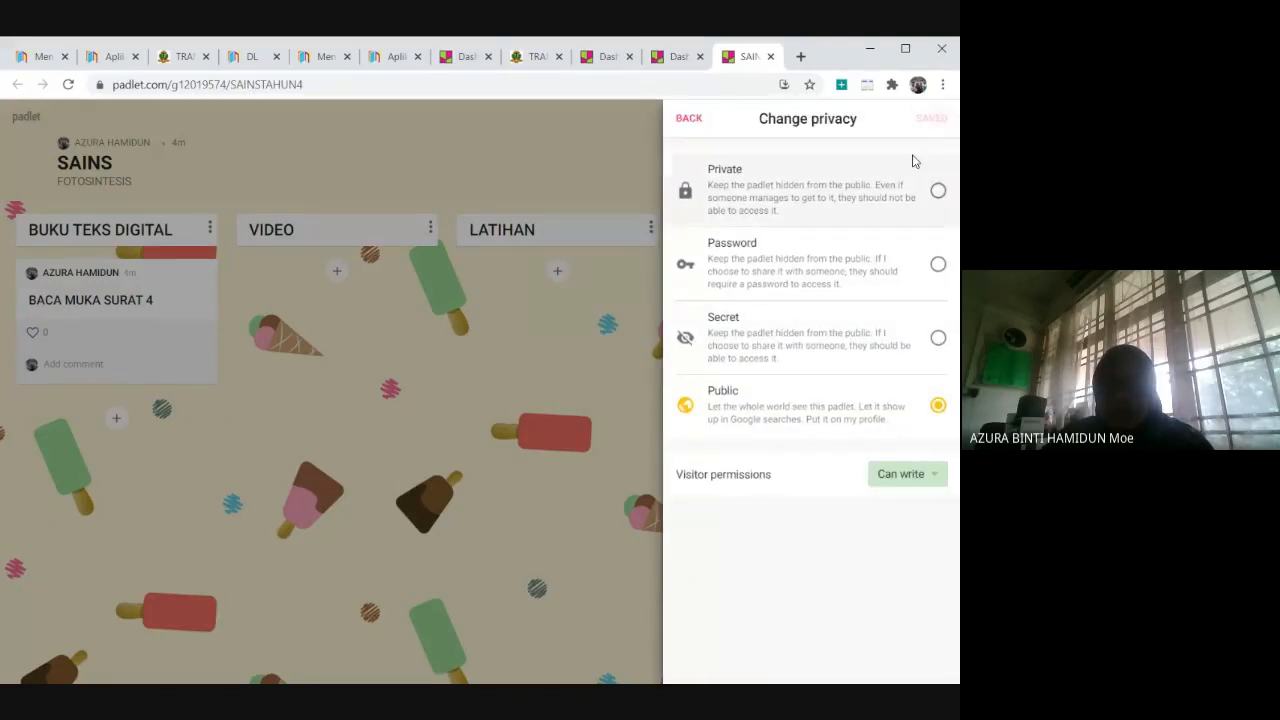
click(588, 421)
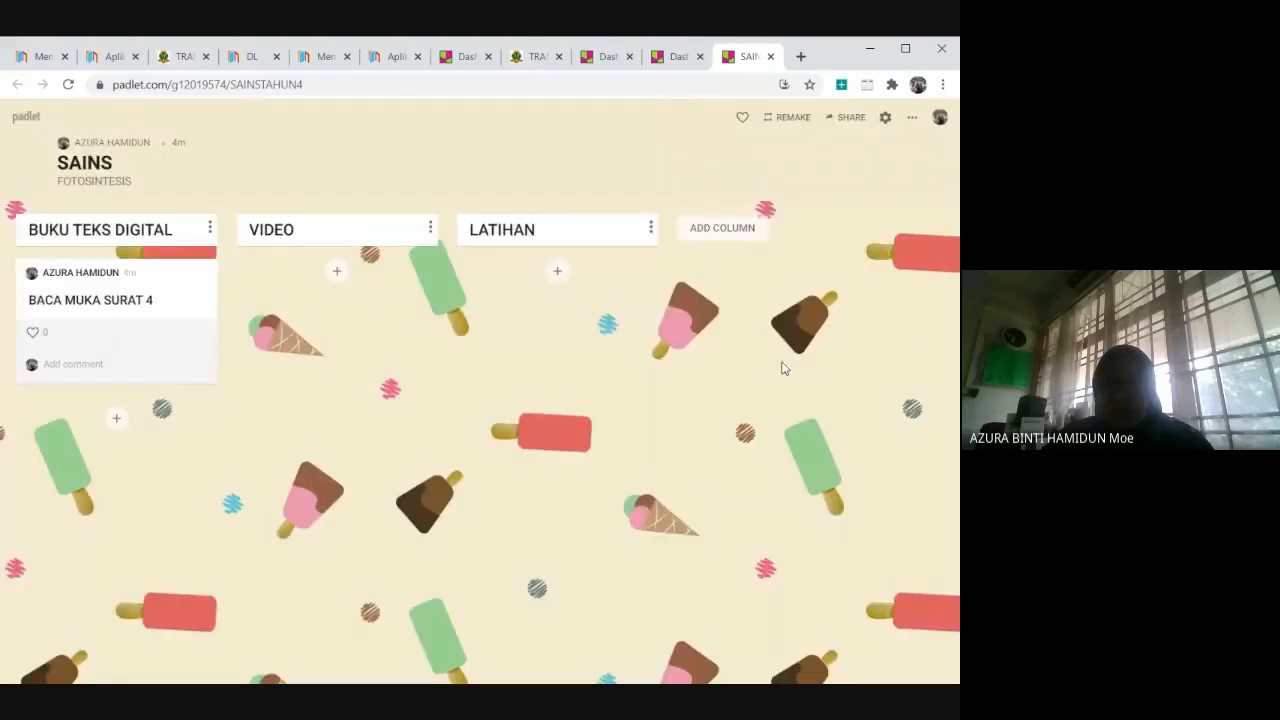
Copy the now public SAINS padlet's link to the clipboard again and close the sharing options.
click(848, 118)
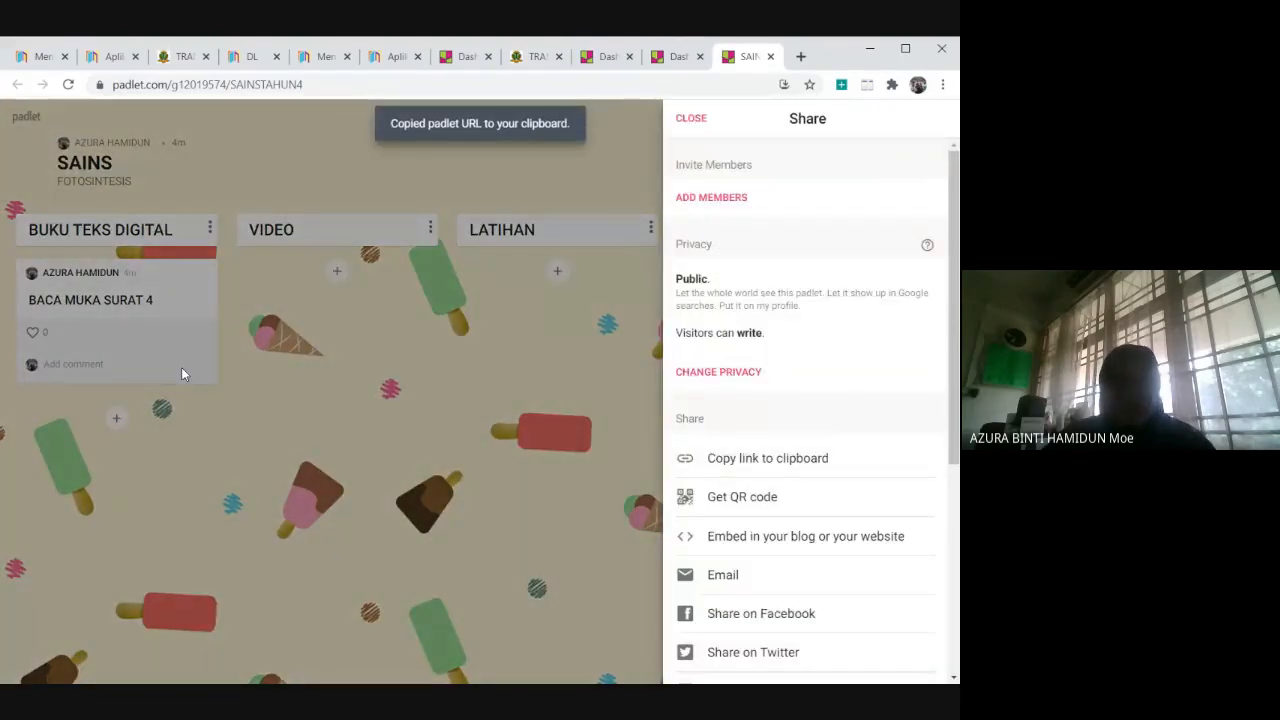
key(alt+Tab)
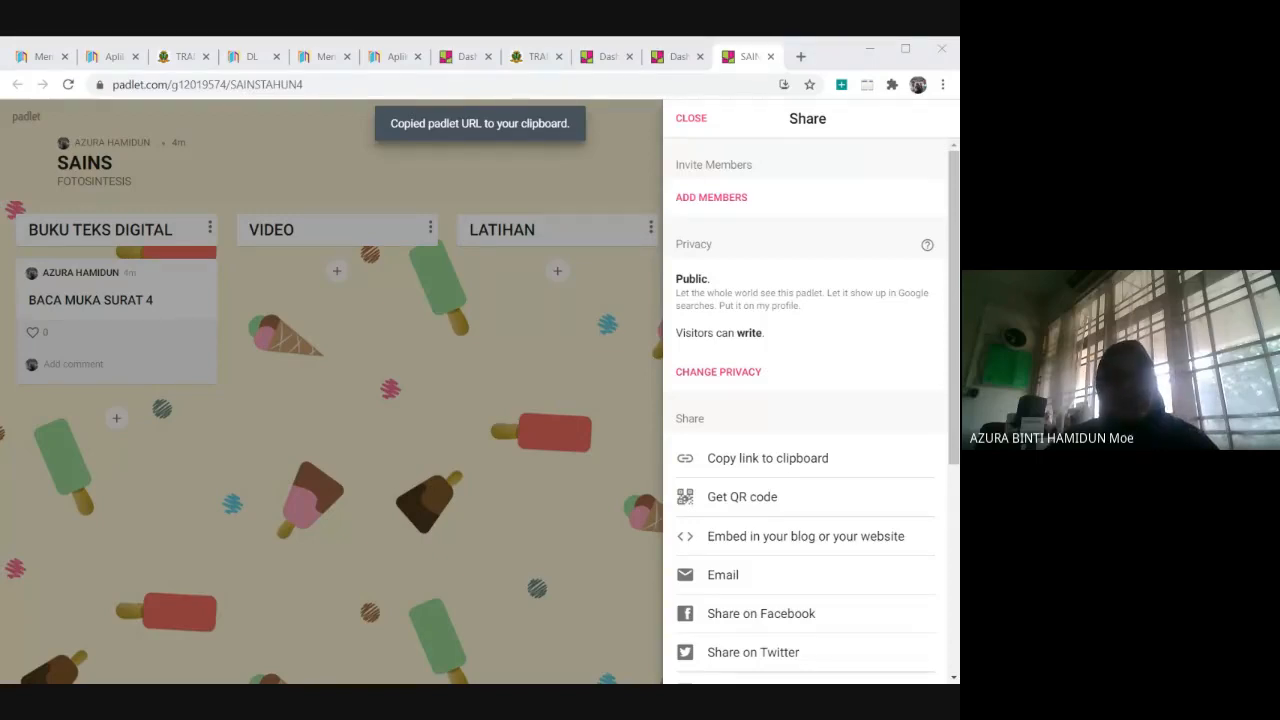
key(alt+Tab)
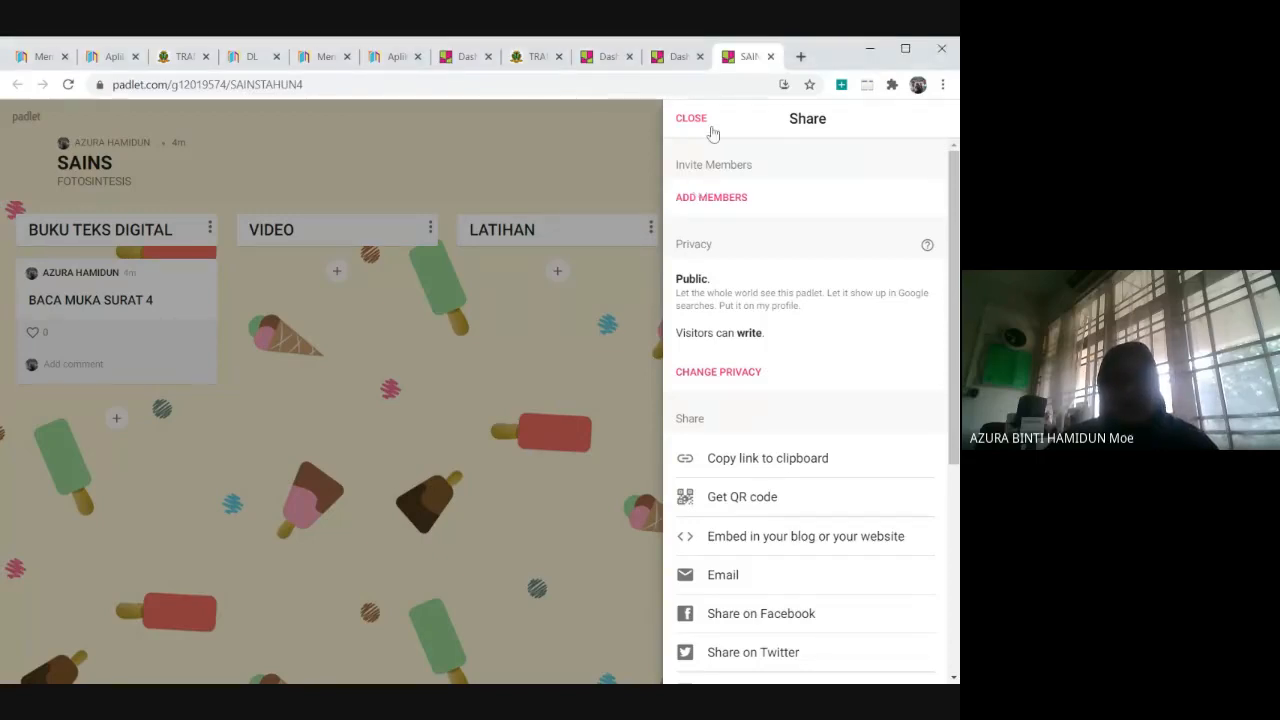
click(691, 118)
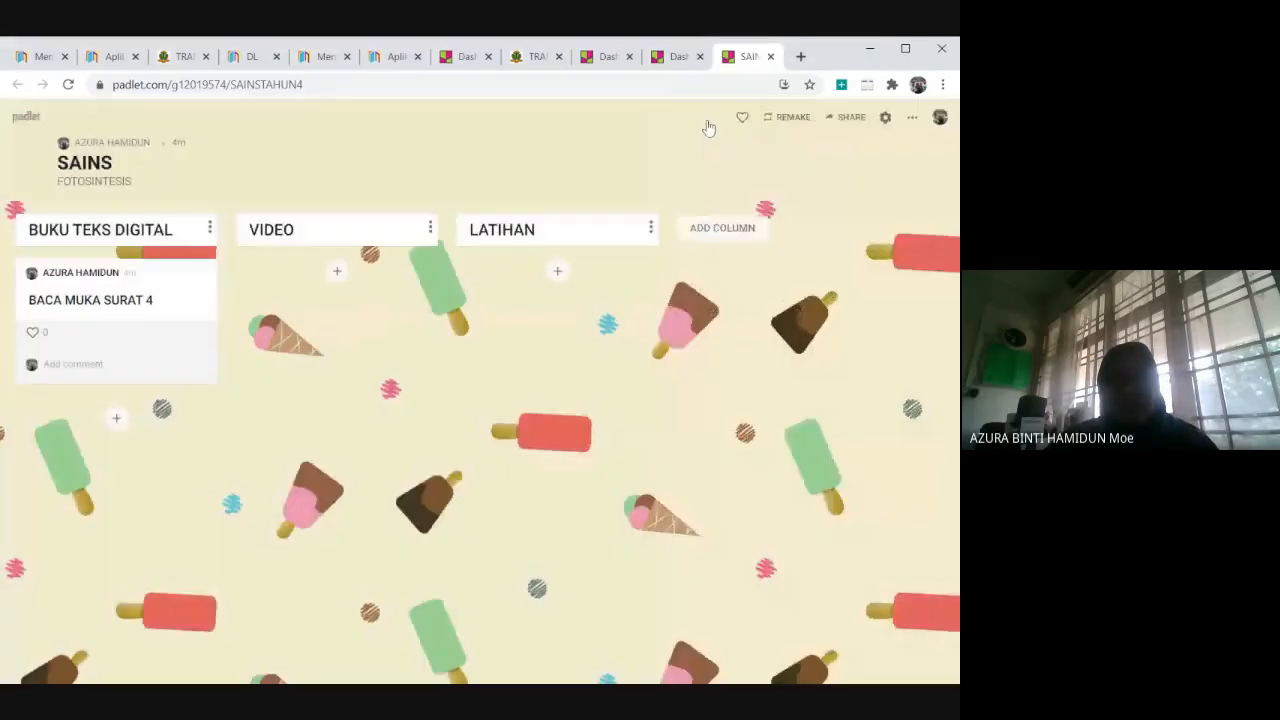
Close the SAINS padlet and view its archive and delete options on the dashboard without applying either.
click(770, 57)
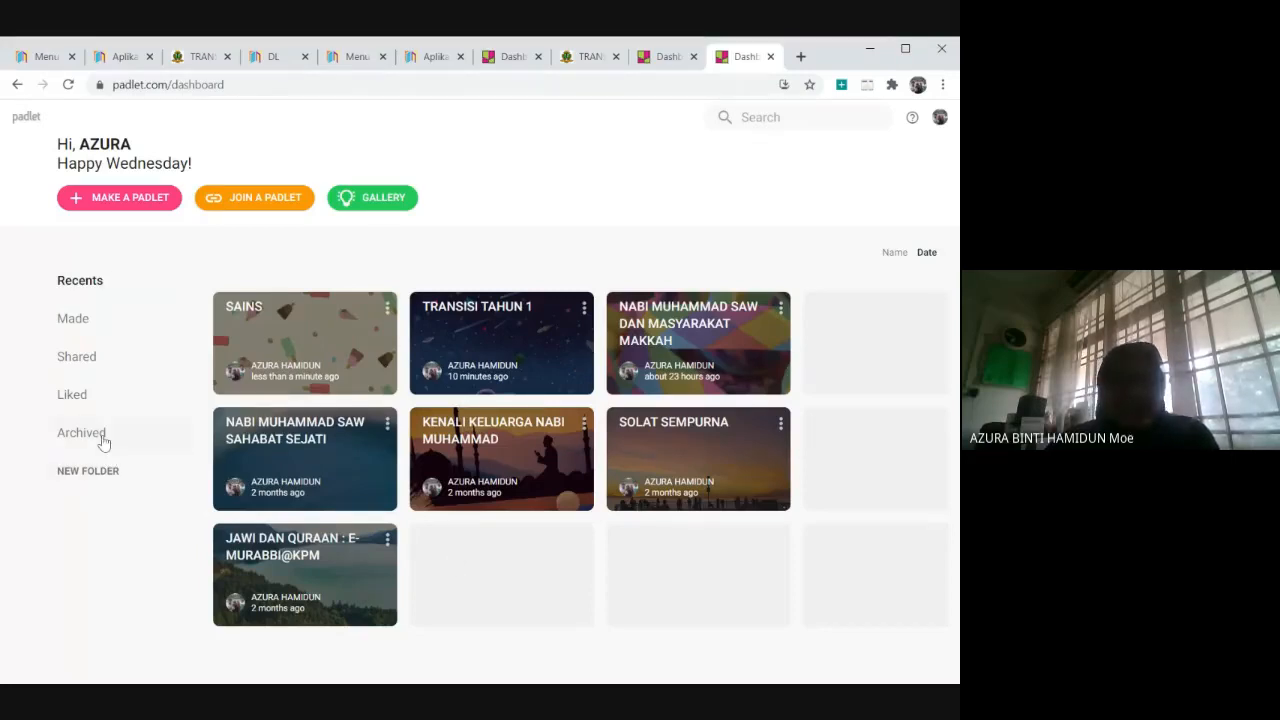
click(387, 310)
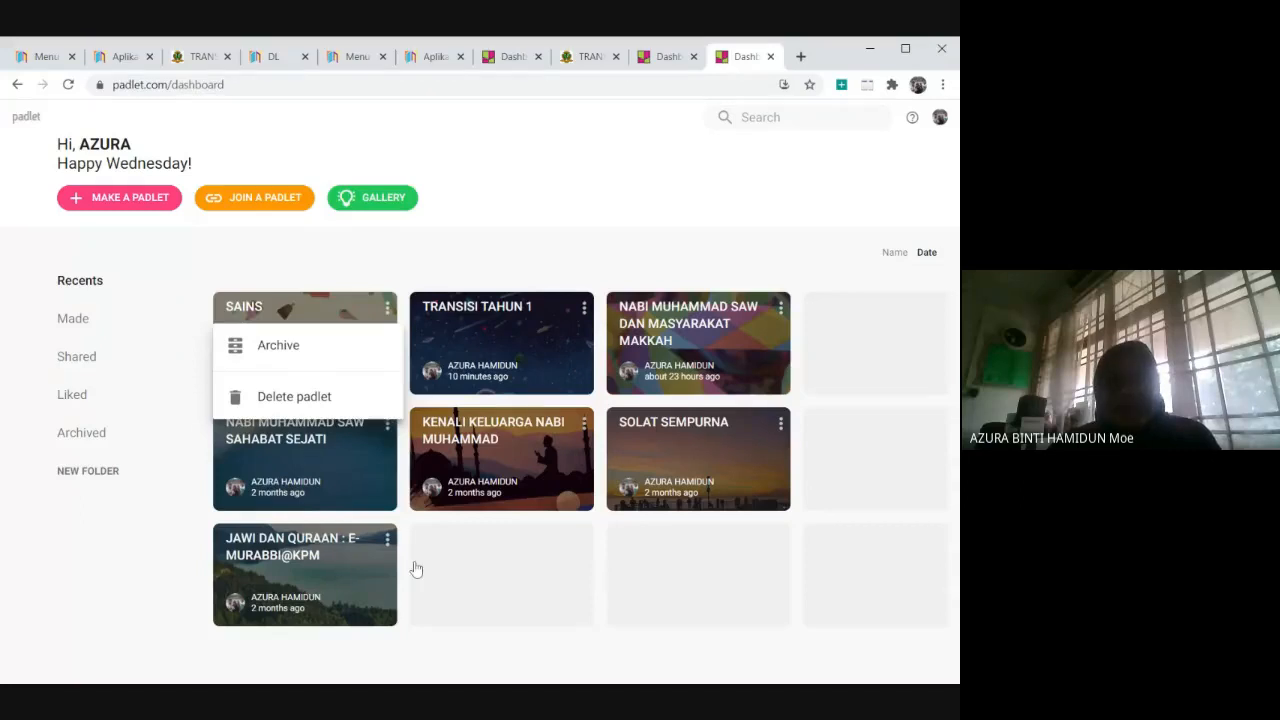
click(677, 602)
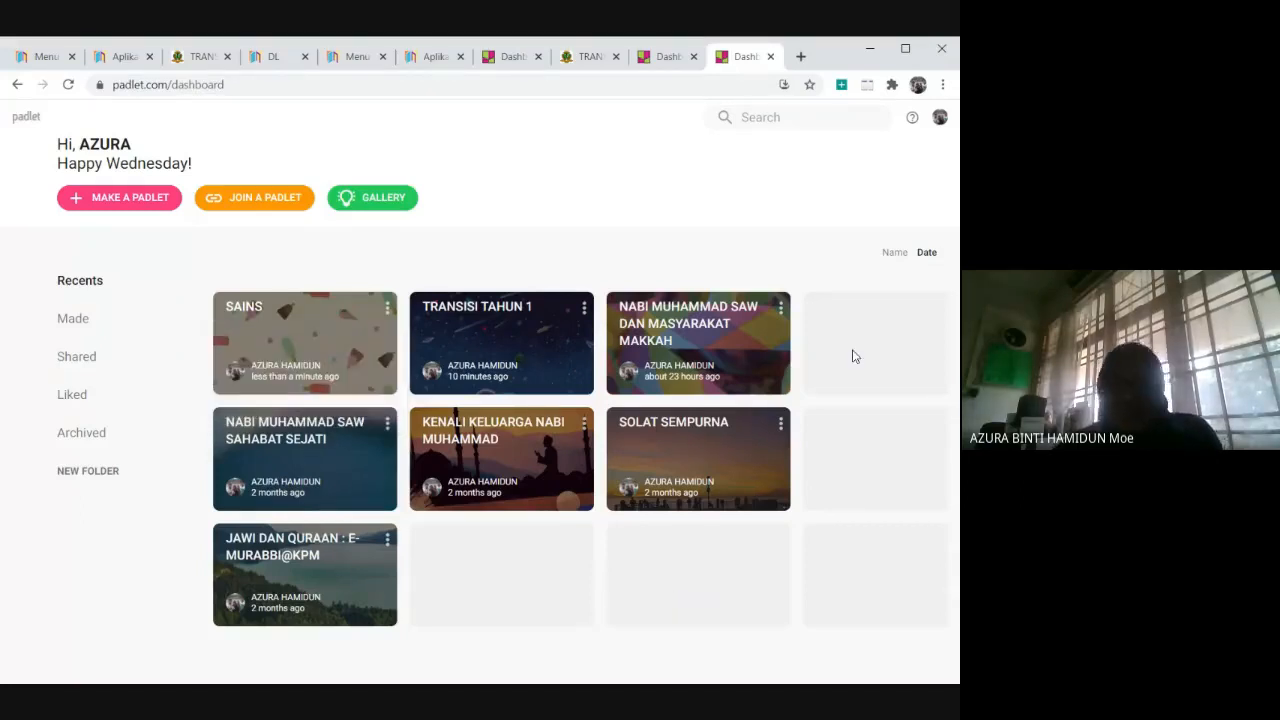